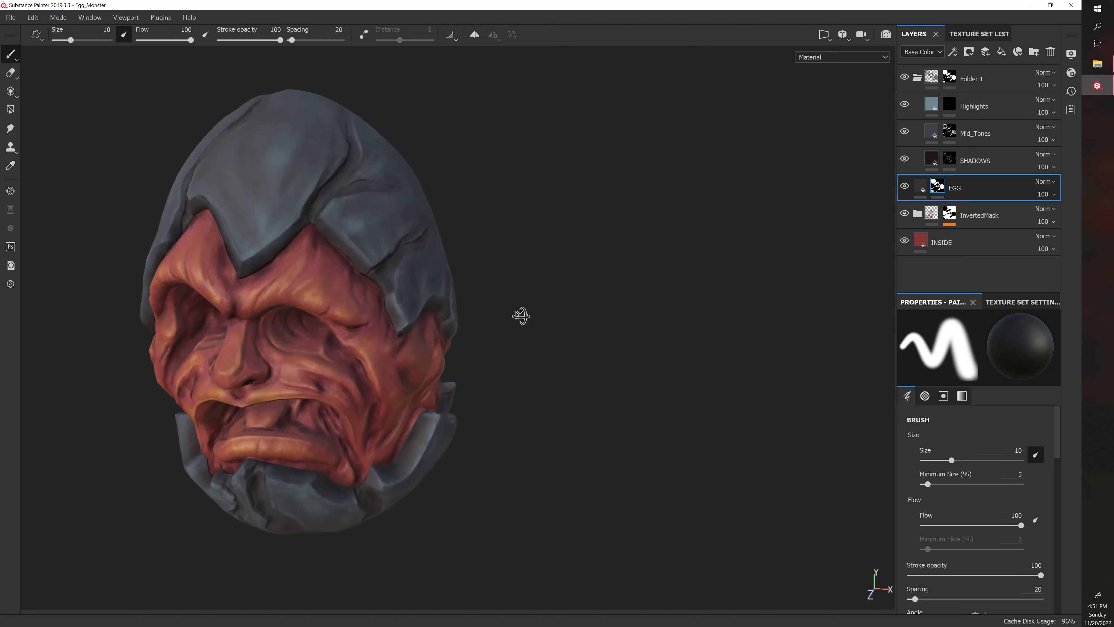
Set the texture set's resolution to 2048
{"action": "right_click_drag", "start_coordinate": [596, 283], "coordinate": [587, 282], "text": "shift"}
{"action": "left_click_drag", "start_coordinate": [591, 281], "coordinate": [541, 305], "text": "alt"}
{"action": "right_click_drag", "start_coordinate": [542, 304], "coordinate": [615, 281], "text": "alt"}
{"action": "left_click_drag", "start_coordinate": [650, 266], "coordinate": [625, 279], "text": "alt"}
{"action": "left_click", "coordinate": [1007, 301]}
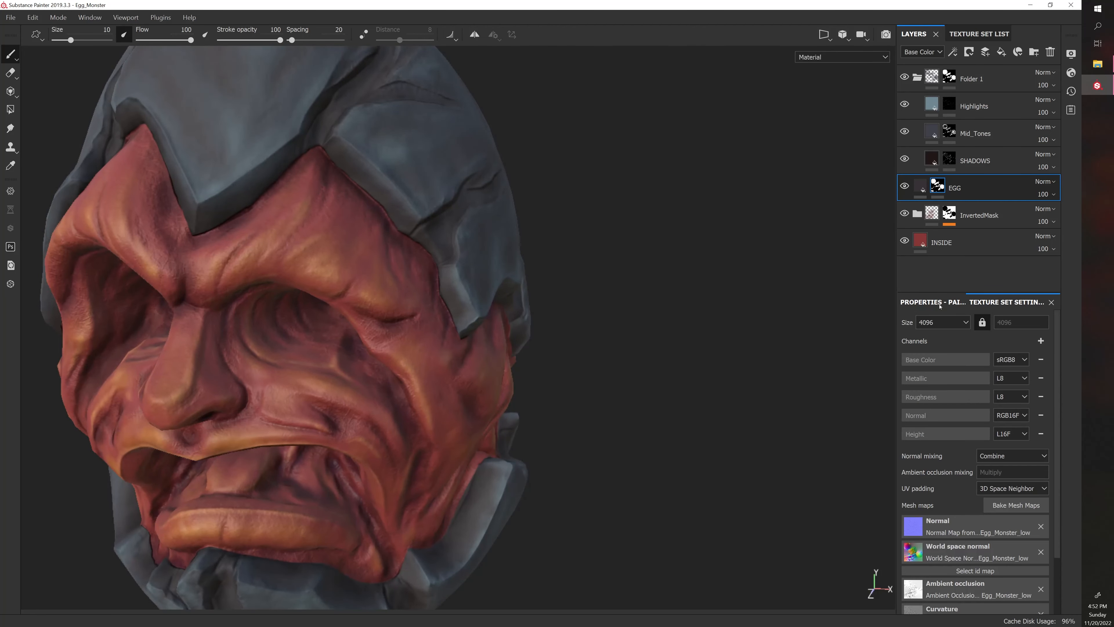
{"action": "left_click", "coordinate": [938, 324]}
{"action": "left_click", "coordinate": [930, 365]}
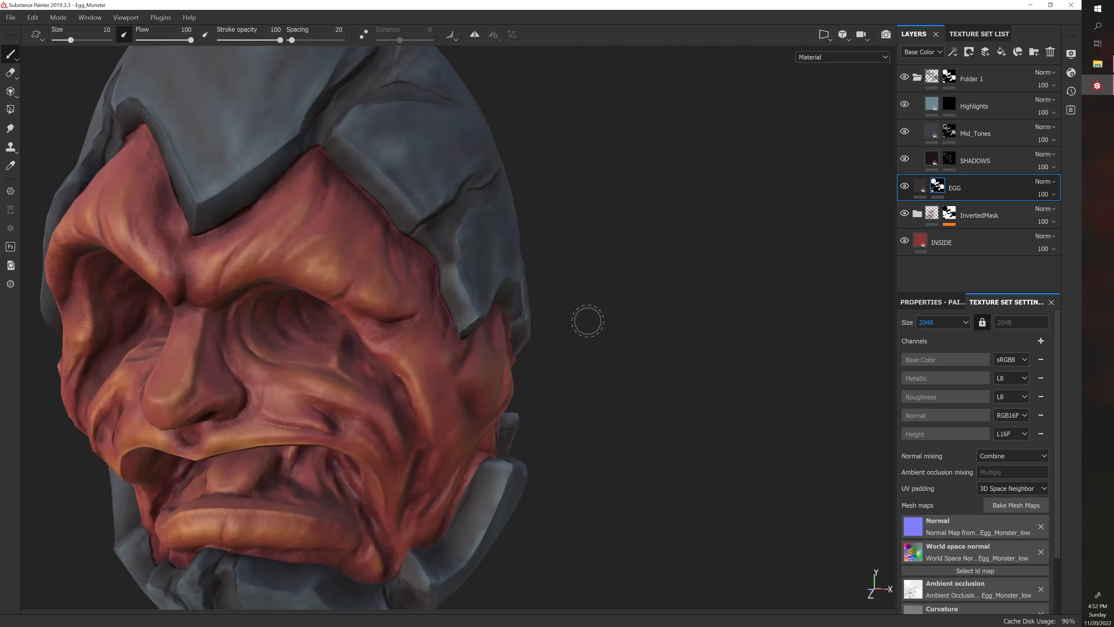
Set the texture set's resolution back to 4096
{"action": "scroll", "coordinate": [601, 334], "scroll_direction": "down", "scroll_amount": 4}
{"action": "left_click_drag", "start_coordinate": [602, 334], "coordinate": [634, 303], "text": "alt"}
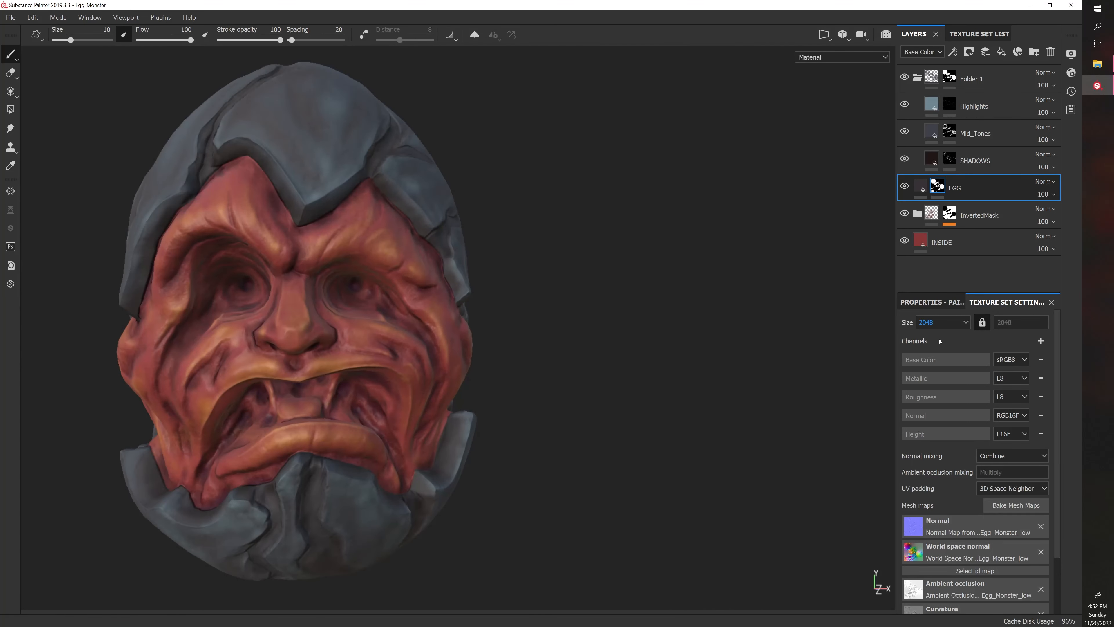
{"action": "left_click", "coordinate": [943, 322]}
{"action": "left_click", "coordinate": [784, 369]}
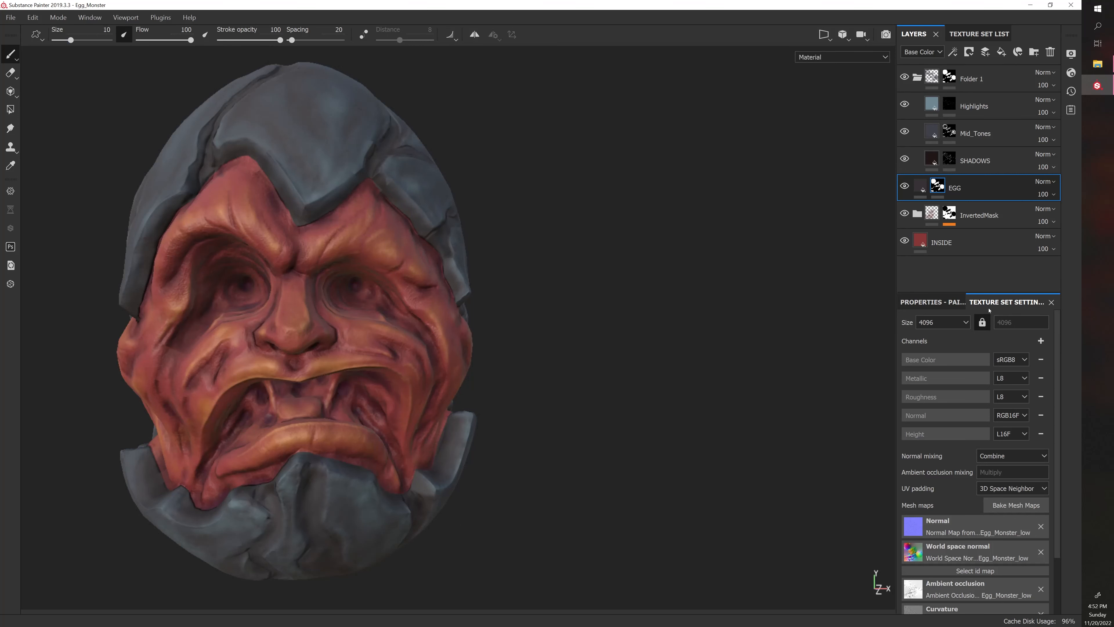
Add an Emissive channel to the texture set
{"action": "left_click", "coordinate": [90, 17]}
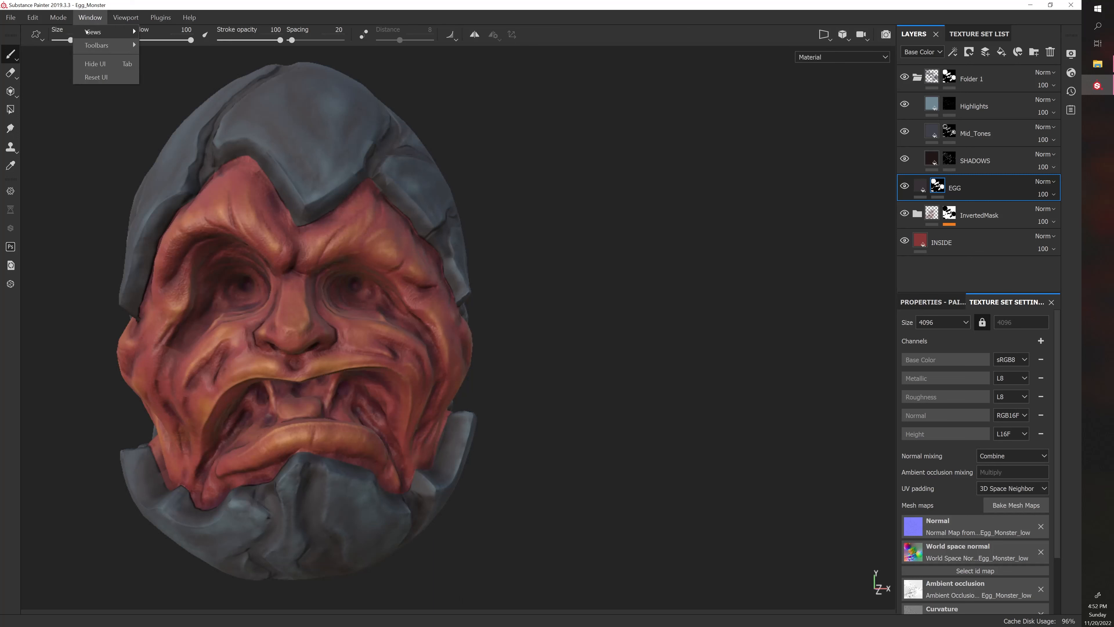
{"action": "mouse_move", "coordinate": [89, 35]}
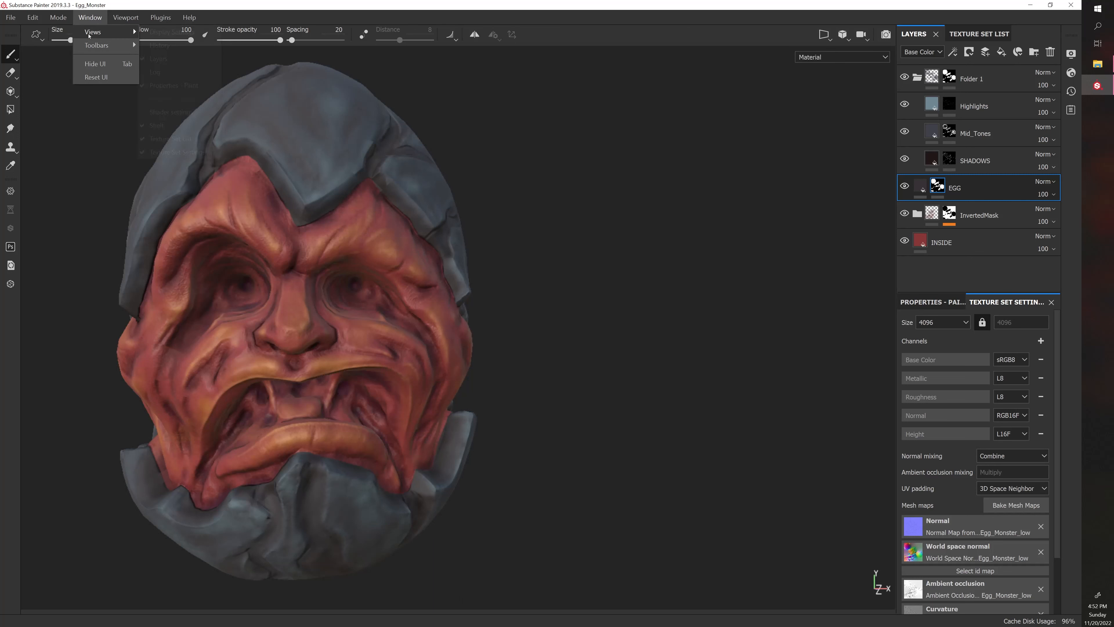
{"action": "left_click", "coordinate": [163, 153]}
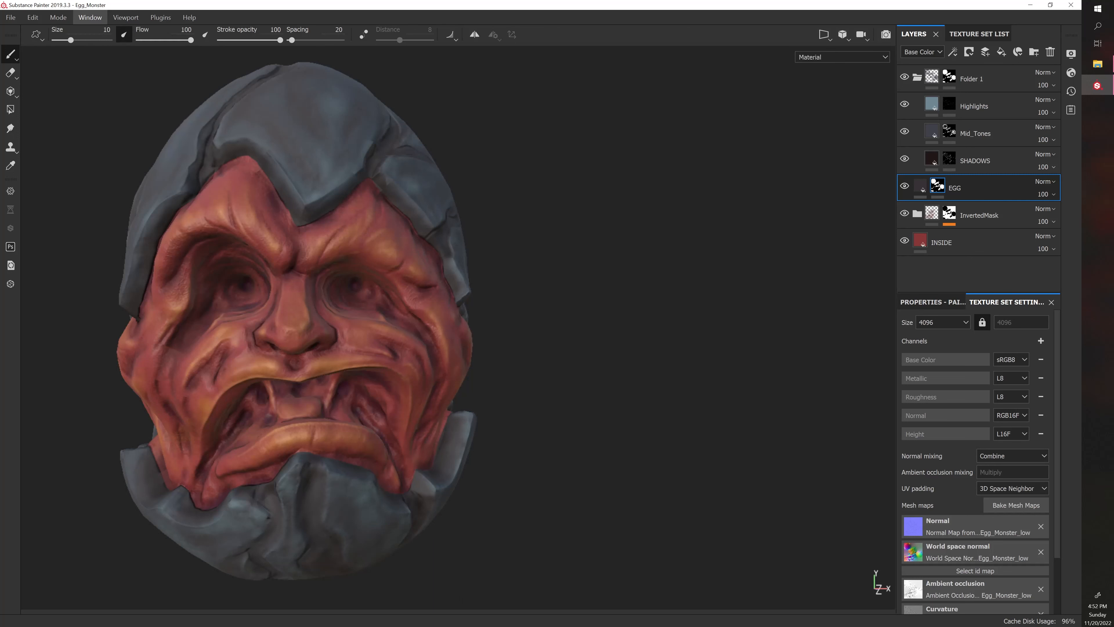
{"action": "left_click", "coordinate": [1042, 341]}
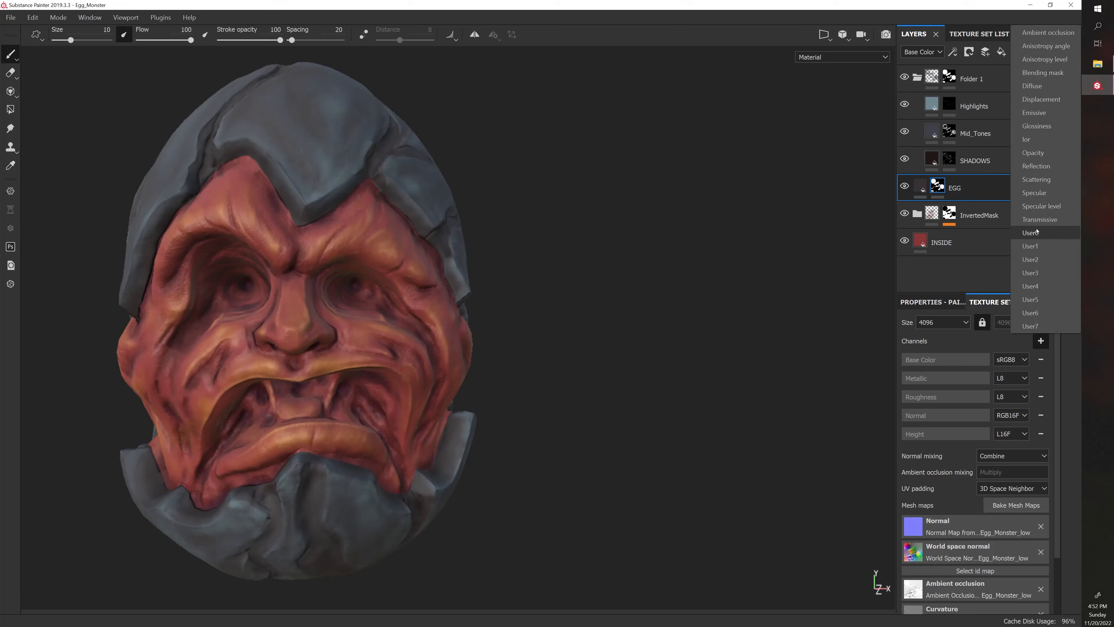
{"action": "left_click", "coordinate": [1047, 114]}
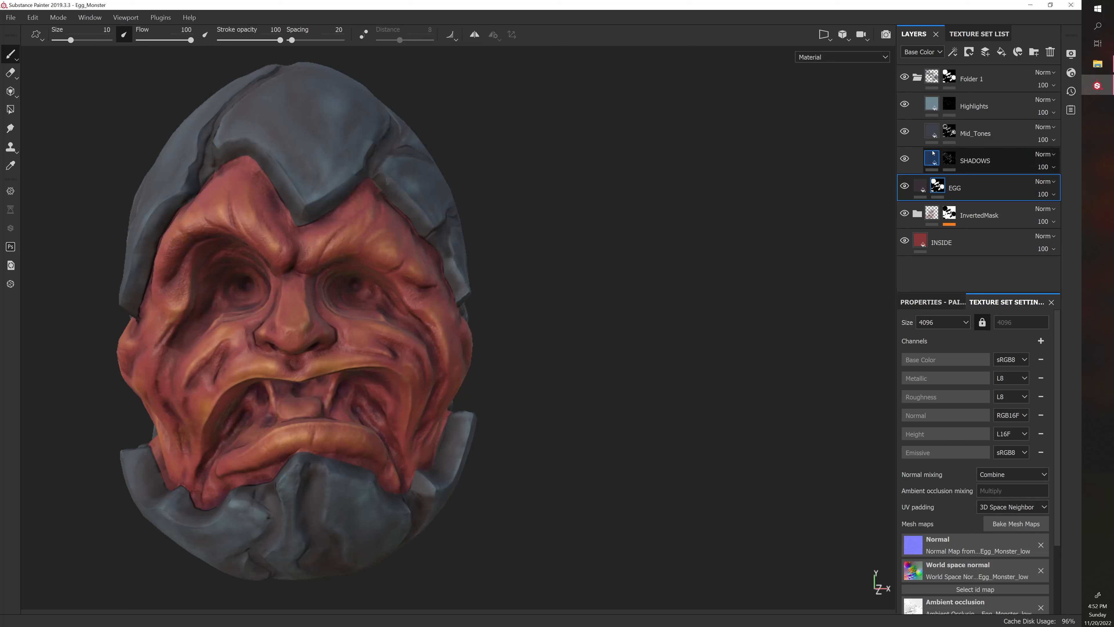
Add a fill layer inside Folder 1, directly above the Highlights layer
{"action": "left_click", "coordinate": [945, 302]}
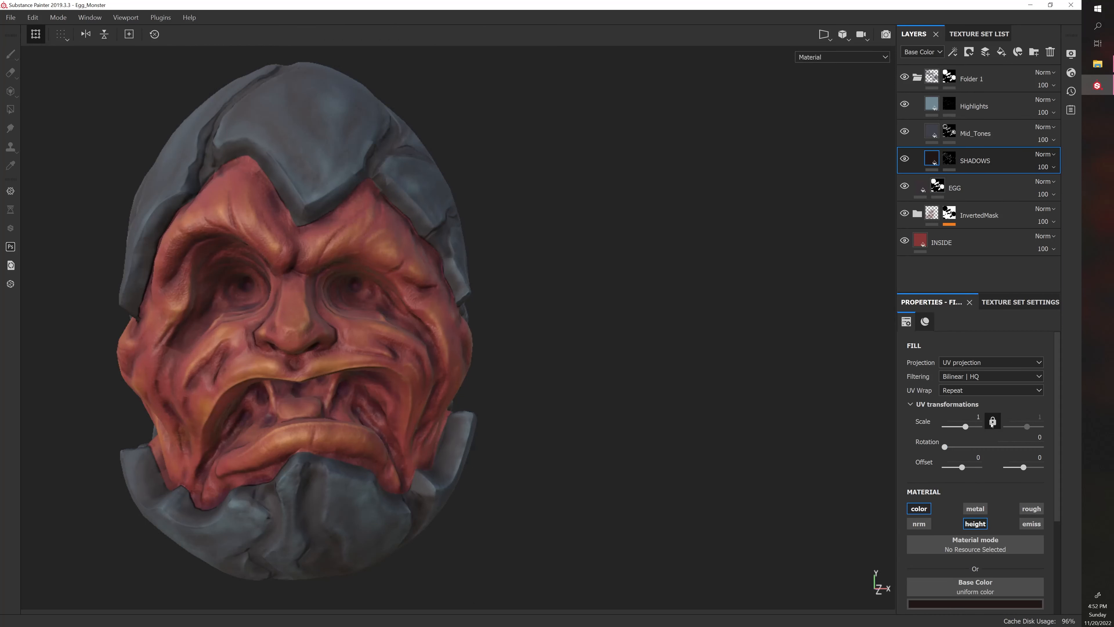
{"action": "scroll", "coordinate": [1046, 499], "scroll_direction": "down", "scroll_amount": 1}
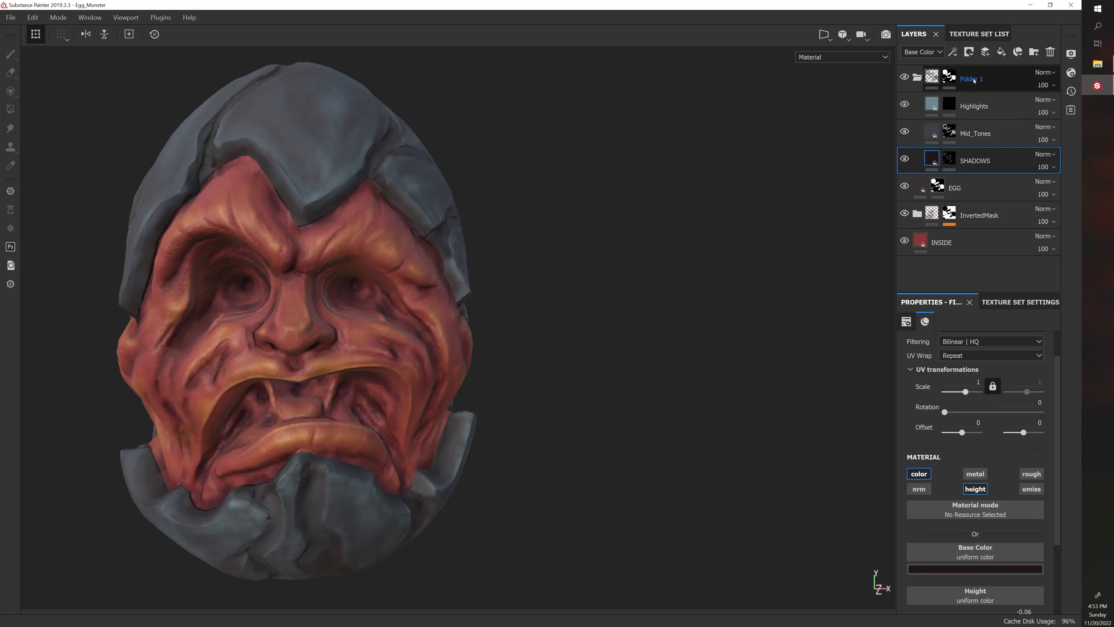
{"action": "left_click", "coordinate": [994, 83]}
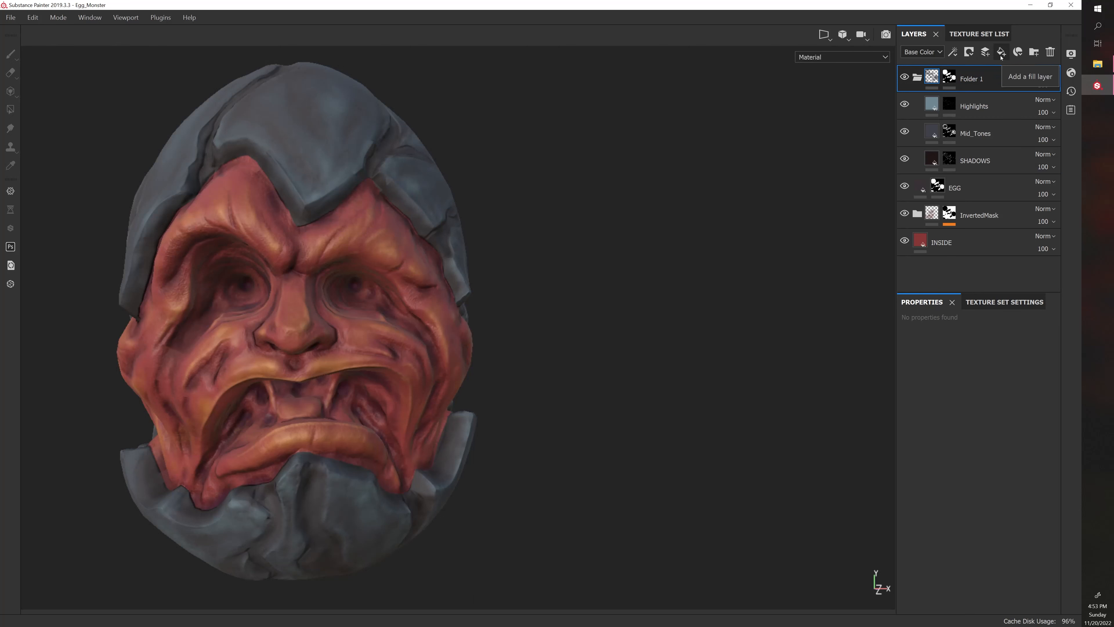
{"action": "left_click", "coordinate": [985, 52]}
{"action": "left_click_drag", "start_coordinate": [989, 72], "coordinate": [982, 119]}
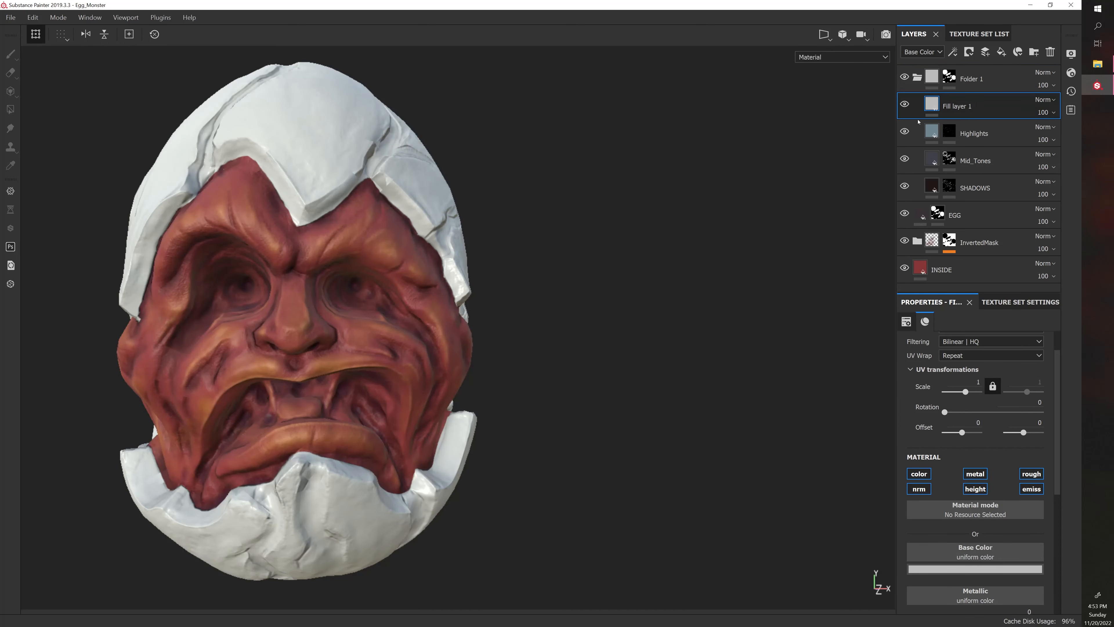
Disable the new fill layer's normal, height, metallic and roughness channels, keeping only color and emissive active
{"action": "left_click_drag", "start_coordinate": [396, 198], "coordinate": [633, 241], "text": "alt"}
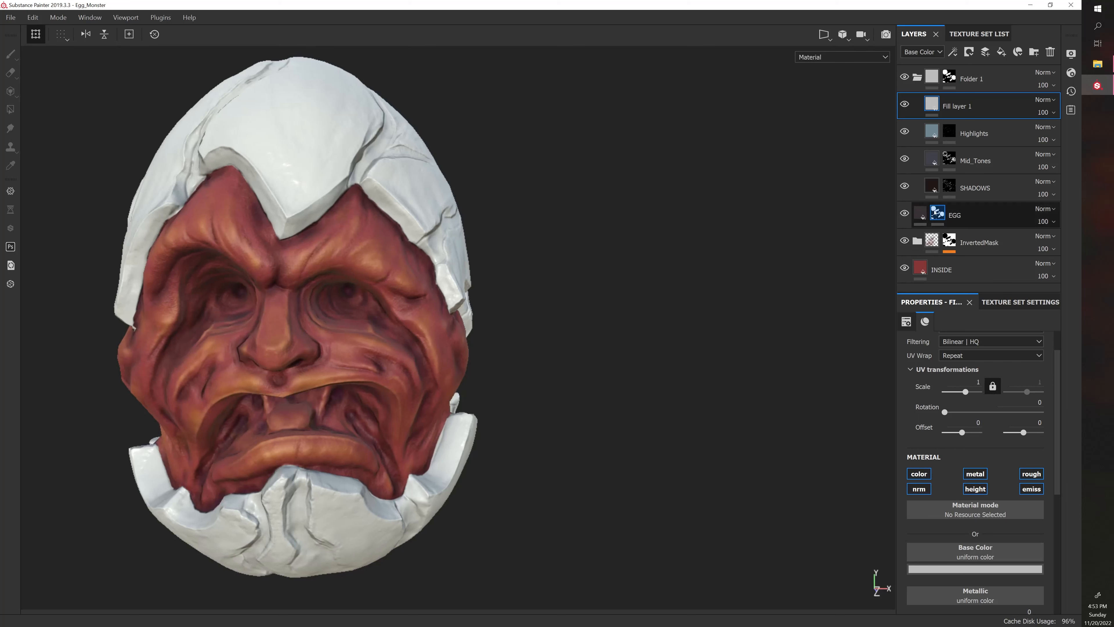
{"action": "left_click", "coordinate": [919, 488]}
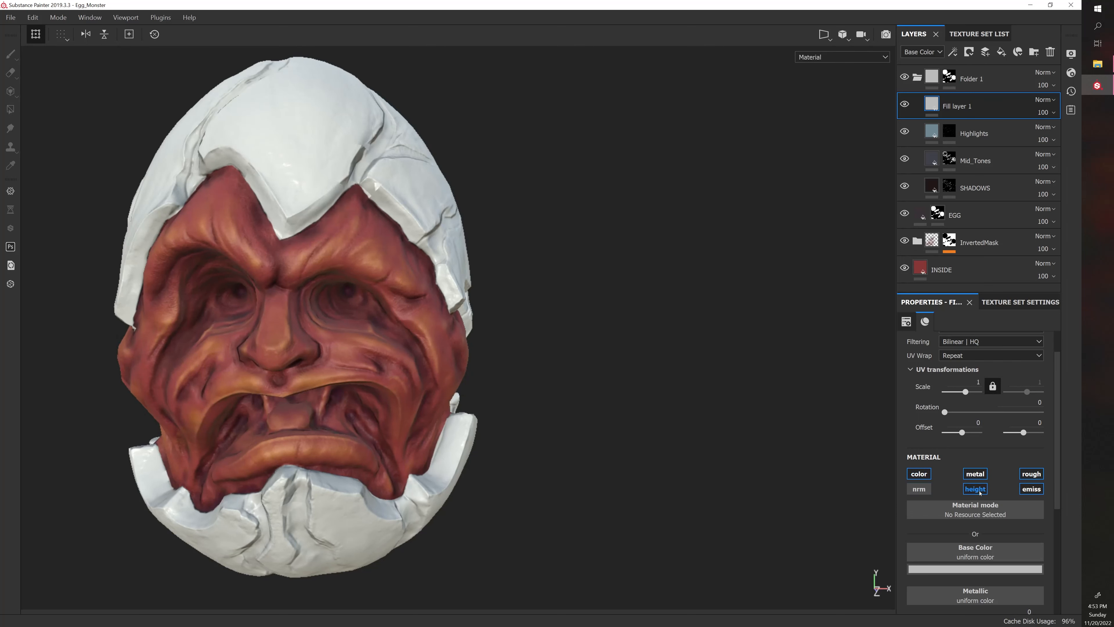
{"action": "left_click", "coordinate": [975, 489]}
{"action": "left_click", "coordinate": [975, 473]}
{"action": "left_click", "coordinate": [1031, 473]}
{"action": "scroll", "coordinate": [1036, 510], "scroll_direction": "down", "scroll_amount": 1}
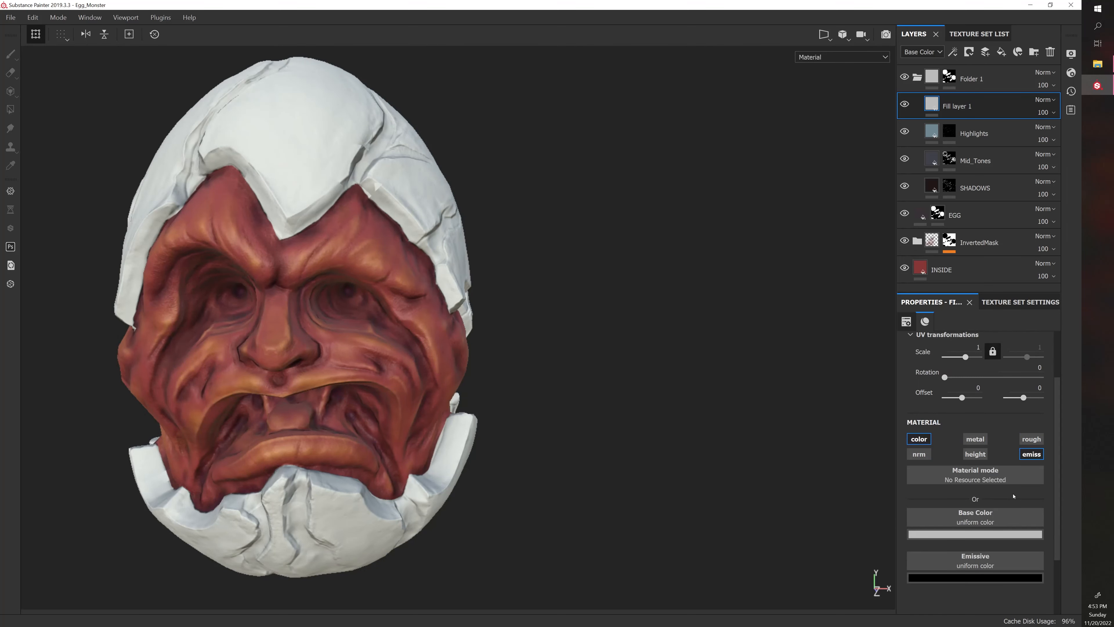
Set the fill layer's emissive color to saturated red, RGB 0.946, 0.000, 0.000
{"action": "left_click", "coordinate": [979, 579]}
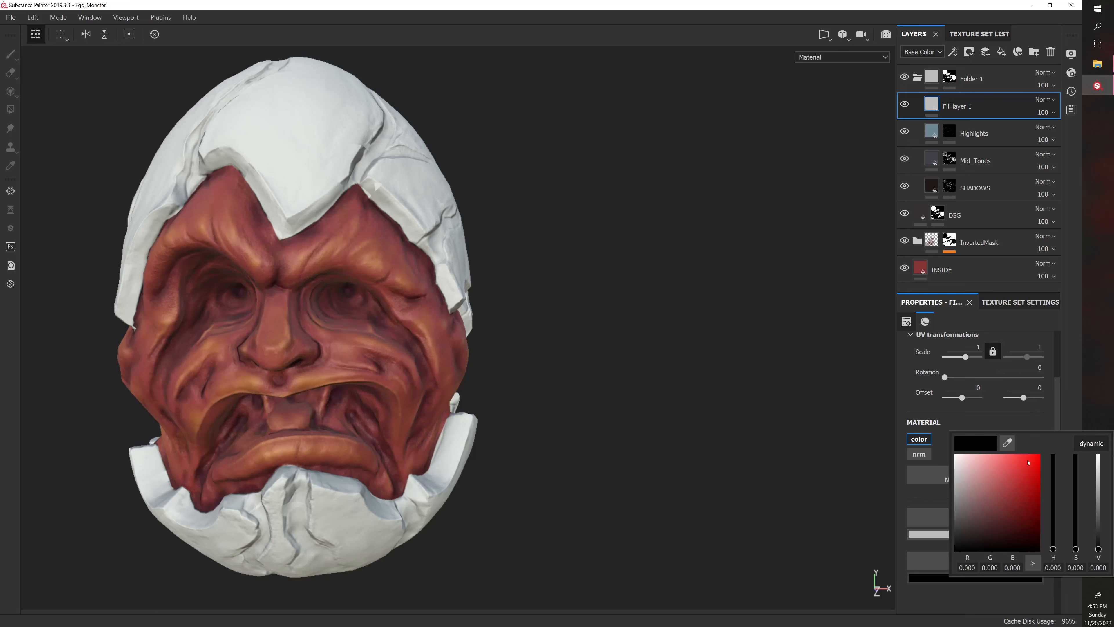
{"action": "left_click_drag", "start_coordinate": [1028, 462], "coordinate": [1040, 458]}
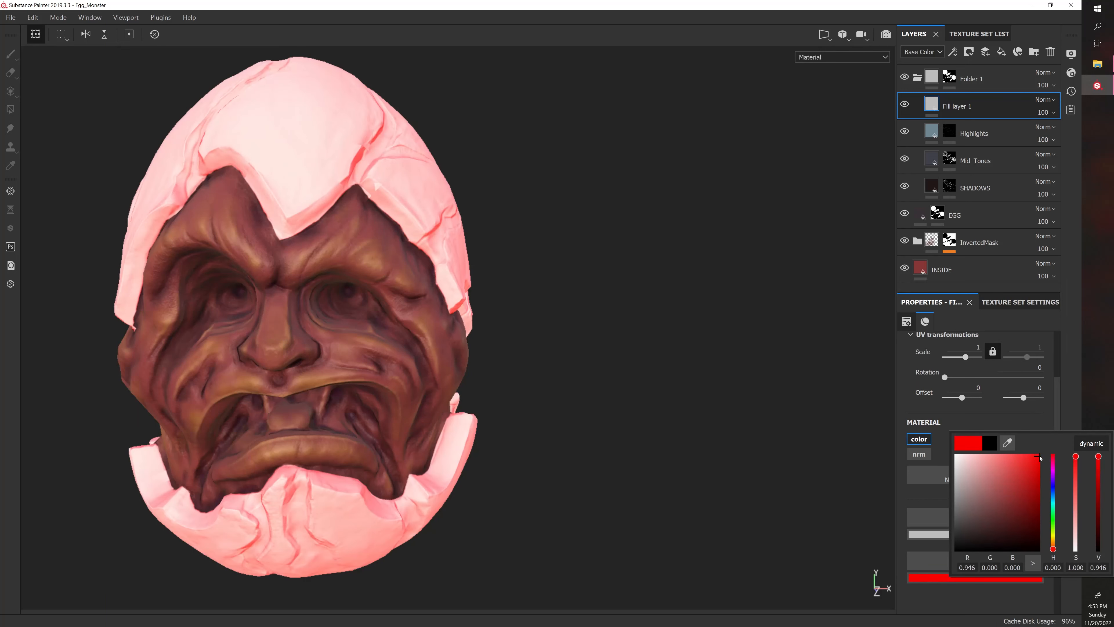
{"action": "left_click", "coordinate": [898, 453]}
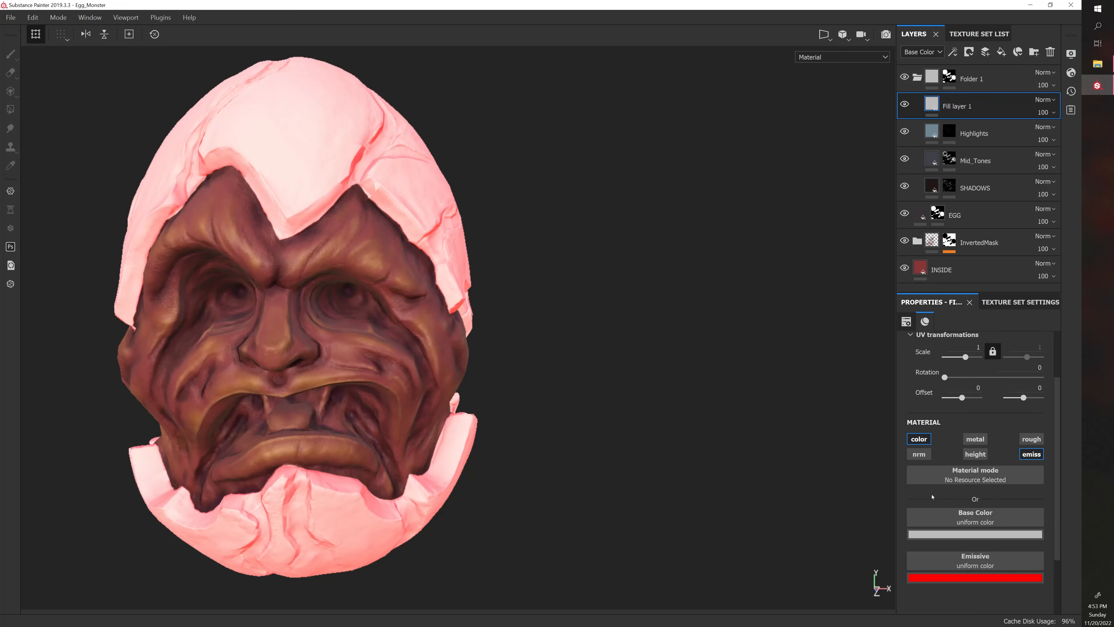
Set the fill layer's base color to yellow-orange, RGB 0.682, 0.373, 0.012
{"action": "left_click", "coordinate": [952, 534]}
{"action": "left_click_drag", "start_coordinate": [1046, 468], "coordinate": [1046, 501]}
{"action": "left_click", "coordinate": [1019, 430]}
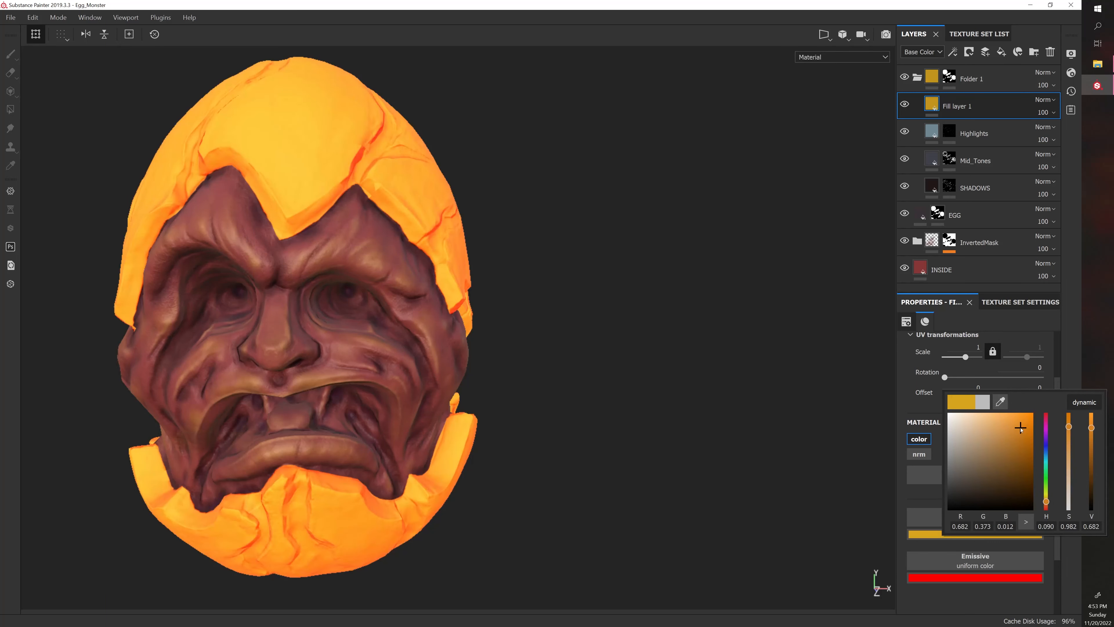
{"action": "left_click", "coordinate": [723, 379]}
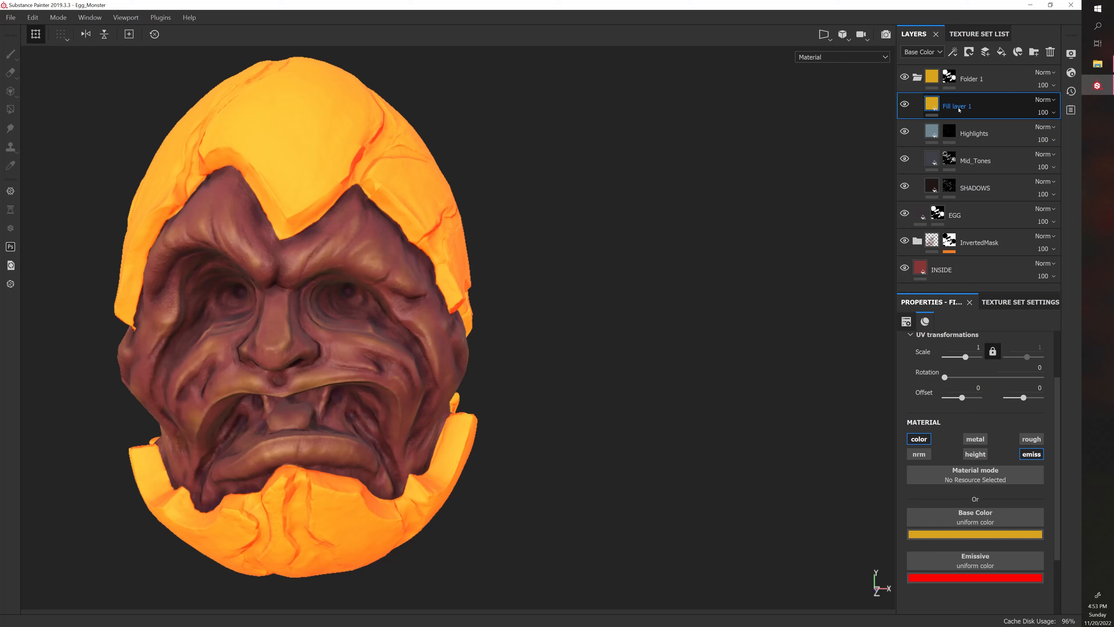
Rename the fill layer as Emissive and add a black mask to it
{"action": "double_click", "coordinate": [960, 107]}
{"action": "type", "text": "Emissive"}
{"action": "key", "text": "Return"}
{"action": "right_click", "coordinate": [965, 109]}
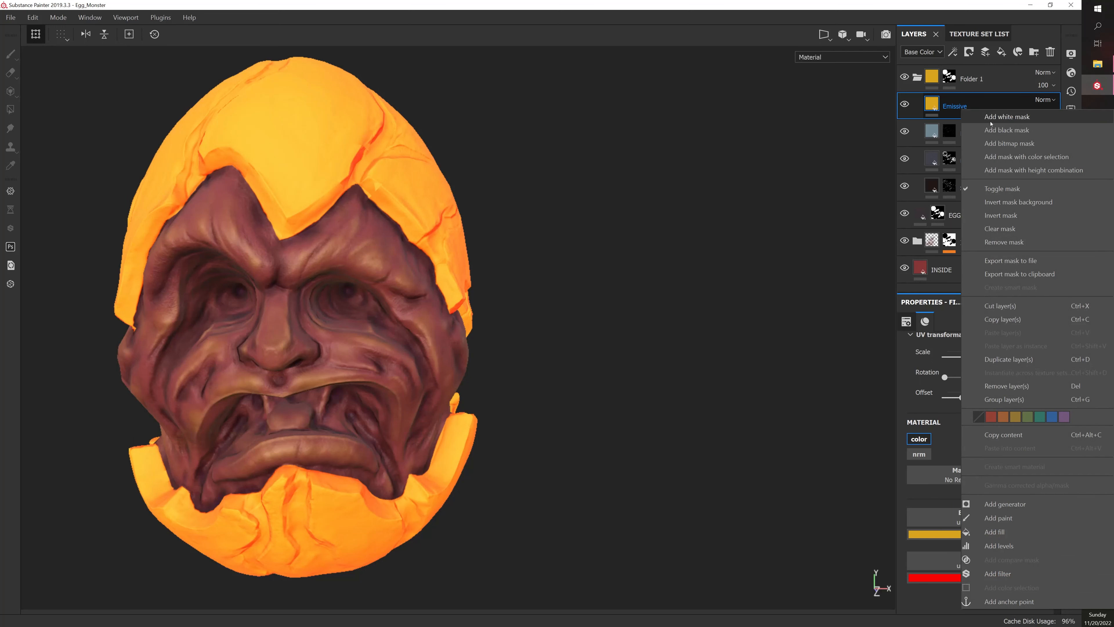
{"action": "left_click", "coordinate": [1007, 134]}
{"action": "scroll", "coordinate": [675, 233], "scroll_direction": "up", "scroll_amount": 3}
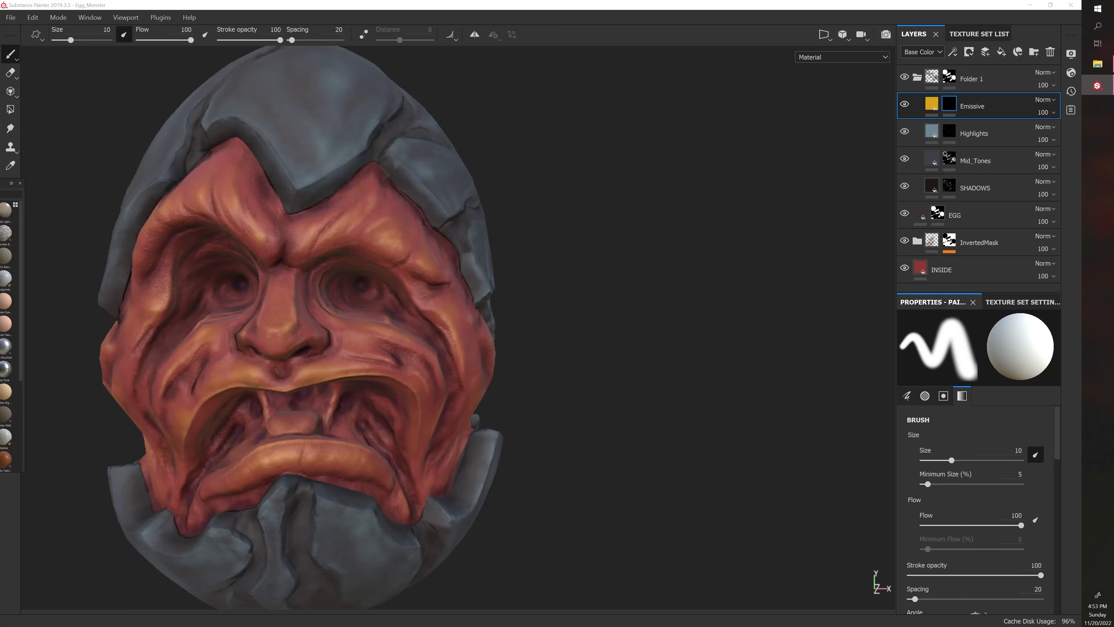
Bring the floating Shelf over the viewport and show its Brushes category
{"action": "left_click_drag", "start_coordinate": [0, 183], "coordinate": [346, 98]}
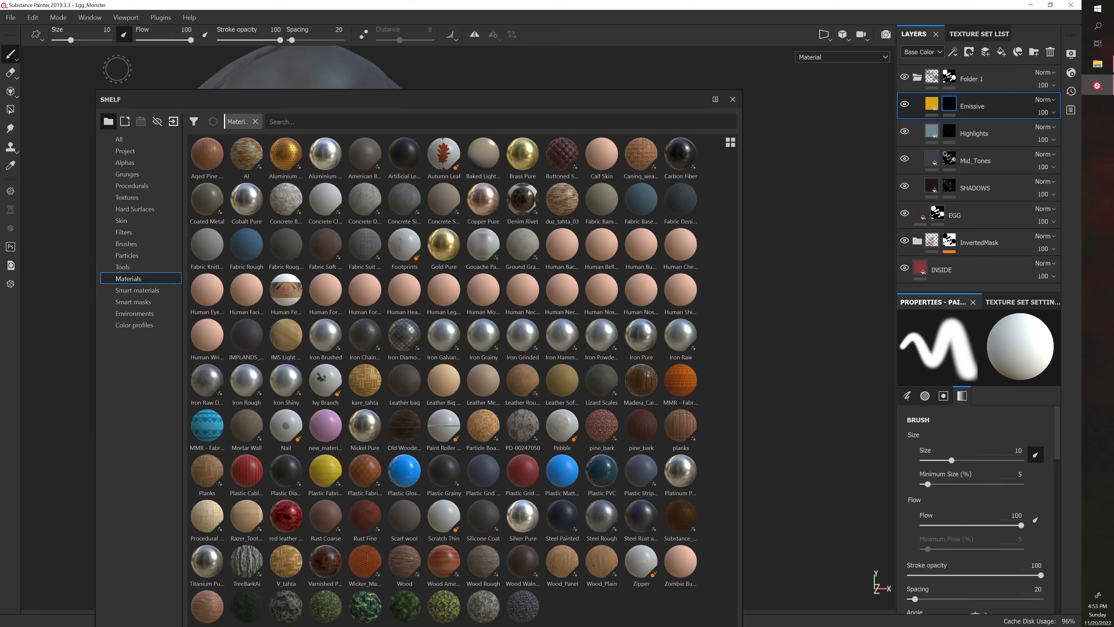
{"action": "left_click", "coordinate": [97, 19]}
{"action": "mouse_move", "coordinate": [103, 31]}
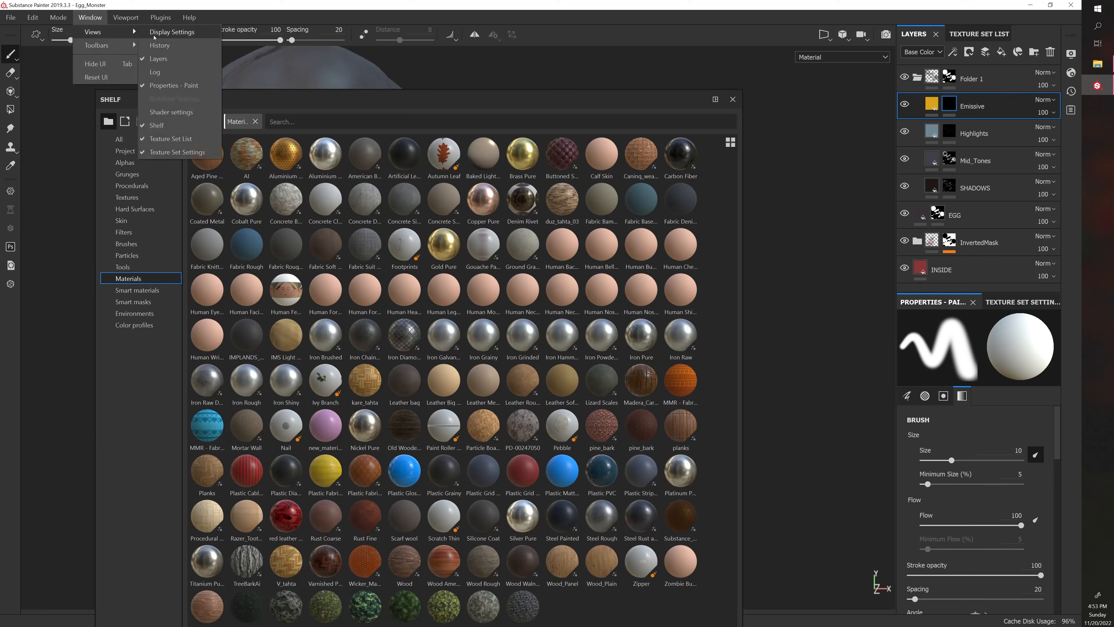
{"action": "left_click", "coordinate": [260, 103]}
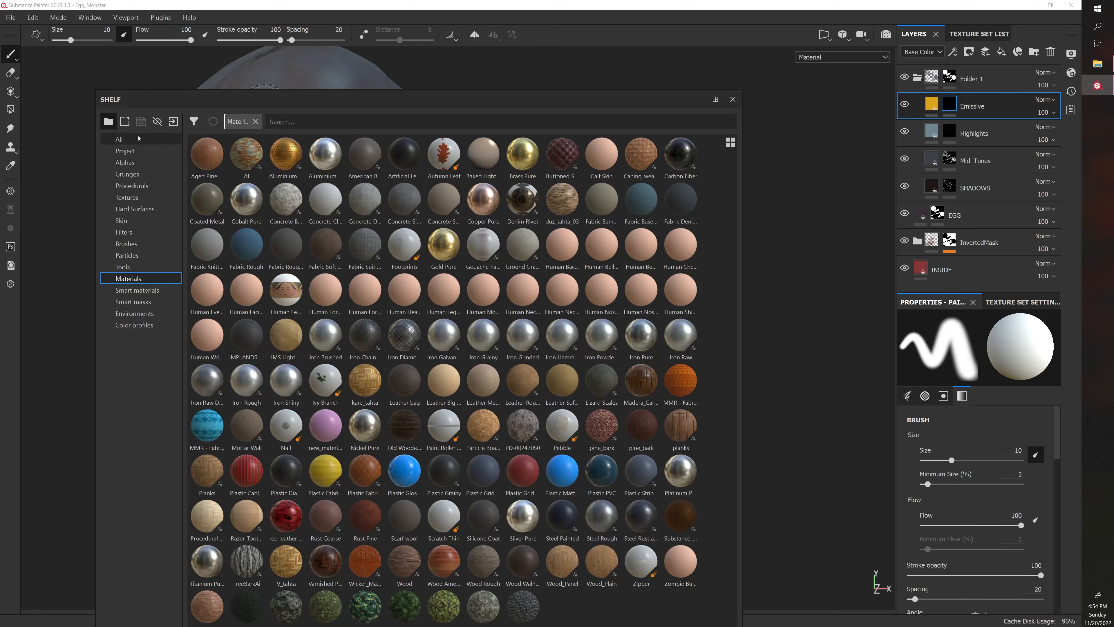
{"action": "left_click", "coordinate": [138, 244]}
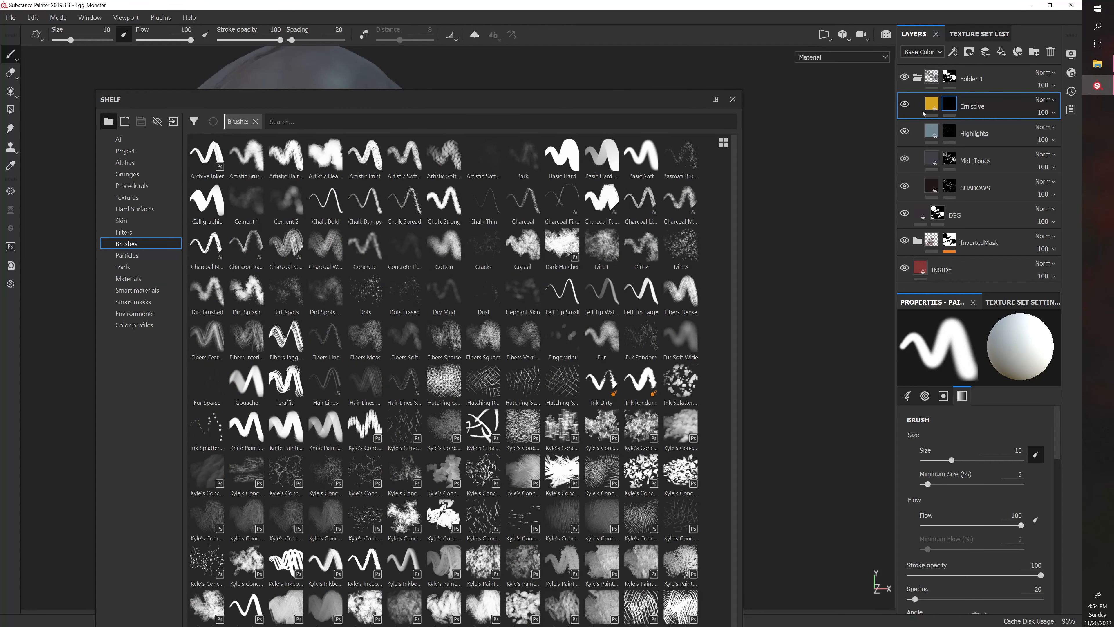
Dock the Shelf above the viewport and float it again as a wider window over the model
{"action": "mouse_move", "coordinate": [942, 109]}
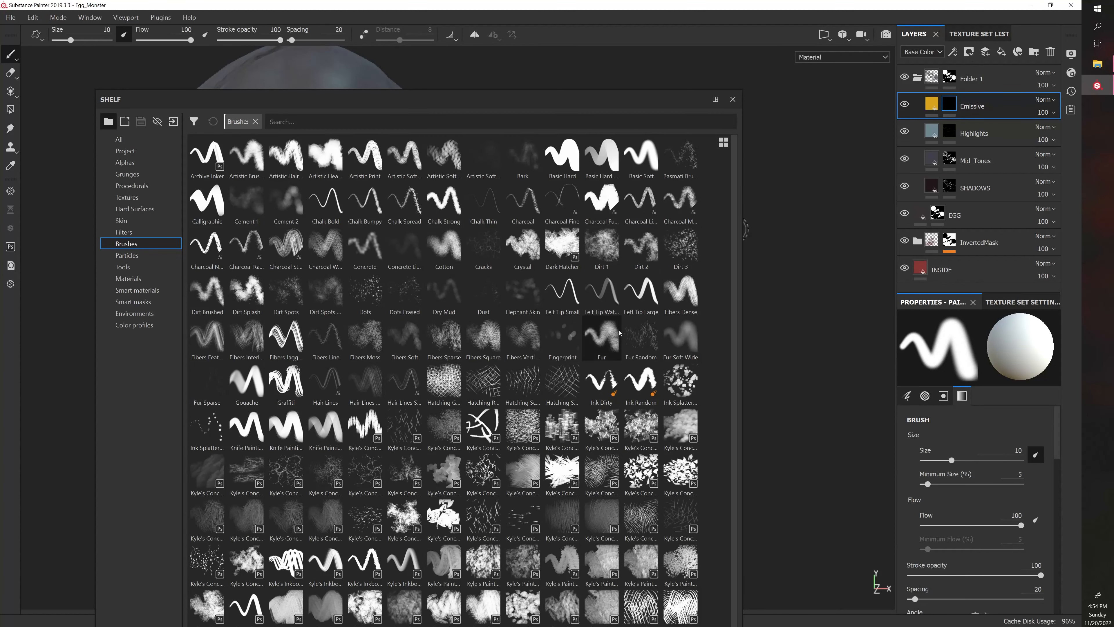
{"action": "scroll", "coordinate": [617, 334], "scroll_direction": "down", "scroll_amount": 1}
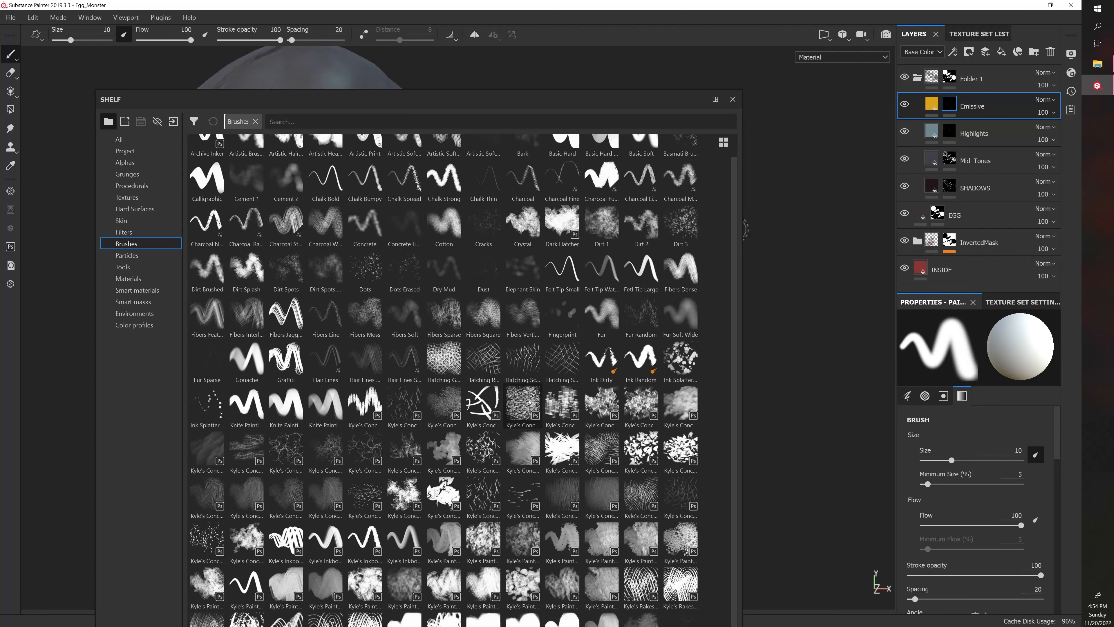
{"action": "left_click_drag", "start_coordinate": [475, 100], "coordinate": [459, 43]}
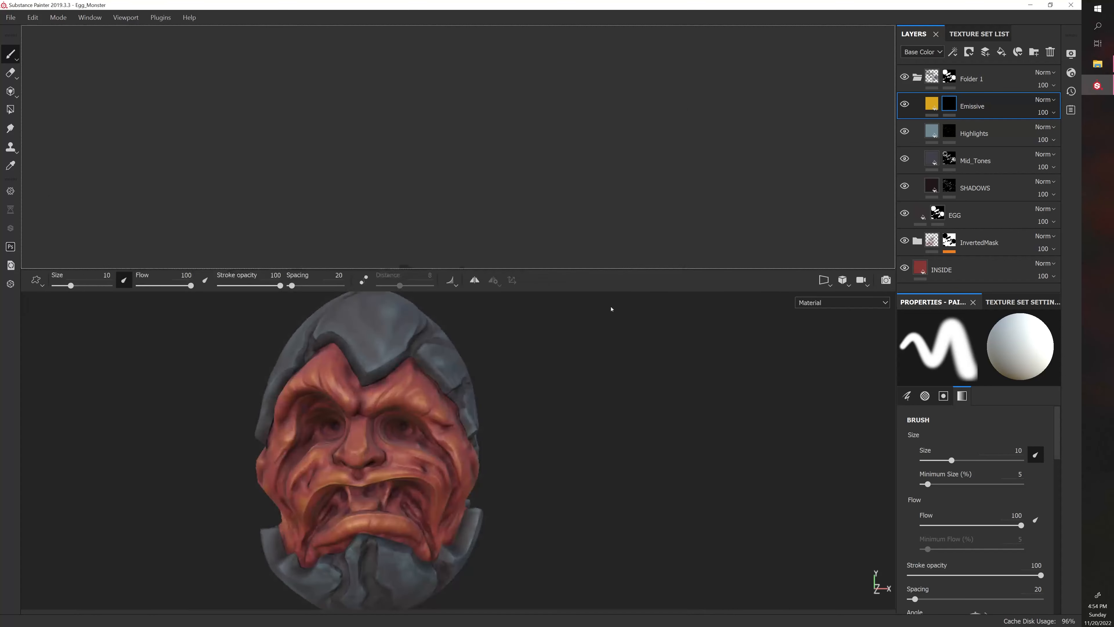
{"action": "left_click_drag", "start_coordinate": [118, 36], "coordinate": [145, 98]}
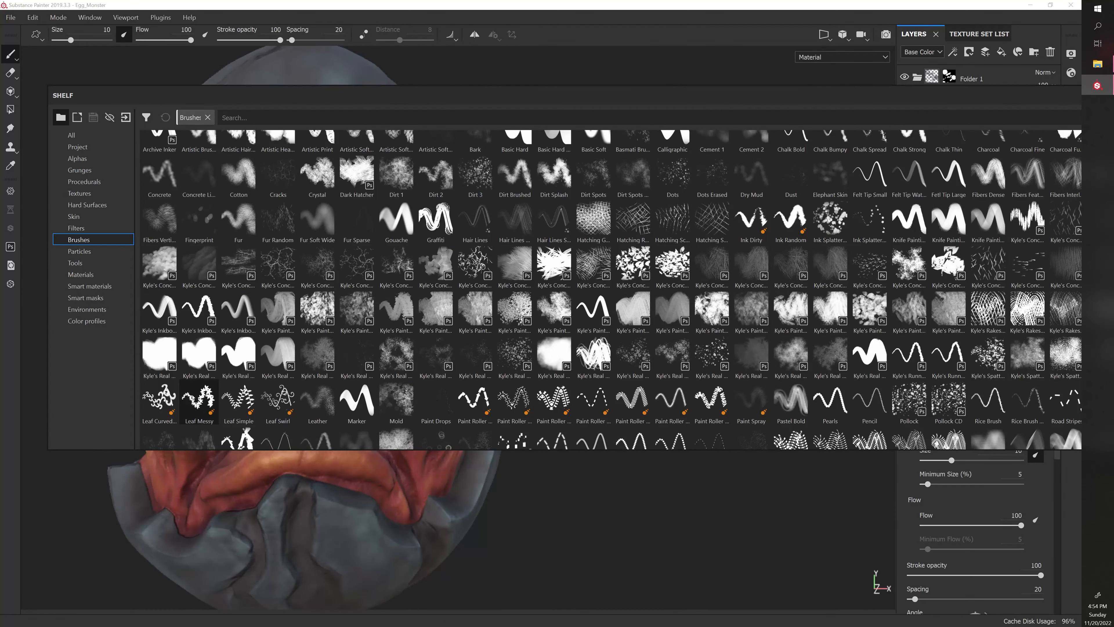
Try two of Kyle's Photoshop brushes, including Kyle's Paintbox - Cezanne, and settle on the Dirt 1 brush
{"action": "left_click", "coordinate": [160, 266]}
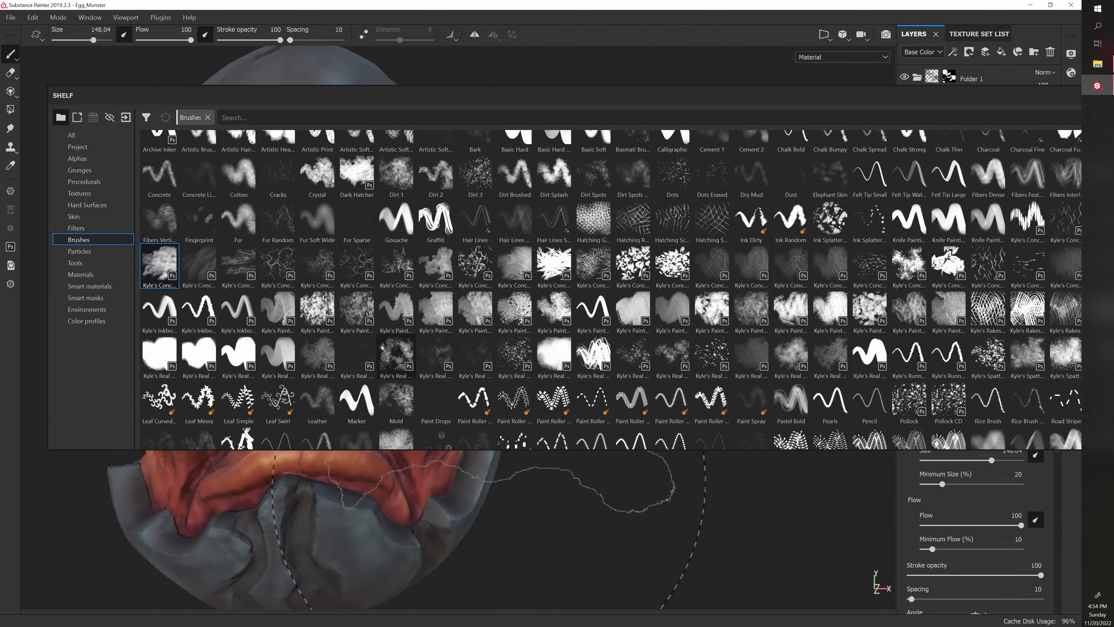
{"action": "left_click", "coordinate": [317, 309]}
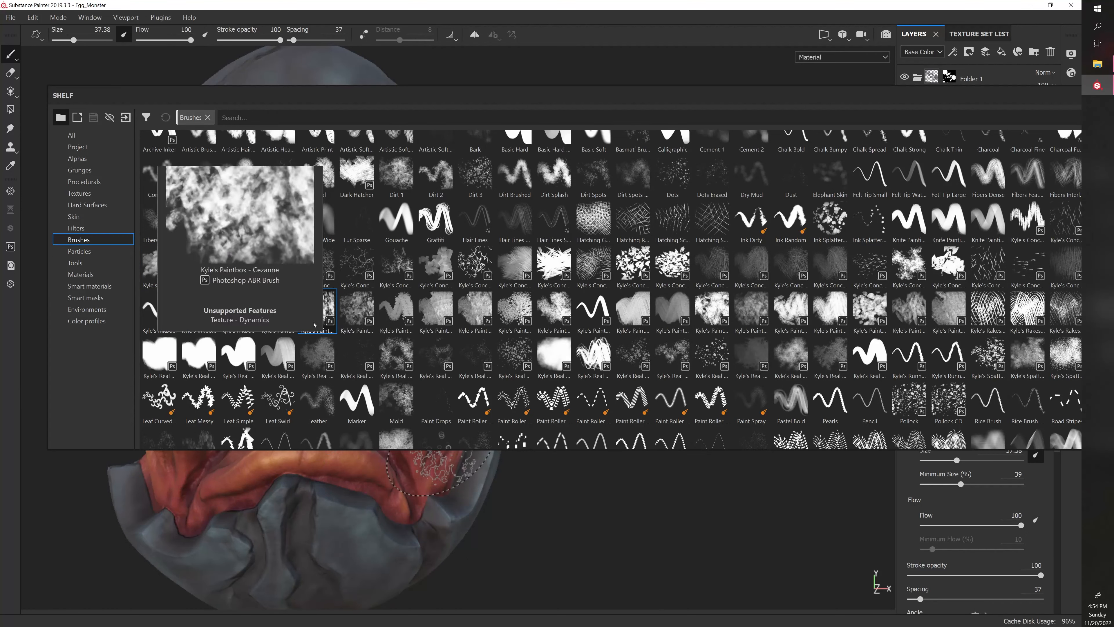
{"action": "mouse_move", "coordinate": [312, 321]}
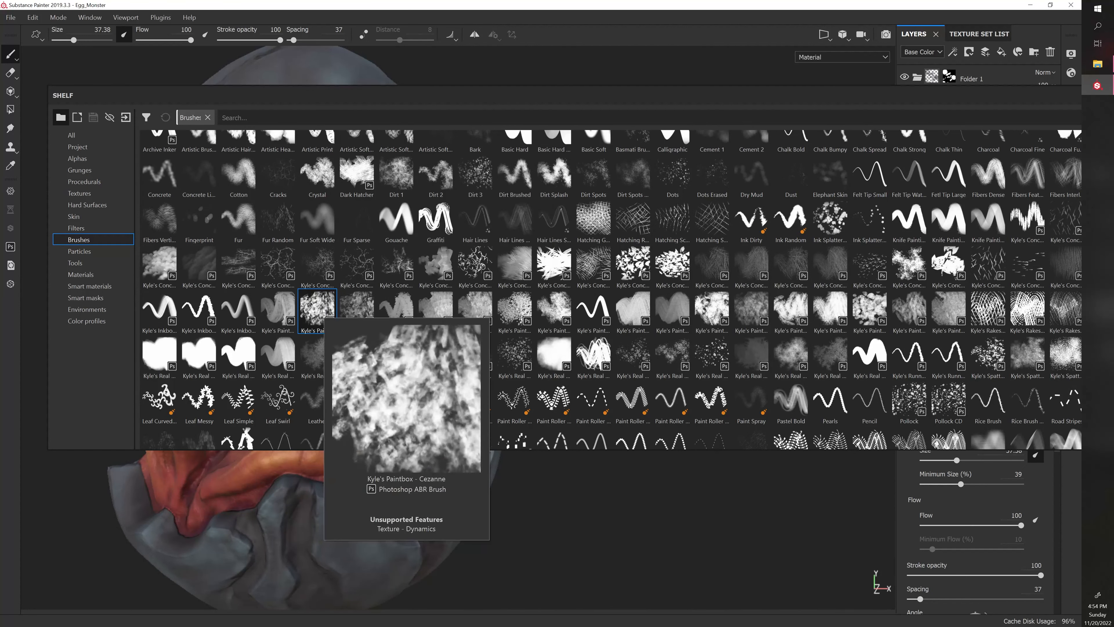
{"action": "left_click", "coordinate": [398, 174]}
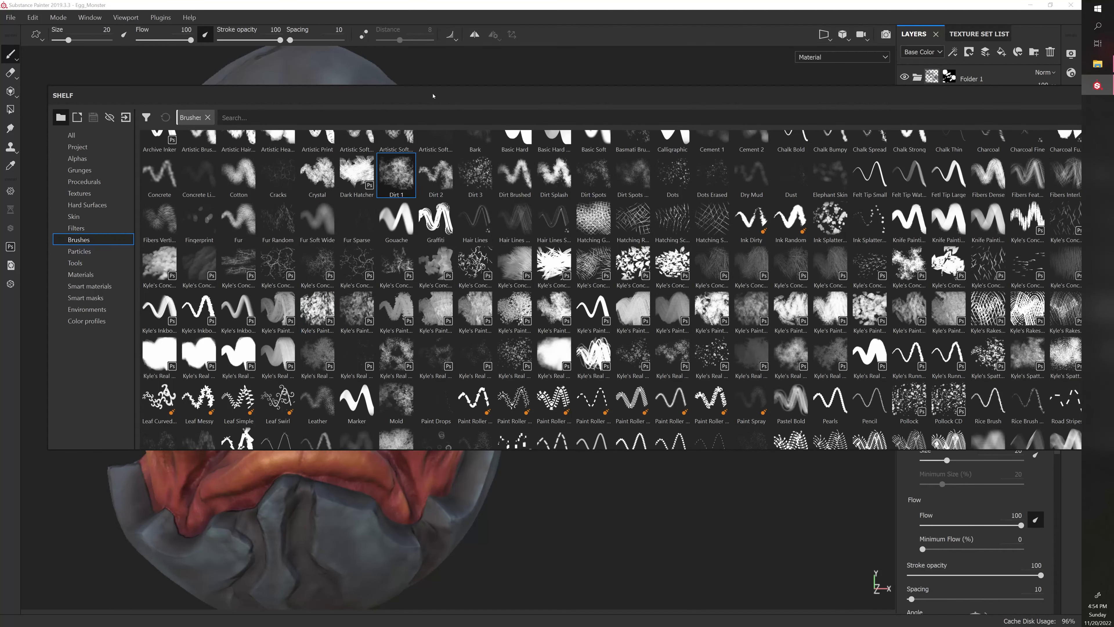
Clear the floating Shelf off the model and try a wide glow stroke on the shell crack above the brow, undoing it
{"action": "left_click_drag", "start_coordinate": [433, 95], "coordinate": [0, 208]}
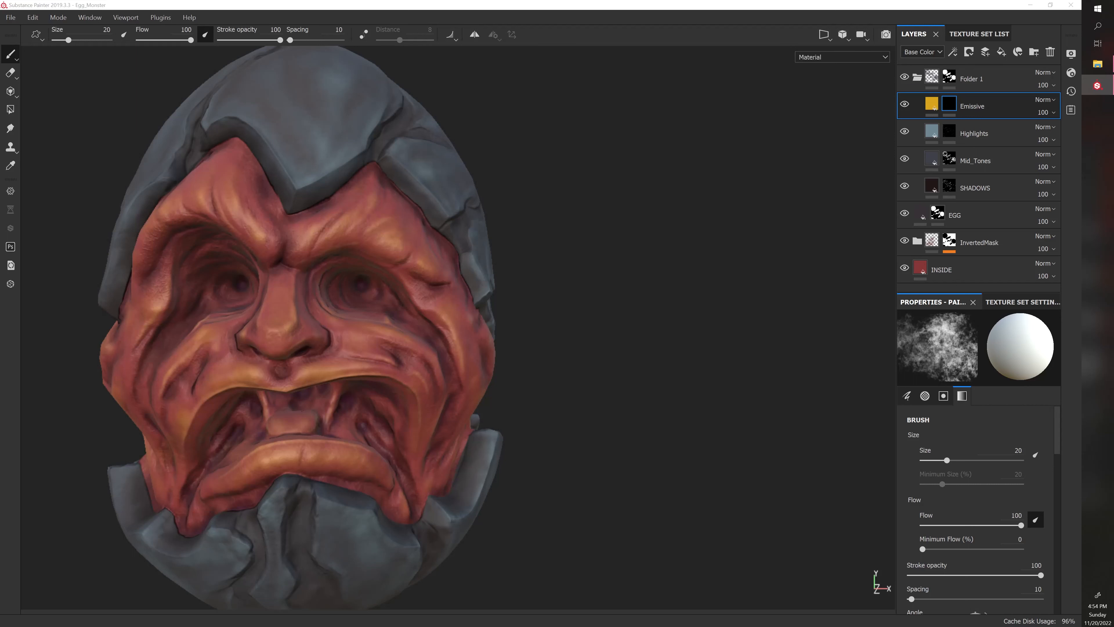
{"action": "left_click_drag", "start_coordinate": [584, 250], "coordinate": [591, 281], "text": "alt"}
{"action": "left_click_drag", "start_coordinate": [649, 206], "coordinate": [644, 335], "text": "ctrl+alt"}
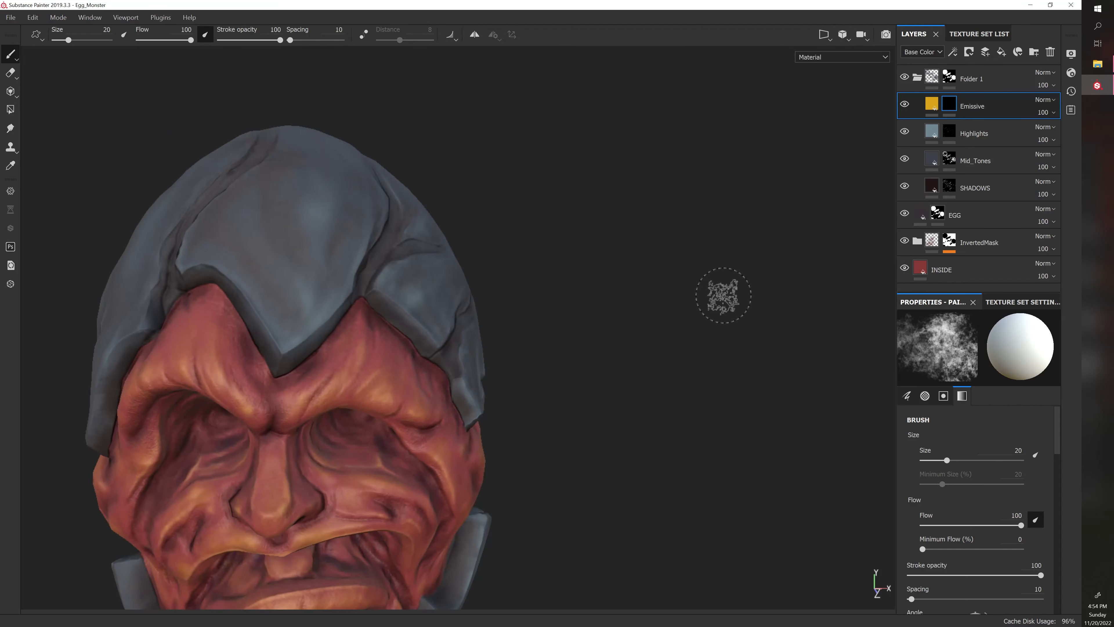
{"action": "scroll", "coordinate": [582, 210], "scroll_direction": "up", "scroll_amount": 5}
{"action": "left_click_drag", "start_coordinate": [582, 210], "coordinate": [645, 316], "text": "ctrl+alt"}
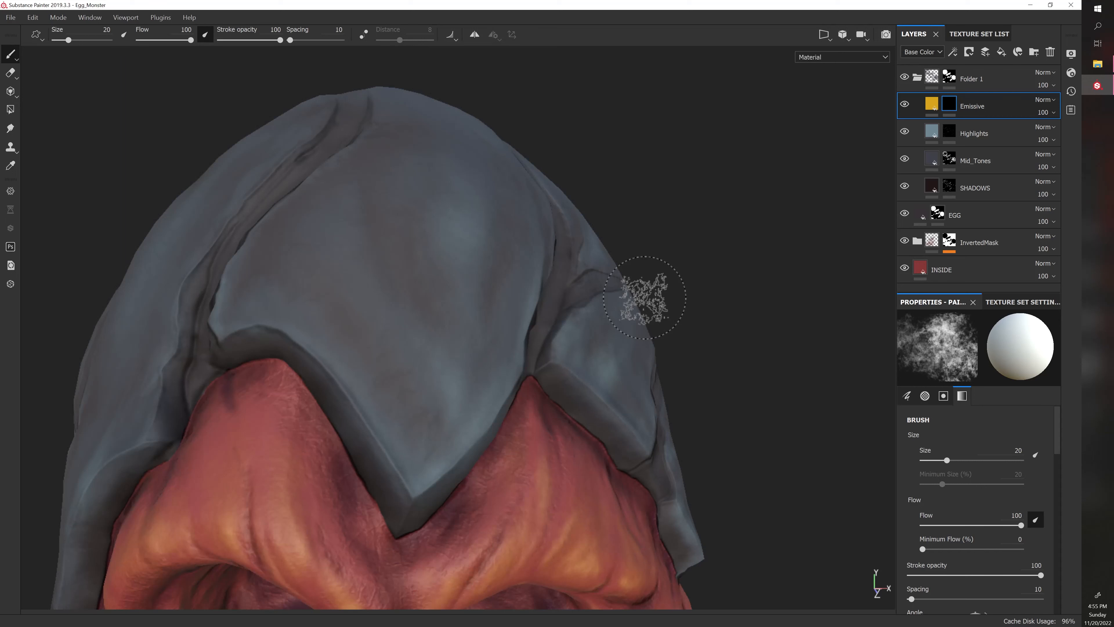
{"action": "left_click_drag", "start_coordinate": [754, 406], "coordinate": [642, 368], "text": "alt"}
{"action": "mouse_move", "coordinate": [478, 347]}
{"action": "left_mouse_down"}
{"action": "mouse_move", "coordinate": [505, 316]}
{"action": "mouse_move", "coordinate": [561, 287]}
{"action": "left_mouse_up"}
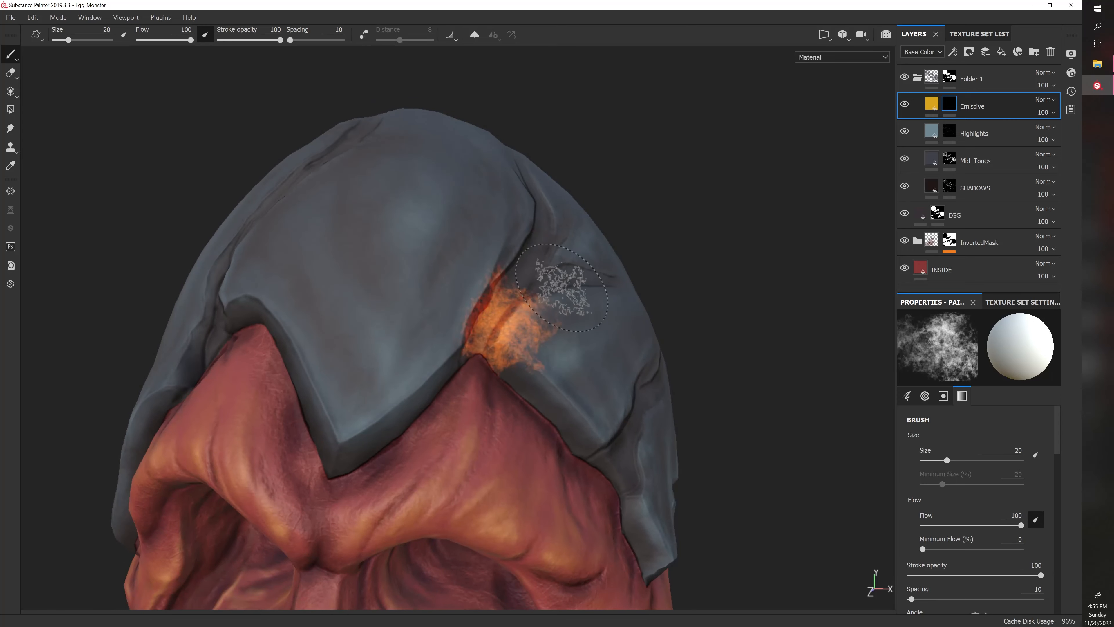
{"action": "key", "text": "ctrl+z"}
Reduce the brush size to 13.48 and turn on pen pressure for the size
{"action": "key", "text": "bracketleft"}
{"action": "key", "text": "bracketleft"}
{"action": "key", "text": "bracketleft"}
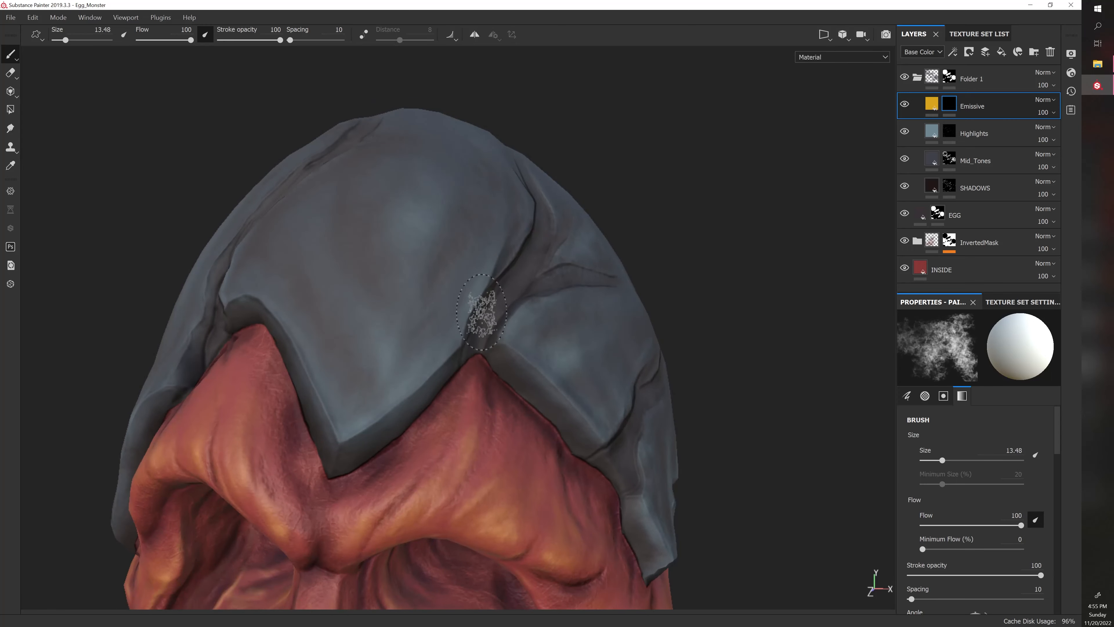
{"action": "left_click", "coordinate": [123, 34]}
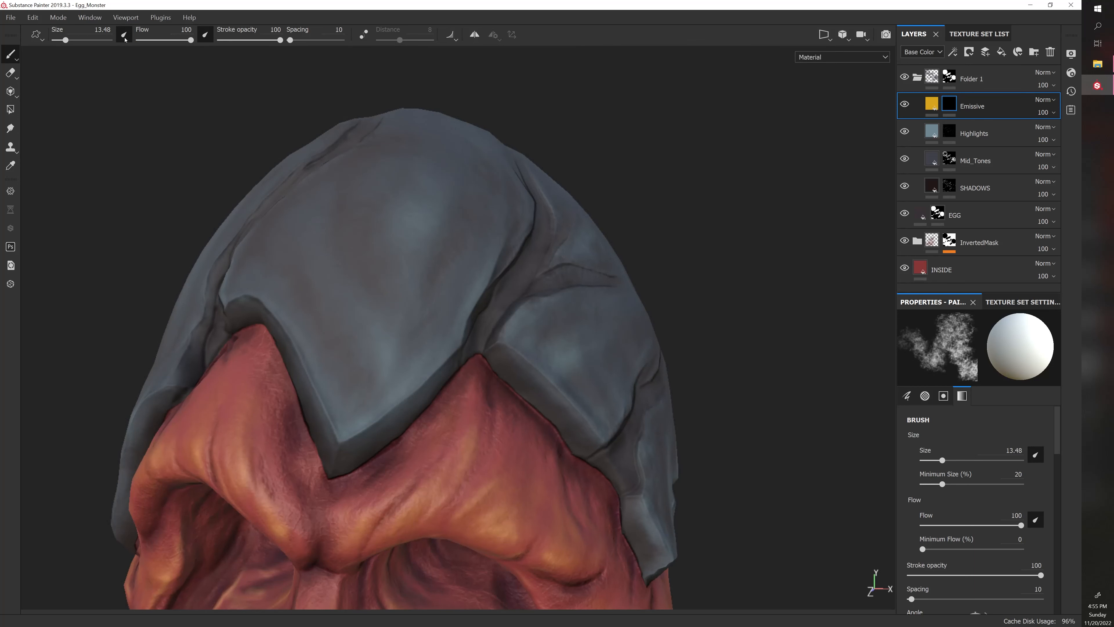
Try test strokes along the shell crack with the brush size reduced to 9.43, and undo them
{"action": "mouse_move", "coordinate": [497, 301]}
{"action": "left_mouse_down"}
{"action": "mouse_move", "coordinate": [478, 339]}
{"action": "mouse_move", "coordinate": [503, 300]}
{"action": "mouse_move", "coordinate": [629, 291]}
{"action": "left_mouse_up"}
{"action": "key", "text": "ctrl+z"}
{"action": "key", "text": "bracketleft"}
{"action": "key", "text": "bracketleft"}
{"action": "key", "text": "ctrl+z"}
{"action": "key", "text": "ctrl+z"}
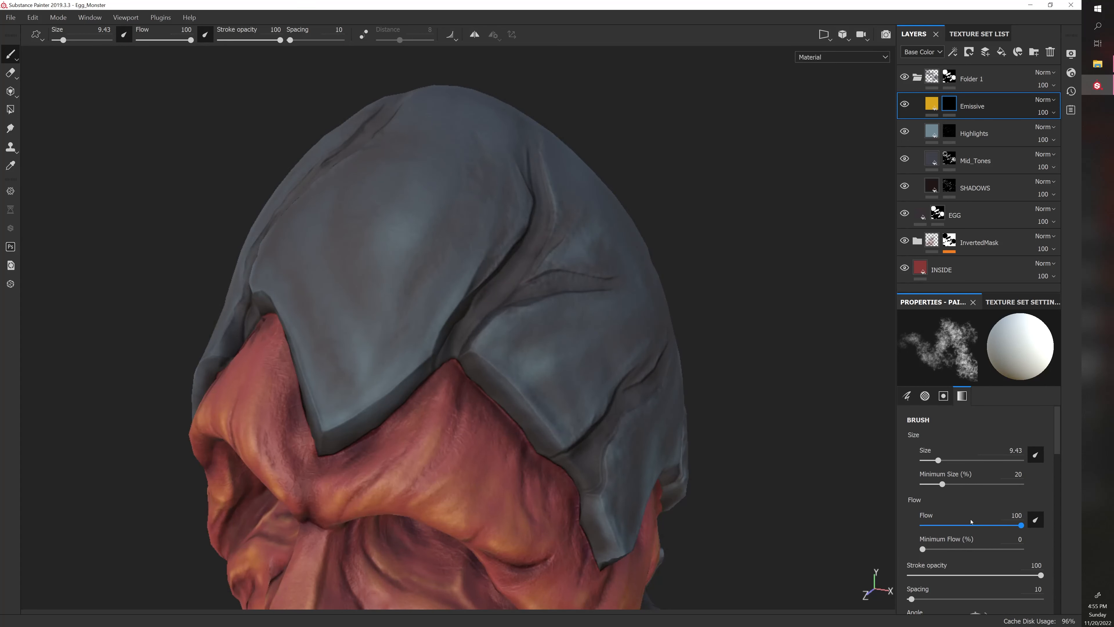
Set the brush's Position Jitter to 0 and its Flow Jitter to 34
{"action": "scroll", "coordinate": [968, 520], "scroll_direction": "down", "scroll_amount": 5}
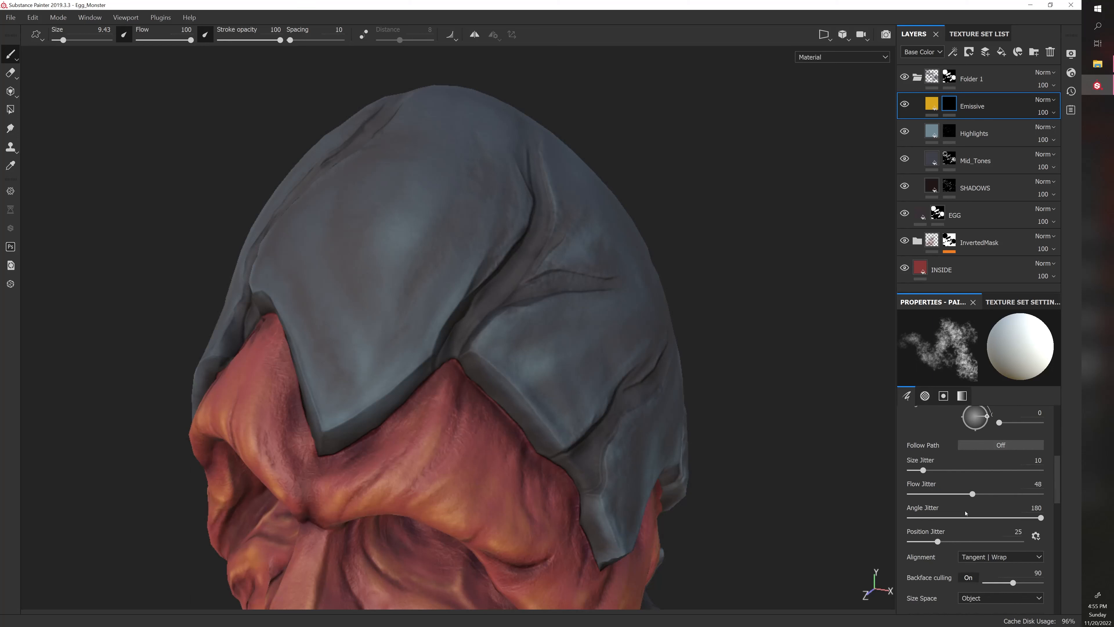
{"action": "scroll", "coordinate": [966, 513], "scroll_direction": "down", "scroll_amount": 2}
{"action": "mouse_move", "coordinate": [937, 507]}
{"action": "left_mouse_down"}
{"action": "mouse_move", "coordinate": [910, 507]}
{"action": "mouse_move", "coordinate": [956, 507]}
{"action": "mouse_move", "coordinate": [910, 508]}
{"action": "left_mouse_up"}
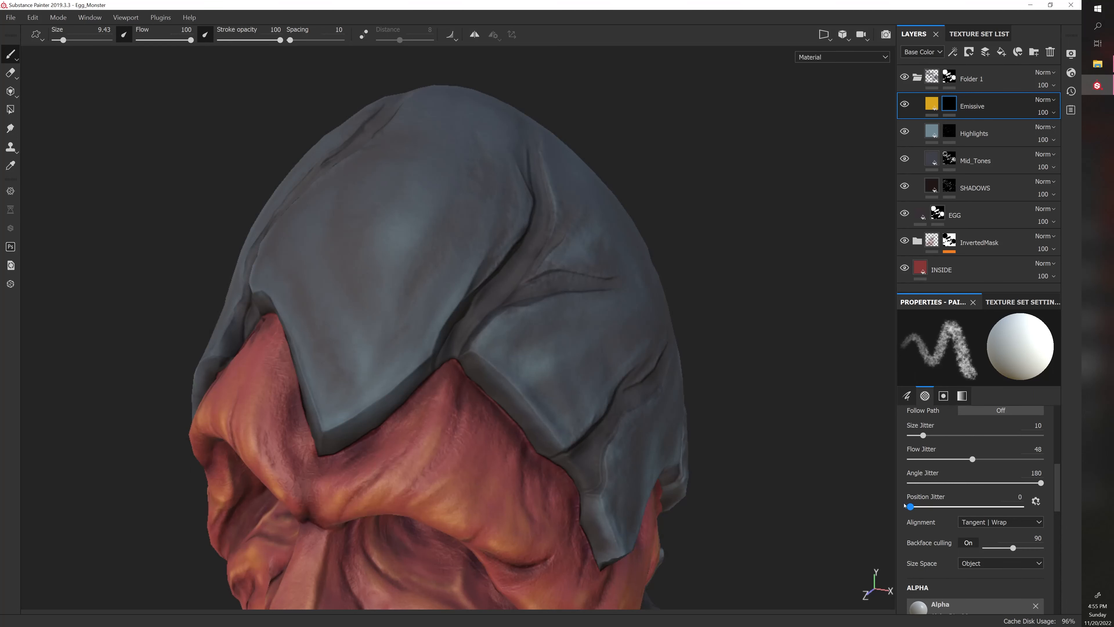
{"action": "scroll", "coordinate": [797, 447], "scroll_direction": "up", "scroll_amount": 1}
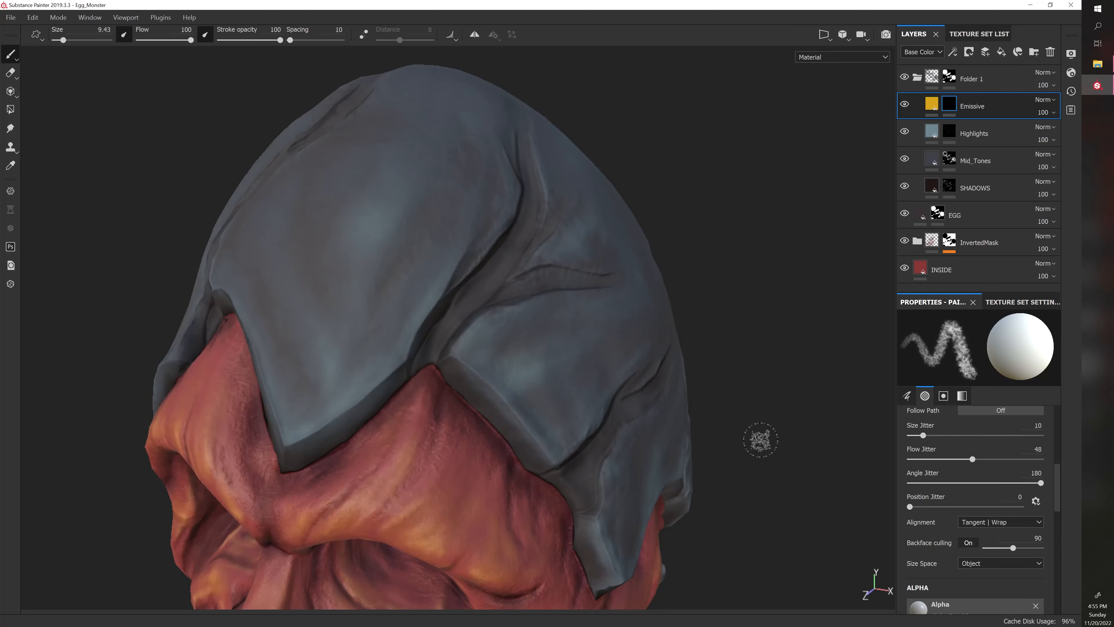
{"action": "left_click_drag", "start_coordinate": [764, 421], "coordinate": [766, 432], "text": "alt"}
{"action": "mouse_move", "coordinate": [1041, 482]}
{"action": "left_mouse_down"}
{"action": "mouse_move", "coordinate": [908, 481]}
{"action": "mouse_move", "coordinate": [1055, 485]}
{"action": "mouse_move", "coordinate": [1041, 485]}
{"action": "left_mouse_up"}
{"action": "left_click_drag", "start_coordinate": [972, 459], "coordinate": [955, 459]}
{"action": "left_click_drag", "start_coordinate": [878, 419], "coordinate": [816, 416], "text": "alt"}
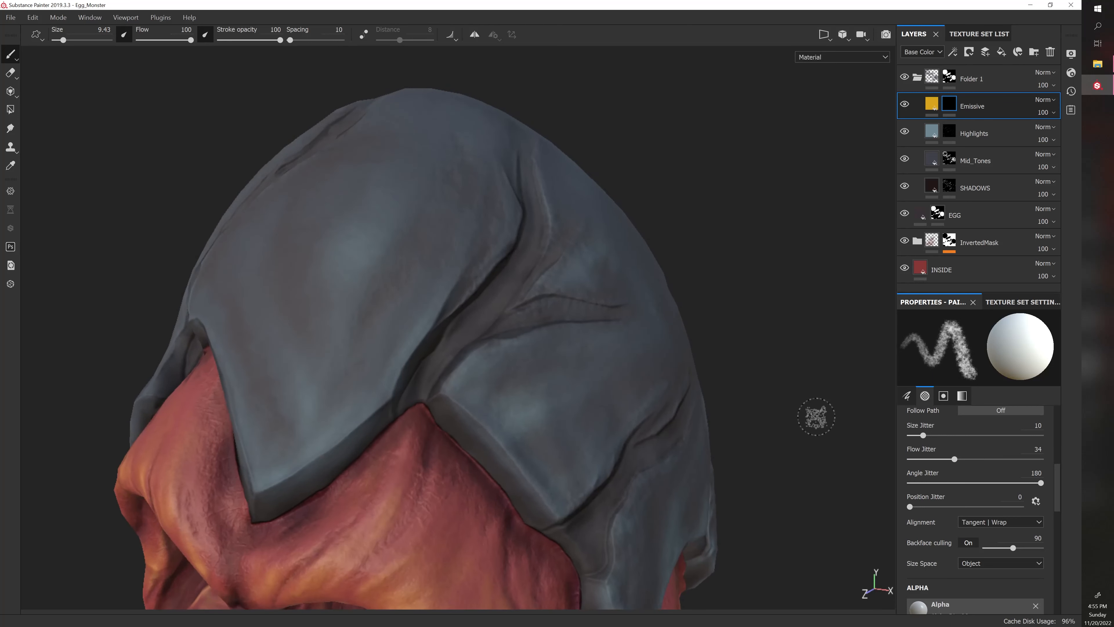
Enlarge the brush to 12.05 and paint the glow up along the main shell crack above the brow
{"action": "key", "text": "bracketright"}
{"action": "key", "text": "bracketright"}
{"action": "key", "text": "bracketright"}
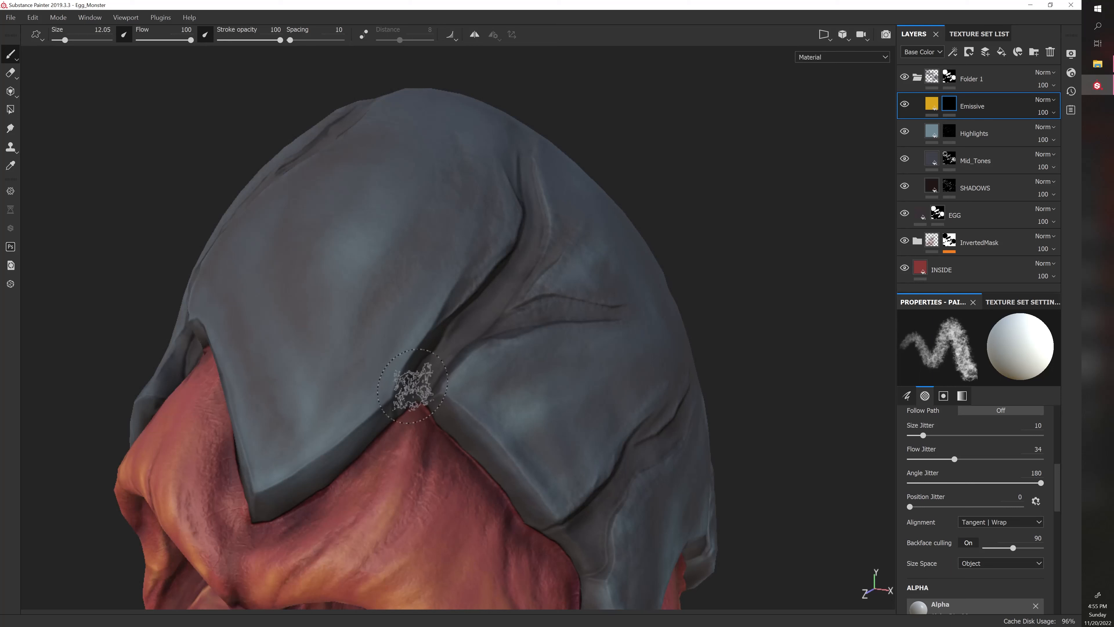
{"action": "mouse_move", "coordinate": [441, 352]}
{"action": "left_mouse_down"}
{"action": "mouse_move", "coordinate": [420, 392]}
{"action": "mouse_move", "coordinate": [465, 320]}
{"action": "mouse_move", "coordinate": [642, 249]}
{"action": "left_mouse_up"}
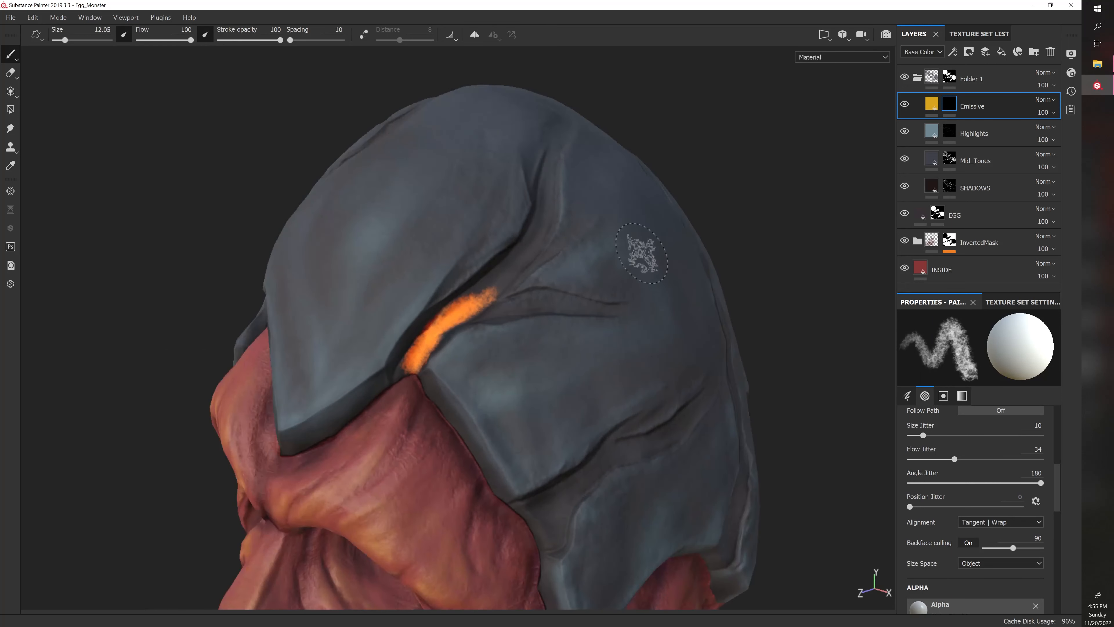
{"action": "mouse_move", "coordinate": [486, 291]}
{"action": "left_mouse_down"}
{"action": "mouse_move", "coordinate": [530, 232]}
{"action": "mouse_move", "coordinate": [556, 164]}
{"action": "left_mouse_up"}
{"action": "left_click_drag", "start_coordinate": [682, 180], "coordinate": [642, 179], "text": "alt"}
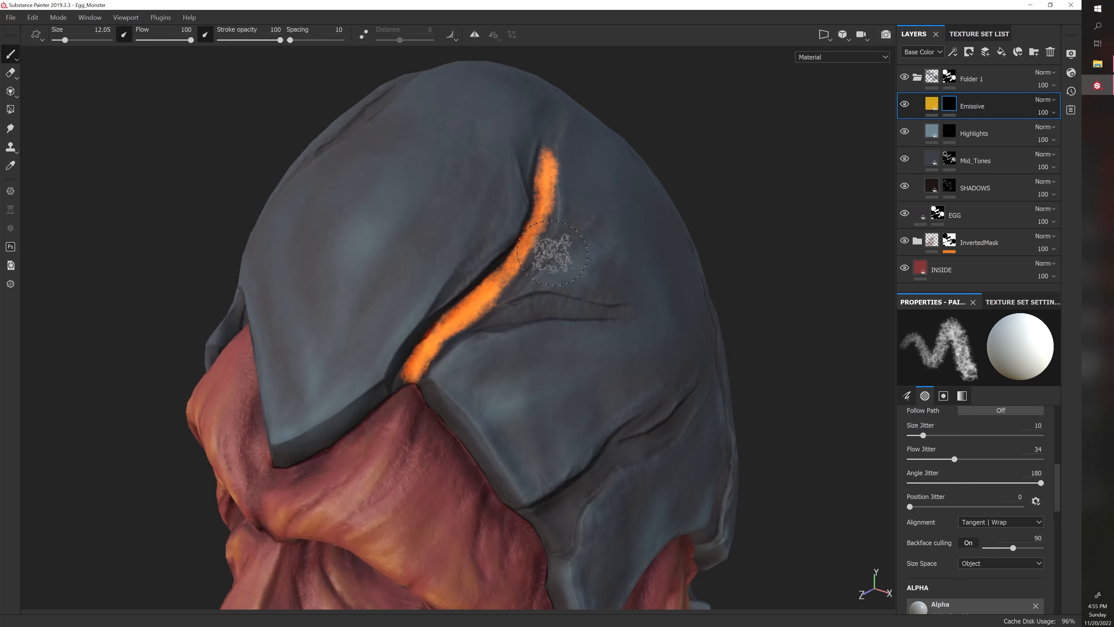
Paint the glow into the crack's side branch and extend the main crack's lower end to the shell edge
{"action": "left_click_drag", "start_coordinate": [742, 195], "coordinate": [788, 210], "text": "alt"}
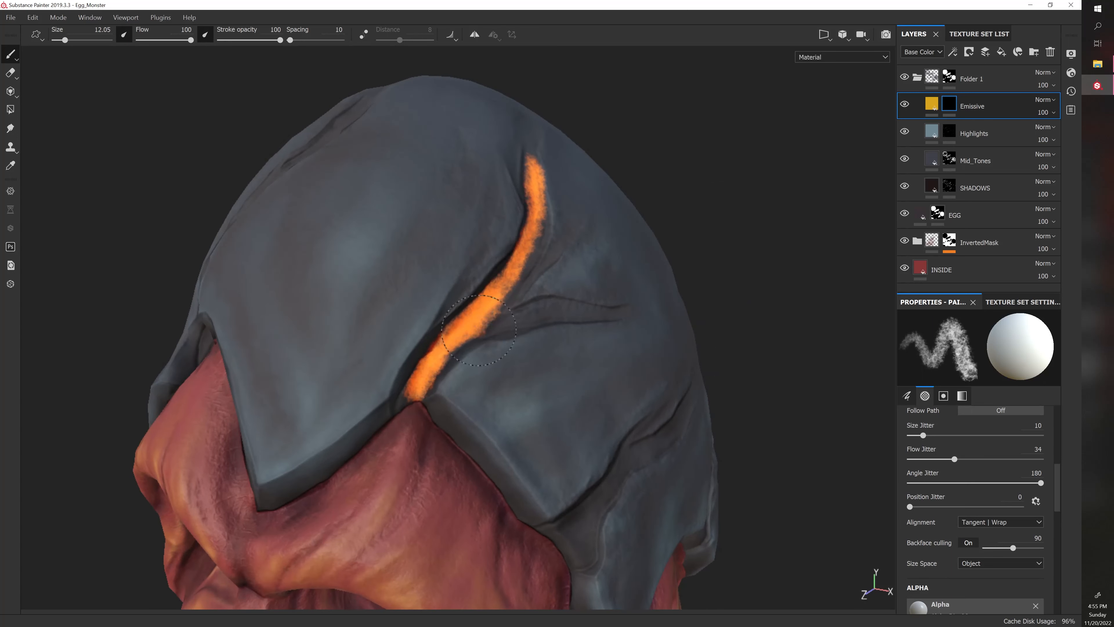
{"action": "left_click_drag", "start_coordinate": [479, 327], "coordinate": [610, 315]}
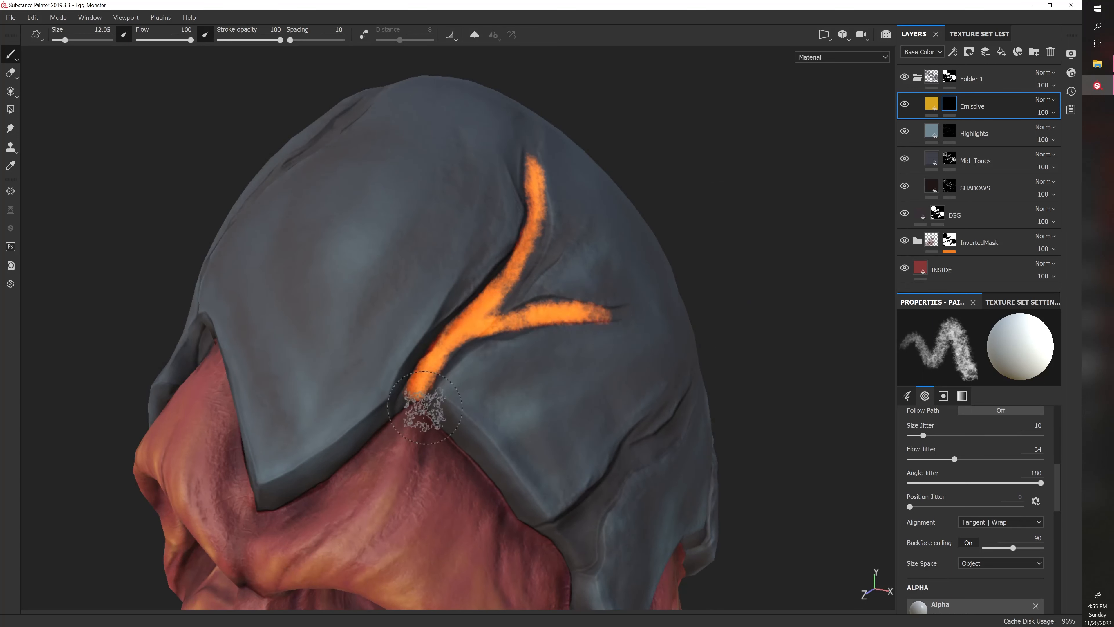
{"action": "left_click_drag", "start_coordinate": [424, 409], "coordinate": [400, 406]}
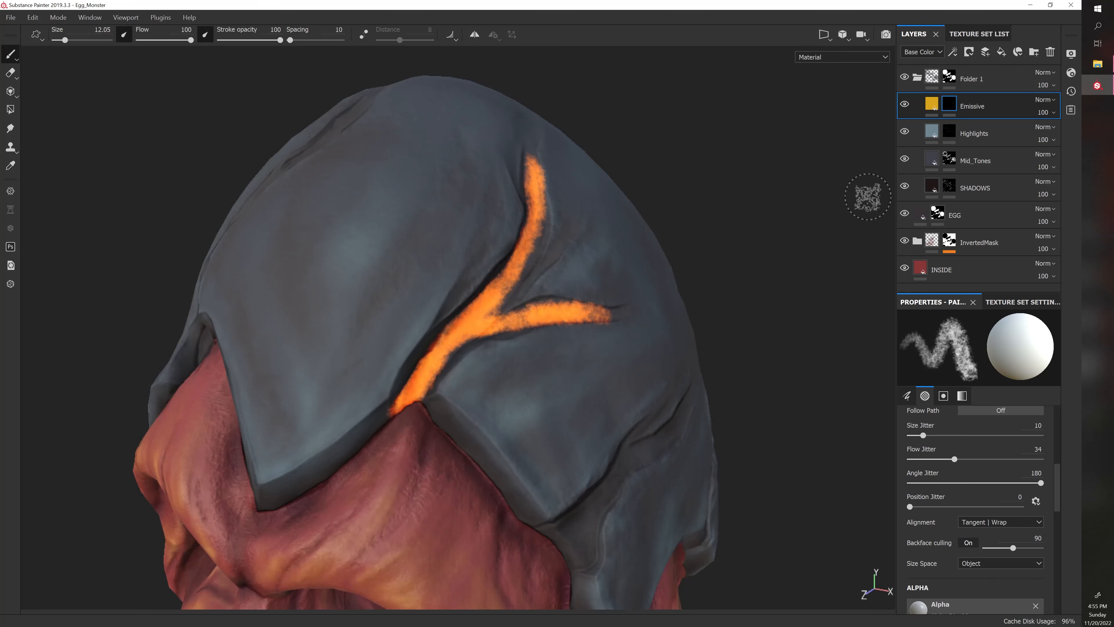
Enable the height channel on the Emissive fill layer and set its Height to -0.1
{"action": "left_click", "coordinate": [932, 105]}
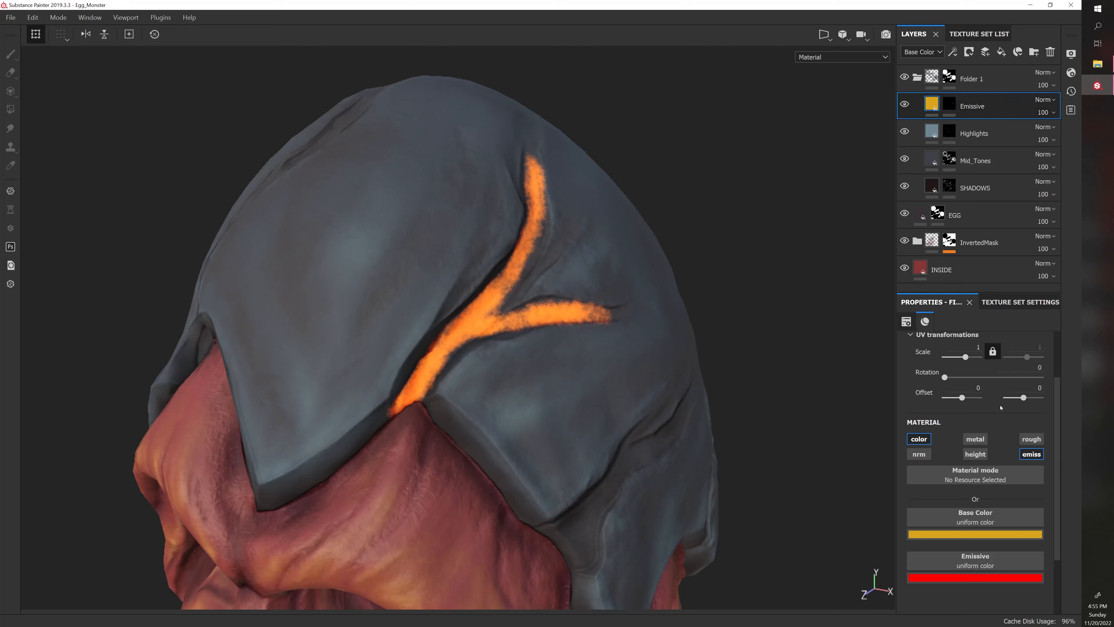
{"action": "left_click", "coordinate": [975, 453]}
{"action": "scroll", "coordinate": [1013, 527], "scroll_direction": "down", "scroll_amount": 1}
{"action": "left_click", "coordinate": [1024, 542]}
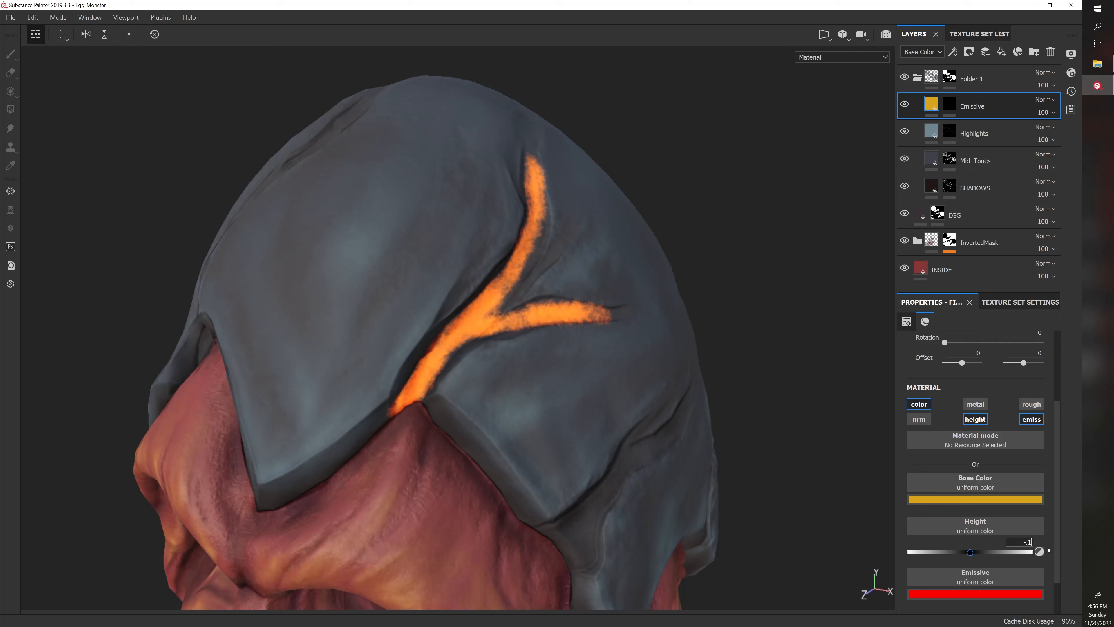
{"action": "key", "text": "Return"}
Set the Emissive fill layer's Height to 0.1 and examine the painted crack from several angles
{"action": "left_click_drag", "start_coordinate": [699, 434], "coordinate": [621, 360], "text": "alt"}
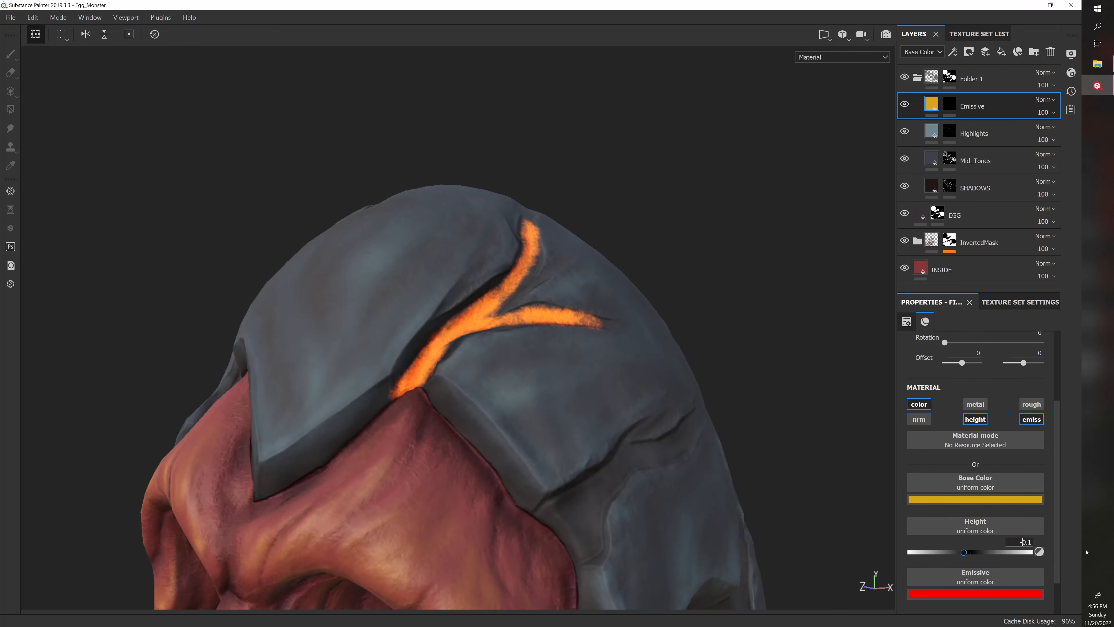
{"action": "key", "text": "Return"}
{"action": "mouse_move", "coordinate": [585, 376]}
{"action": "right_mouse_down", "text": "shift"}
{"action": "mouse_move", "coordinate": [633, 377]}
{"action": "mouse_move", "coordinate": [602, 375]}
{"action": "right_mouse_up", "text": "shift"}
{"action": "left_click_drag", "start_coordinate": [602, 376], "coordinate": [695, 396], "text": "alt"}
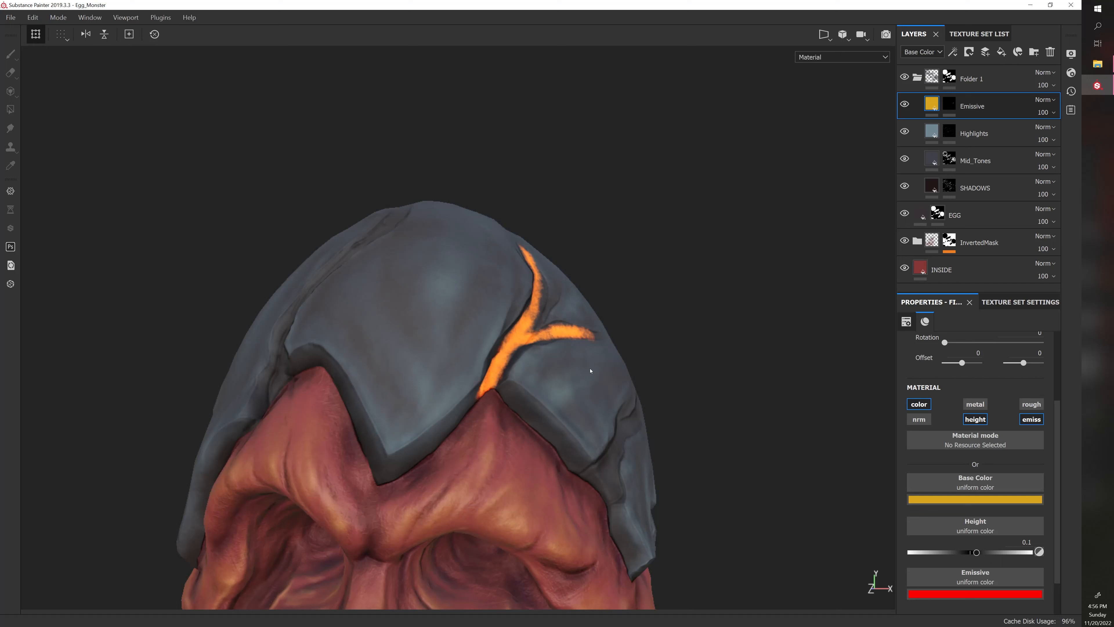
Inspect the Emissive channel alone on the model, and look over the shader settings in Material view
{"action": "left_click", "coordinate": [810, 58]}
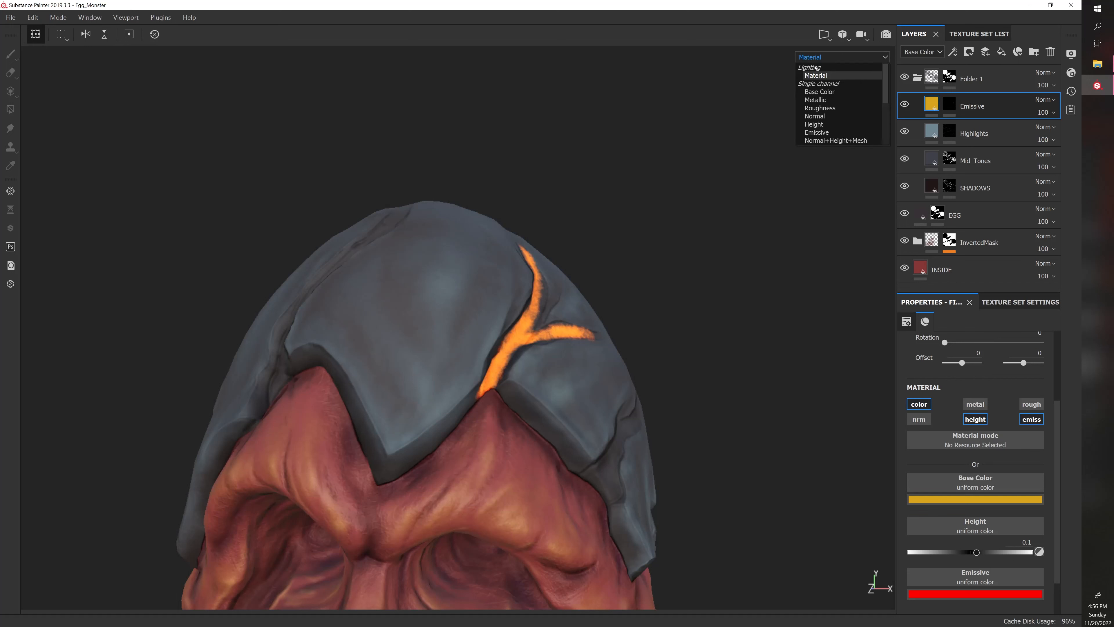
{"action": "left_click", "coordinate": [817, 132]}
{"action": "left_click_drag", "start_coordinate": [719, 220], "coordinate": [516, 339], "text": "alt"}
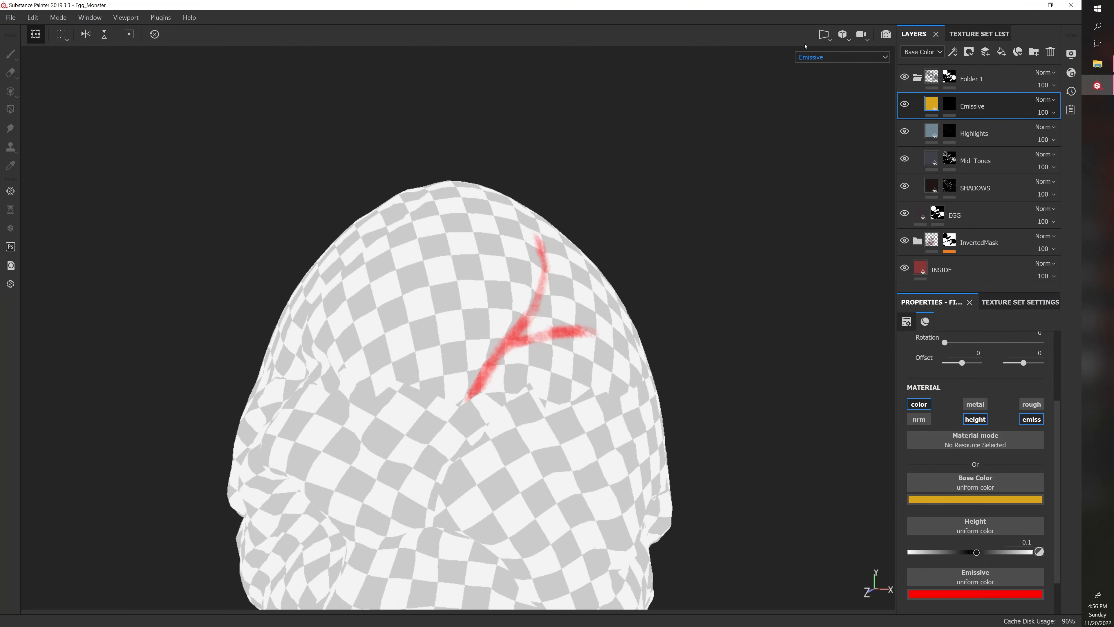
{"action": "left_click", "coordinate": [810, 57]}
{"action": "left_click", "coordinate": [815, 76]}
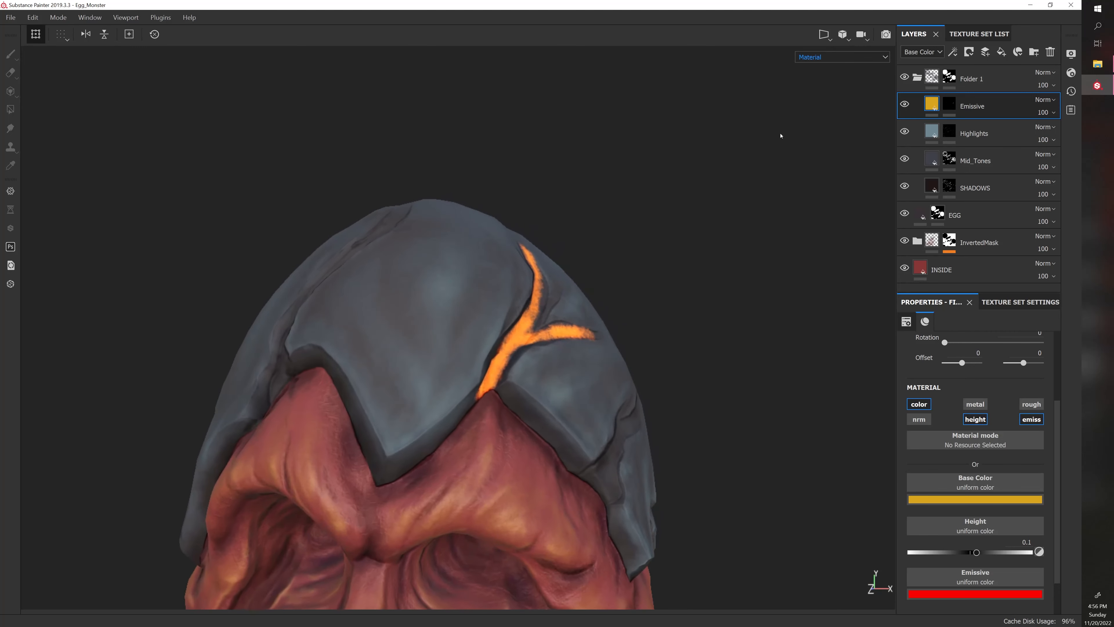
{"action": "left_click", "coordinate": [1070, 73]}
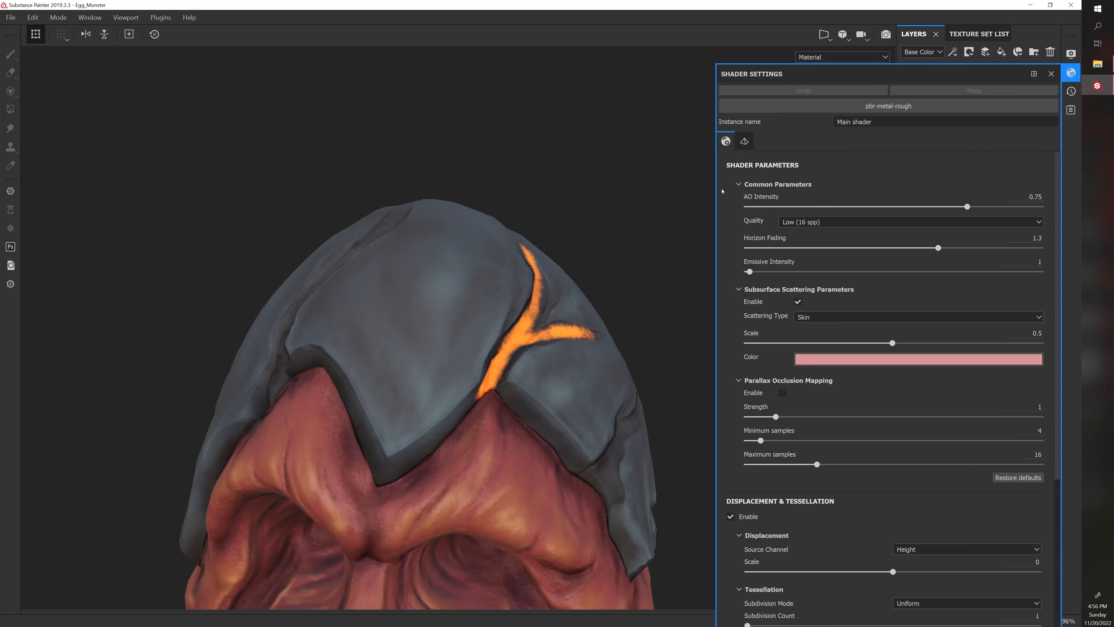
{"action": "left_click", "coordinate": [1070, 73]}
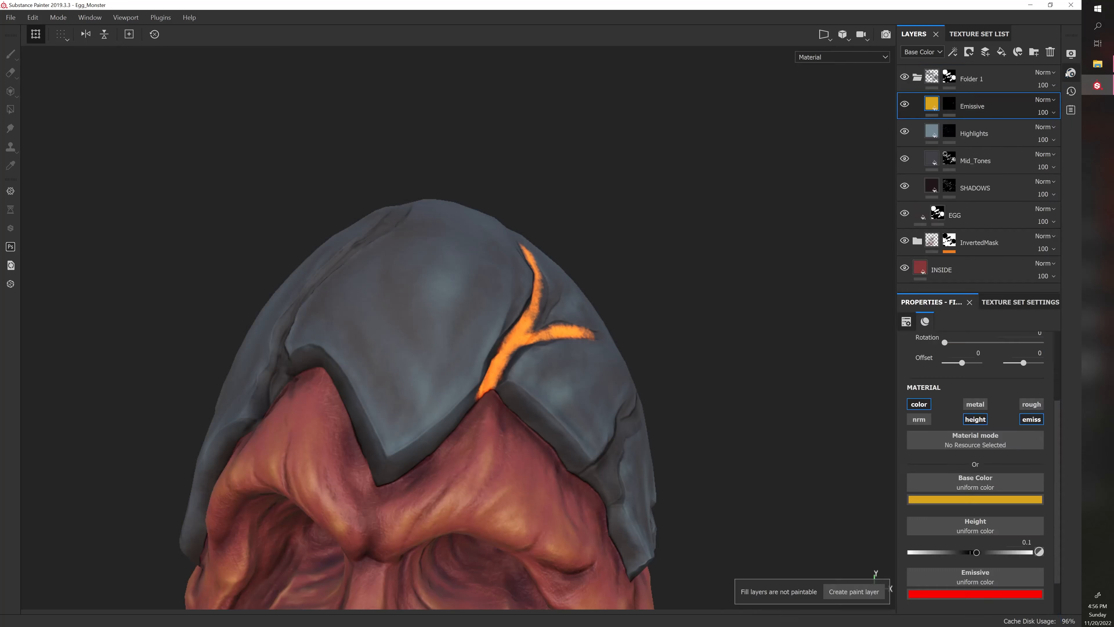
Show the 3D and 2D views side by side in the Emissive channel and examine the painted crack on the UV layout
{"action": "right_click_drag", "start_coordinate": [724, 187], "coordinate": [681, 197], "text": "shift"}
{"action": "key", "text": "F1"}
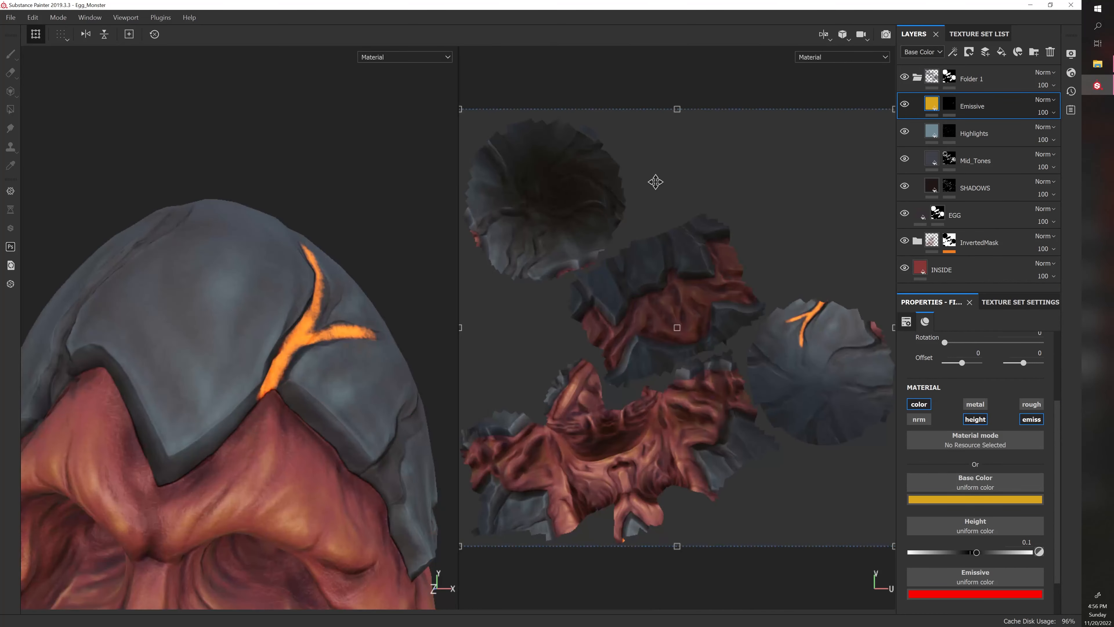
{"action": "left_click", "coordinate": [822, 58]}
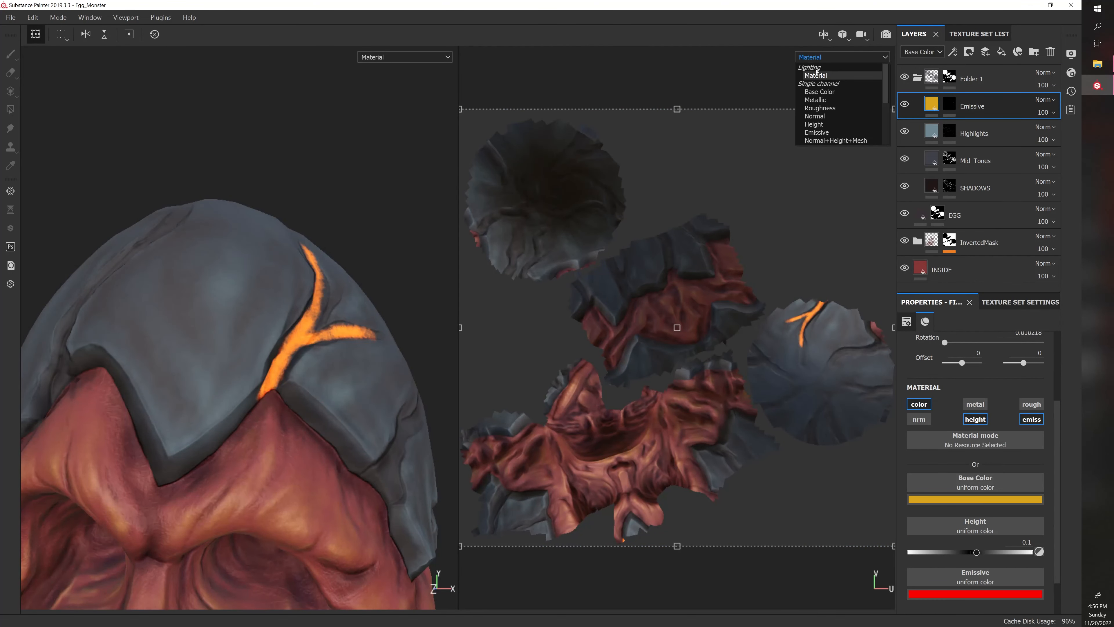
{"action": "left_click", "coordinate": [816, 132]}
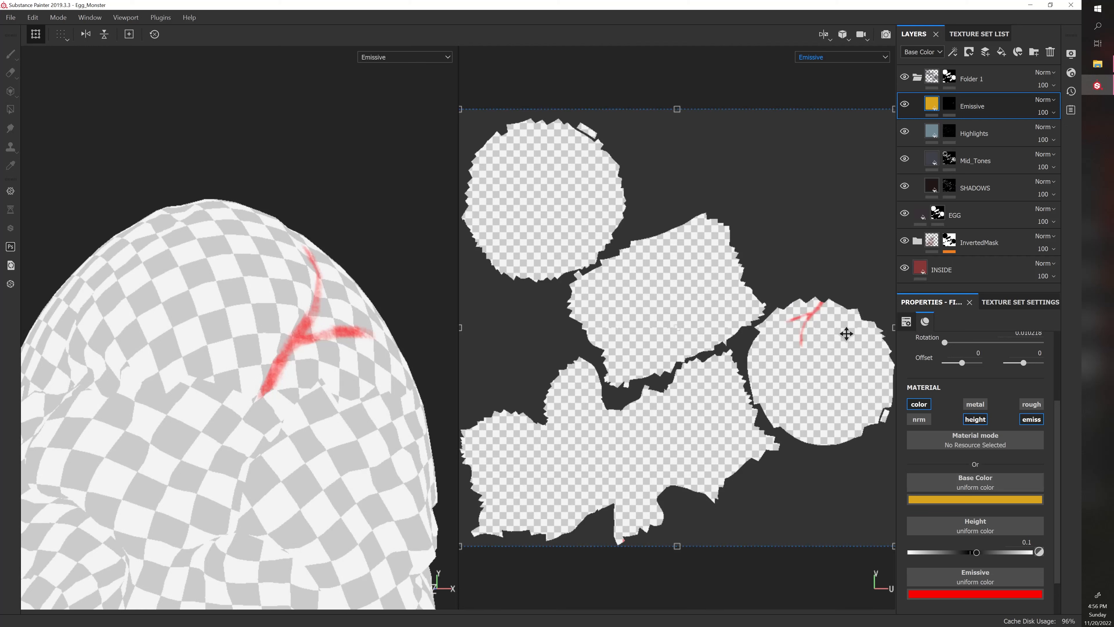
{"action": "scroll", "coordinate": [803, 331], "scroll_direction": "up", "scroll_amount": 6}
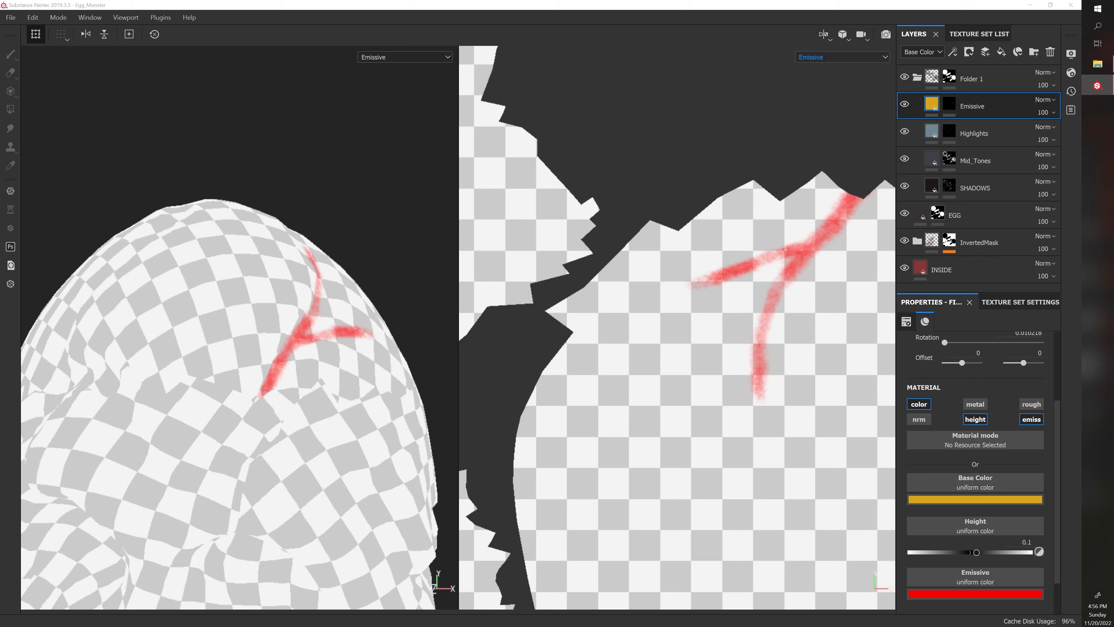
{"action": "left_click_drag", "start_coordinate": [0, 307], "coordinate": [0, 313]}
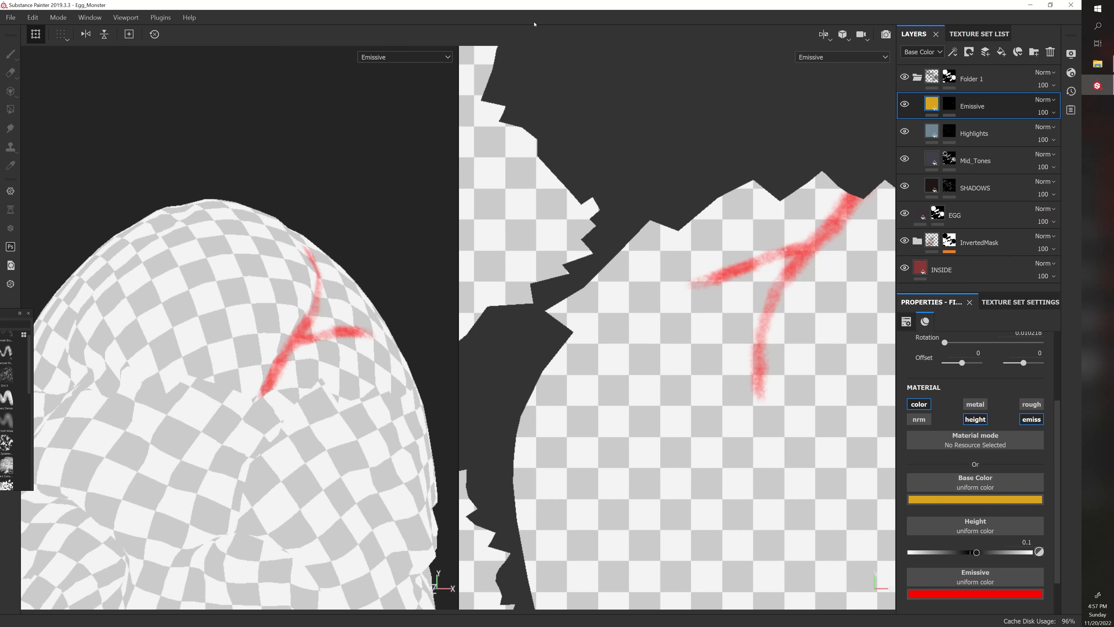
Return to the 3D view alone with Material shading
{"action": "key", "text": "F2"}
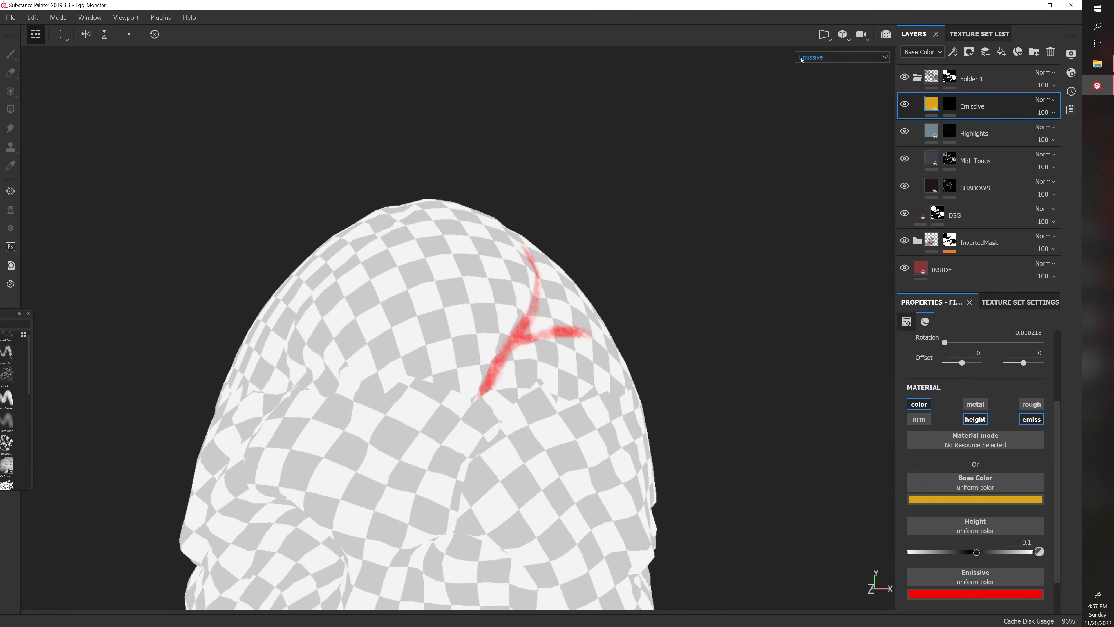
{"action": "left_click", "coordinate": [841, 58]}
{"action": "left_click", "coordinate": [834, 76]}
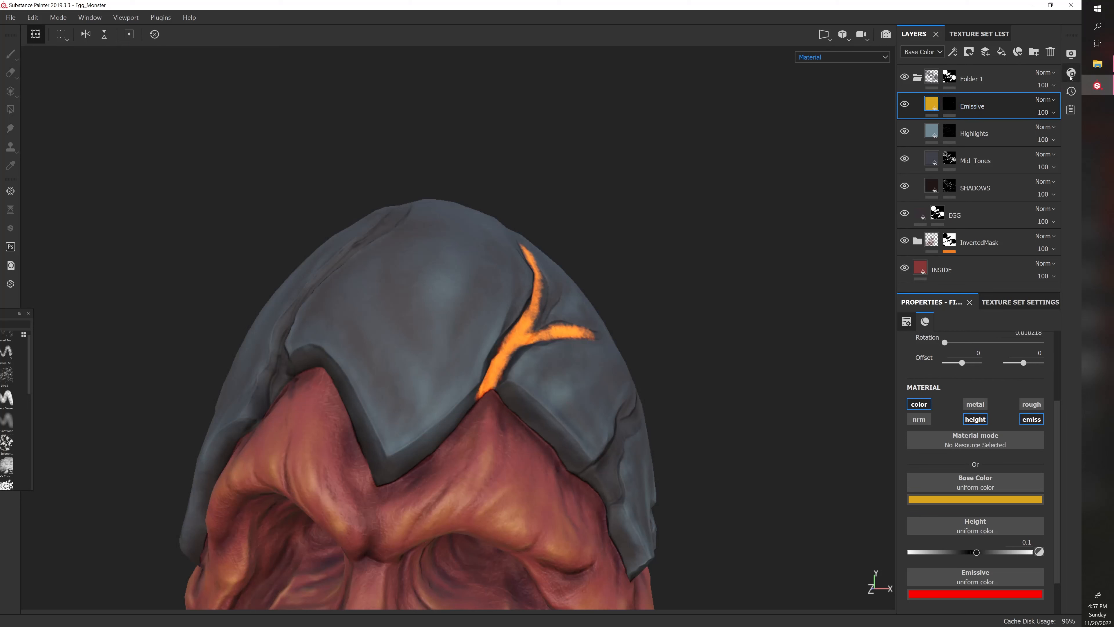
Activate post effects in the display settings' camera section and enable the Glare effect
{"action": "left_click", "coordinate": [1071, 54]}
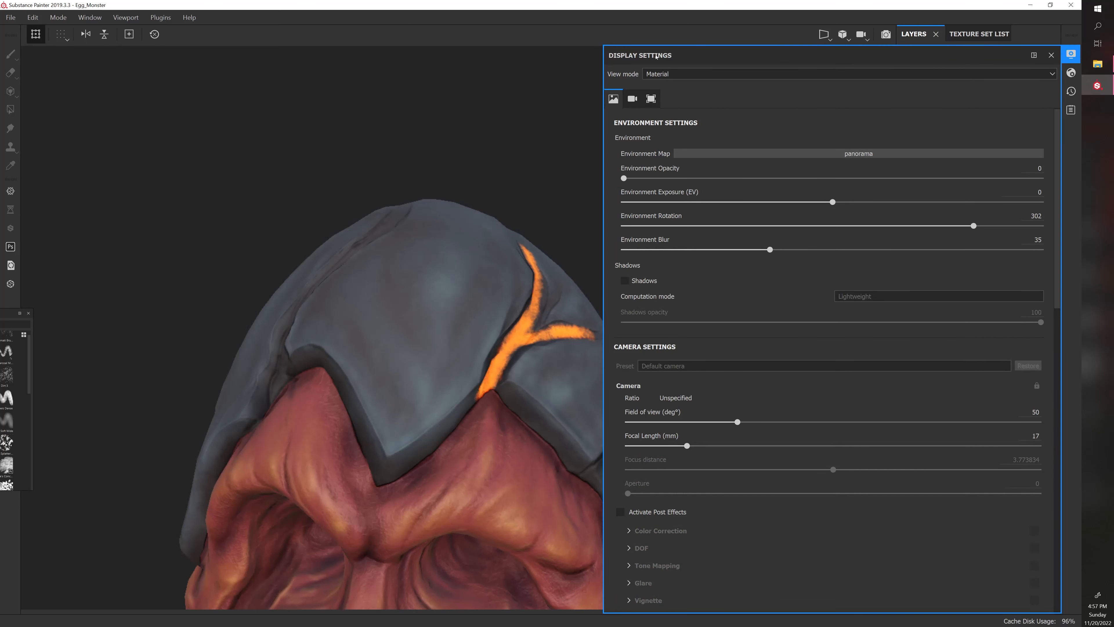
{"action": "left_click", "coordinate": [90, 18]}
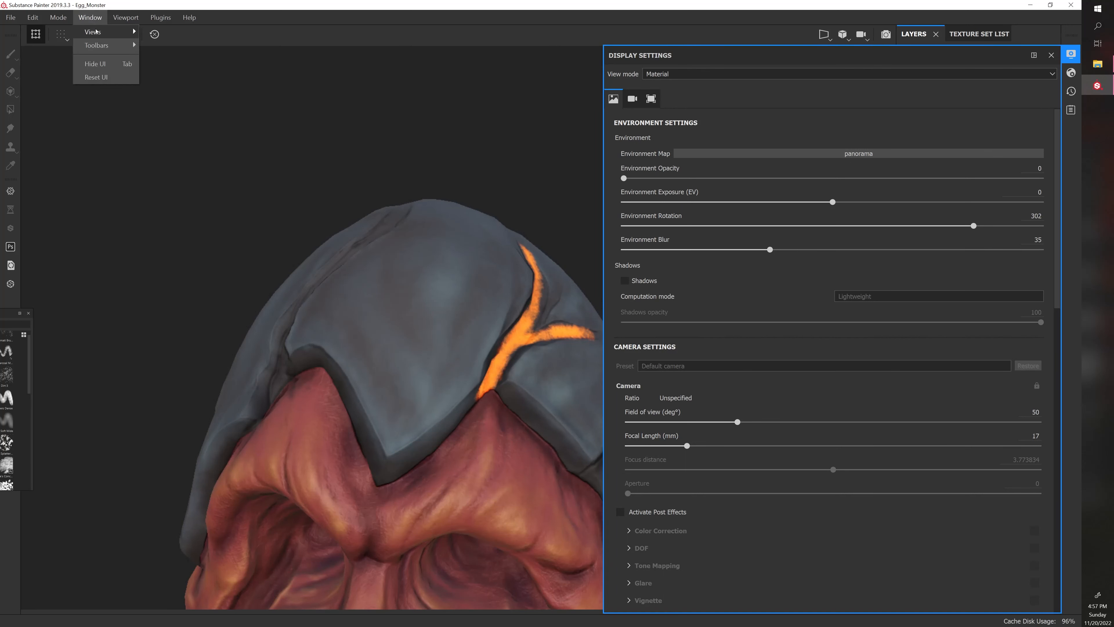
{"action": "mouse_move", "coordinate": [96, 32]}
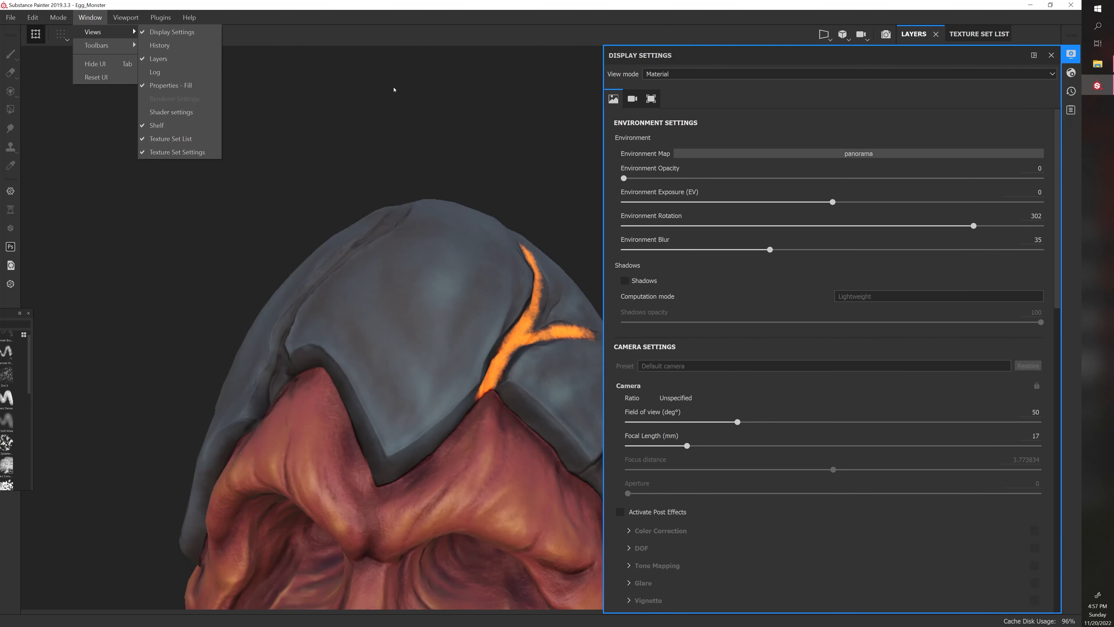
{"action": "left_click", "coordinate": [620, 512]}
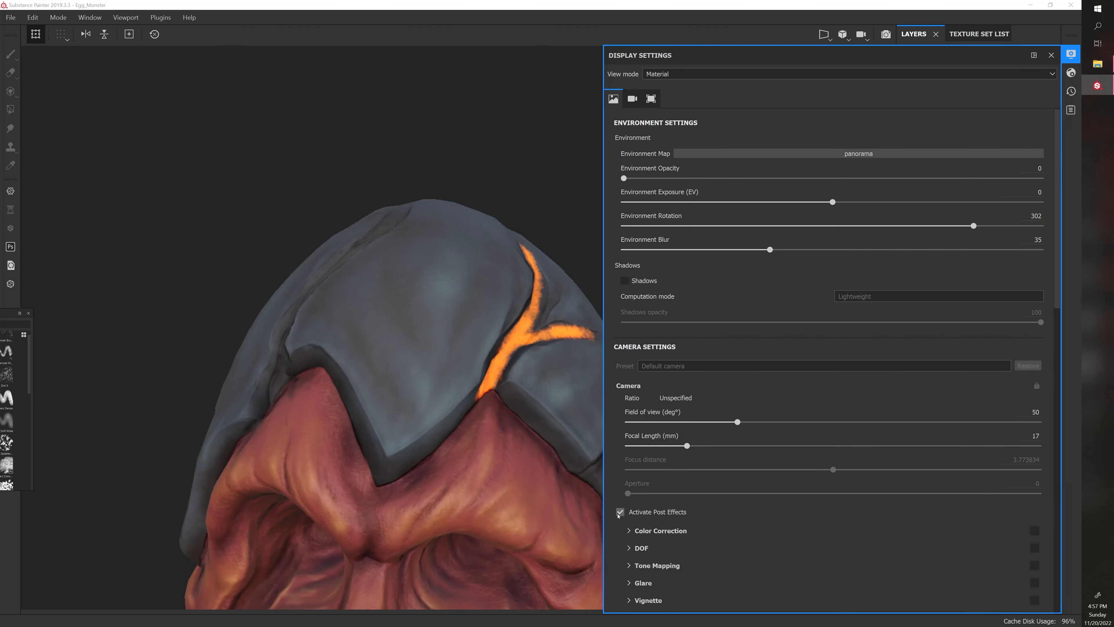
{"action": "scroll", "coordinate": [778, 490], "scroll_direction": "down", "scroll_amount": 3}
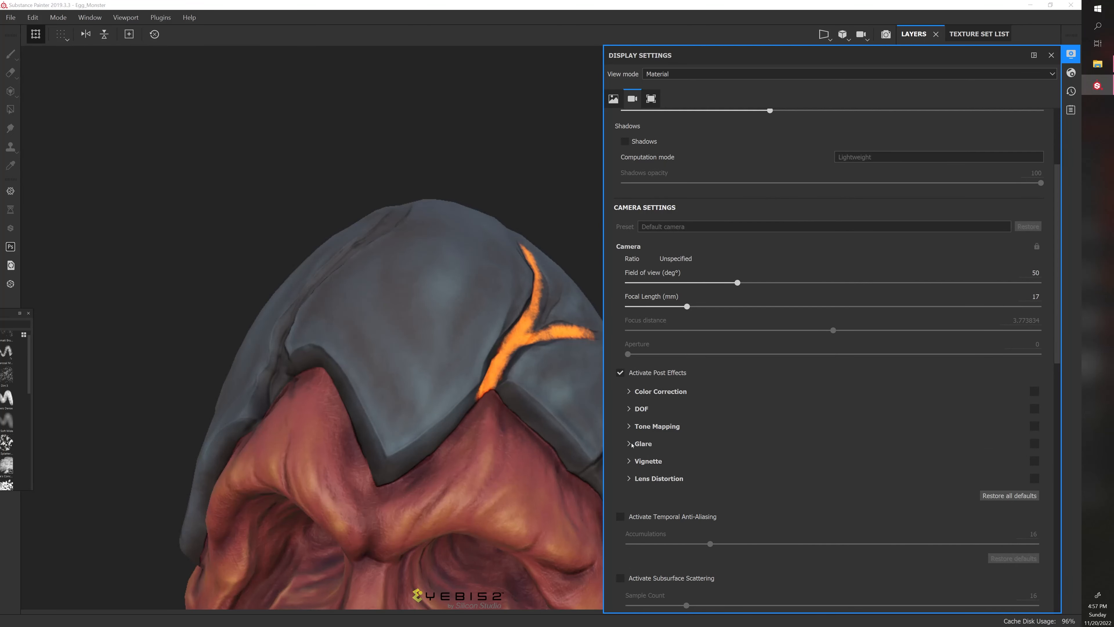
{"action": "left_click", "coordinate": [632, 444]}
{"action": "left_click", "coordinate": [1034, 443]}
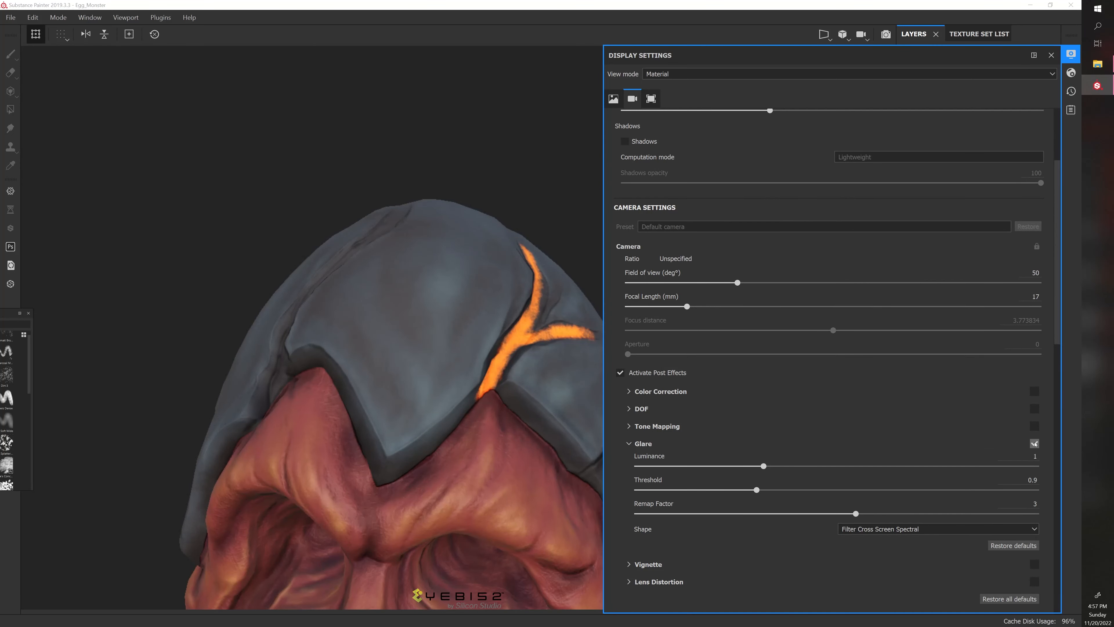
Raise the main shader's Emissive Intensity to about 7.92 and set the Glare shape to Bloom
{"action": "left_click", "coordinate": [1071, 72]}
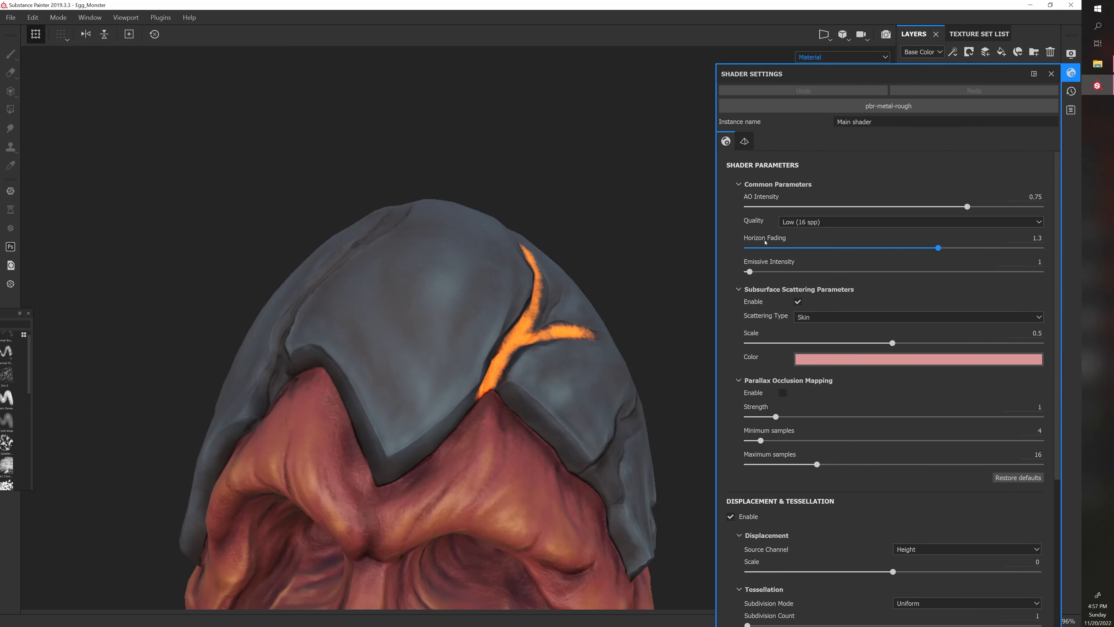
{"action": "left_click_drag", "start_coordinate": [751, 272], "coordinate": [768, 271]}
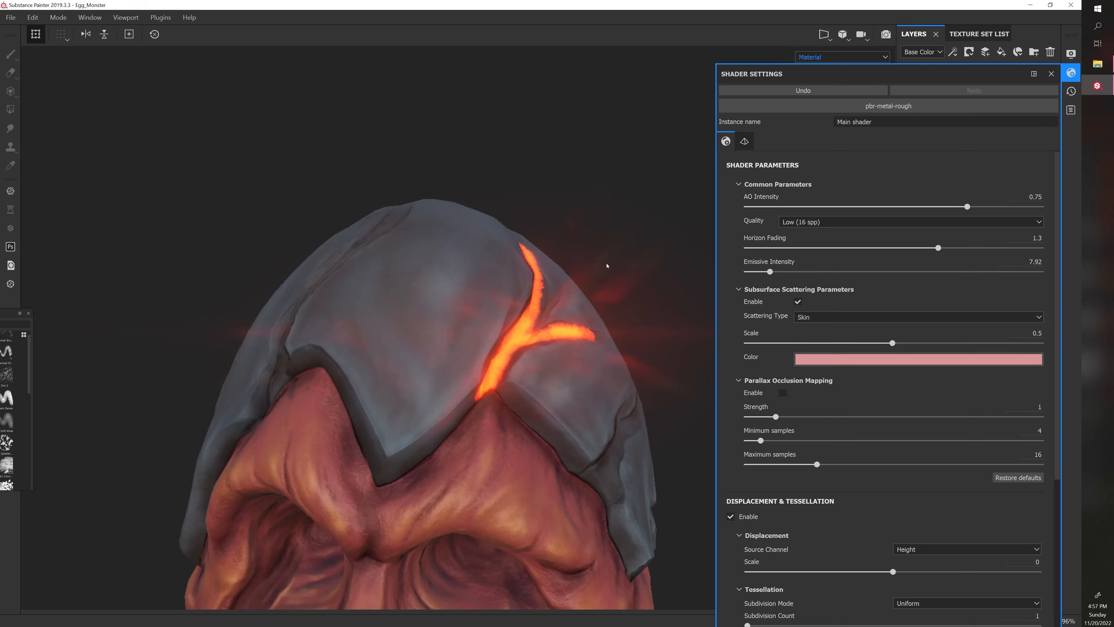
{"action": "left_click", "coordinate": [1071, 53]}
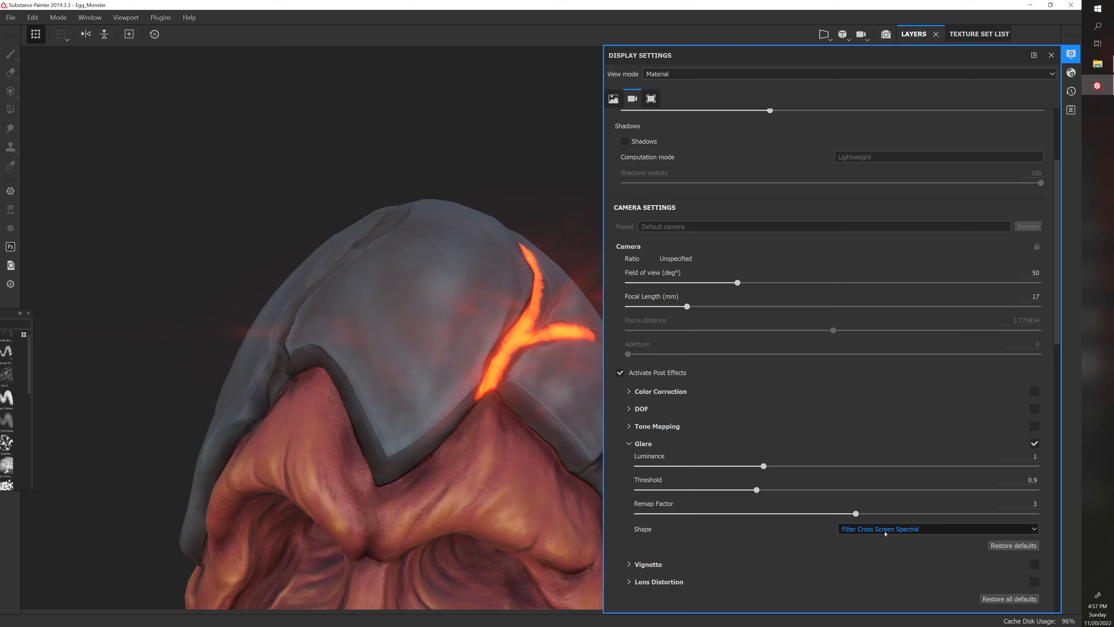
{"action": "left_click", "coordinate": [903, 529]}
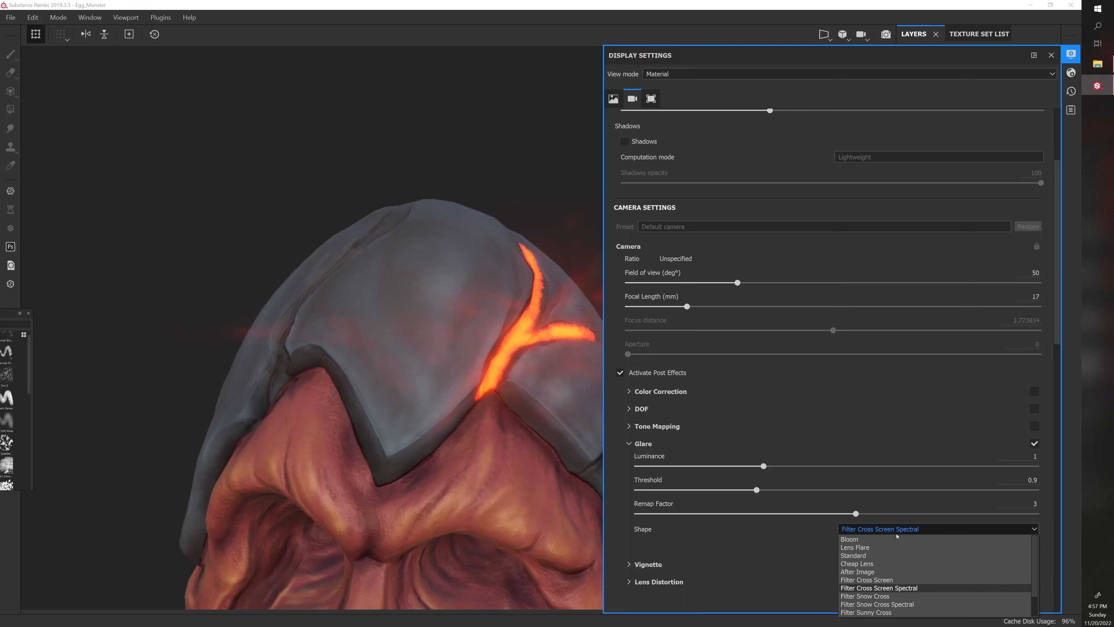
{"action": "left_click", "coordinate": [895, 539]}
Examine the crack's bloom glow on the shell from several angles and distances, and close the display settings
{"action": "mouse_move", "coordinate": [538, 369]}
{"action": "left_mouse_down", "text": "alt"}
{"action": "mouse_move", "coordinate": [490, 341]}
{"action": "mouse_move", "coordinate": [555, 366]}
{"action": "left_mouse_up", "text": "alt"}
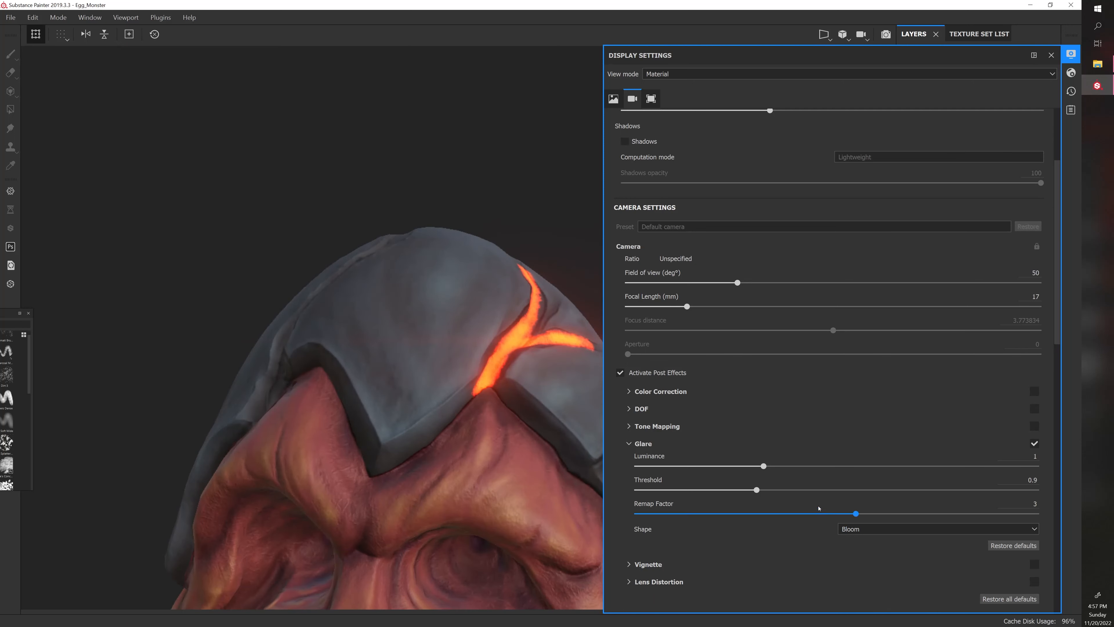
{"action": "left_click_drag", "start_coordinate": [525, 378], "coordinate": [490, 357], "text": "alt"}
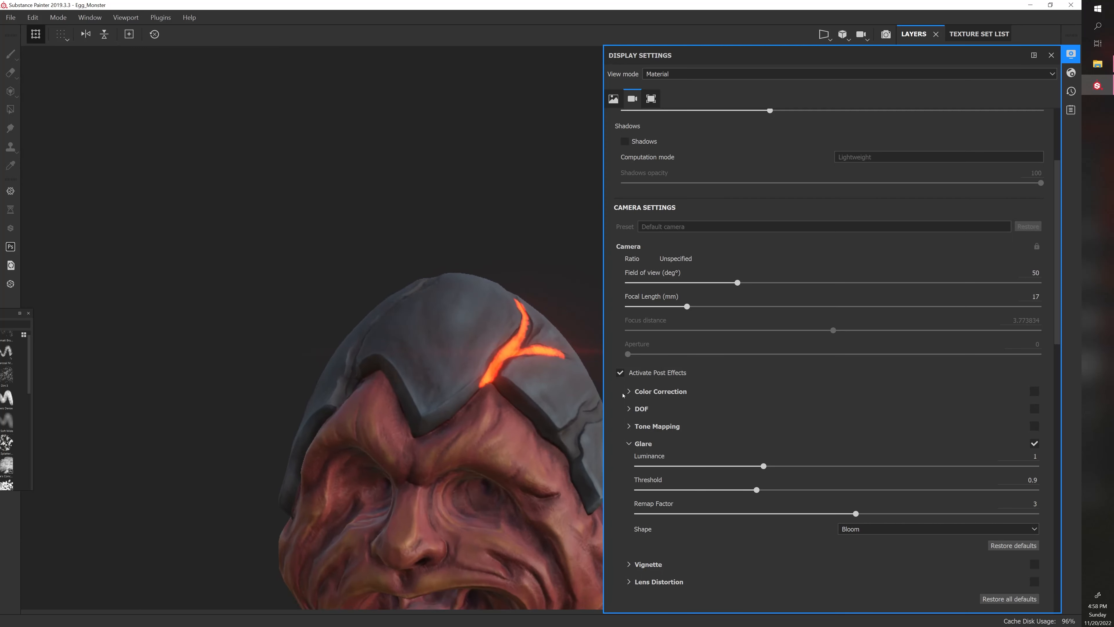
{"action": "left_click_drag", "start_coordinate": [443, 328], "coordinate": [452, 377], "text": "alt"}
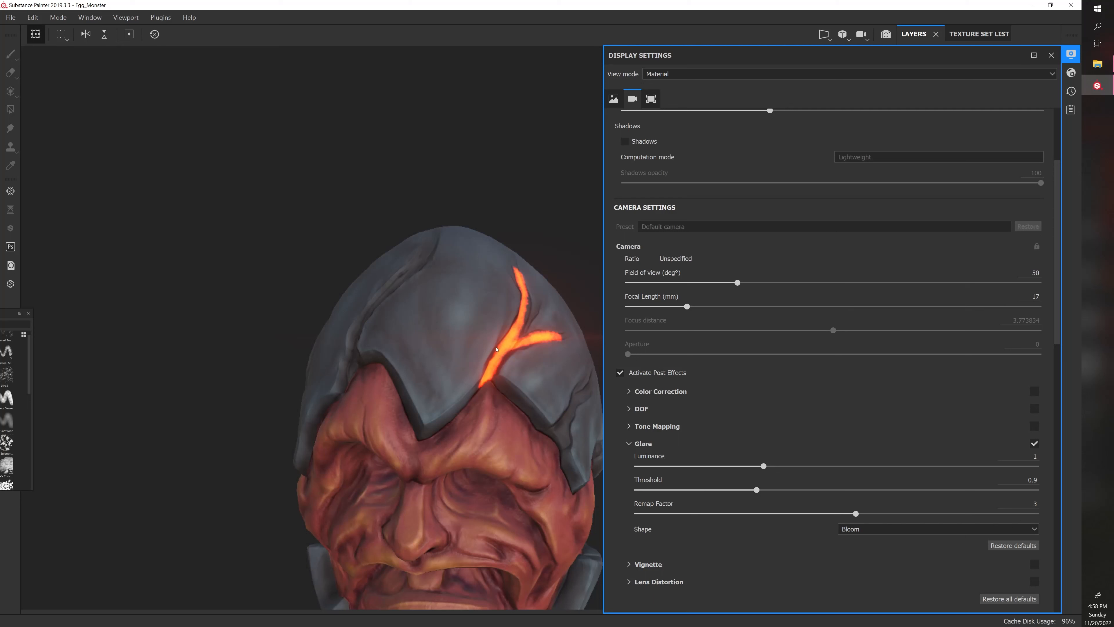
{"action": "mouse_move", "coordinate": [496, 350]}
{"action": "right_mouse_down", "text": "alt"}
{"action": "mouse_move", "coordinate": [509, 364]}
{"action": "mouse_move", "coordinate": [486, 334]}
{"action": "right_mouse_up", "text": "alt"}
{"action": "mouse_move", "coordinate": [486, 333]}
{"action": "left_mouse_down", "text": "alt"}
{"action": "mouse_move", "coordinate": [485, 321]}
{"action": "mouse_move", "coordinate": [493, 325]}
{"action": "left_mouse_up", "text": "alt"}
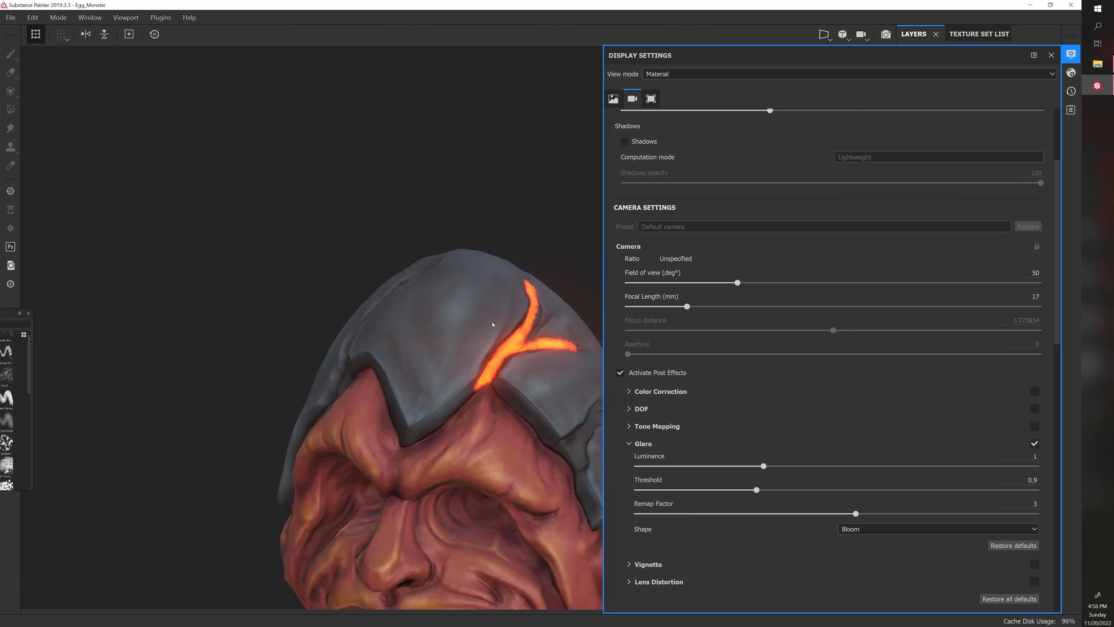
{"action": "middle_click_drag", "start_coordinate": [492, 325], "coordinate": [427, 312], "text": "alt"}
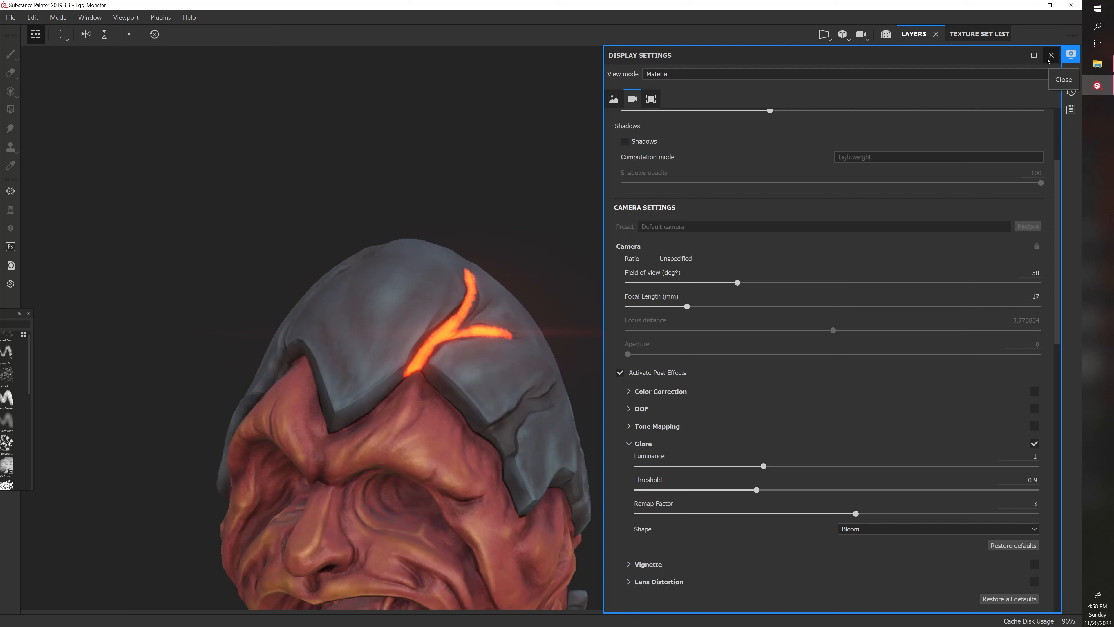
{"action": "left_click", "coordinate": [1050, 55]}
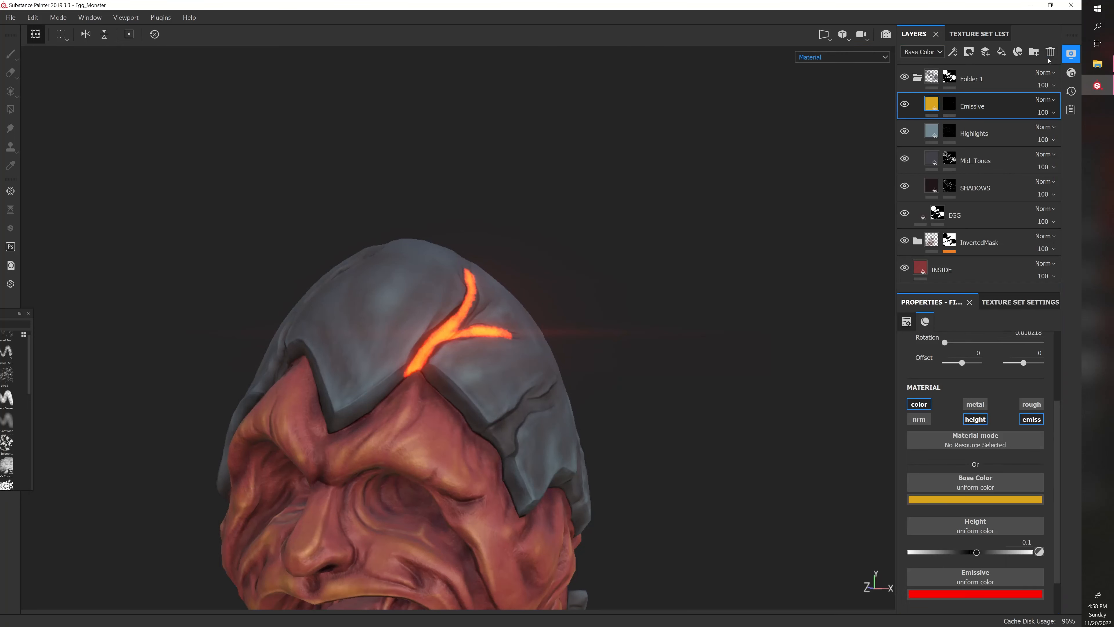
{"action": "left_click_drag", "start_coordinate": [704, 249], "coordinate": [698, 306], "text": "alt"}
{"action": "scroll", "coordinate": [670, 315], "scroll_direction": "up", "scroll_amount": 3}
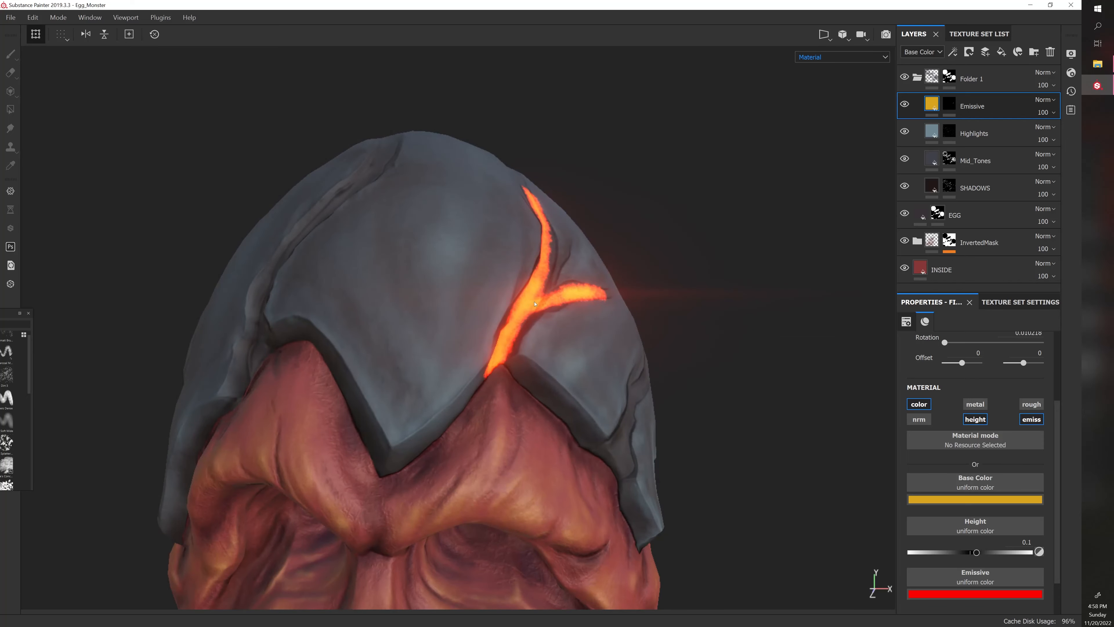
{"action": "left_click_drag", "start_coordinate": [778, 381], "coordinate": [677, 329], "text": "alt"}
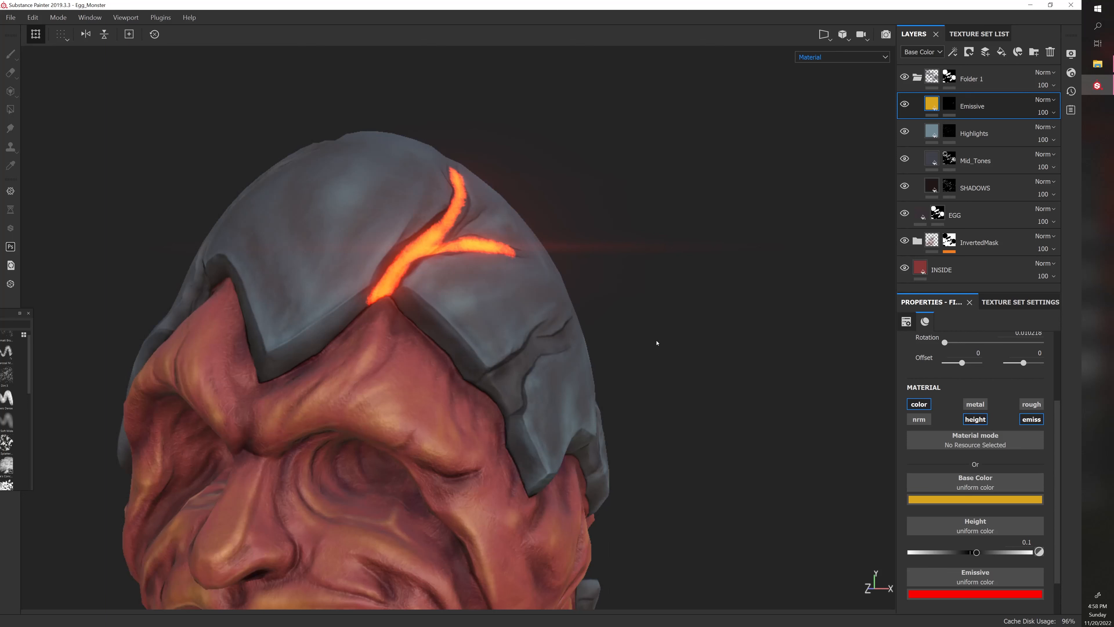
Paint a glowing patch on the Emissive layer's mask in the shell-edge notch beside the first crack
{"action": "left_click", "coordinate": [950, 104]}
{"action": "middle_click_drag", "start_coordinate": [591, 344], "coordinate": [578, 332], "text": "alt"}
{"action": "left_click", "coordinate": [476, 367]}
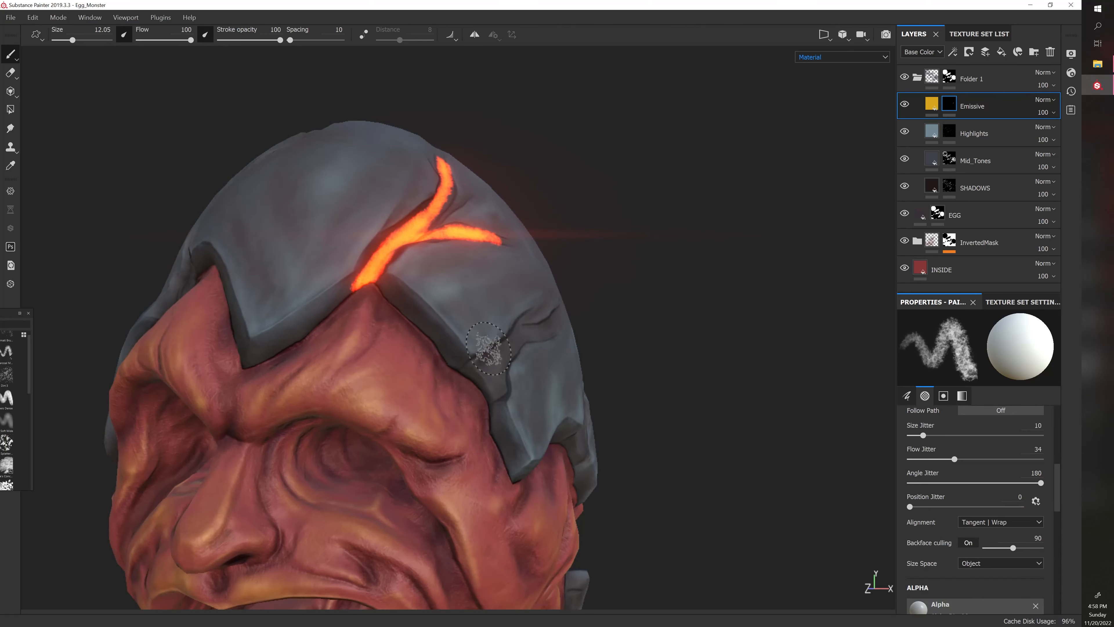
{"action": "left_click_drag", "start_coordinate": [477, 367], "coordinate": [493, 396]}
{"action": "mouse_move", "coordinate": [608, 361]}
{"action": "left_mouse_down", "text": "alt"}
{"action": "mouse_move", "coordinate": [614, 299]}
{"action": "mouse_move", "coordinate": [679, 269]}
{"action": "mouse_move", "coordinate": [644, 333]}
{"action": "mouse_move", "coordinate": [476, 382]}
{"action": "mouse_move", "coordinate": [579, 341]}
{"action": "left_mouse_up", "text": "alt"}
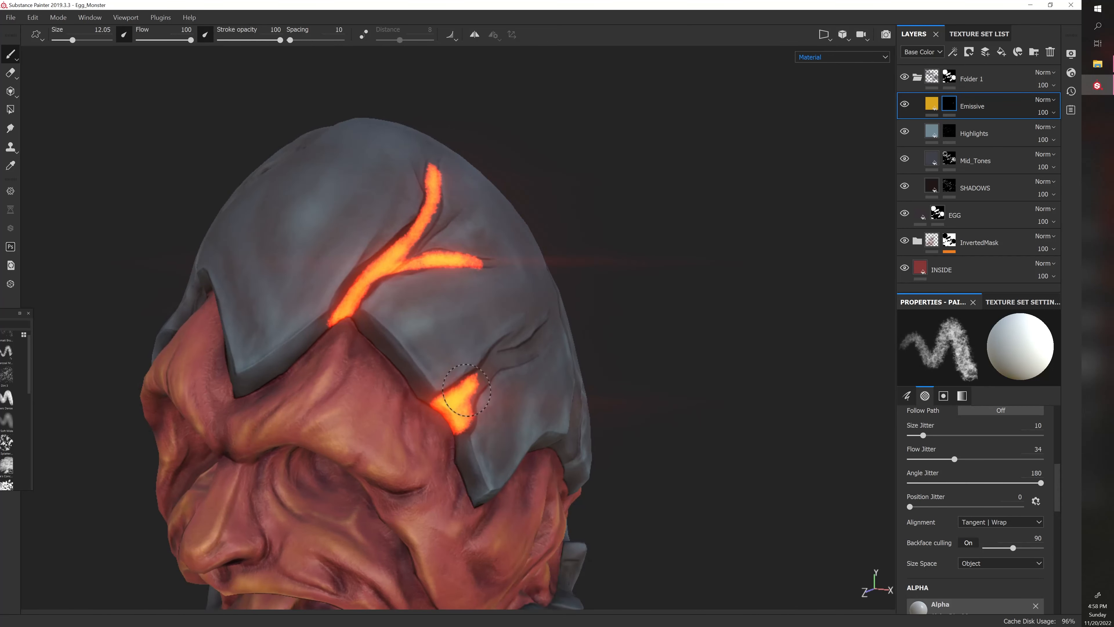
Extend the new glowing patch into a second crack running up the shell's side, enlarging the brush to 14.99
{"action": "mouse_move", "coordinate": [478, 379]}
{"action": "left_mouse_down"}
{"action": "mouse_move", "coordinate": [463, 400]}
{"action": "mouse_move", "coordinate": [543, 337]}
{"action": "left_mouse_up"}
{"action": "key", "text": "bracketright"}
{"action": "key", "text": "bracketright"}
{"action": "left_click_drag", "start_coordinate": [485, 368], "coordinate": [502, 337]}
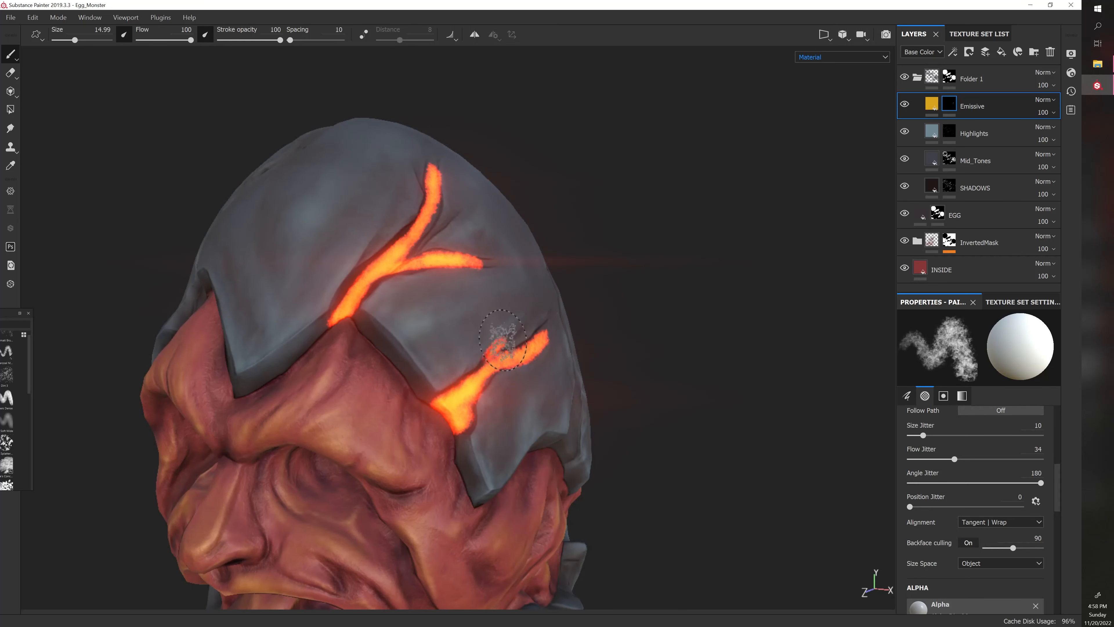
Reduce the brush size to 9.43 and add a short branch and finer strokes along the second crack
{"action": "mouse_move", "coordinate": [603, 343]}
{"action": "left_mouse_down", "text": "alt"}
{"action": "mouse_move", "coordinate": [599, 282]}
{"action": "mouse_move", "coordinate": [580, 264]}
{"action": "left_mouse_up", "text": "alt"}
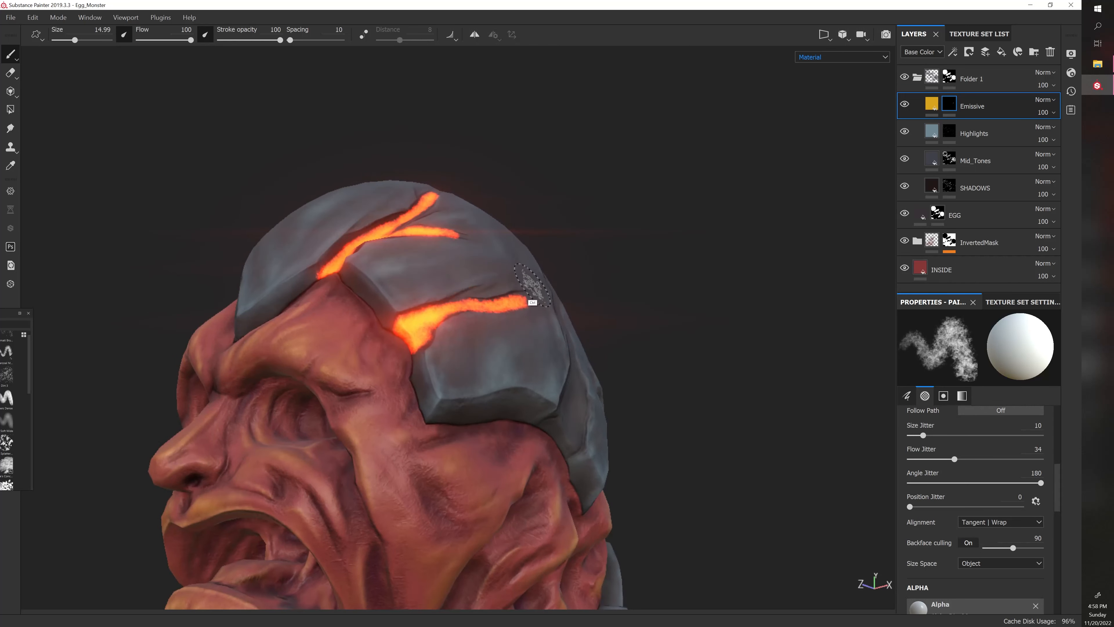
{"action": "key", "text": "bracketleft"}
{"action": "key", "text": "bracketleft"}
{"action": "key", "text": "bracketleft"}
{"action": "key", "text": "bracketleft"}
{"action": "mouse_move", "coordinate": [457, 301]}
{"action": "left_mouse_down"}
{"action": "mouse_move", "coordinate": [474, 293]}
{"action": "mouse_move", "coordinate": [572, 323]}
{"action": "mouse_move", "coordinate": [525, 302]}
{"action": "left_mouse_up"}
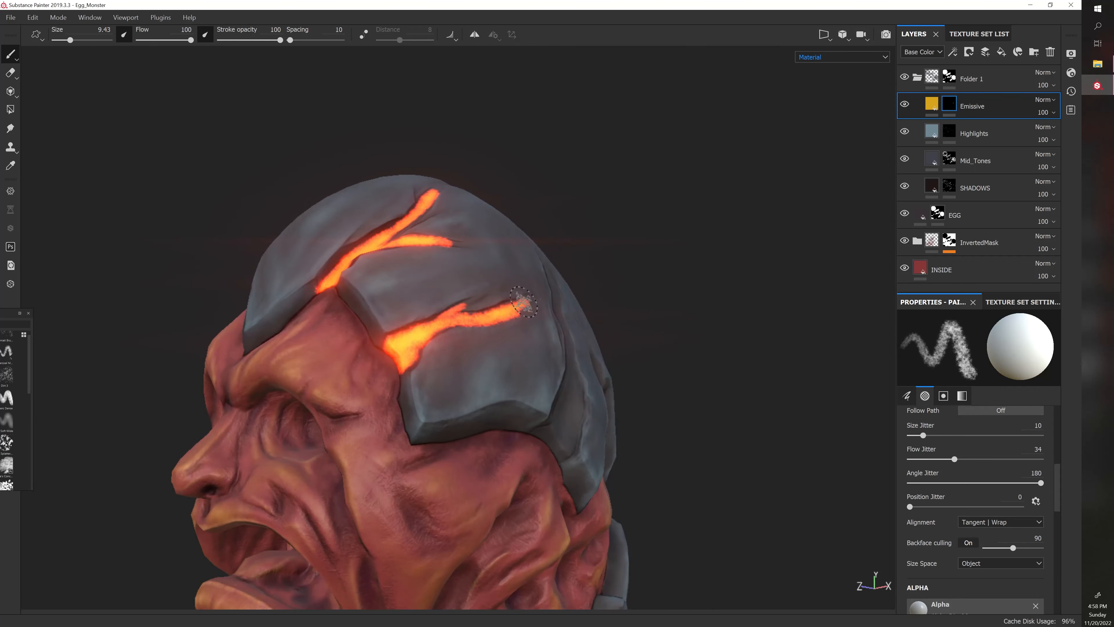
Set the brush flow to 40 and its grayscale value to 0 for painting out the mask
{"action": "left_click_drag", "start_coordinate": [670, 253], "coordinate": [766, 276], "text": "alt"}
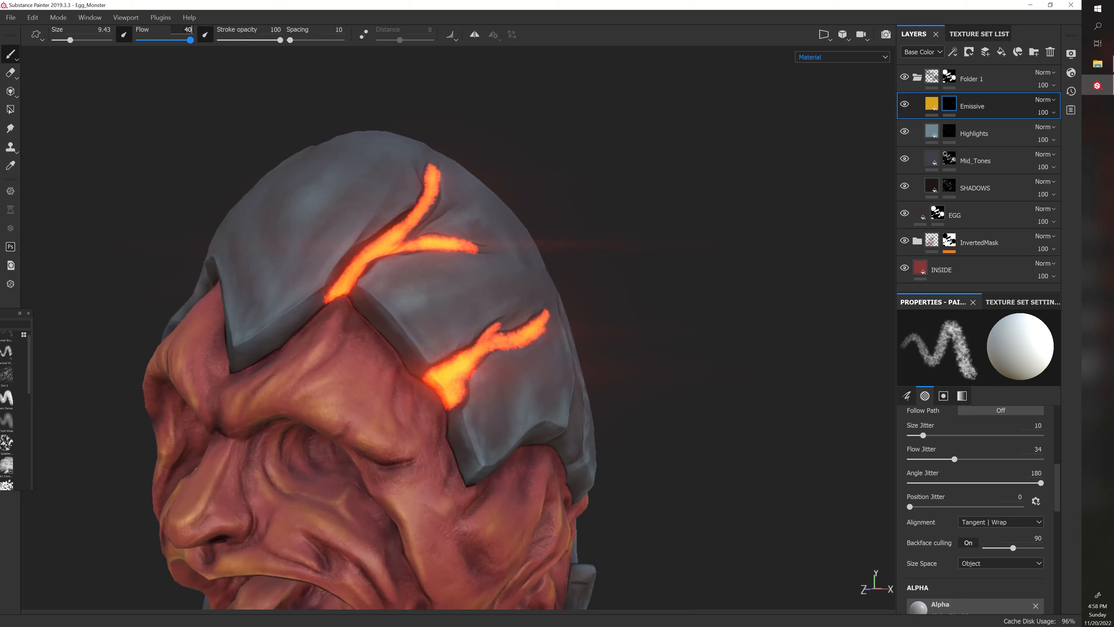
{"action": "key", "text": "Return"}
{"action": "left_click_drag", "start_coordinate": [690, 290], "coordinate": [654, 299], "text": "alt"}
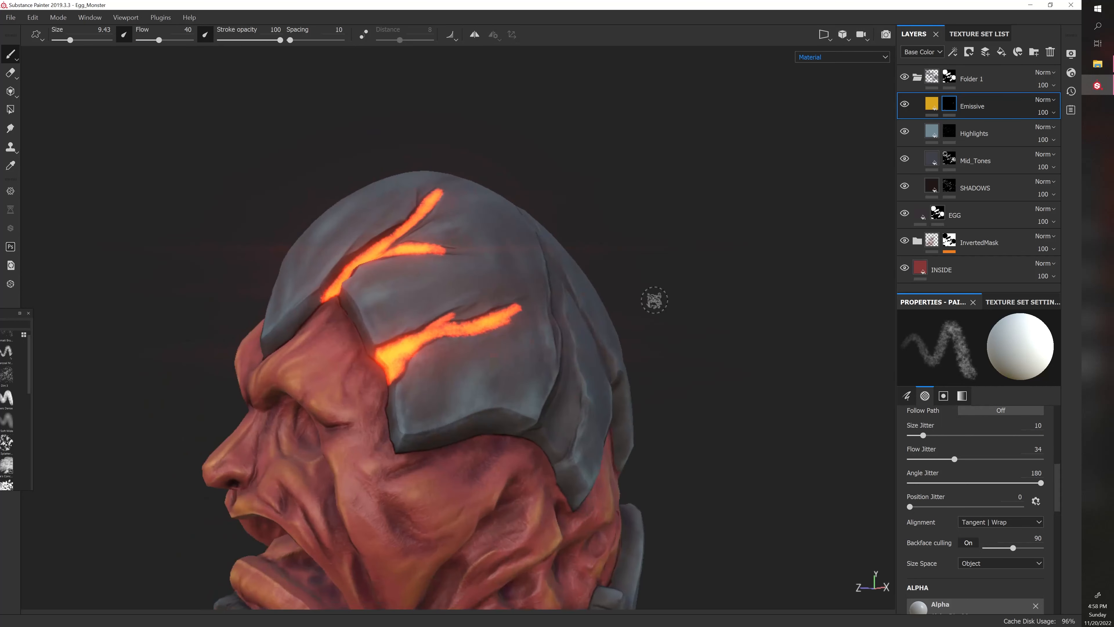
{"action": "middle_click_drag", "start_coordinate": [684, 287], "coordinate": [627, 272], "text": "alt"}
{"action": "scroll", "coordinate": [1035, 569], "scroll_direction": "down", "scroll_amount": 8}
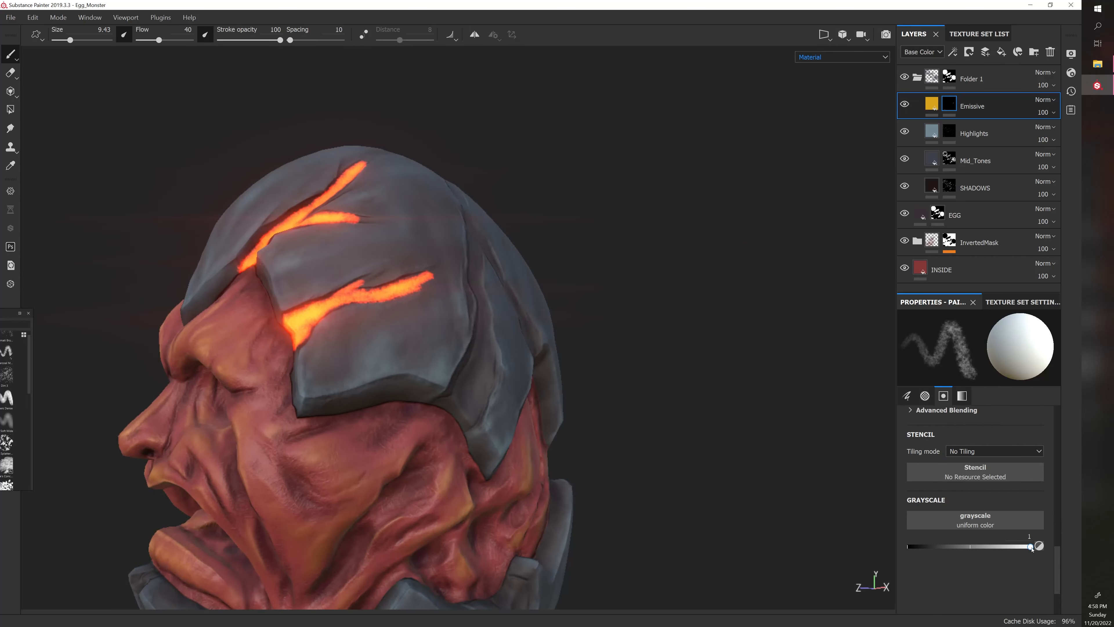
{"action": "left_click_drag", "start_coordinate": [1030, 547], "coordinate": [887, 549]}
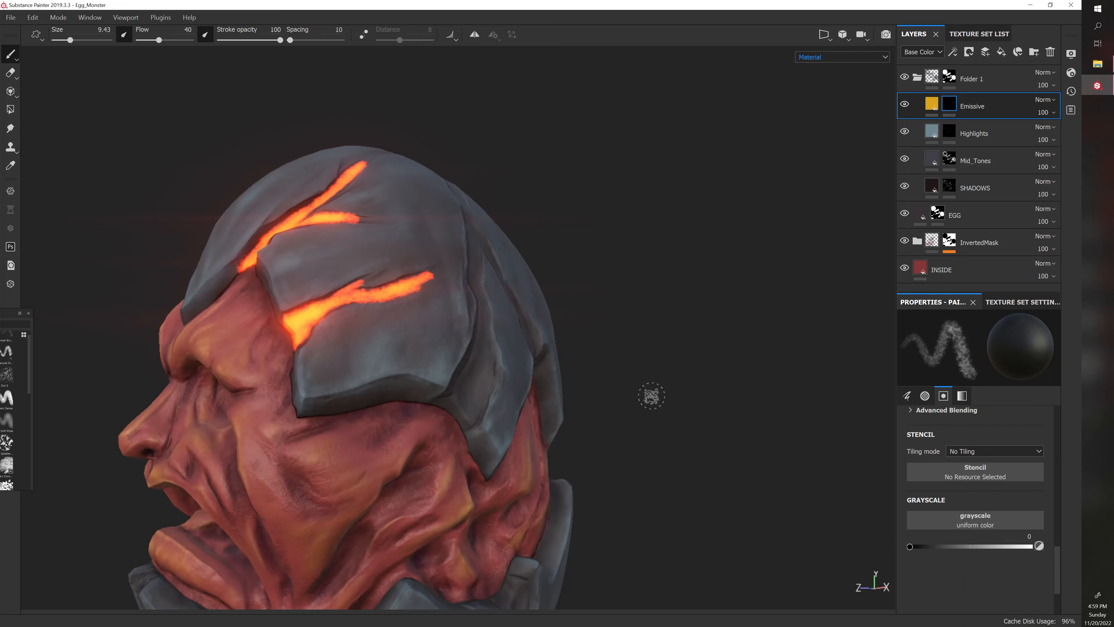
Paint out the tip and the short upper branch of the second crack on the mask, varying the brush size between 13.48 and 8.24
{"action": "scroll", "coordinate": [652, 396], "scroll_direction": "up", "scroll_amount": 3}
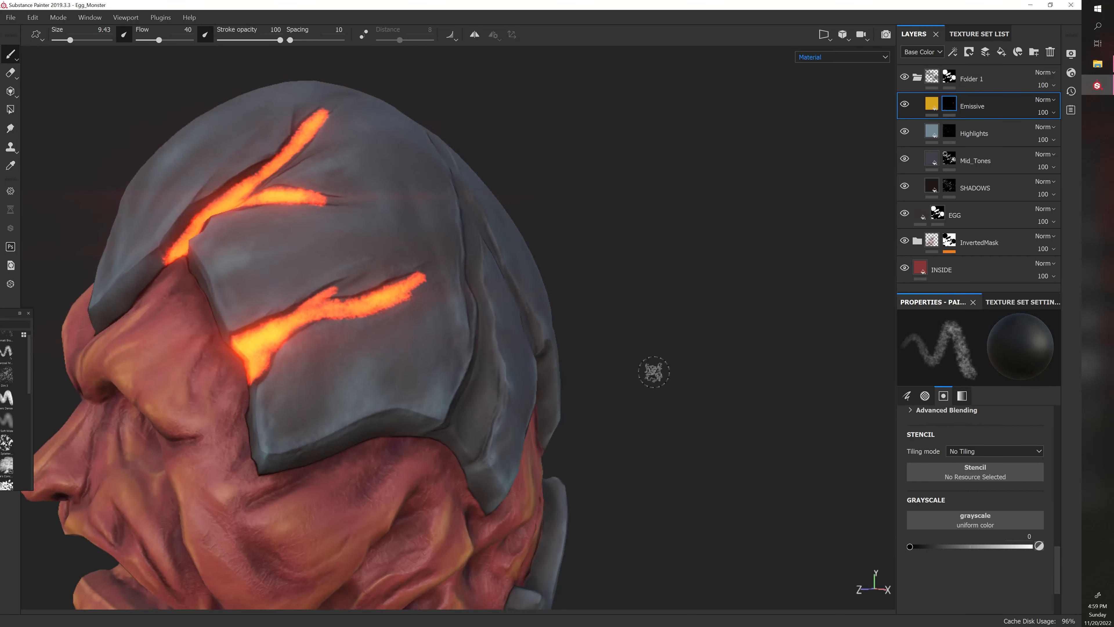
{"action": "left_click_drag", "start_coordinate": [653, 372], "coordinate": [672, 389], "text": "alt"}
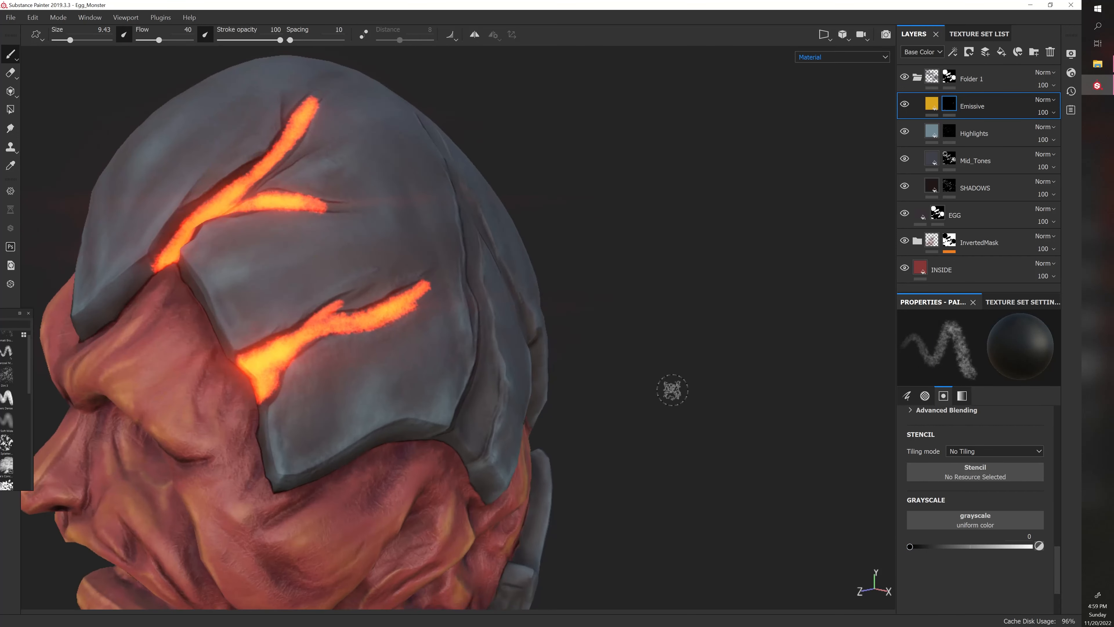
{"action": "mouse_move", "coordinate": [430, 294]}
{"action": "right_mouse_down", "text": "ctrl"}
{"action": "mouse_move", "coordinate": [441, 294]}
{"action": "mouse_move", "coordinate": [429, 277]}
{"action": "right_mouse_up", "text": "ctrl"}
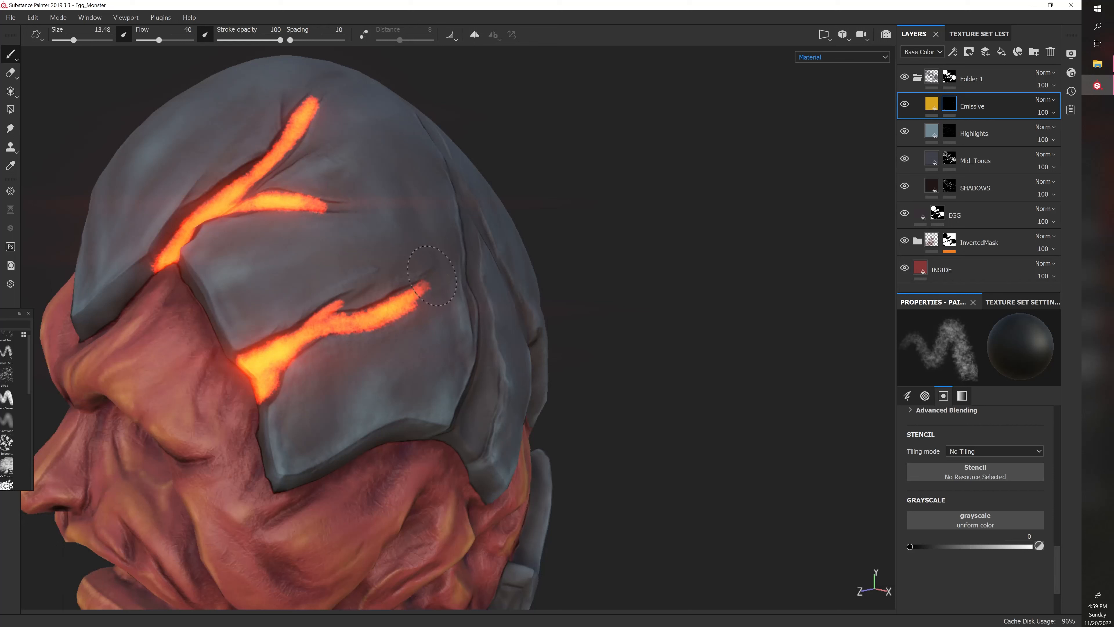
{"action": "right_click_drag", "start_coordinate": [419, 306], "coordinate": [413, 309], "text": "ctrl"}
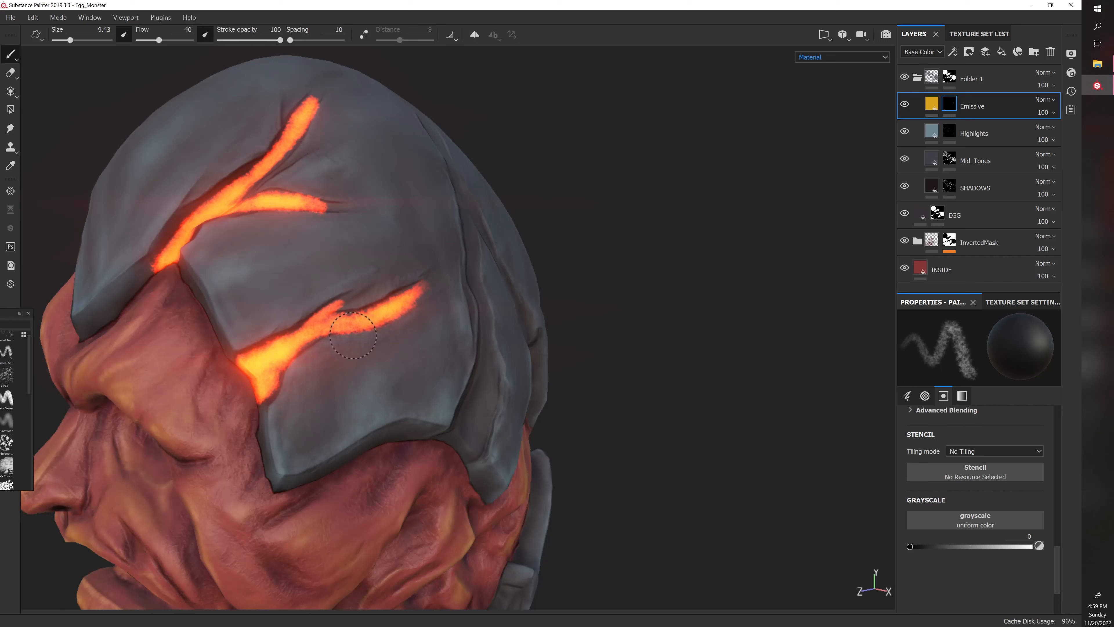
{"action": "right_click_drag", "start_coordinate": [340, 301], "coordinate": [329, 302], "text": "ctrl"}
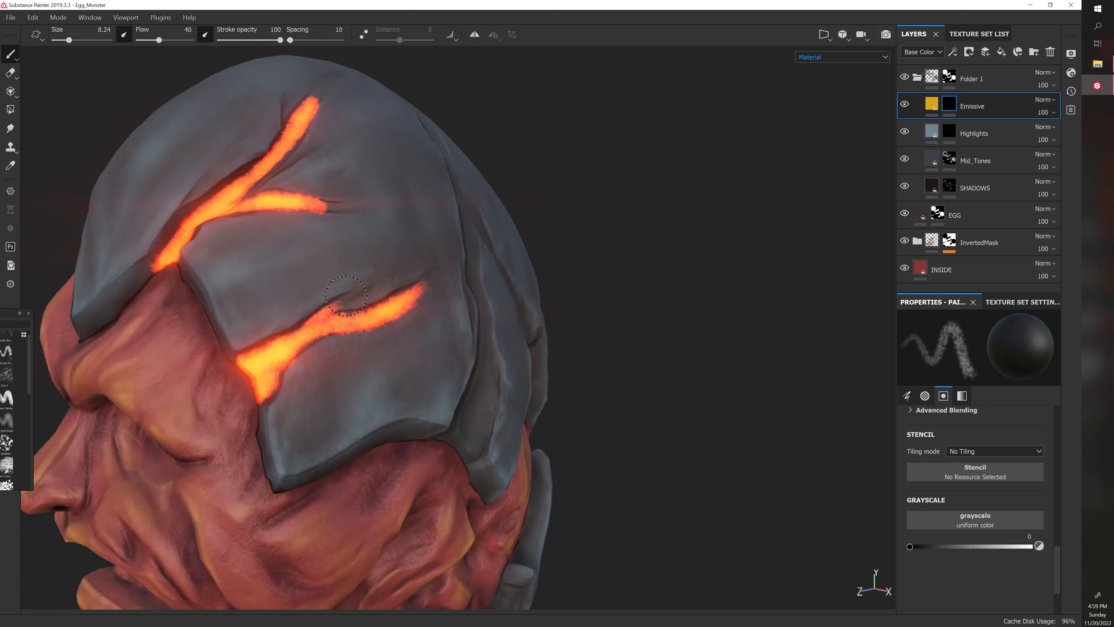
Reduce the brush size to 5.15 and trim the lower edge of the second crack from its base along the stem
{"action": "right_click_drag", "start_coordinate": [281, 384], "coordinate": [279, 387], "text": "ctrl"}
{"action": "left_click_drag", "start_coordinate": [593, 353], "coordinate": [621, 341], "text": "alt"}
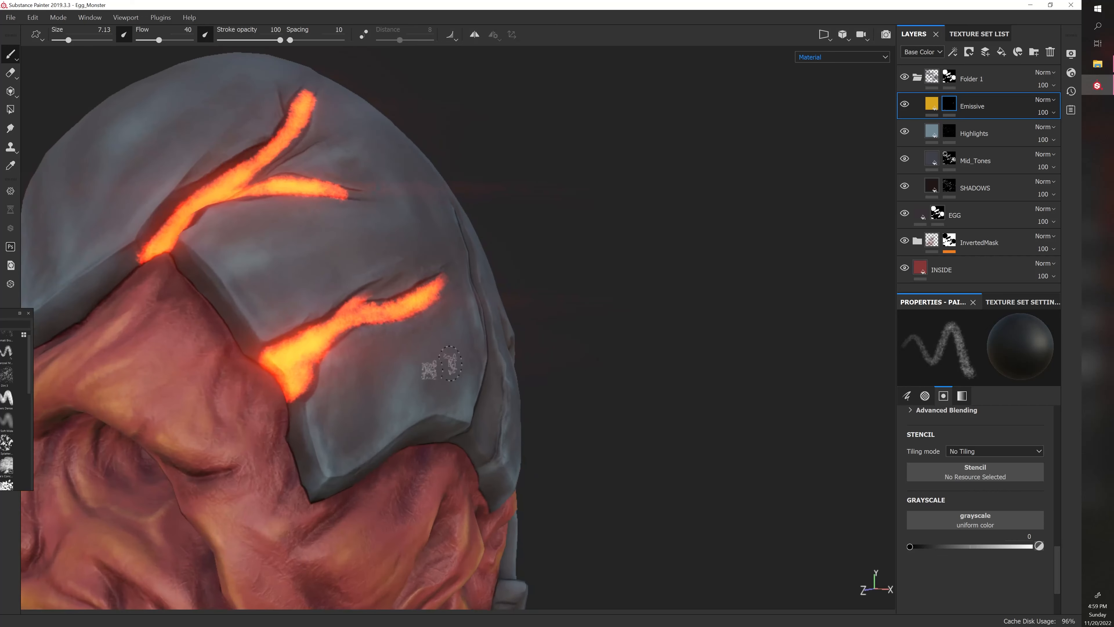
{"action": "left_click_drag", "start_coordinate": [343, 368], "coordinate": [330, 383], "text": "alt"}
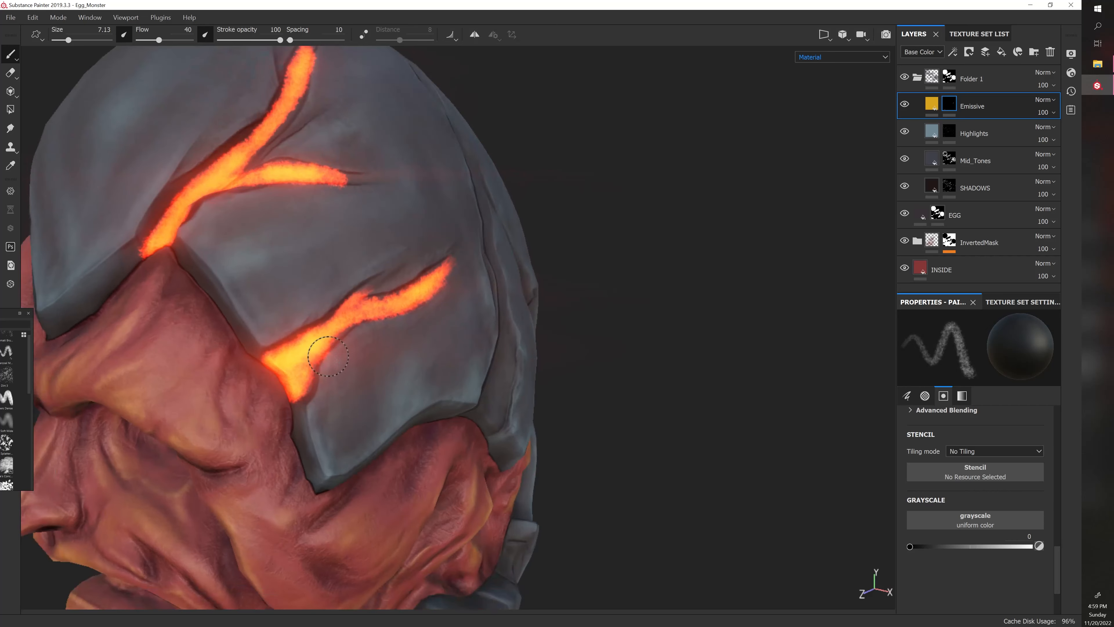
{"action": "right_click_drag", "start_coordinate": [327, 359], "coordinate": [309, 359], "text": "ctrl"}
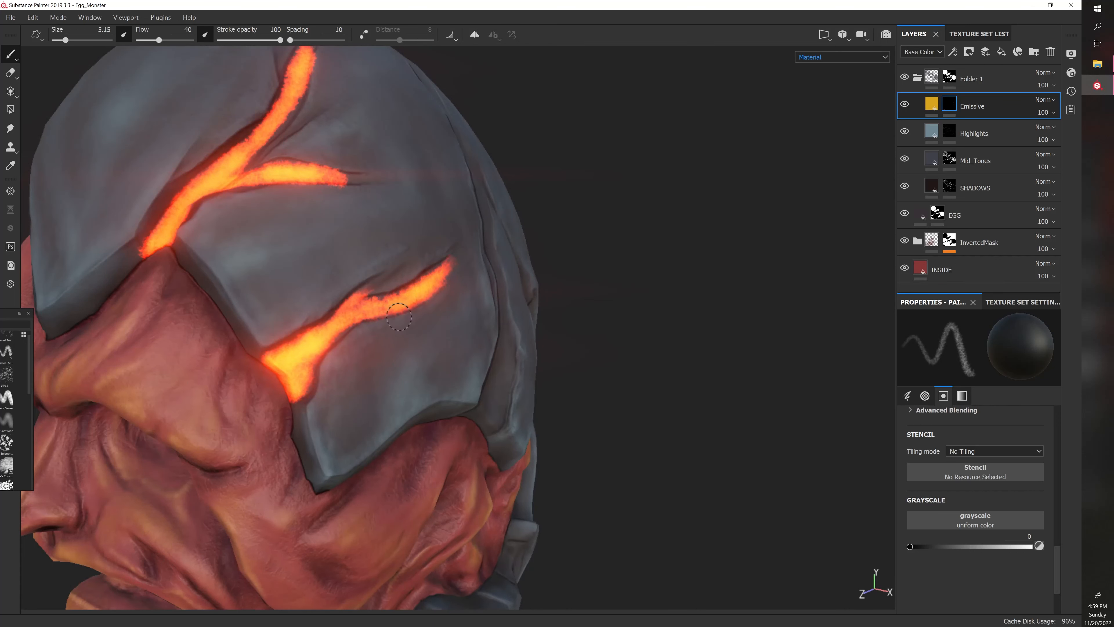
Paint out the ragged edges around the side branch of the first crack to make it narrower
{"action": "left_click_drag", "start_coordinate": [519, 261], "coordinate": [571, 247], "text": "alt"}
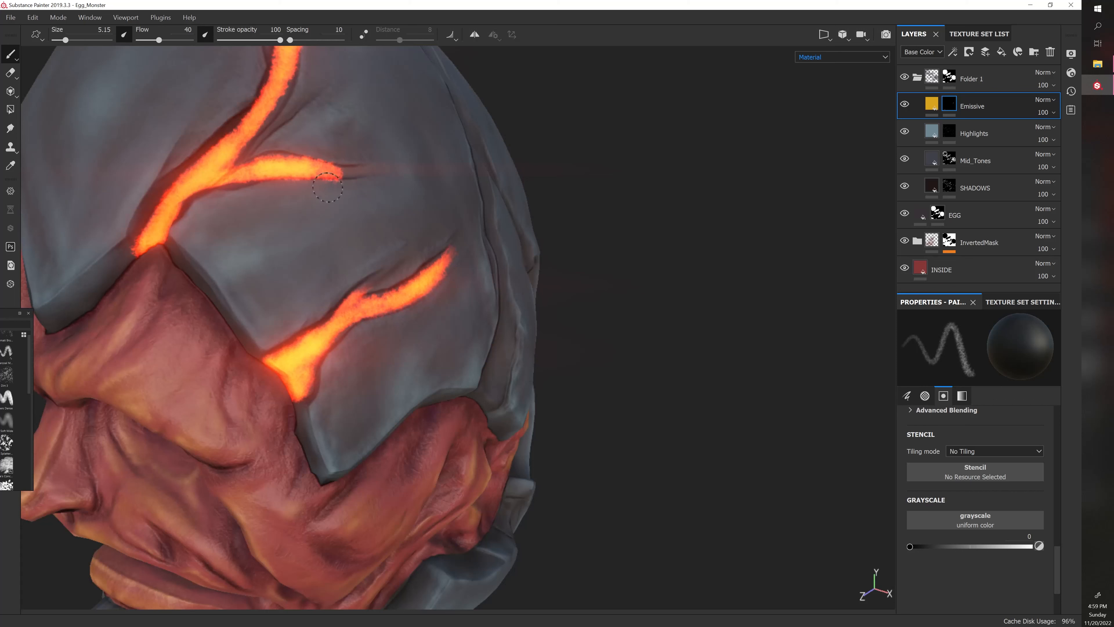
{"action": "left_click_drag", "start_coordinate": [321, 183], "coordinate": [401, 207], "text": "alt"}
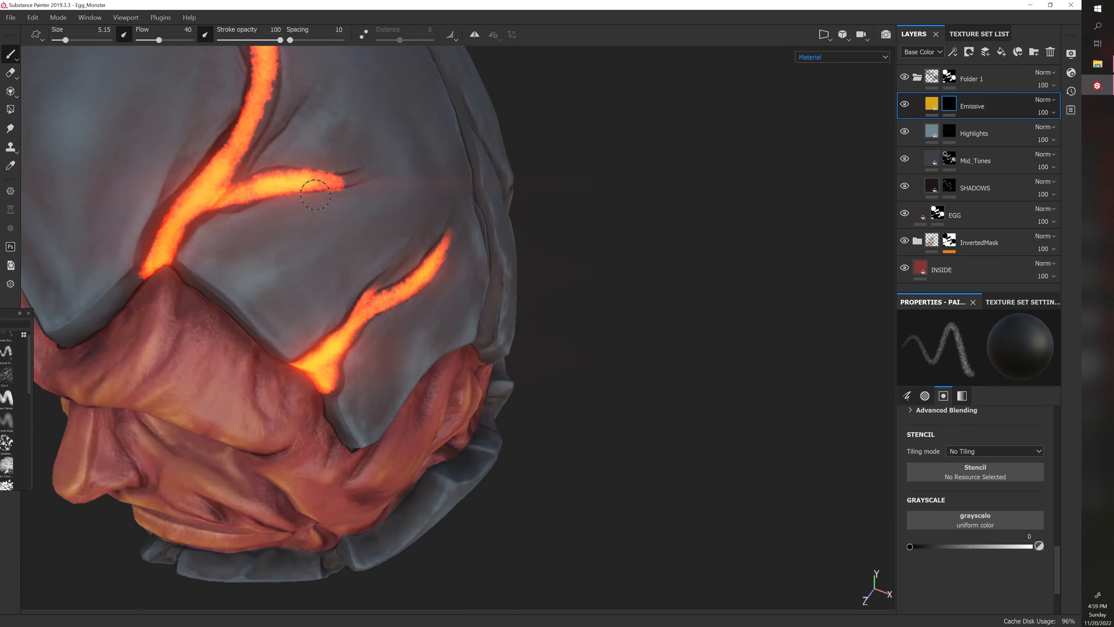
{"action": "left_click_drag", "start_coordinate": [361, 184], "coordinate": [396, 165], "text": "alt"}
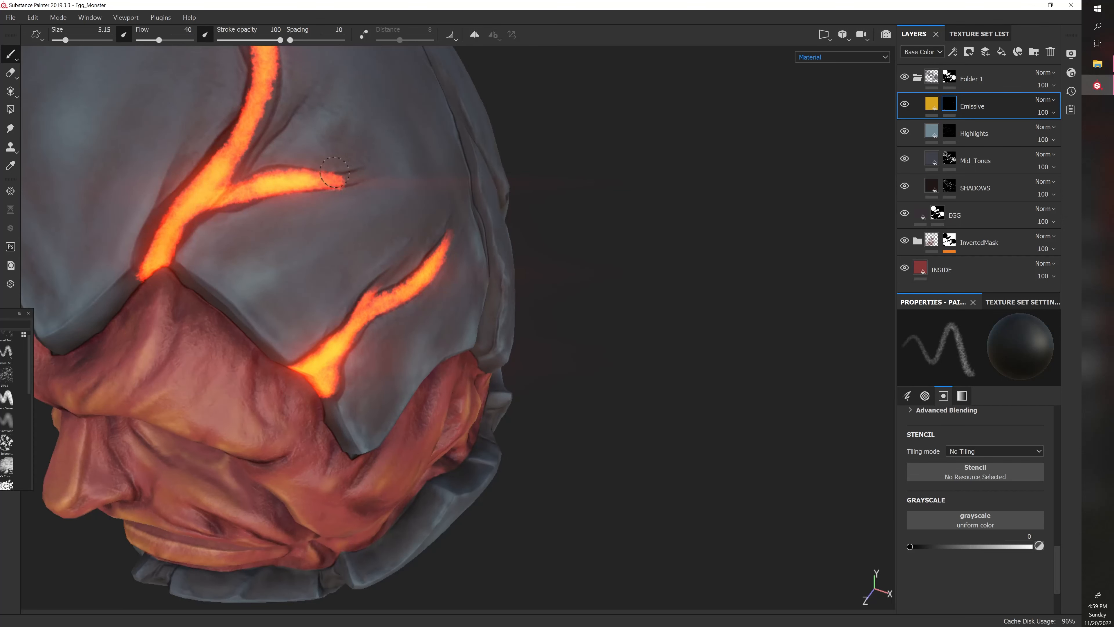
Set the brush grayscale to 1 and try extending the tip of the first crack's side branch, undoing the strokes
{"action": "left_click_drag", "start_coordinate": [910, 546], "coordinate": [1046, 526]}
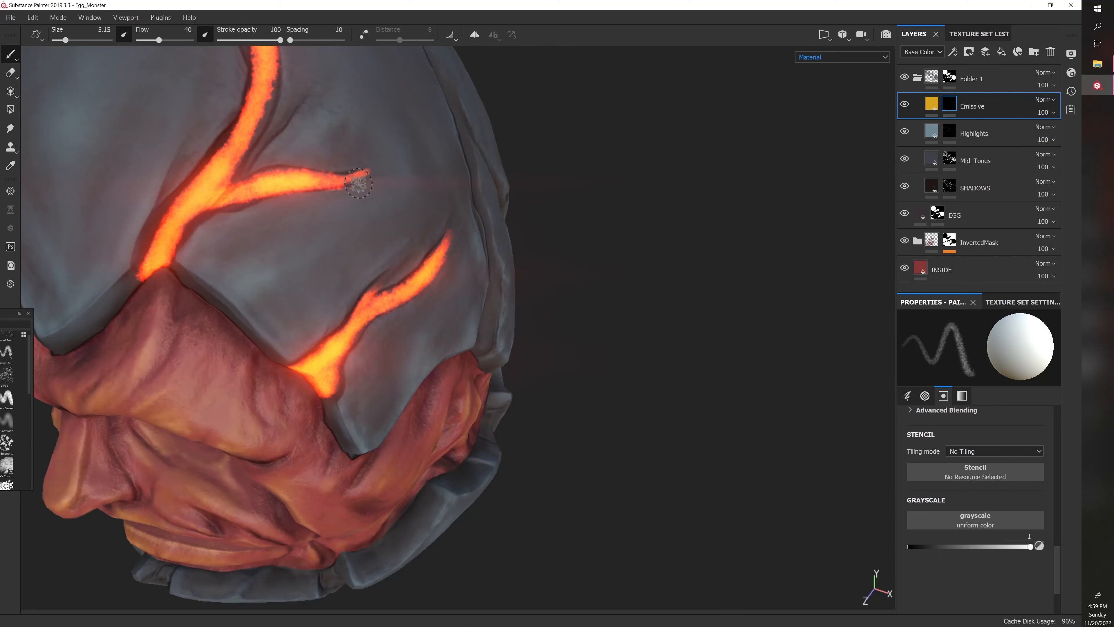
{"action": "key", "text": "ctrl+z"}
{"action": "left_click_drag", "start_coordinate": [653, 360], "coordinate": [620, 392], "text": "alt"}
{"action": "mouse_move", "coordinate": [318, 265]}
{"action": "left_mouse_down"}
{"action": "mouse_move", "coordinate": [355, 257]}
{"action": "mouse_move", "coordinate": [338, 258]}
{"action": "left_mouse_up"}
{"action": "key", "text": "ctrl+z"}
Enlarge the brush to 9.43, taper the first crack's side-branch tip and paint a short offshoot on the second crack
{"action": "key", "text": "]"}
{"action": "key", "text": "]"}
{"action": "key", "text": "]"}
{"action": "key", "text": "]"}
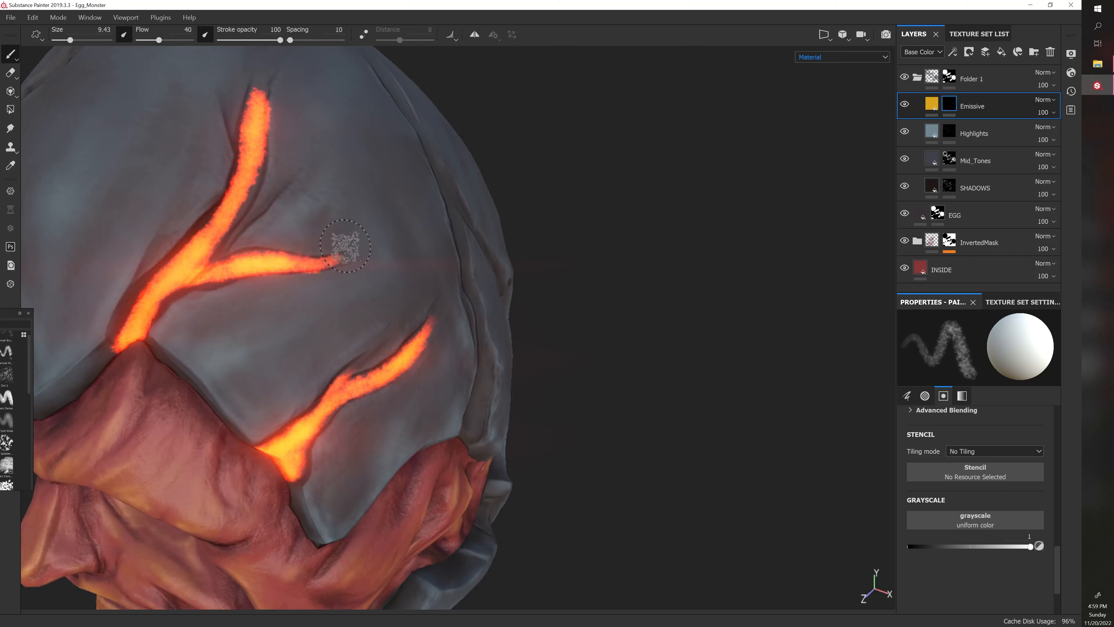
{"action": "mouse_move", "coordinate": [567, 299]}
{"action": "left_mouse_down", "text": "alt"}
{"action": "mouse_move", "coordinate": [393, 324]}
{"action": "mouse_move", "coordinate": [376, 340]}
{"action": "left_mouse_up", "text": "alt"}
{"action": "key", "text": "ctrl+z"}
{"action": "left_click_drag", "start_coordinate": [329, 370], "coordinate": [370, 351]}
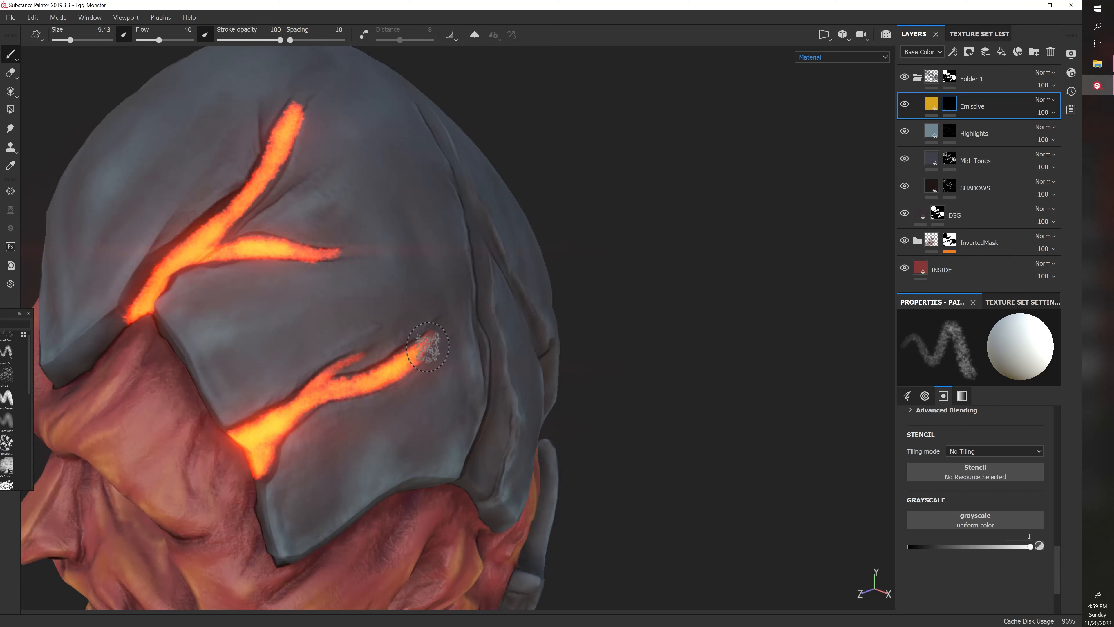
Enlarge the brush to 13.48 and build up the far end of the second crack
{"action": "left_click_drag", "start_coordinate": [629, 363], "coordinate": [601, 350], "text": "alt"}
{"action": "key", "text": "]"}
{"action": "key", "text": "]"}
{"action": "key", "text": "]"}
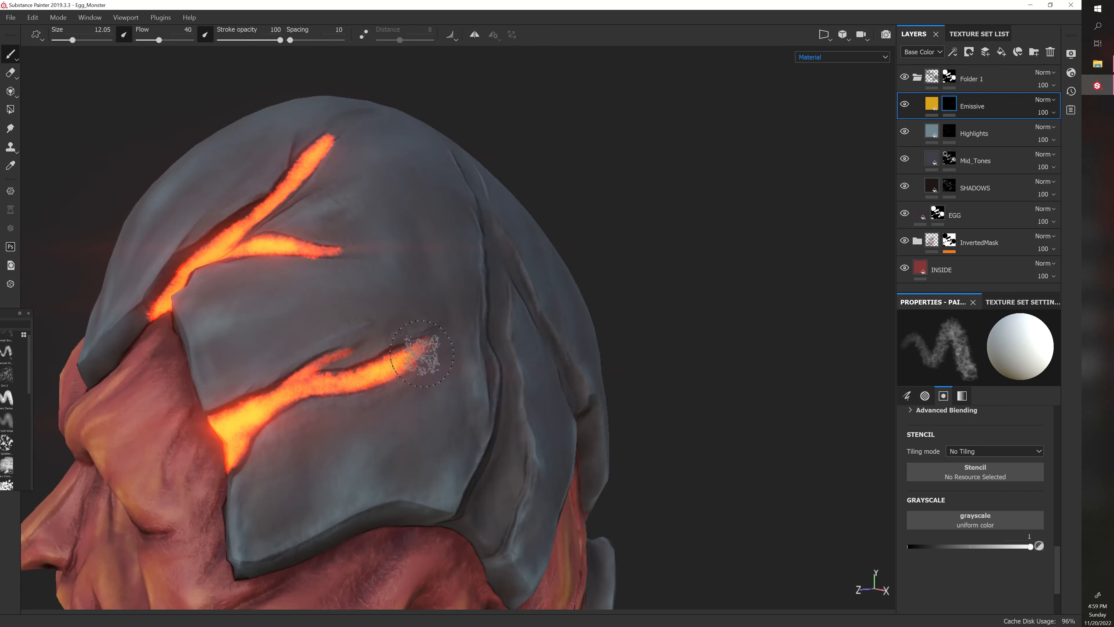
{"action": "mouse_move", "coordinate": [380, 360]}
{"action": "left_mouse_down"}
{"action": "mouse_move", "coordinate": [450, 330]}
{"action": "mouse_move", "coordinate": [448, 319]}
{"action": "mouse_move", "coordinate": [684, 323]}
{"action": "mouse_move", "coordinate": [731, 341]}
{"action": "mouse_move", "coordinate": [653, 372]}
{"action": "mouse_move", "coordinate": [587, 299]}
{"action": "mouse_move", "coordinate": [628, 397]}
{"action": "left_mouse_up"}
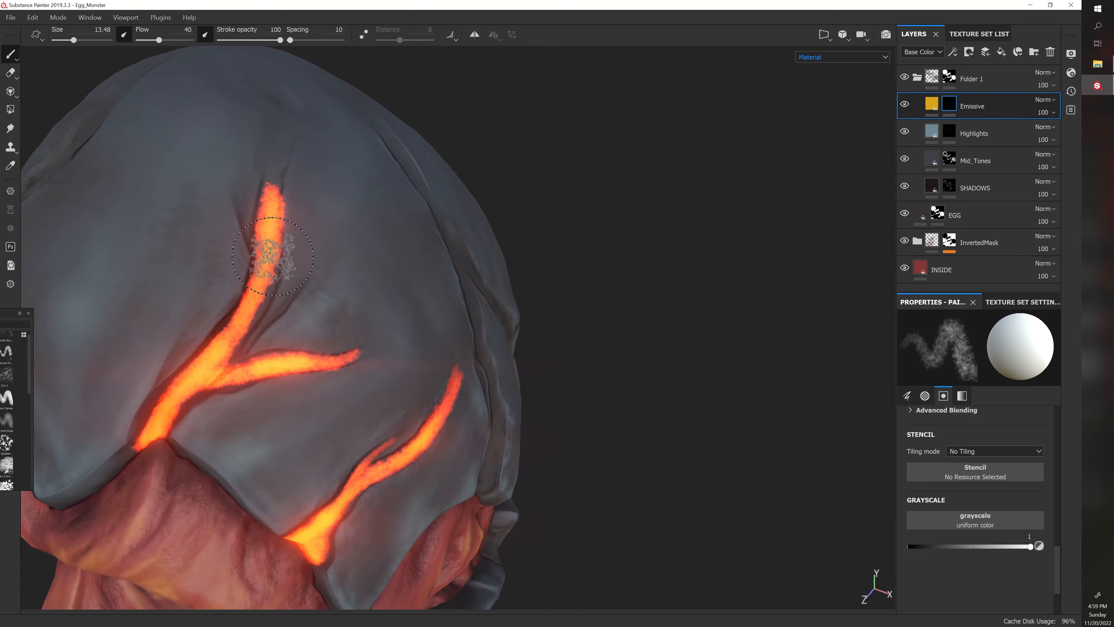
Thicken the upper stem of the first crack and extend it with a tapered tip towards the shell's crown
{"action": "left_click_drag", "start_coordinate": [280, 258], "coordinate": [245, 316]}
{"action": "left_click_drag", "start_coordinate": [502, 212], "coordinate": [470, 185], "text": "alt"}
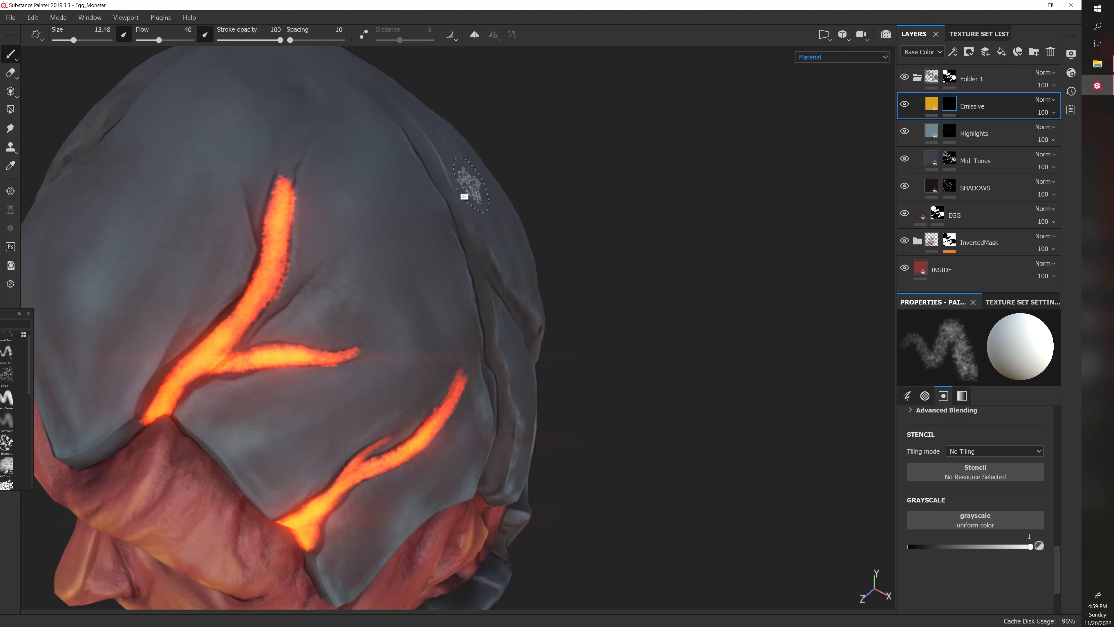
{"action": "left_click_drag", "start_coordinate": [274, 190], "coordinate": [312, 128]}
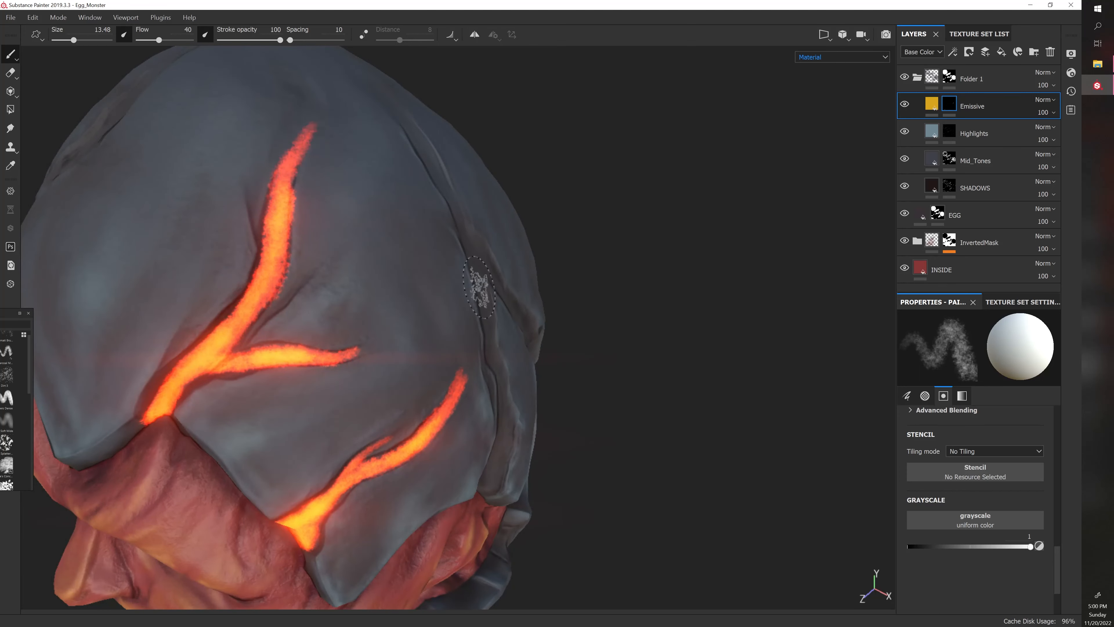
Enlarge the brush to 18.25 and paint a glowing patch in the notch on the shell's side edge, behind the second crack
{"action": "right_click_drag", "start_coordinate": [490, 290], "coordinate": [527, 331], "text": "alt"}
{"action": "left_click_drag", "start_coordinate": [527, 331], "coordinate": [662, 274], "text": "alt"}
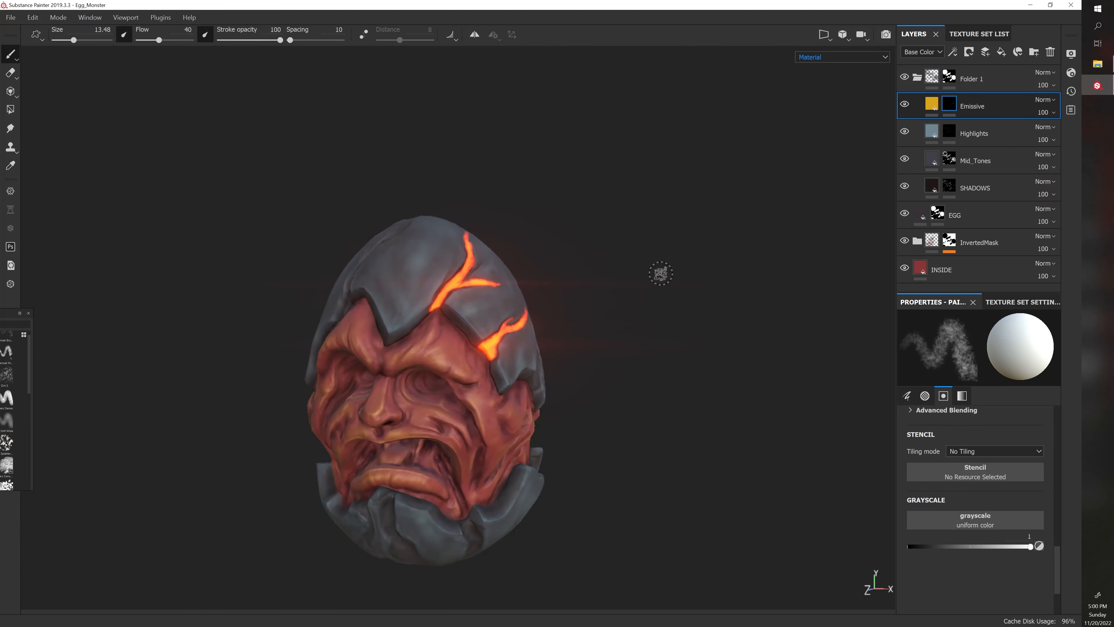
{"action": "scroll", "coordinate": [649, 281], "scroll_direction": "up", "scroll_amount": 2}
{"action": "scroll", "coordinate": [618, 284], "scroll_direction": "up", "scroll_amount": 2}
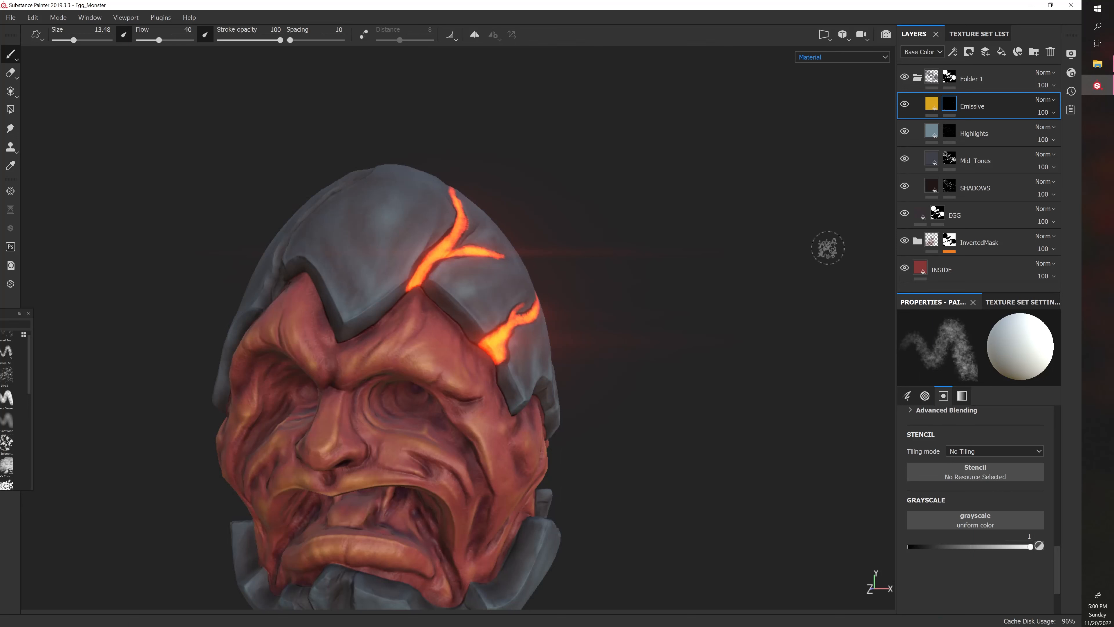
{"action": "left_click_drag", "start_coordinate": [726, 280], "coordinate": [398, 224], "text": "alt"}
{"action": "scroll", "coordinate": [509, 237], "scroll_direction": "up", "scroll_amount": 3}
{"action": "middle_click_drag", "start_coordinate": [445, 233], "coordinate": [589, 275], "text": "alt"}
{"action": "scroll", "coordinate": [589, 275], "scroll_direction": "down", "scroll_amount": 3}
{"action": "left_click_drag", "start_coordinate": [589, 275], "coordinate": [466, 262], "text": "alt"}
{"action": "key", "text": "bracketright"}
{"action": "key", "text": "bracketright"}
{"action": "key", "text": "bracketright"}
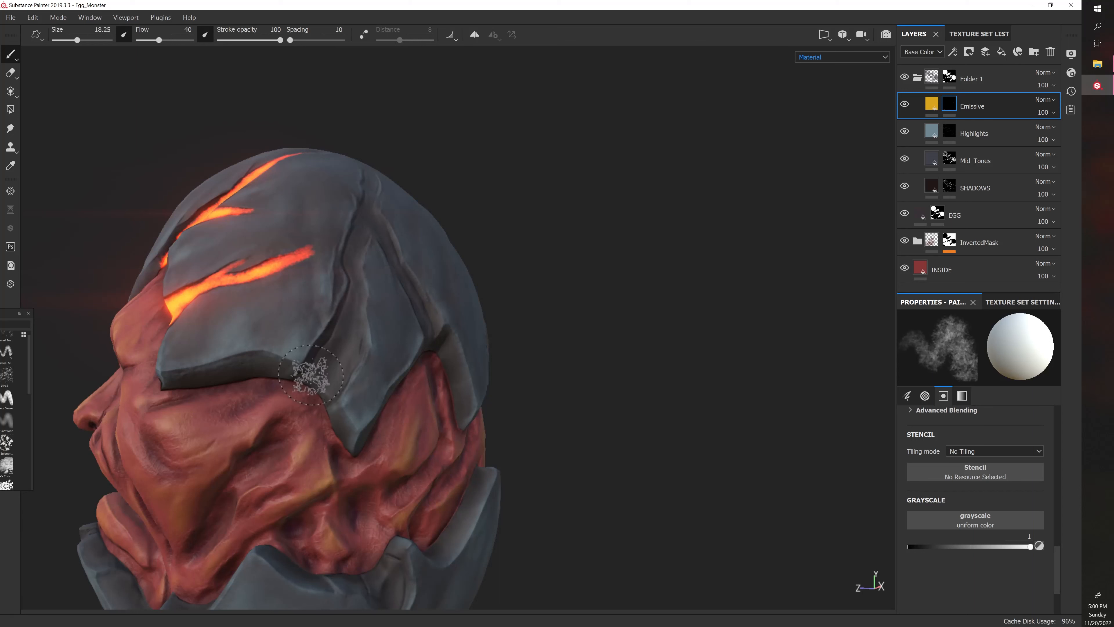
{"action": "left_click_drag", "start_coordinate": [311, 376], "coordinate": [324, 388]}
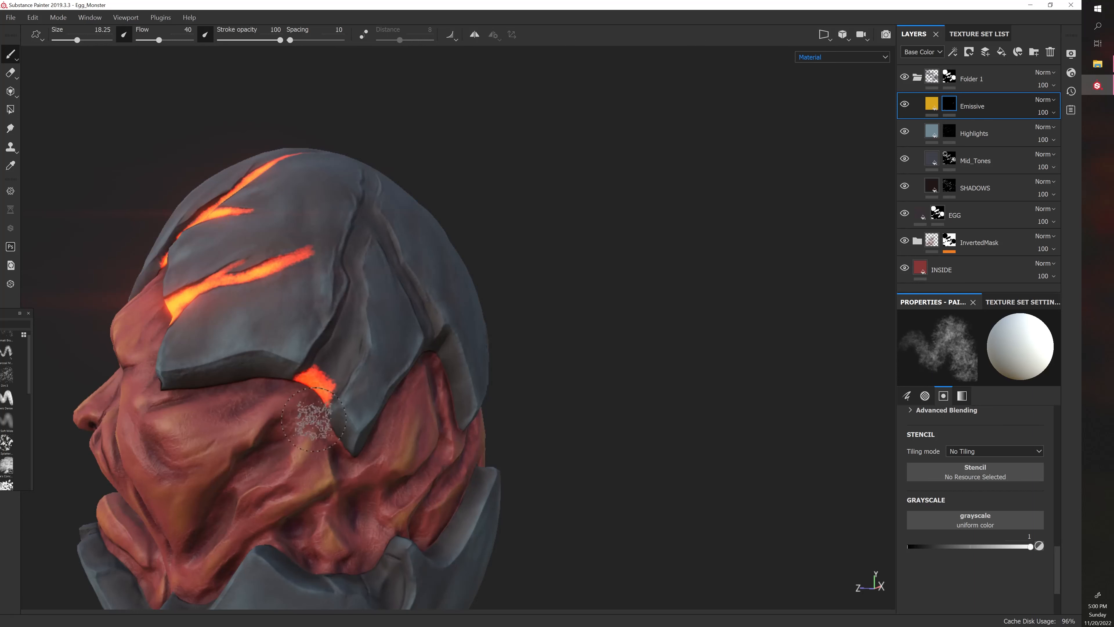
{"action": "left_click_drag", "start_coordinate": [615, 349], "coordinate": [635, 336], "text": "alt"}
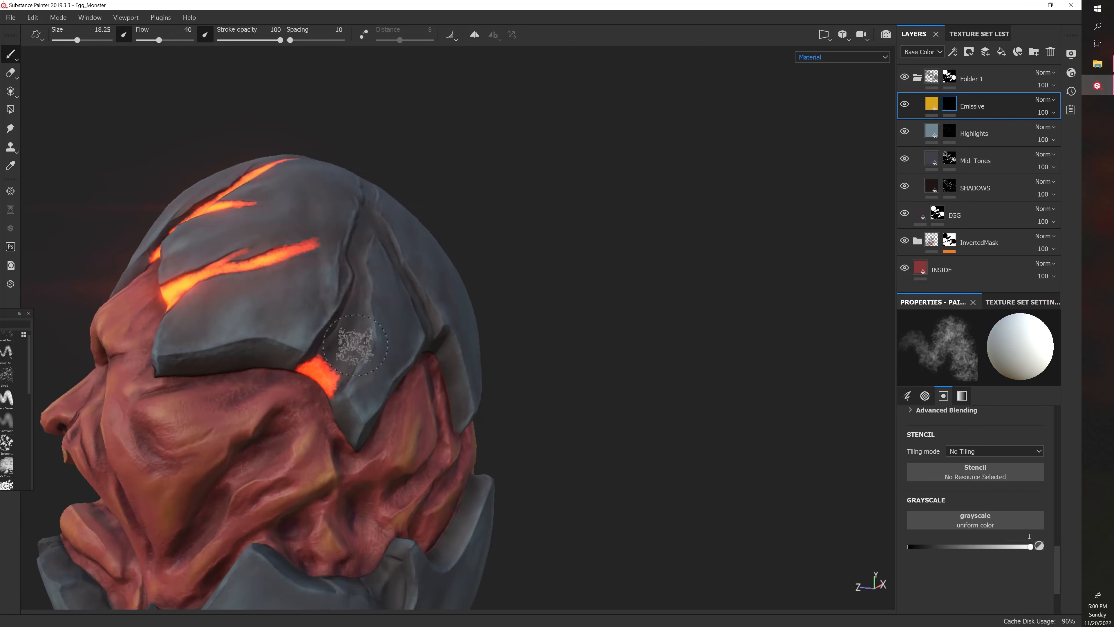
Extend the side-notch patch into a third glowing crack running up the shell groove, undoing and repainting strokes as needed
{"action": "mouse_move", "coordinate": [319, 370]}
{"action": "left_mouse_down"}
{"action": "mouse_move", "coordinate": [326, 351]}
{"action": "mouse_move", "coordinate": [347, 350]}
{"action": "left_mouse_up"}
{"action": "left_click_drag", "start_coordinate": [533, 298], "coordinate": [401, 280], "text": "alt"}
{"action": "key", "text": "ctrl+z"}
{"action": "left_click_drag", "start_coordinate": [330, 346], "coordinate": [348, 323]}
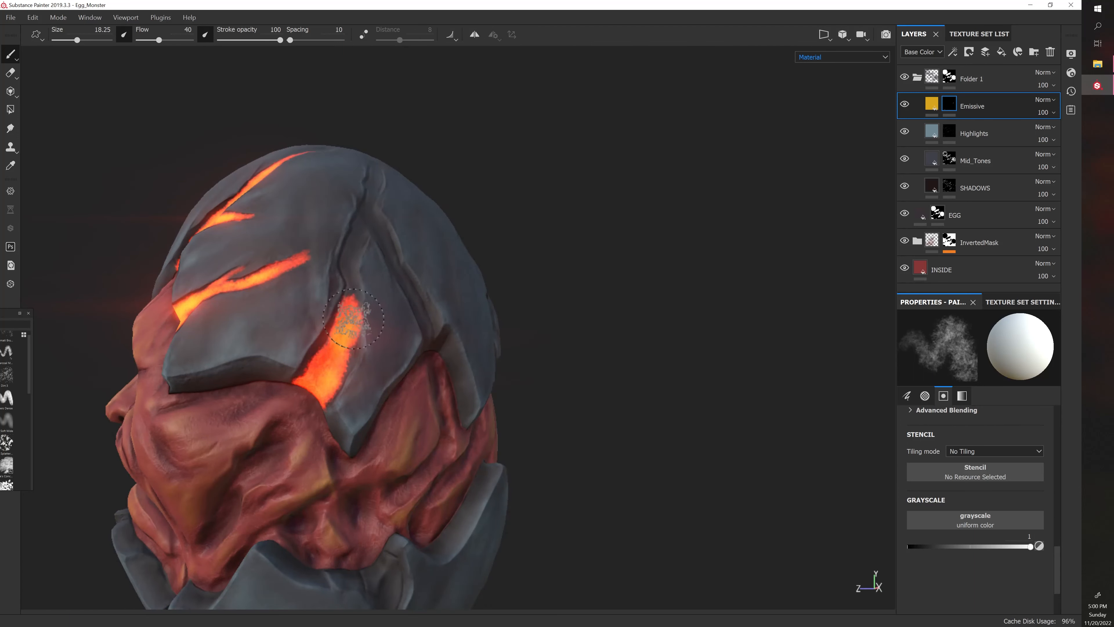
{"action": "left_click_drag", "start_coordinate": [408, 281], "coordinate": [368, 294], "text": "alt"}
{"action": "key", "text": "ctrl+z"}
{"action": "left_click_drag", "start_coordinate": [340, 359], "coordinate": [347, 272]}
{"action": "left_click_drag", "start_coordinate": [340, 316], "coordinate": [357, 219]}
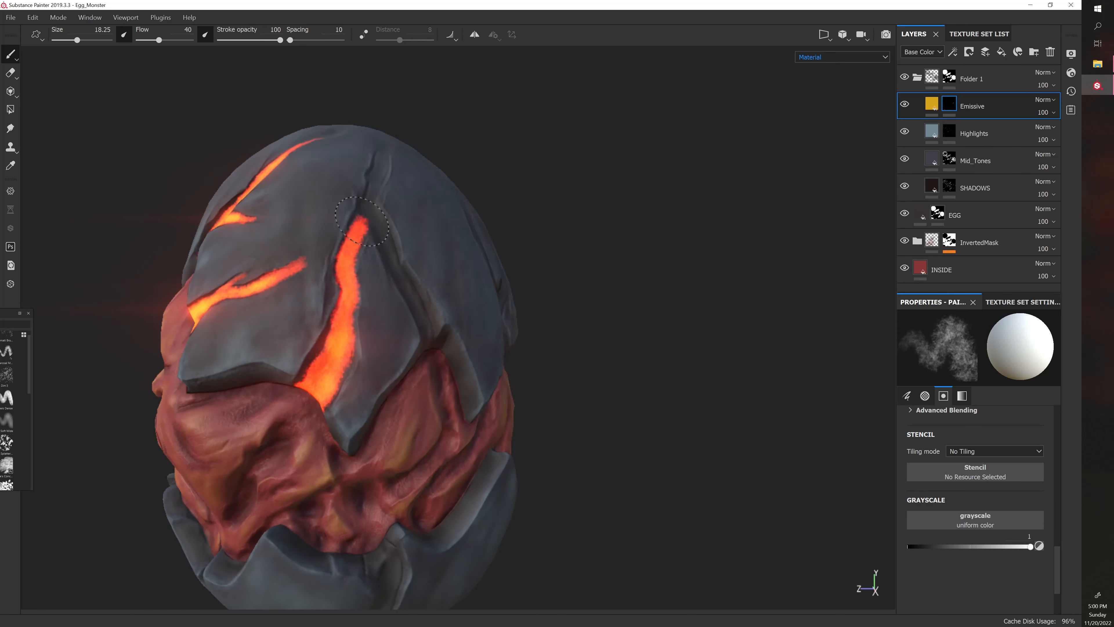
Extend the third crack towards the shell's crown with brush size 18.25 and start a short downward branch from it
{"action": "left_click_drag", "start_coordinate": [430, 213], "coordinate": [387, 187], "text": "alt"}
{"action": "key", "text": "bracketleft"}
{"action": "key", "text": "bracketleft"}
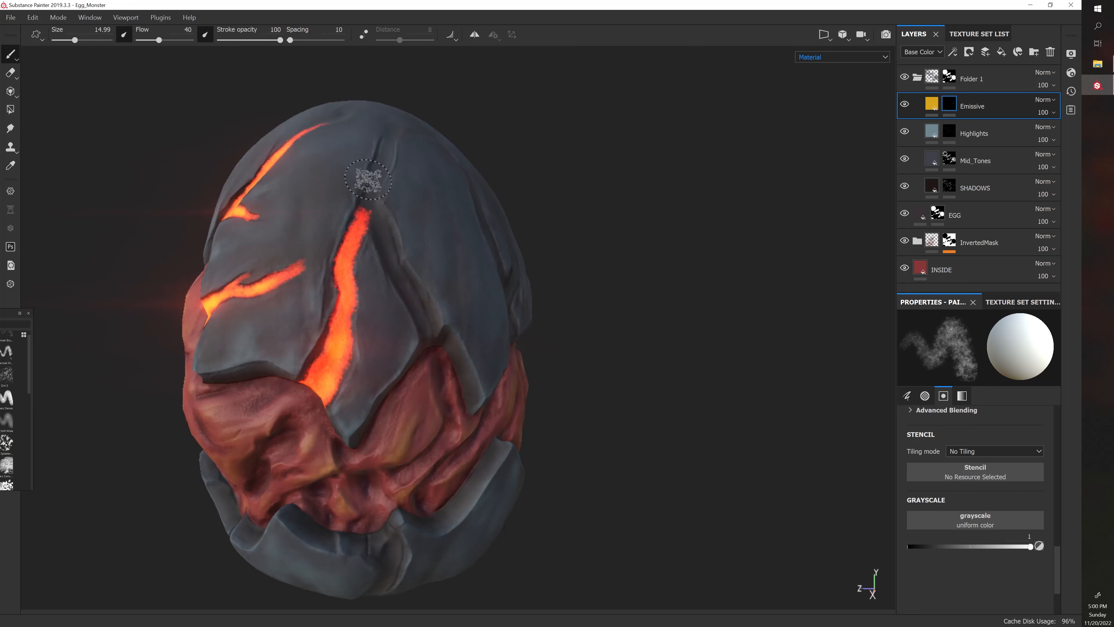
{"action": "key", "text": "bracketright"}
{"action": "key", "text": "bracketright"}
{"action": "left_click_drag", "start_coordinate": [385, 147], "coordinate": [372, 194]}
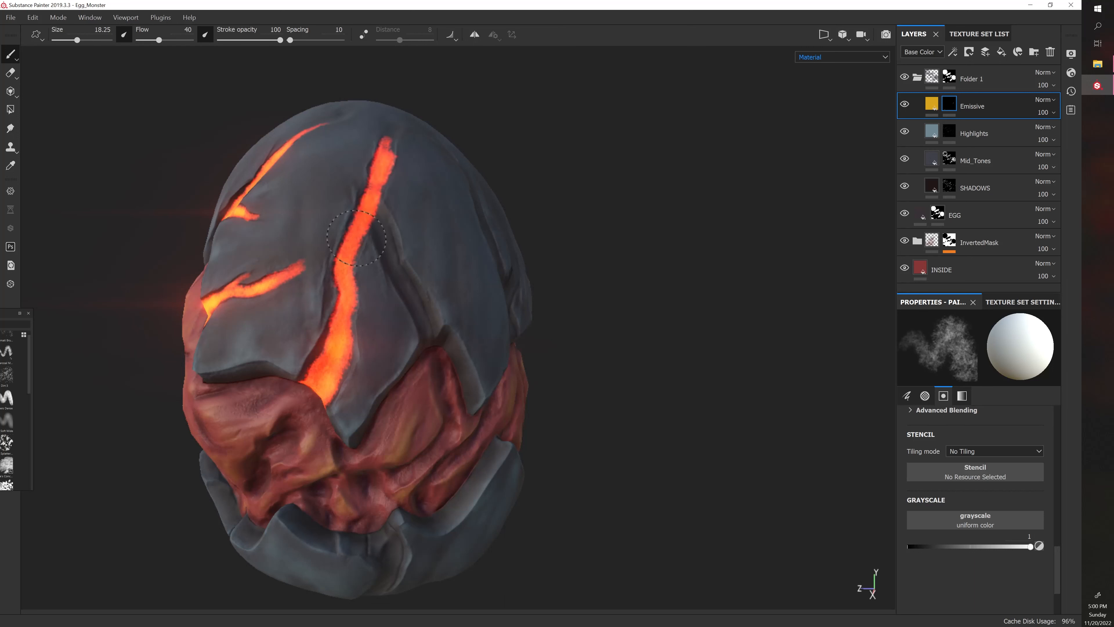
{"action": "left_click_drag", "start_coordinate": [474, 200], "coordinate": [478, 162], "text": "alt"}
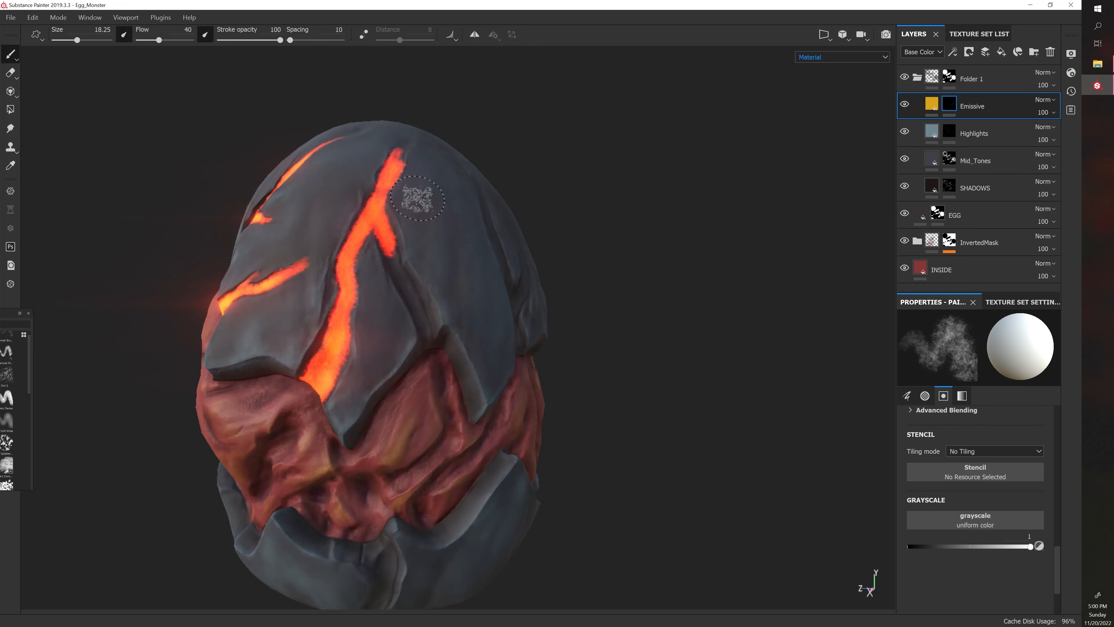
Reduce the brush size to 10.7 and refine the fork where the third crack splits
{"action": "scroll", "coordinate": [440, 211], "scroll_direction": "up", "scroll_amount": 3}
{"action": "left_click_drag", "start_coordinate": [500, 222], "coordinate": [542, 228], "text": "alt"}
{"action": "key", "text": "bracketleft"}
{"action": "key", "text": "bracketleft"}
{"action": "key", "text": "bracketleft"}
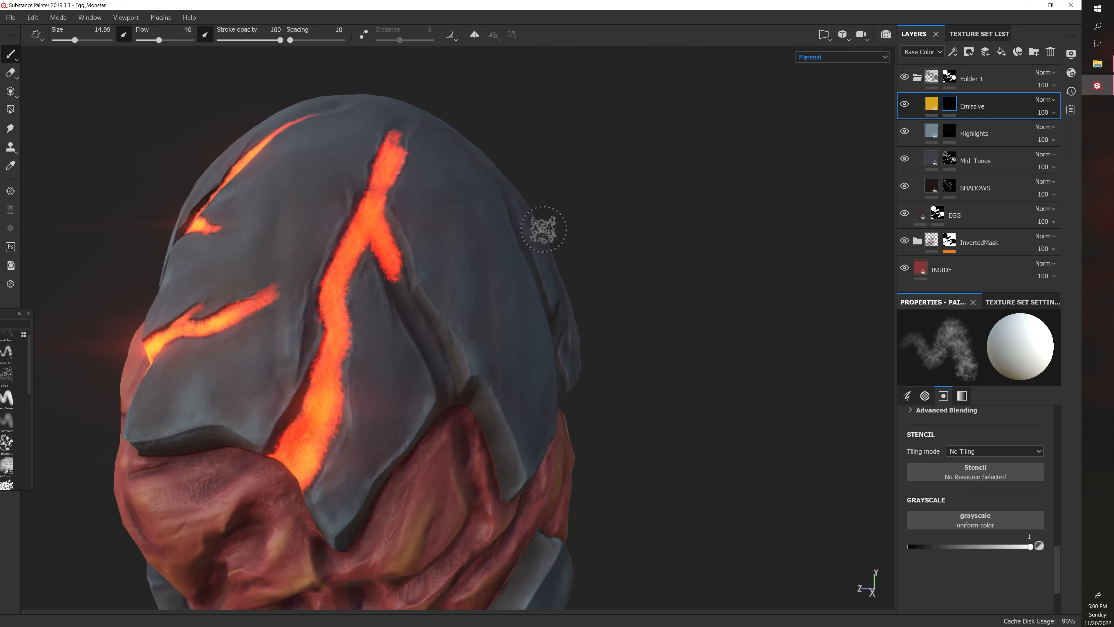
{"action": "key", "text": "bracketleft"}
{"action": "key", "text": "bracketleft"}
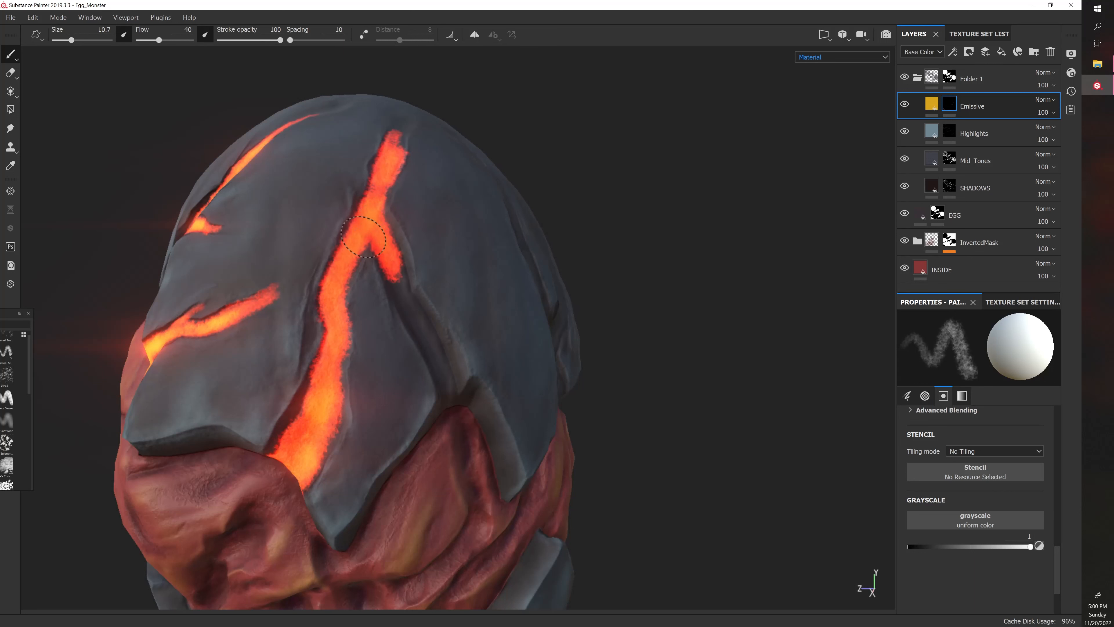
{"action": "left_click_drag", "start_coordinate": [430, 199], "coordinate": [366, 215], "text": "alt"}
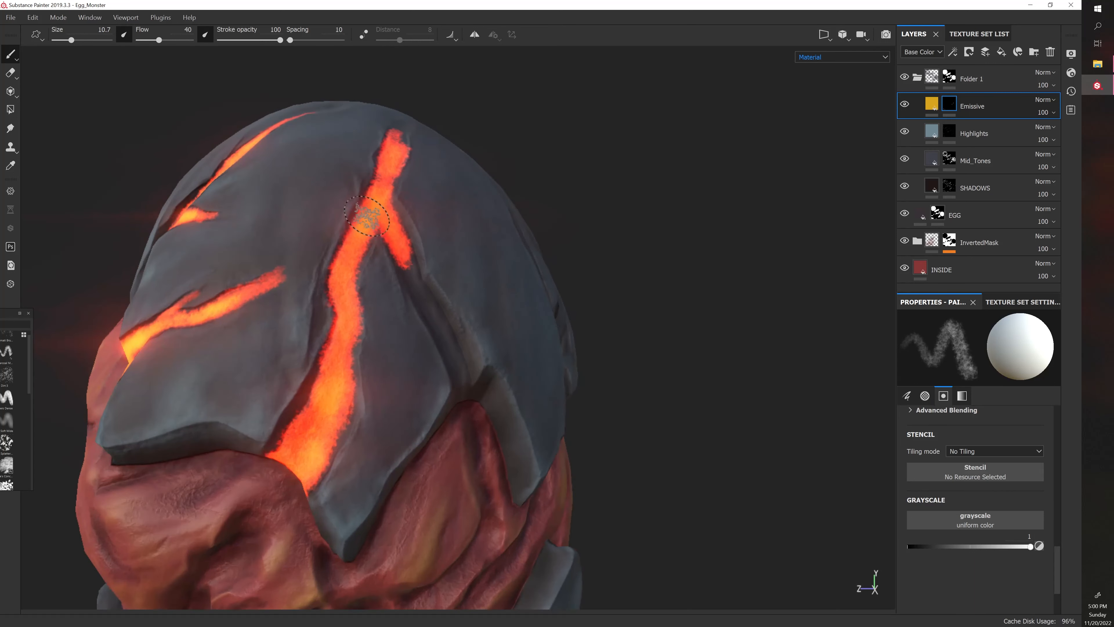
{"action": "left_click_drag", "start_coordinate": [365, 304], "coordinate": [568, 256], "text": "alt"}
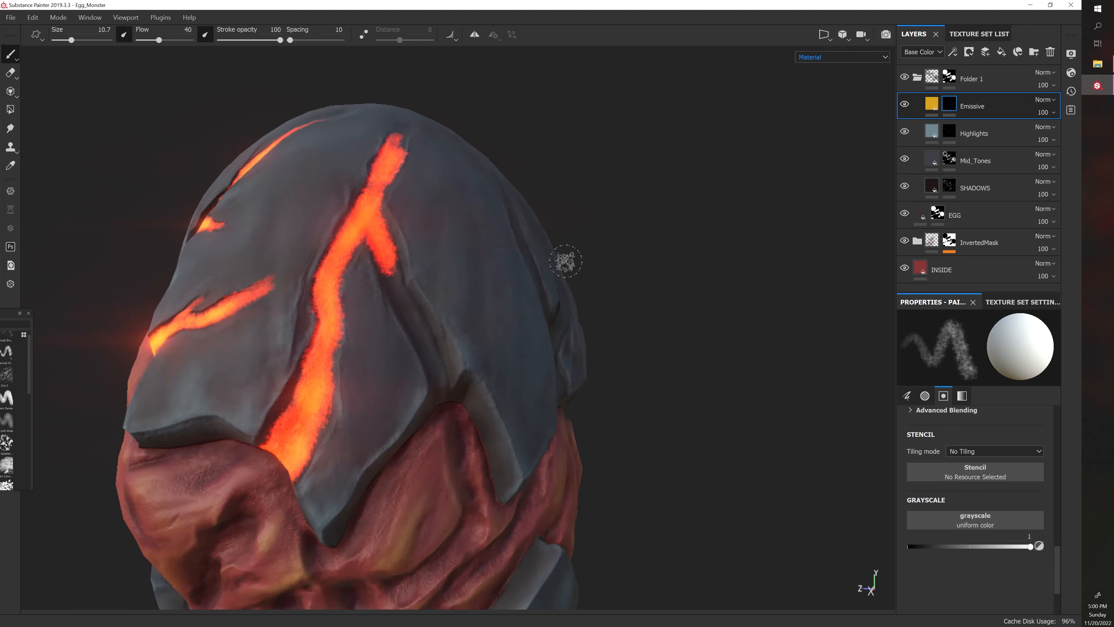
Enlarge the brush to 16.58 and extend the third crack's branch down the groove to the shell's lower edge
{"action": "key", "text": "bracketright"}
{"action": "key", "text": "bracketright"}
{"action": "key", "text": "bracketright"}
{"action": "key", "text": "bracketright"}
{"action": "left_click_drag", "start_coordinate": [382, 278], "coordinate": [394, 272]}
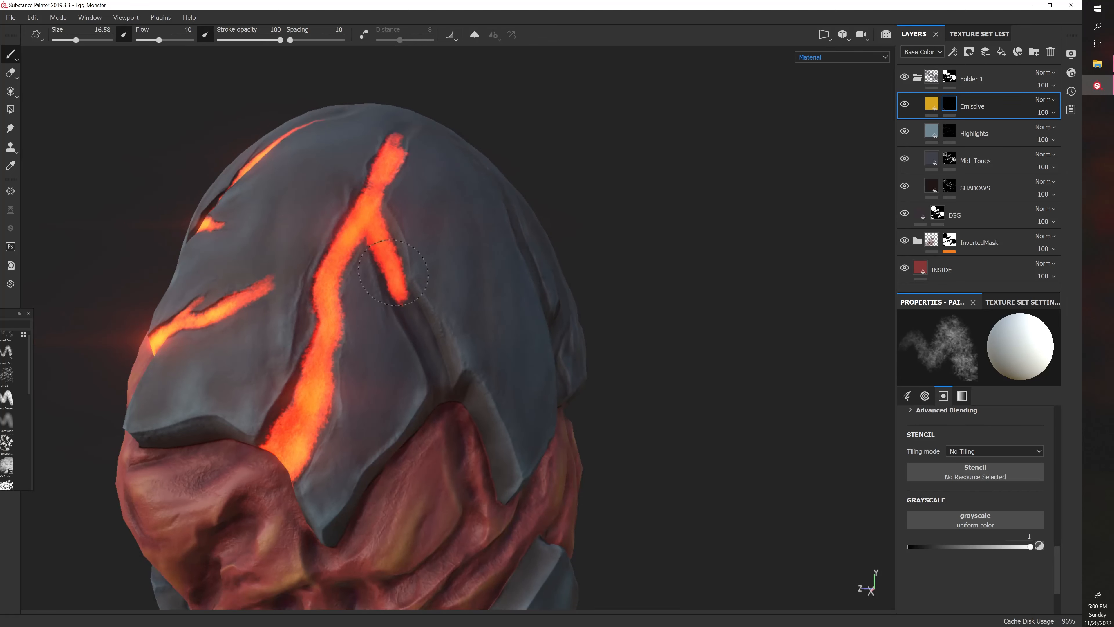
{"action": "left_click_drag", "start_coordinate": [601, 221], "coordinate": [502, 248], "text": "alt"}
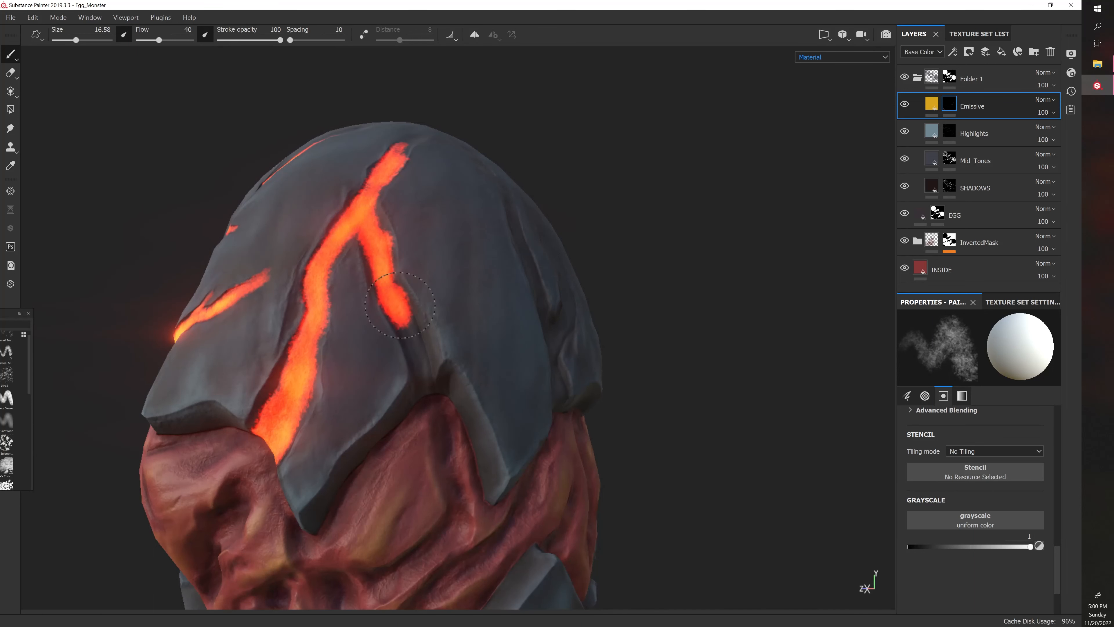
{"action": "left_click_drag", "start_coordinate": [400, 305], "coordinate": [424, 382]}
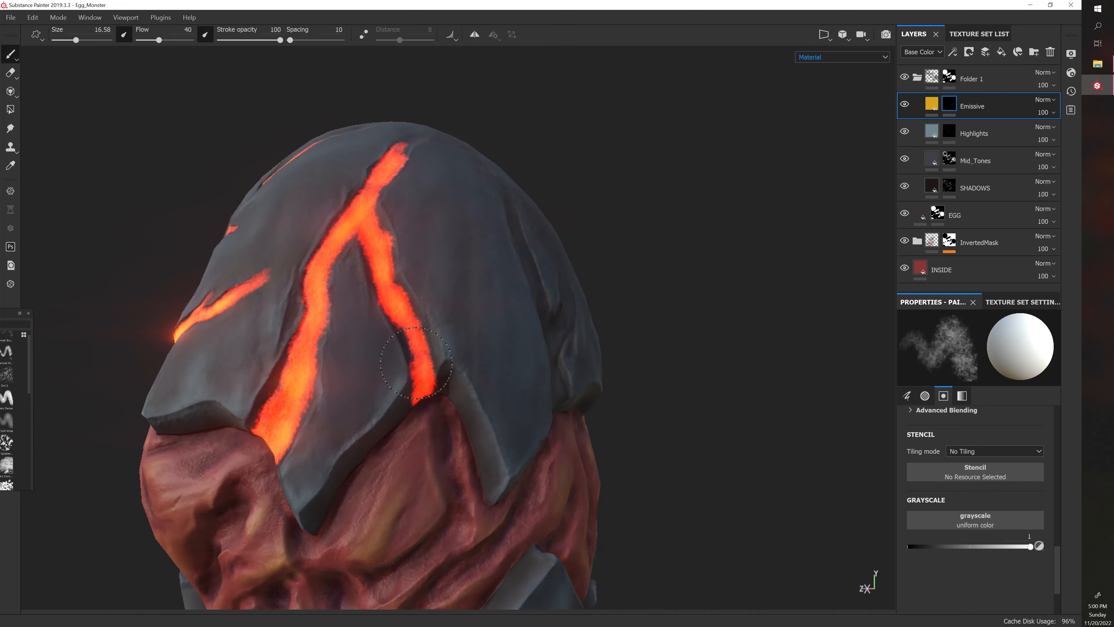
Reduce the brush size to 8.24 and refine the third crack's fork and lower branch
{"action": "left_click_drag", "start_coordinate": [638, 242], "coordinate": [542, 240], "text": "alt"}
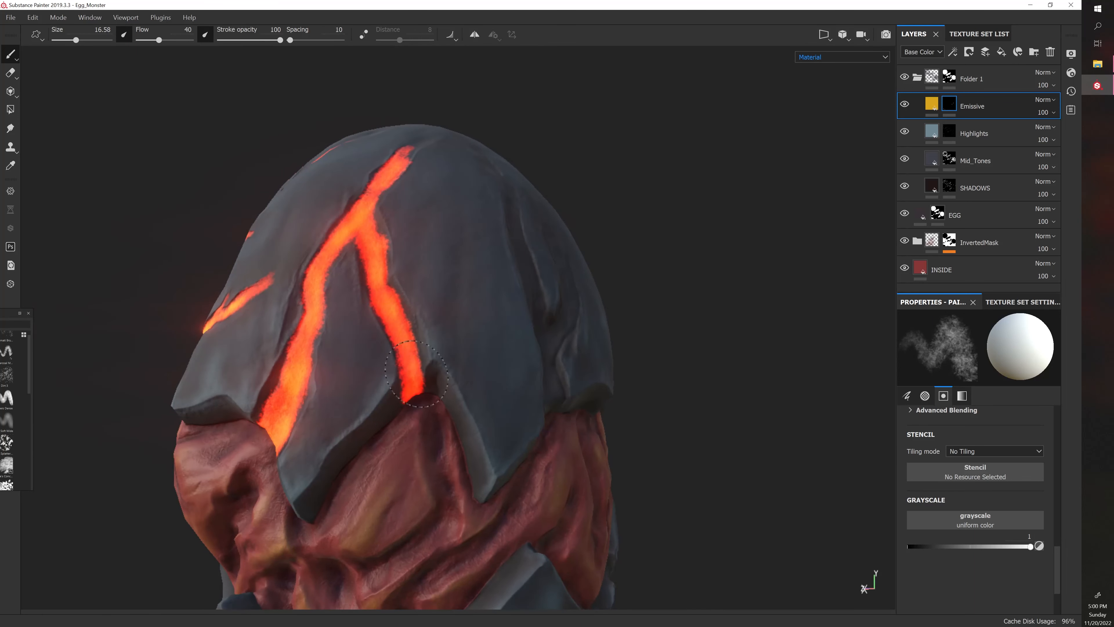
{"action": "mouse_move", "coordinate": [532, 311]}
{"action": "left_mouse_down", "text": "alt"}
{"action": "mouse_move", "coordinate": [646, 291]}
{"action": "mouse_move", "coordinate": [547, 324]}
{"action": "left_mouse_up", "text": "alt"}
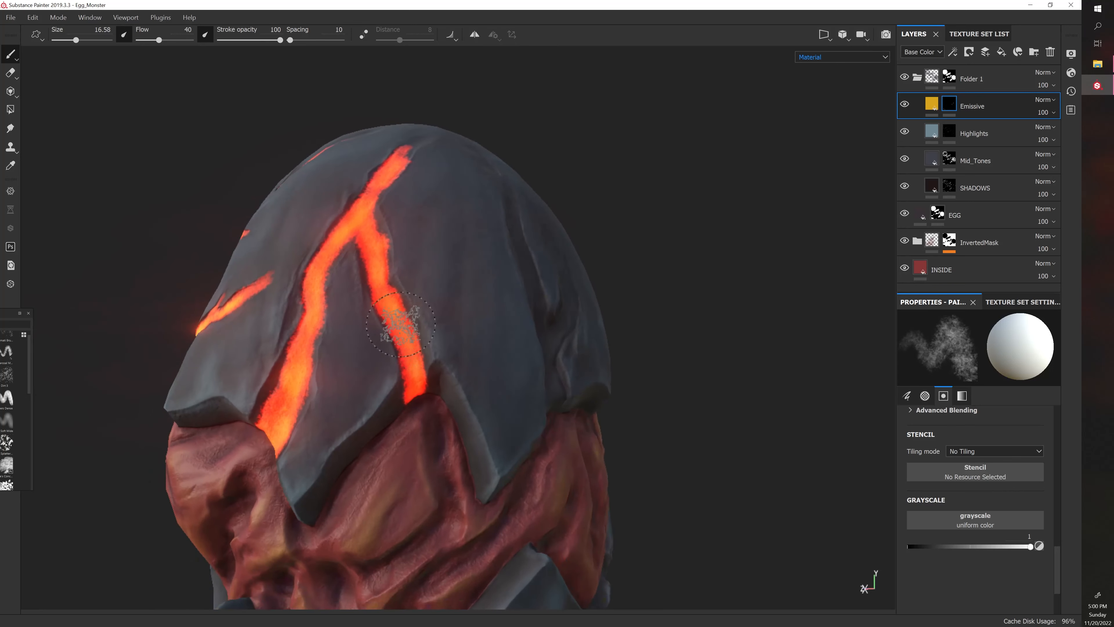
{"action": "key", "text": "bracketleft"}
{"action": "key", "text": "bracketleft"}
{"action": "key", "text": "bracketleft"}
{"action": "key", "text": "bracketleft"}
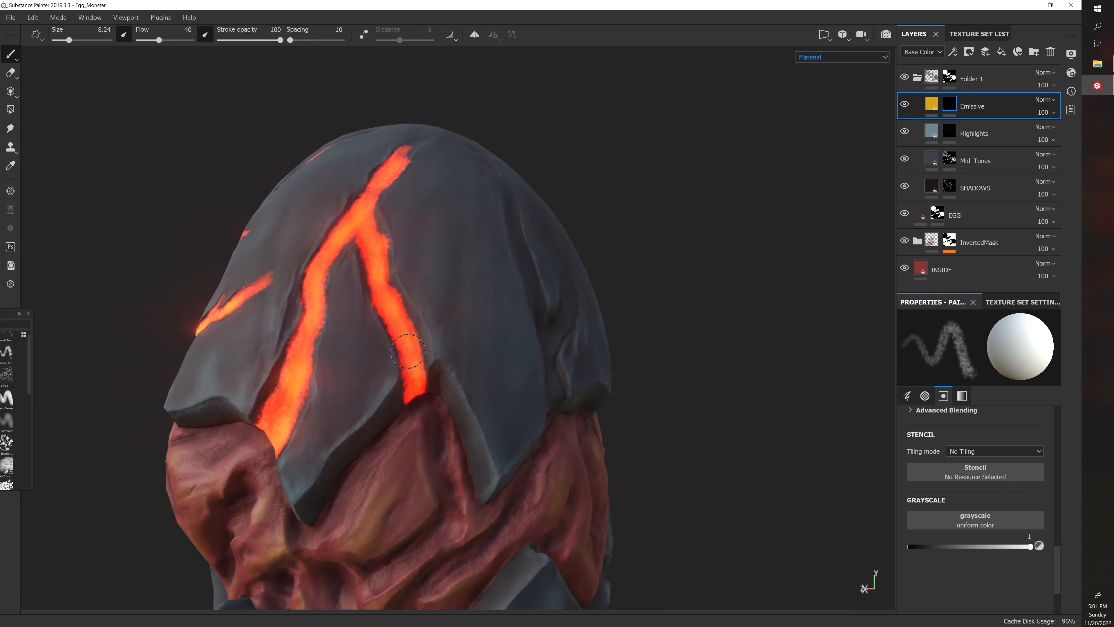
{"action": "key", "text": "bracketleft"}
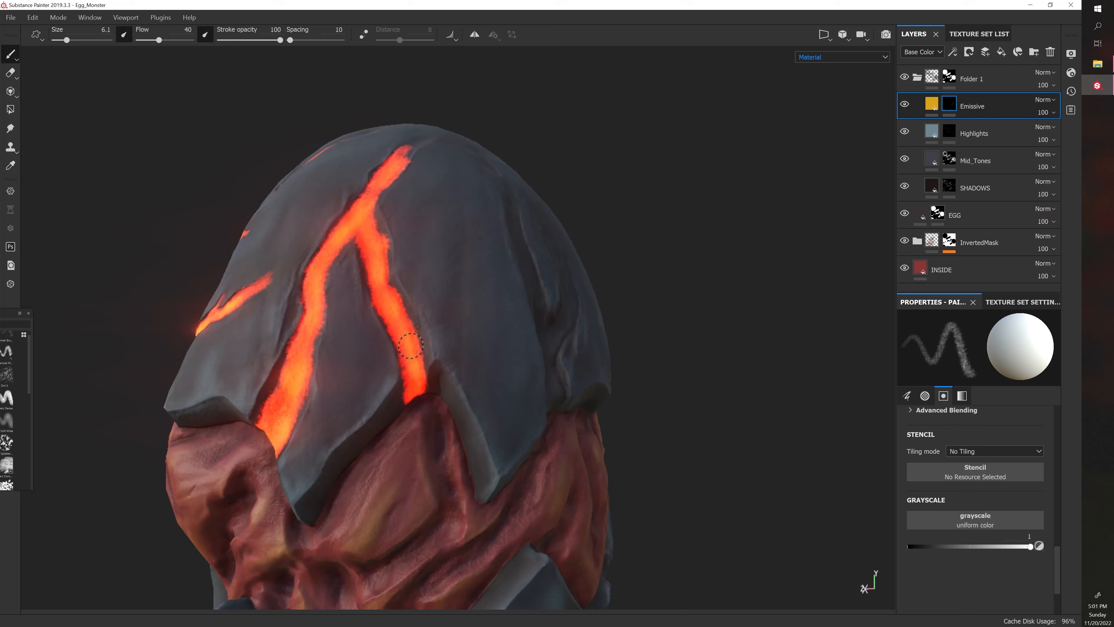
{"action": "key", "text": "bracketright"}
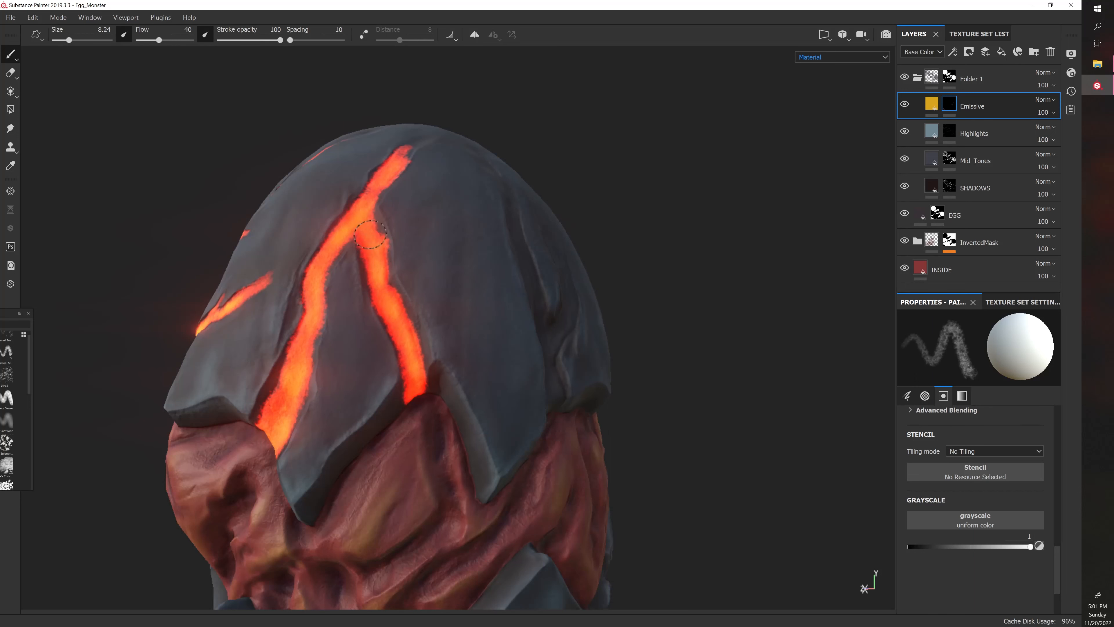
Enlarge the brush to 16.58 and paint a Y-shaped glowing crack in the forked groove at the back of the upper shell
{"action": "left_click_drag", "start_coordinate": [480, 172], "coordinate": [630, 203], "text": "alt"}
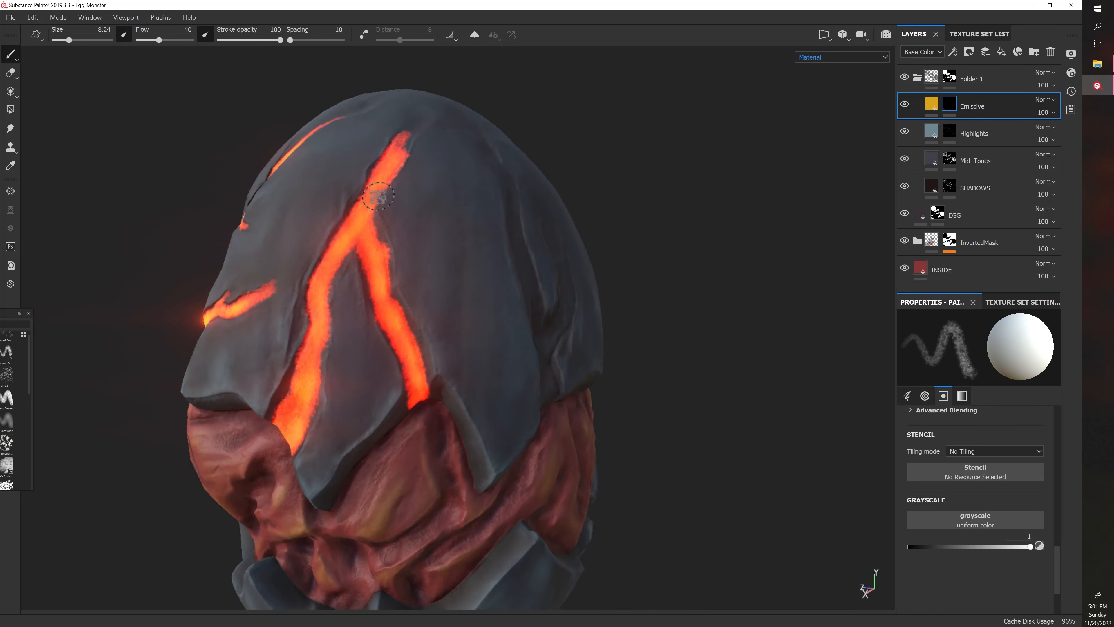
{"action": "left_click_drag", "start_coordinate": [378, 196], "coordinate": [654, 240], "text": "alt"}
{"action": "right_click_drag", "start_coordinate": [627, 245], "coordinate": [576, 260], "text": "shift"}
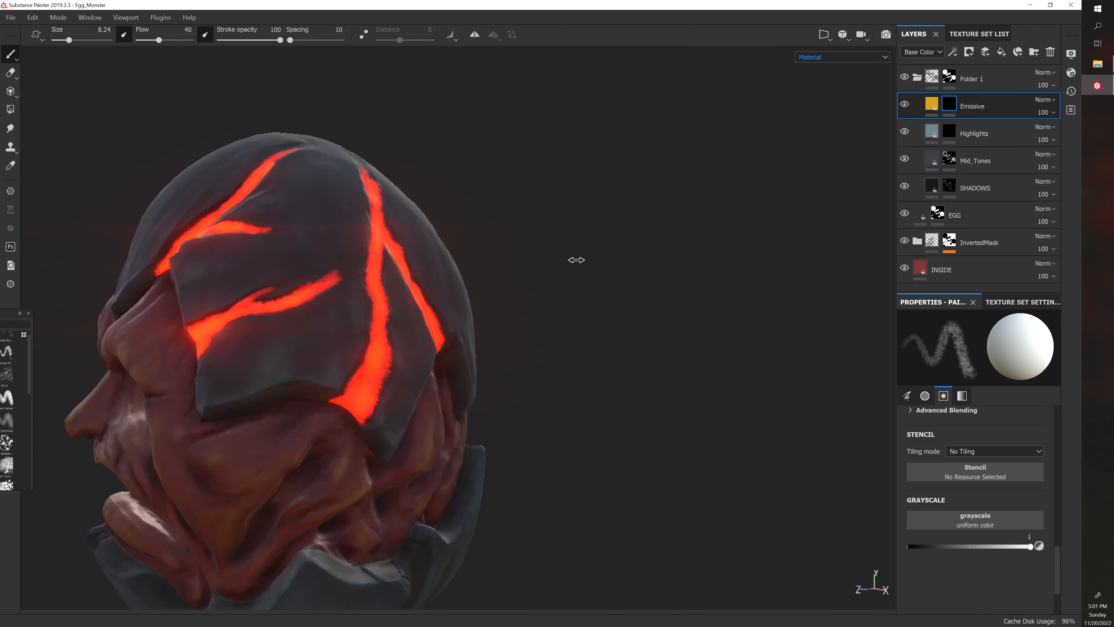
{"action": "left_click_drag", "start_coordinate": [542, 260], "coordinate": [646, 250], "text": "alt"}
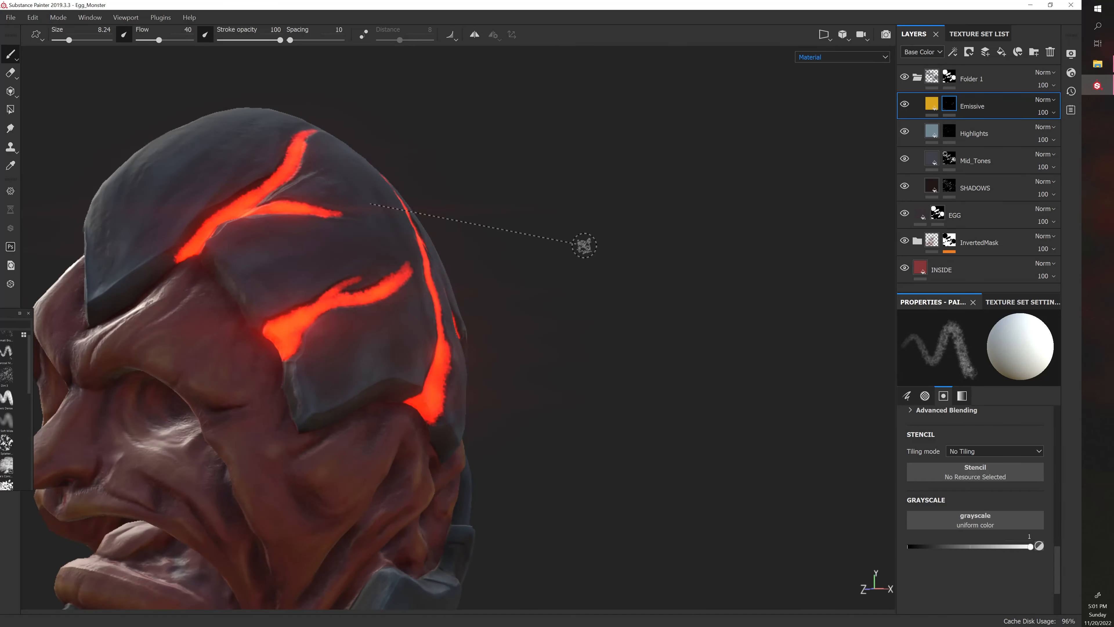
{"action": "right_click_drag", "start_coordinate": [585, 245], "coordinate": [620, 252], "text": "shift"}
{"action": "mouse_move", "coordinate": [617, 249]}
{"action": "left_mouse_down", "text": "alt"}
{"action": "mouse_move", "coordinate": [448, 241]}
{"action": "mouse_move", "coordinate": [400, 211]}
{"action": "mouse_move", "coordinate": [547, 231]}
{"action": "mouse_move", "coordinate": [600, 261]}
{"action": "mouse_move", "coordinate": [589, 256]}
{"action": "left_mouse_up", "text": "alt"}
{"action": "key", "text": "bracketright"}
{"action": "key", "text": "bracketright"}
{"action": "key", "text": "bracketright"}
{"action": "key", "text": "bracketright"}
{"action": "key", "text": "bracketright"}
{"action": "key", "text": "bracketright"}
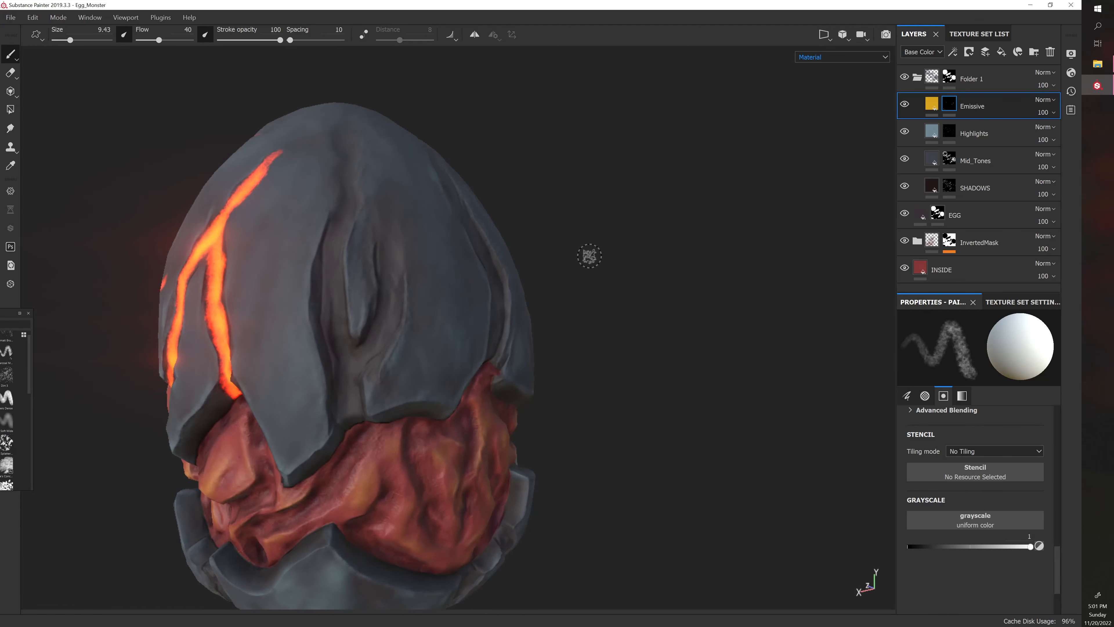
{"action": "mouse_move", "coordinate": [338, 239]}
{"action": "left_mouse_down"}
{"action": "mouse_move", "coordinate": [333, 329]}
{"action": "mouse_move", "coordinate": [345, 421]}
{"action": "mouse_move", "coordinate": [386, 283]}
{"action": "left_mouse_up"}
{"action": "left_click_drag", "start_coordinate": [589, 254], "coordinate": [559, 237], "text": "alt"}
{"action": "left_click_drag", "start_coordinate": [382, 281], "coordinate": [372, 241]}
Extend the Y-shaped crack's long arm towards the crown and taper its short arm with brush size 10.7
{"action": "left_click_drag", "start_coordinate": [390, 162], "coordinate": [402, 190], "text": "alt"}
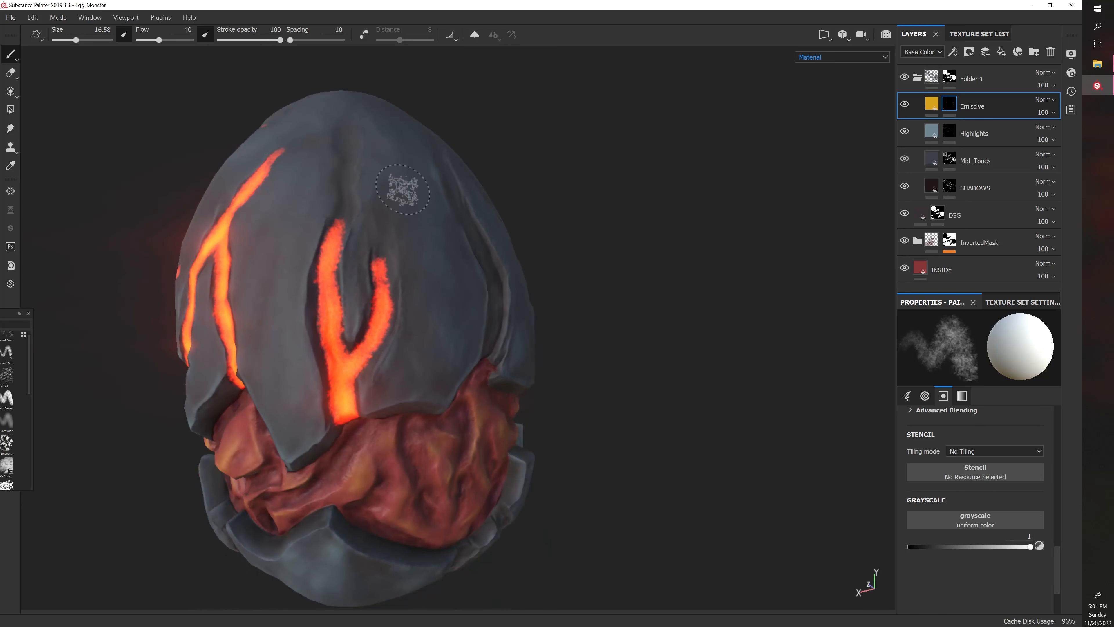
{"action": "mouse_move", "coordinate": [339, 224]}
{"action": "left_mouse_down"}
{"action": "mouse_move", "coordinate": [345, 187]}
{"action": "mouse_move", "coordinate": [347, 206]}
{"action": "left_mouse_up"}
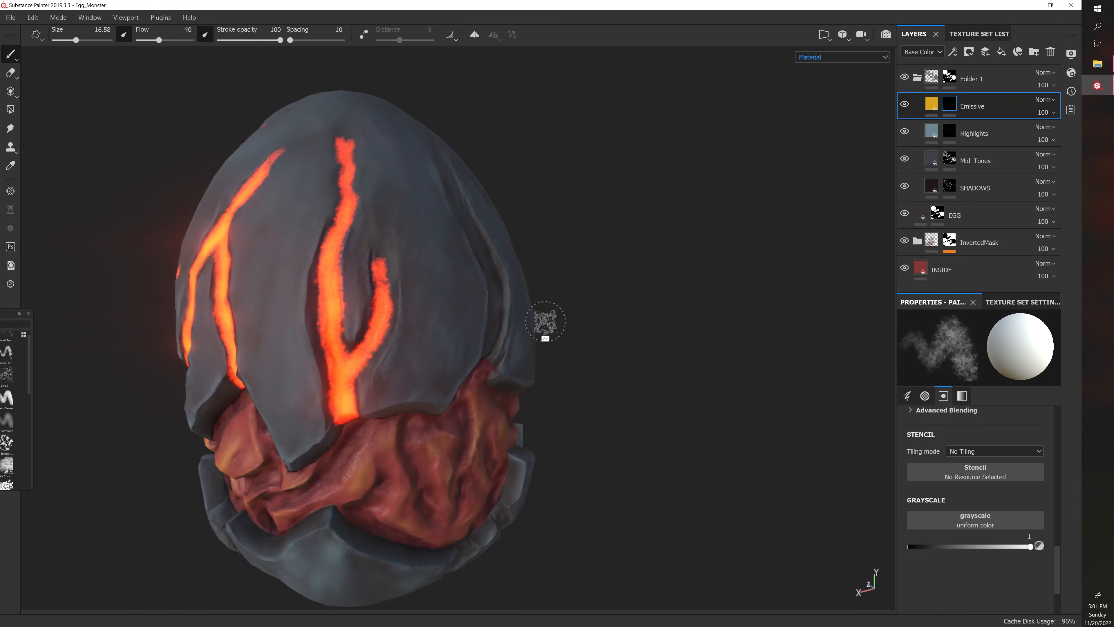
{"action": "left_click_drag", "start_coordinate": [545, 326], "coordinate": [447, 247], "text": "alt"}
{"action": "right_click_drag", "start_coordinate": [345, 268], "coordinate": [312, 268], "text": "ctrl"}
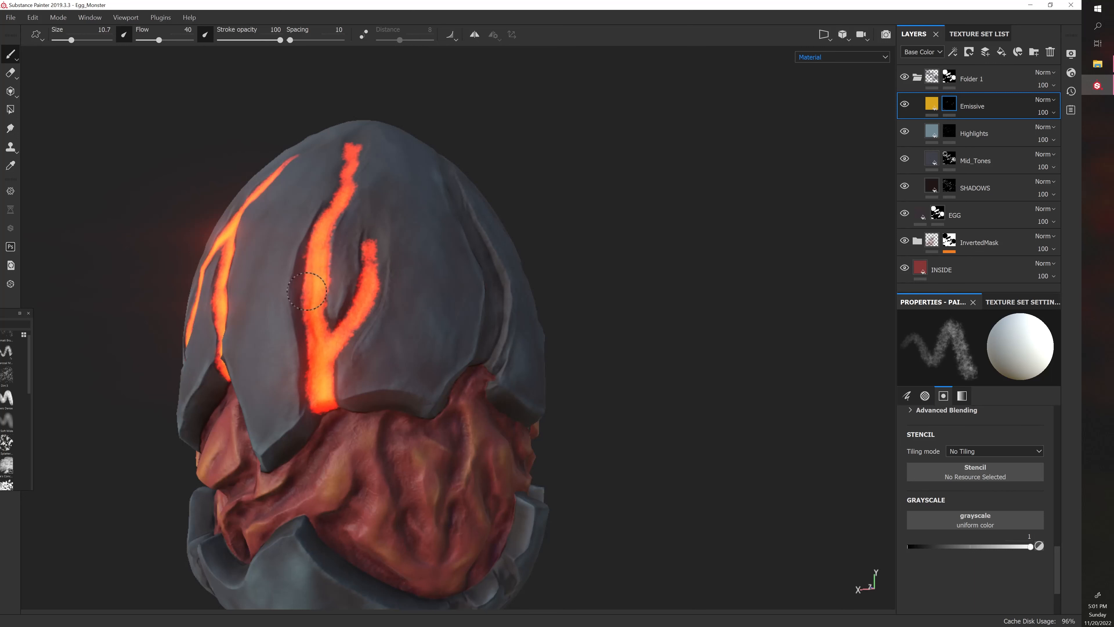
{"action": "mouse_move", "coordinate": [305, 289]}
{"action": "left_mouse_down", "text": "alt"}
{"action": "mouse_move", "coordinate": [632, 237]}
{"action": "mouse_move", "coordinate": [344, 290]}
{"action": "left_mouse_up", "text": "alt"}
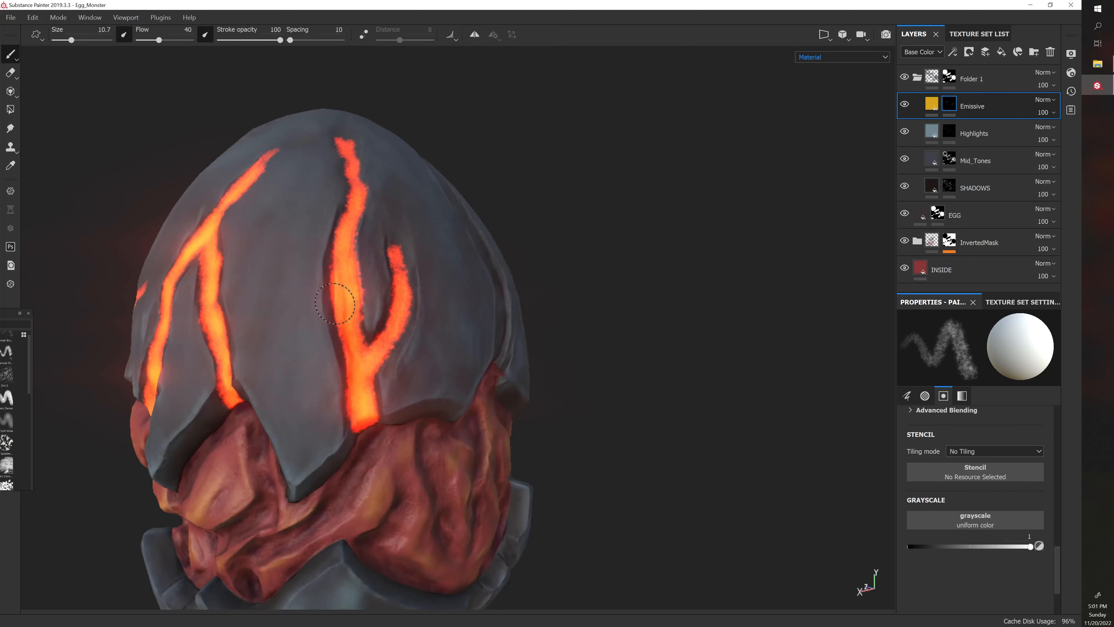
{"action": "left_click_drag", "start_coordinate": [550, 272], "coordinate": [428, 268], "text": "alt"}
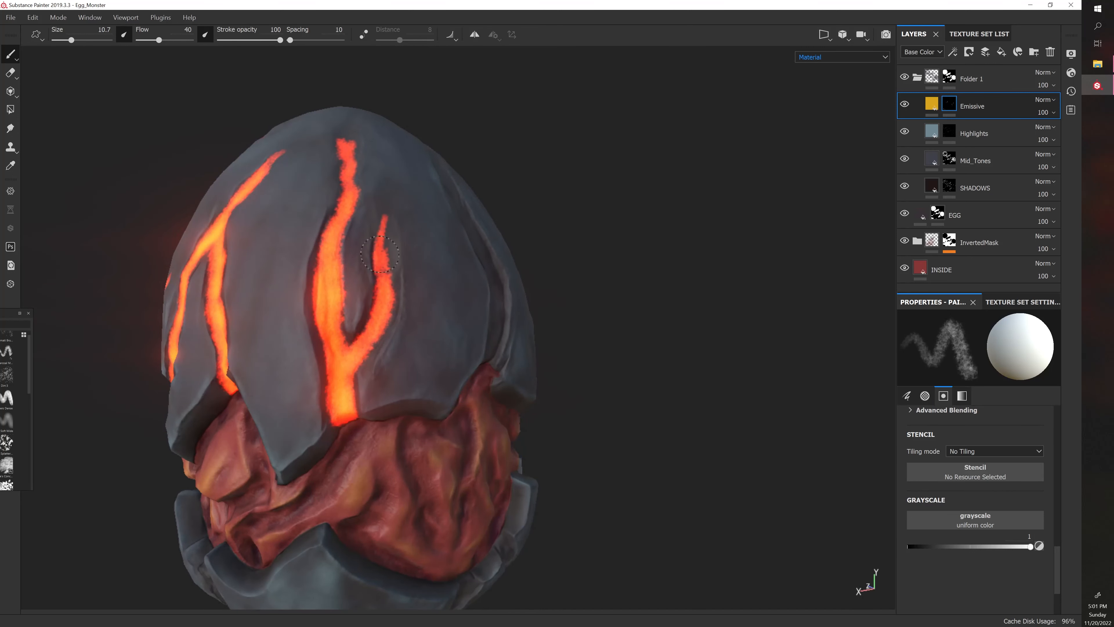
Set the brush size to 16.58 and paint a glowing crack from the shell's lower edge up the next rear groove
{"action": "mouse_move", "coordinate": [369, 339]}
{"action": "left_mouse_down", "text": "alt"}
{"action": "mouse_move", "coordinate": [587, 316]}
{"action": "mouse_move", "coordinate": [472, 324]}
{"action": "left_mouse_up", "text": "alt"}
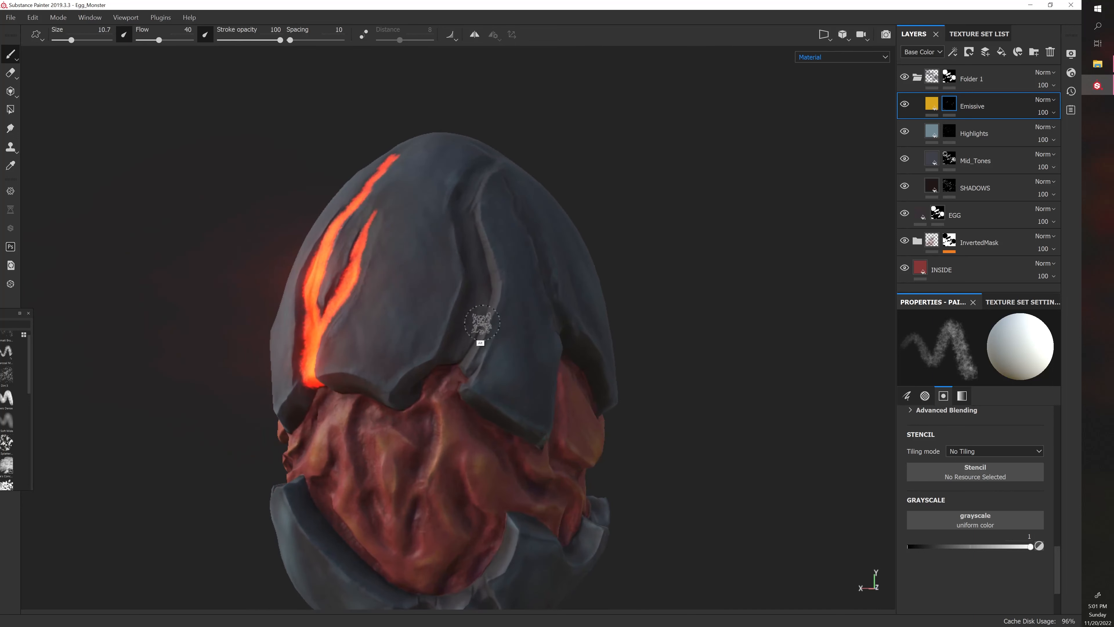
{"action": "right_click_drag", "start_coordinate": [448, 369], "coordinate": [458, 369], "text": "ctrl"}
{"action": "mouse_move", "coordinate": [447, 368]}
{"action": "left_mouse_down", "text": "alt"}
{"action": "mouse_move", "coordinate": [502, 336]}
{"action": "mouse_move", "coordinate": [539, 336]}
{"action": "left_mouse_up", "text": "alt"}
{"action": "right_click_drag", "start_coordinate": [285, 350], "coordinate": [295, 350], "text": "ctrl"}
{"action": "left_click_drag", "start_coordinate": [279, 364], "coordinate": [317, 298]}
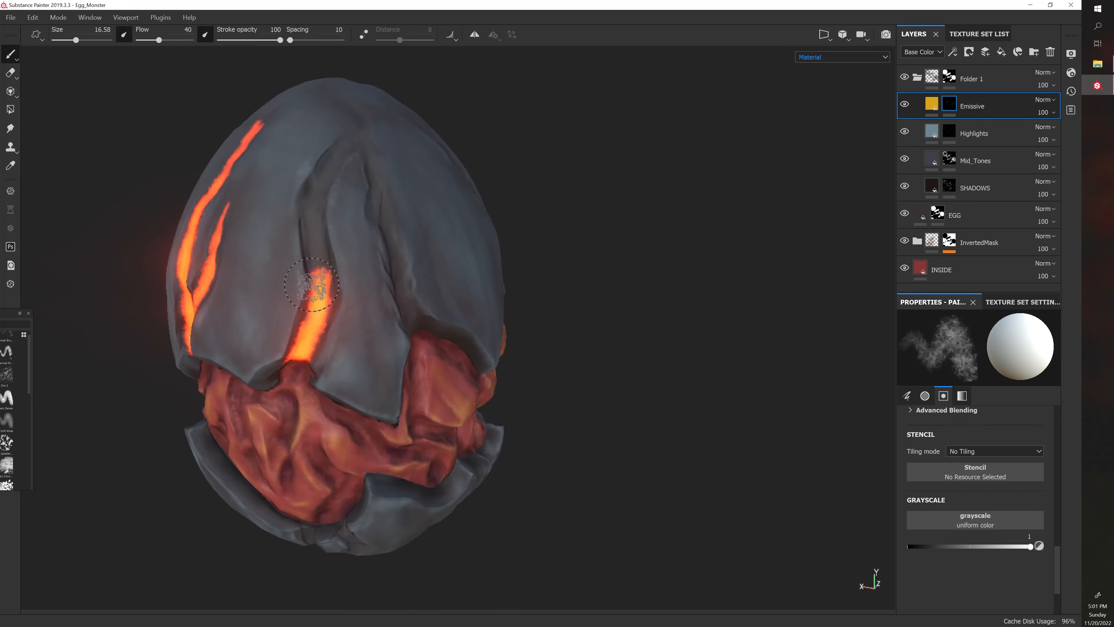
{"action": "mouse_move", "coordinate": [312, 307]}
{"action": "left_mouse_down"}
{"action": "mouse_move", "coordinate": [321, 311]}
{"action": "mouse_move", "coordinate": [316, 190]}
{"action": "left_mouse_up"}
Extend this crack to the crown and paint a second one down the neighbouring groove to the shell's lower edge
{"action": "mouse_move", "coordinate": [316, 191]}
{"action": "left_mouse_down"}
{"action": "mouse_move", "coordinate": [347, 163]}
{"action": "mouse_move", "coordinate": [358, 105]}
{"action": "left_mouse_up"}
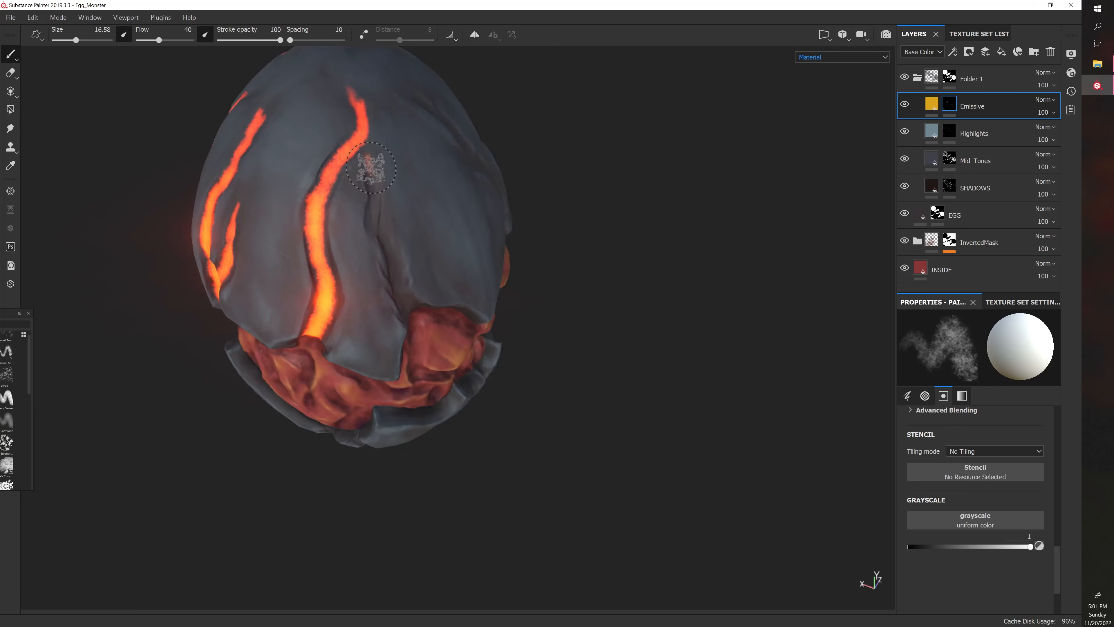
{"action": "mouse_move", "coordinate": [365, 161]}
{"action": "left_mouse_down"}
{"action": "mouse_move", "coordinate": [380, 253]}
{"action": "mouse_move", "coordinate": [400, 214]}
{"action": "left_mouse_up"}
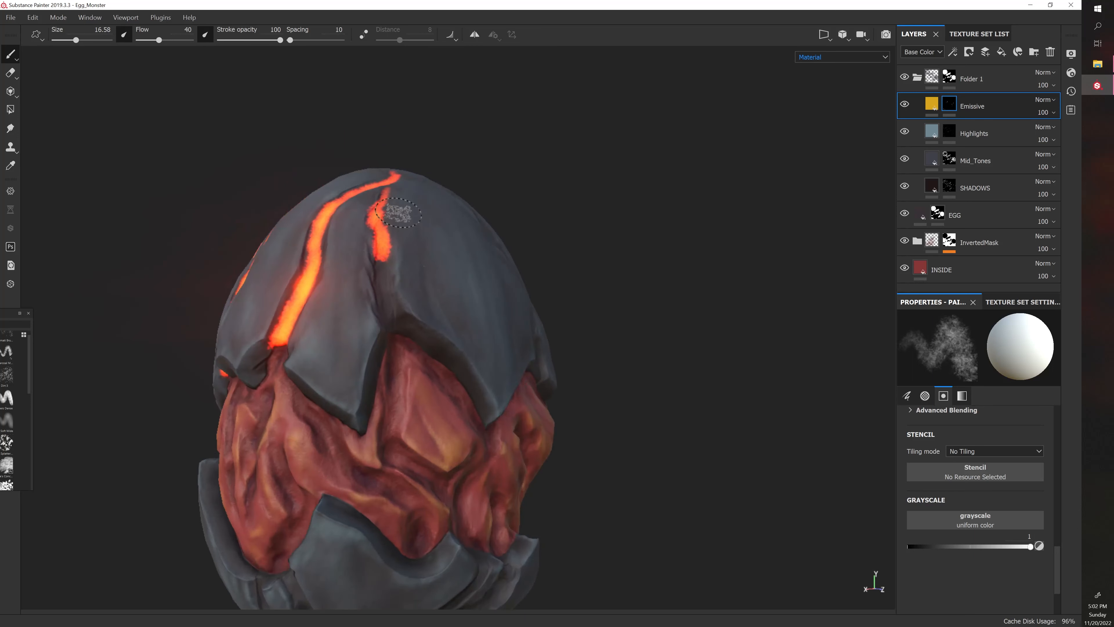
{"action": "left_click_drag", "start_coordinate": [381, 252], "coordinate": [394, 315]}
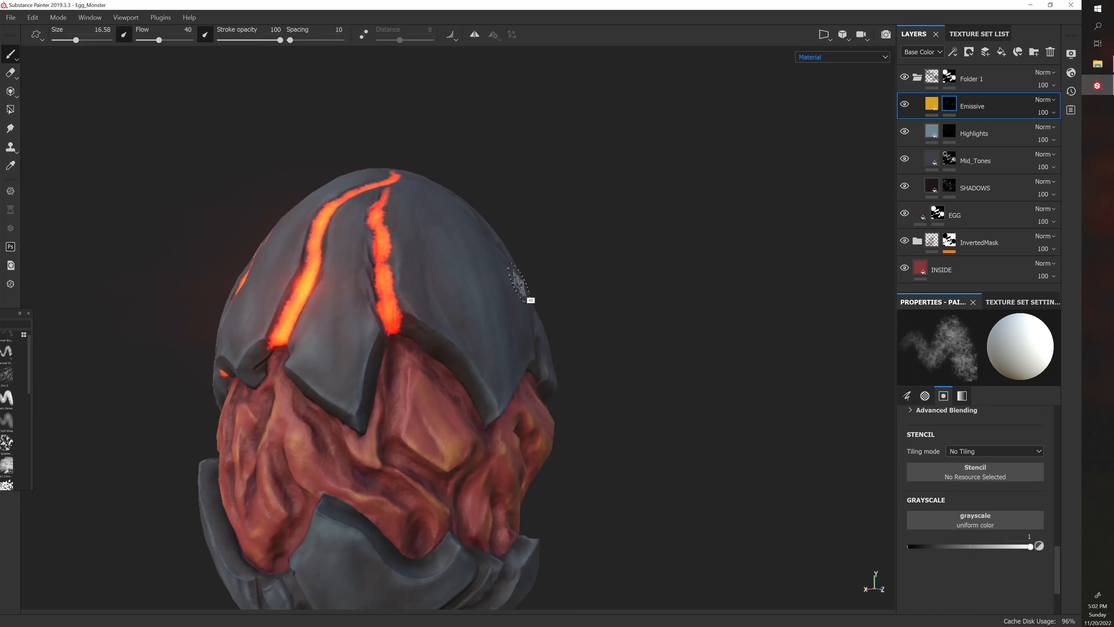
Paint a glowing crack with a forked upper end down the groove on the shell's other side to its lower edge
{"action": "left_click_drag", "start_coordinate": [518, 283], "coordinate": [481, 272], "text": "alt"}
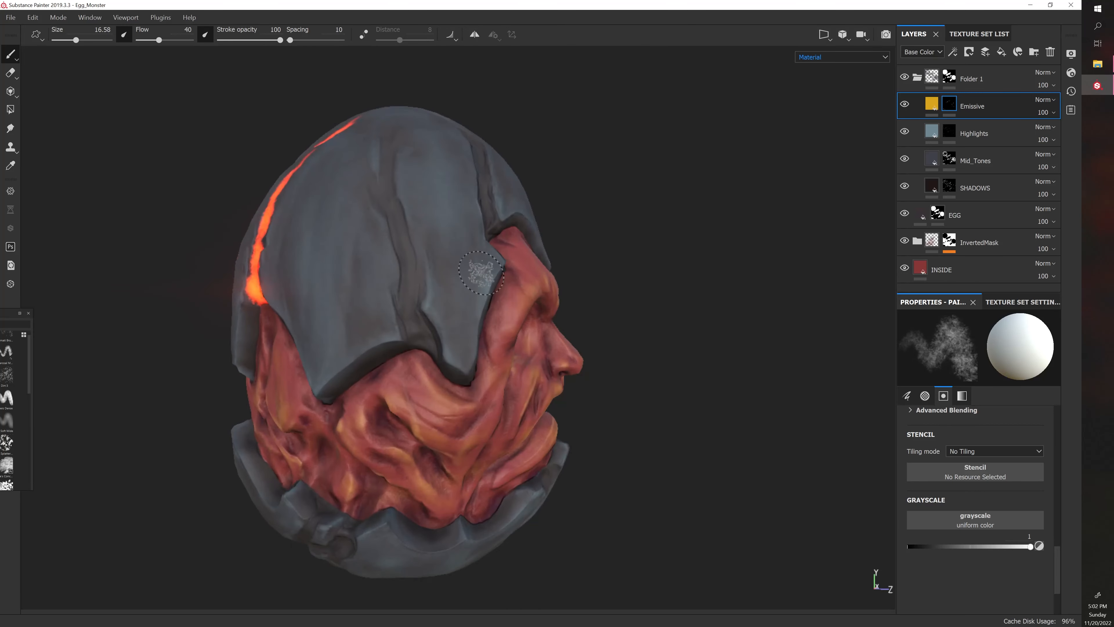
{"action": "mouse_move", "coordinate": [389, 140]}
{"action": "left_mouse_down"}
{"action": "mouse_move", "coordinate": [386, 206]}
{"action": "mouse_move", "coordinate": [410, 319]}
{"action": "left_mouse_up"}
{"action": "left_click_drag", "start_coordinate": [448, 292], "coordinate": [453, 256], "text": "alt"}
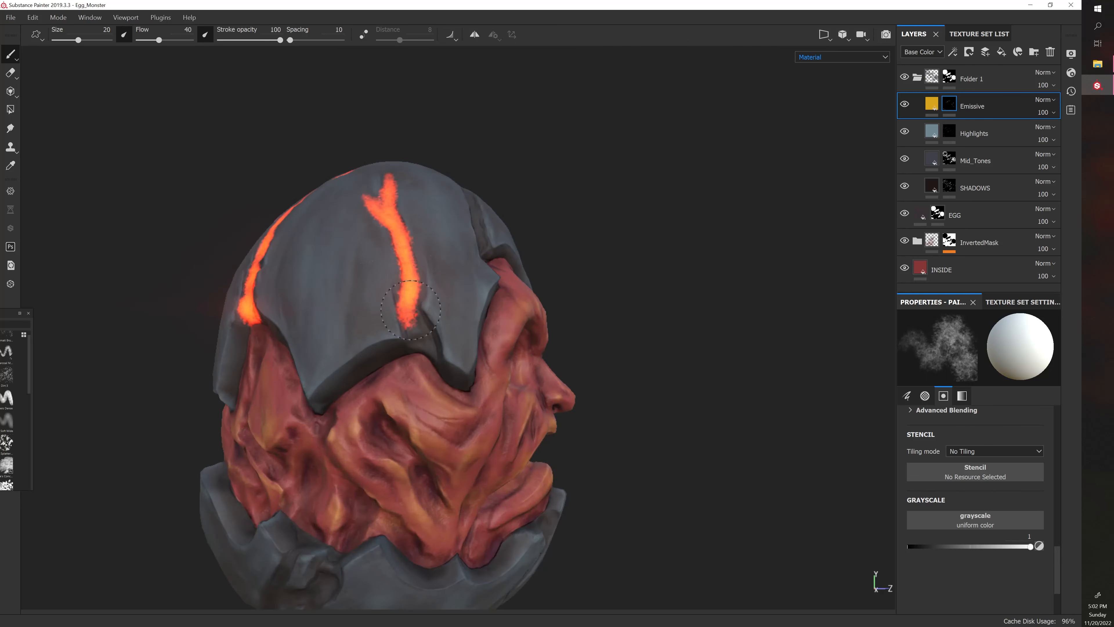
{"action": "mouse_move", "coordinate": [411, 310]}
{"action": "left_mouse_down"}
{"action": "mouse_move", "coordinate": [419, 340]}
{"action": "mouse_move", "coordinate": [423, 327]}
{"action": "mouse_move", "coordinate": [702, 287]}
{"action": "mouse_move", "coordinate": [515, 302]}
{"action": "mouse_move", "coordinate": [590, 307]}
{"action": "left_mouse_up"}
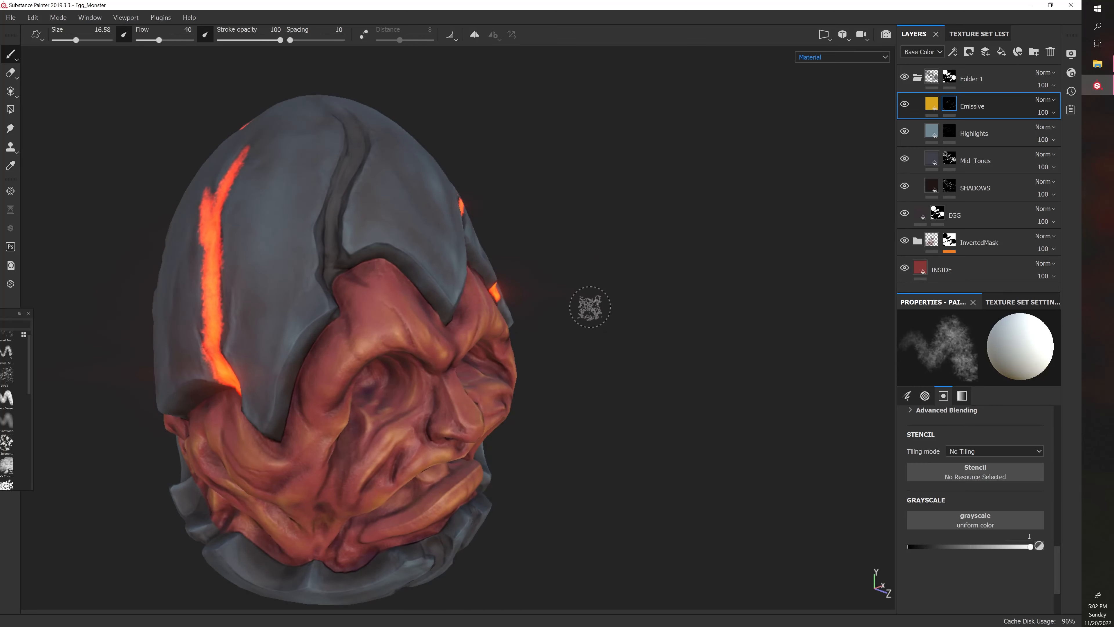
Set the brush size to 23.74 and paint a glowing crack down the curved groove from the crown to above the brow
{"action": "left_click_drag", "start_coordinate": [530, 211], "coordinate": [532, 272], "text": "alt"}
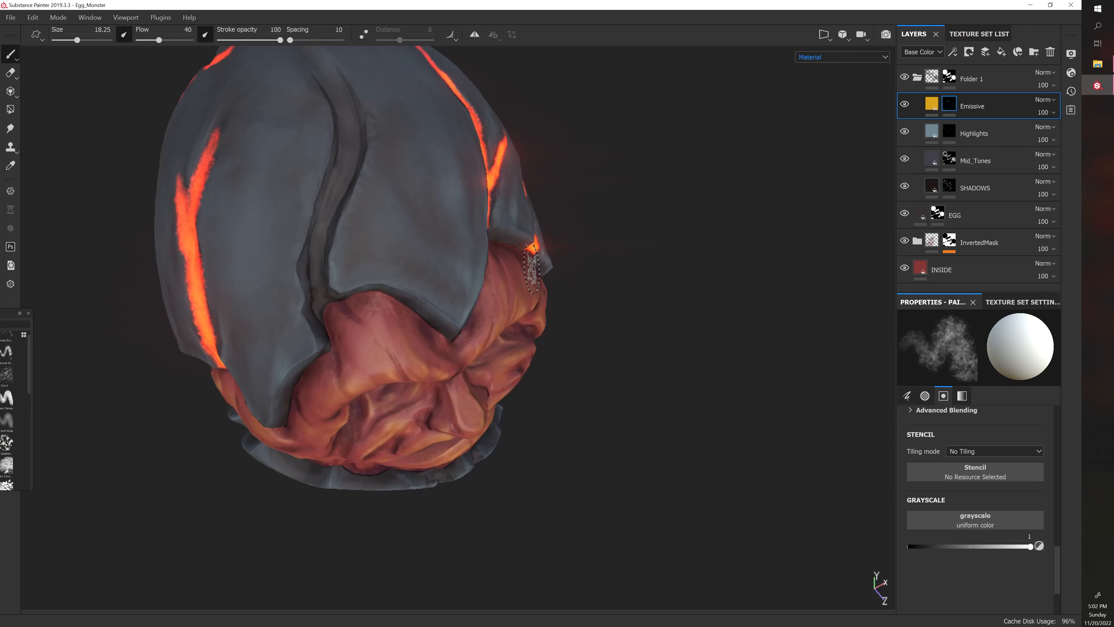
{"action": "middle_click_drag", "start_coordinate": [540, 273], "coordinate": [543, 357], "text": "alt"}
{"action": "key", "text": "bracketright"}
{"action": "key", "text": "bracketright"}
{"action": "key", "text": "bracketright"}
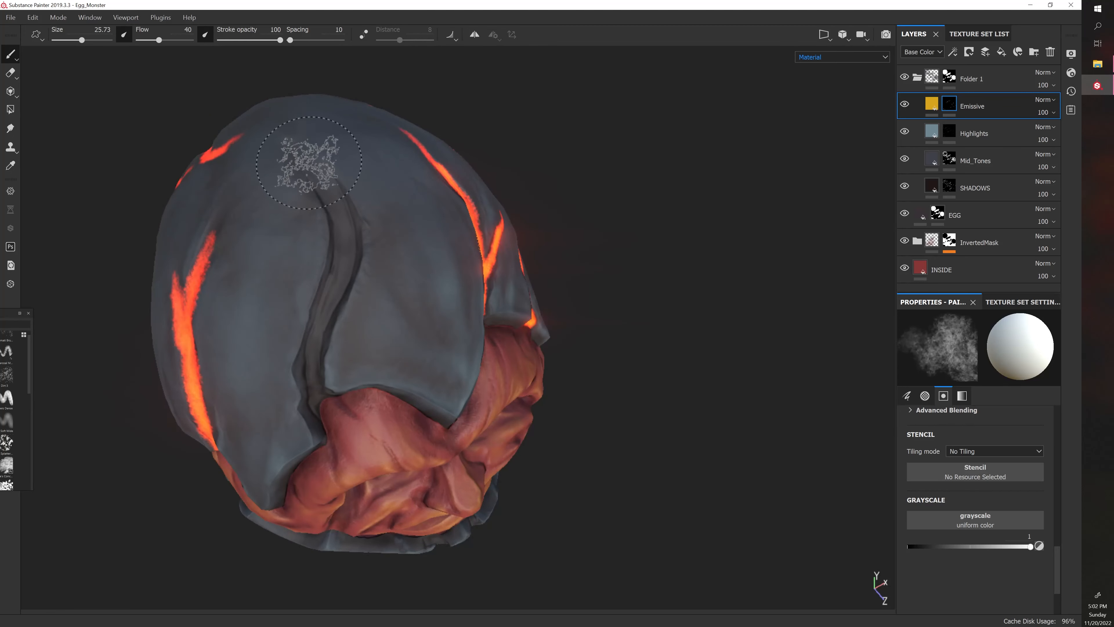
{"action": "key", "text": "bracketleft"}
{"action": "left_click_drag", "start_coordinate": [302, 151], "coordinate": [345, 267]}
{"action": "left_click_drag", "start_coordinate": [358, 278], "coordinate": [362, 229], "text": "alt"}
{"action": "mouse_move", "coordinate": [345, 263]}
{"action": "left_mouse_down"}
{"action": "mouse_move", "coordinate": [311, 365]}
{"action": "mouse_move", "coordinate": [313, 426]}
{"action": "left_mouse_up"}
{"action": "right_click_drag", "start_coordinate": [291, 392], "coordinate": [386, 333], "text": "alt"}
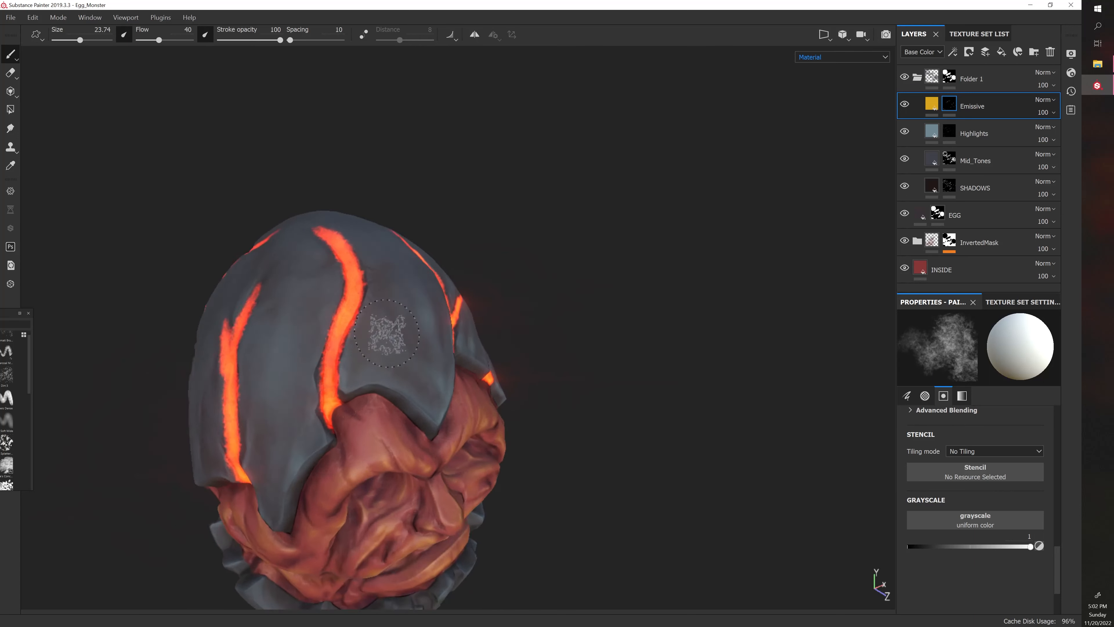
Reduce the brush size to 20 and paint two glowing cracks down the front grooves of the lower shell below the chin
{"action": "mouse_move", "coordinate": [387, 333]}
{"action": "left_mouse_down", "text": "alt"}
{"action": "mouse_move", "coordinate": [696, 378]}
{"action": "mouse_move", "coordinate": [627, 386]}
{"action": "mouse_move", "coordinate": [774, 383]}
{"action": "mouse_move", "coordinate": [631, 388]}
{"action": "mouse_move", "coordinate": [628, 324]}
{"action": "left_mouse_up", "text": "alt"}
{"action": "right_click_drag", "start_coordinate": [628, 325], "coordinate": [509, 405], "text": "alt"}
{"action": "left_click_drag", "start_coordinate": [508, 405], "coordinate": [464, 124], "text": "ctrl+alt"}
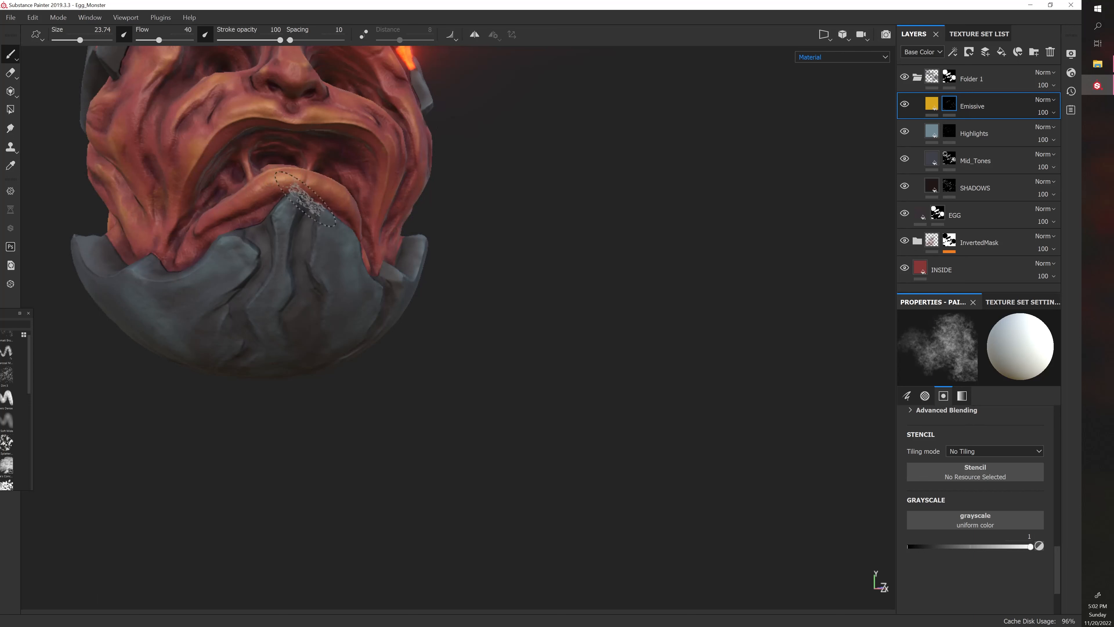
{"action": "key", "text": "bracketleft"}
{"action": "mouse_move", "coordinate": [310, 209]}
{"action": "left_mouse_down"}
{"action": "mouse_move", "coordinate": [262, 250]}
{"action": "mouse_move", "coordinate": [253, 288]}
{"action": "left_mouse_up"}
{"action": "mouse_move", "coordinate": [253, 287]}
{"action": "left_mouse_down", "text": "alt"}
{"action": "mouse_move", "coordinate": [268, 260]}
{"action": "mouse_move", "coordinate": [228, 393]}
{"action": "left_mouse_up", "text": "alt"}
{"action": "left_click_drag", "start_coordinate": [228, 393], "coordinate": [222, 332], "text": "alt"}
{"action": "left_click_drag", "start_coordinate": [345, 341], "coordinate": [320, 327], "text": "alt"}
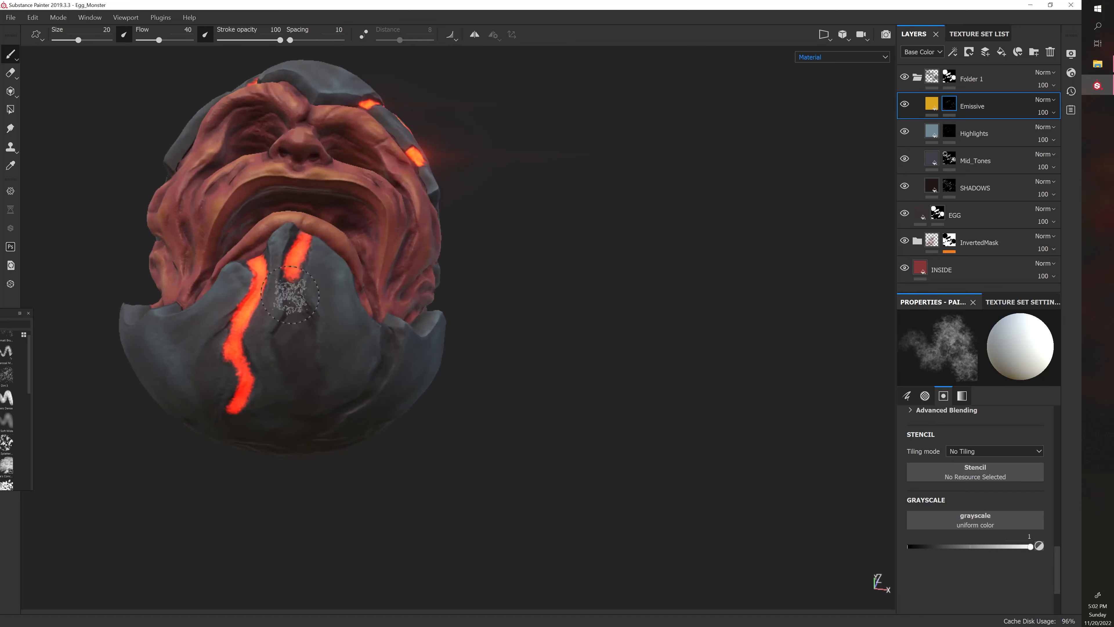
{"action": "mouse_move", "coordinate": [292, 277]}
{"action": "left_mouse_down"}
{"action": "mouse_move", "coordinate": [290, 332]}
{"action": "mouse_move", "coordinate": [309, 377]}
{"action": "mouse_move", "coordinate": [297, 336]}
{"action": "mouse_move", "coordinate": [310, 373]}
{"action": "mouse_move", "coordinate": [295, 344]}
{"action": "left_mouse_up"}
Paint another glowing crack down the groove beside the front cracks on the lower shell
{"action": "left_click_drag", "start_coordinate": [373, 381], "coordinate": [310, 408], "text": "alt"}
{"action": "mouse_move", "coordinate": [488, 392]}
{"action": "left_mouse_down", "text": "alt"}
{"action": "mouse_move", "coordinate": [482, 406]}
{"action": "mouse_move", "coordinate": [455, 401]}
{"action": "left_mouse_up", "text": "alt"}
{"action": "mouse_move", "coordinate": [382, 312]}
{"action": "left_mouse_down"}
{"action": "mouse_move", "coordinate": [389, 368]}
{"action": "mouse_move", "coordinate": [354, 431]}
{"action": "left_mouse_up"}
Paint a glowing crack down from the notch at the lower shell's side and extend its tip with brush size 21.83
{"action": "mouse_move", "coordinate": [437, 389]}
{"action": "left_mouse_down", "text": "alt"}
{"action": "mouse_move", "coordinate": [423, 424]}
{"action": "mouse_move", "coordinate": [356, 373]}
{"action": "mouse_move", "coordinate": [487, 459]}
{"action": "mouse_move", "coordinate": [464, 447]}
{"action": "left_mouse_up", "text": "alt"}
{"action": "left_click", "coordinate": [240, 309]}
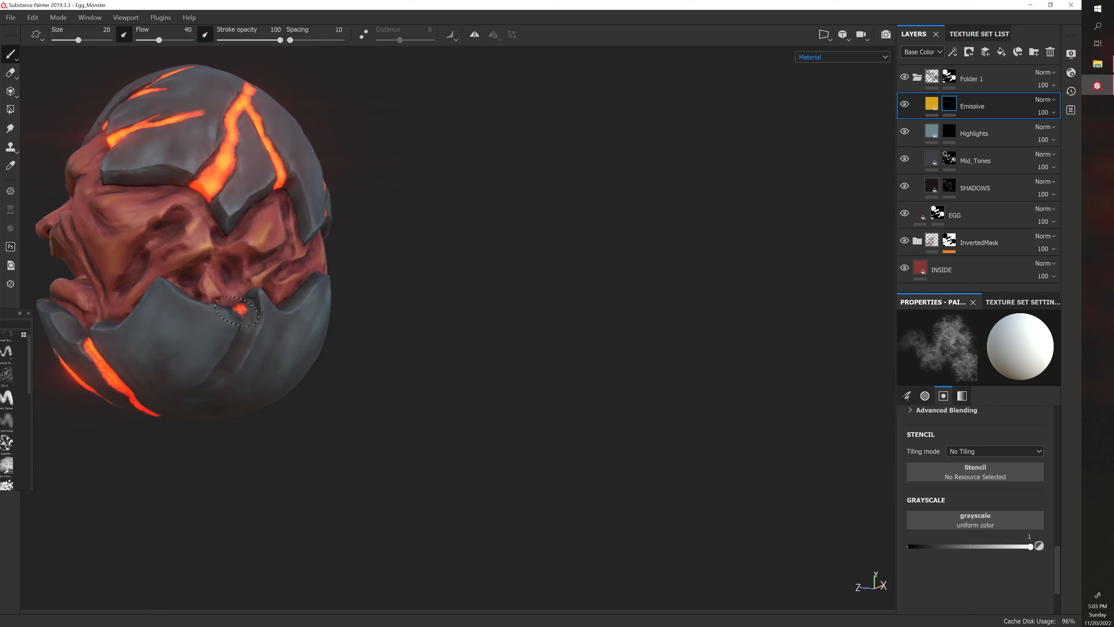
{"action": "left_click_drag", "start_coordinate": [248, 319], "coordinate": [215, 401]}
{"action": "left_click_drag", "start_coordinate": [329, 395], "coordinate": [298, 373], "text": "alt"}
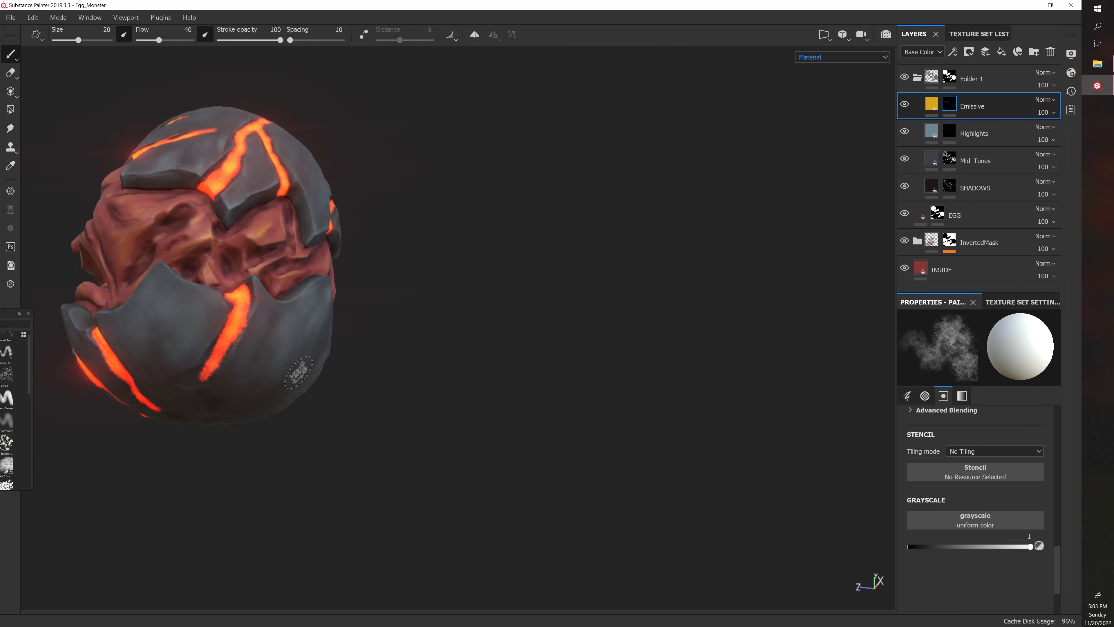
{"action": "key", "text": "bracketright"}
{"action": "left_click_drag", "start_coordinate": [191, 378], "coordinate": [228, 352]}
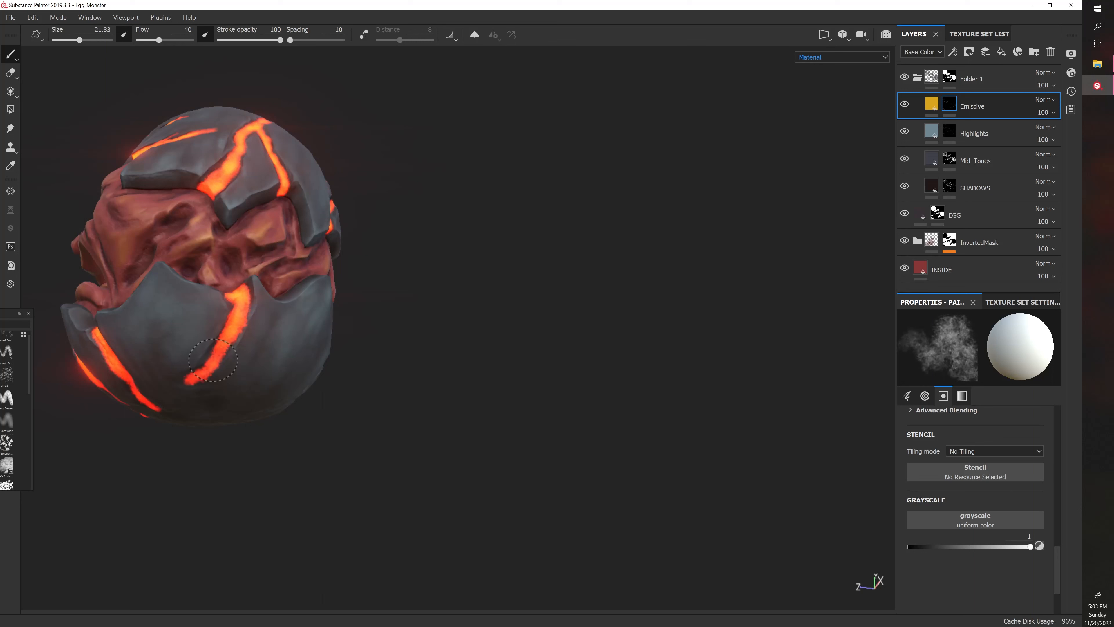
Enlarge the brush to 23.74 and paint a glowing crack from the rim down the back of the lower shell
{"action": "mouse_move", "coordinate": [302, 341]}
{"action": "left_mouse_down", "text": "alt"}
{"action": "mouse_move", "coordinate": [231, 356]}
{"action": "mouse_move", "coordinate": [231, 443]}
{"action": "mouse_move", "coordinate": [305, 366]}
{"action": "left_mouse_up", "text": "alt"}
{"action": "left_click_drag", "start_coordinate": [433, 387], "coordinate": [385, 344], "text": "alt"}
{"action": "right_click_drag", "start_coordinate": [382, 344], "coordinate": [443, 420], "text": "shift"}
{"action": "middle_click_drag", "start_coordinate": [443, 419], "coordinate": [507, 384], "text": "alt"}
{"action": "key", "text": "bracketright"}
{"action": "left_click_drag", "start_coordinate": [301, 260], "coordinate": [303, 274]}
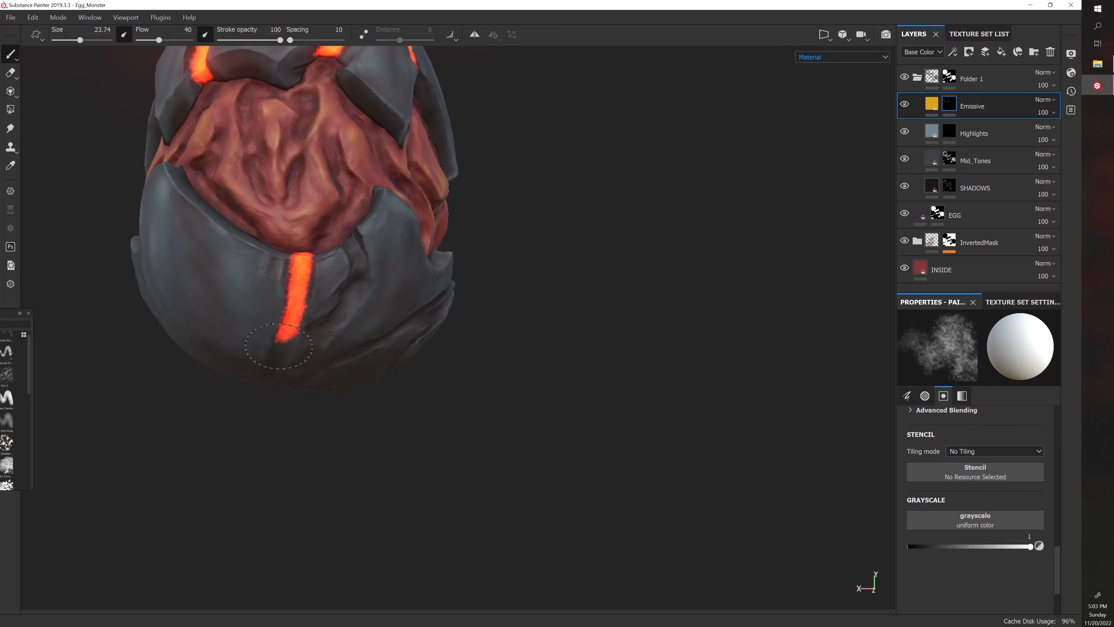
Lengthen the lower shell's rear crack and paint a second branch beside it from the rim notch
{"action": "left_click_drag", "start_coordinate": [278, 346], "coordinate": [299, 282], "text": "alt"}
{"action": "left_click_drag", "start_coordinate": [248, 462], "coordinate": [349, 274], "text": "alt"}
{"action": "left_click_drag", "start_coordinate": [446, 265], "coordinate": [425, 267], "text": "alt"}
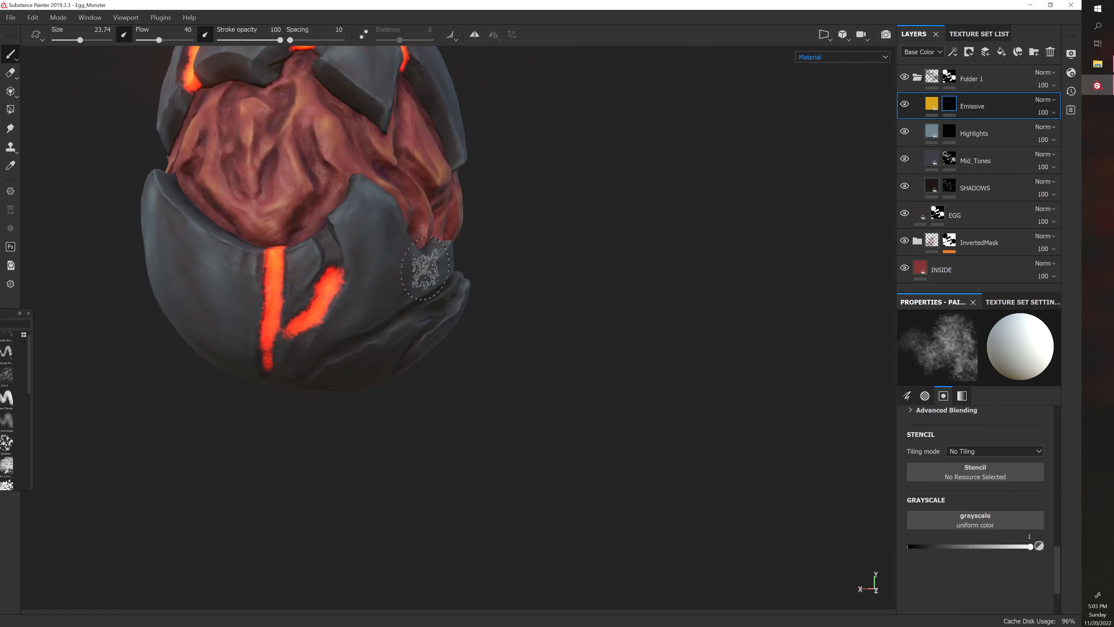
{"action": "left_click_drag", "start_coordinate": [325, 238], "coordinate": [328, 248]}
Reduce the brush size to 18.25 and extend the second rear branch towards the bottom of the shell
{"action": "left_click_drag", "start_coordinate": [533, 294], "coordinate": [456, 286], "text": "alt"}
{"action": "key", "text": "bracketleft"}
{"action": "key", "text": "bracketleft"}
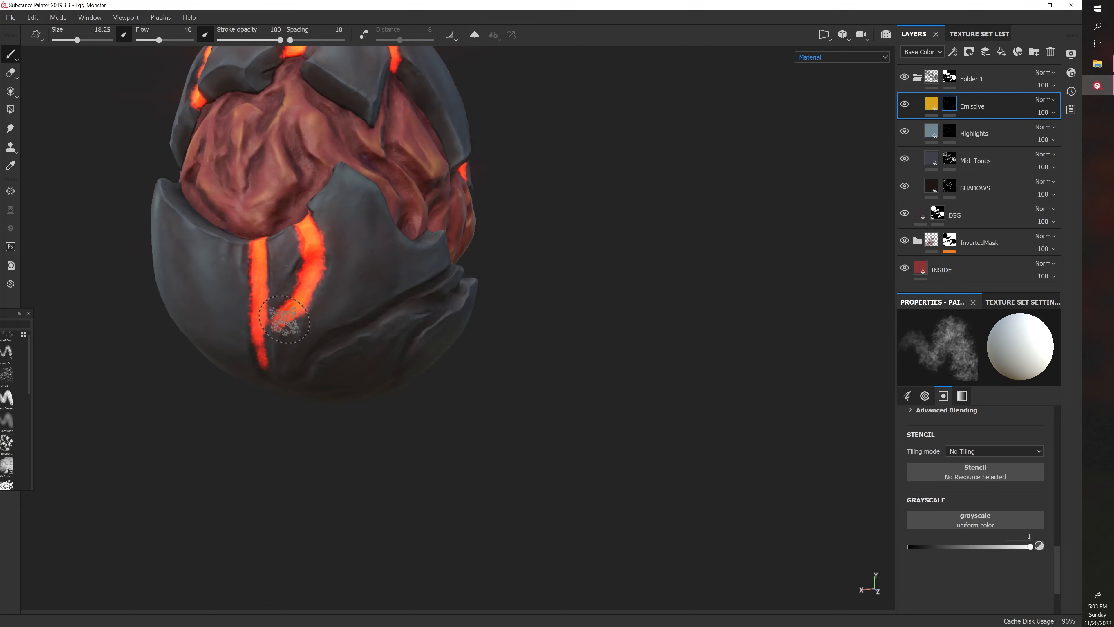
{"action": "left_click_drag", "start_coordinate": [285, 320], "coordinate": [301, 407], "text": "alt"}
{"action": "left_click_drag", "start_coordinate": [356, 490], "coordinate": [331, 381], "text": "alt"}
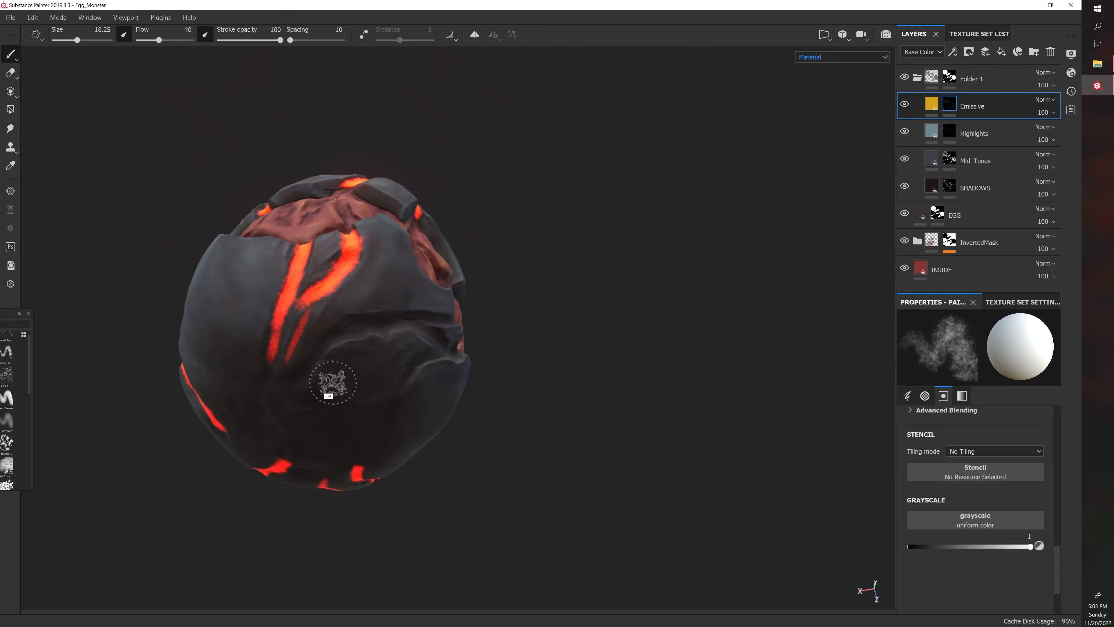
Paint a glowing crack from the lower shell's neighbouring rim notch with a downward branch, and refine the branch with brush size 12.05
{"action": "mouse_move", "coordinate": [311, 311]}
{"action": "left_mouse_down", "text": "alt"}
{"action": "mouse_move", "coordinate": [472, 373]}
{"action": "mouse_move", "coordinate": [529, 322]}
{"action": "mouse_move", "coordinate": [311, 304]}
{"action": "mouse_move", "coordinate": [505, 303]}
{"action": "left_mouse_up", "text": "alt"}
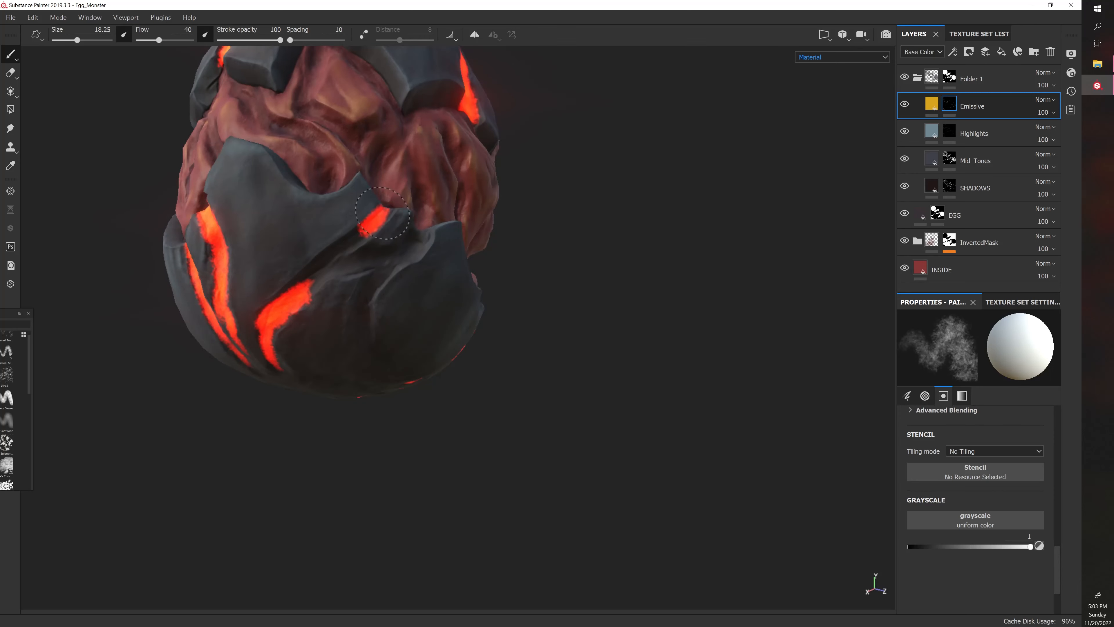
{"action": "mouse_move", "coordinate": [532, 281]}
{"action": "left_mouse_down", "text": "alt"}
{"action": "mouse_move", "coordinate": [327, 278]}
{"action": "mouse_move", "coordinate": [462, 279]}
{"action": "left_mouse_up", "text": "alt"}
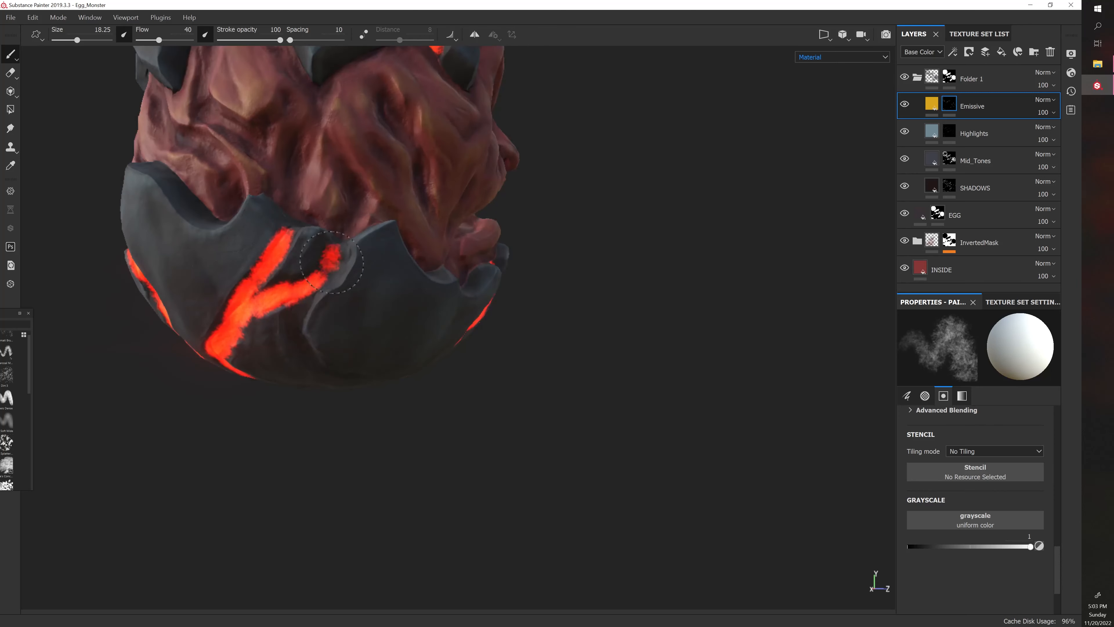
{"action": "mouse_move", "coordinate": [337, 249]}
{"action": "left_mouse_down", "text": "alt"}
{"action": "mouse_move", "coordinate": [293, 395]}
{"action": "mouse_move", "coordinate": [311, 307]}
{"action": "mouse_move", "coordinate": [333, 297]}
{"action": "left_mouse_up", "text": "alt"}
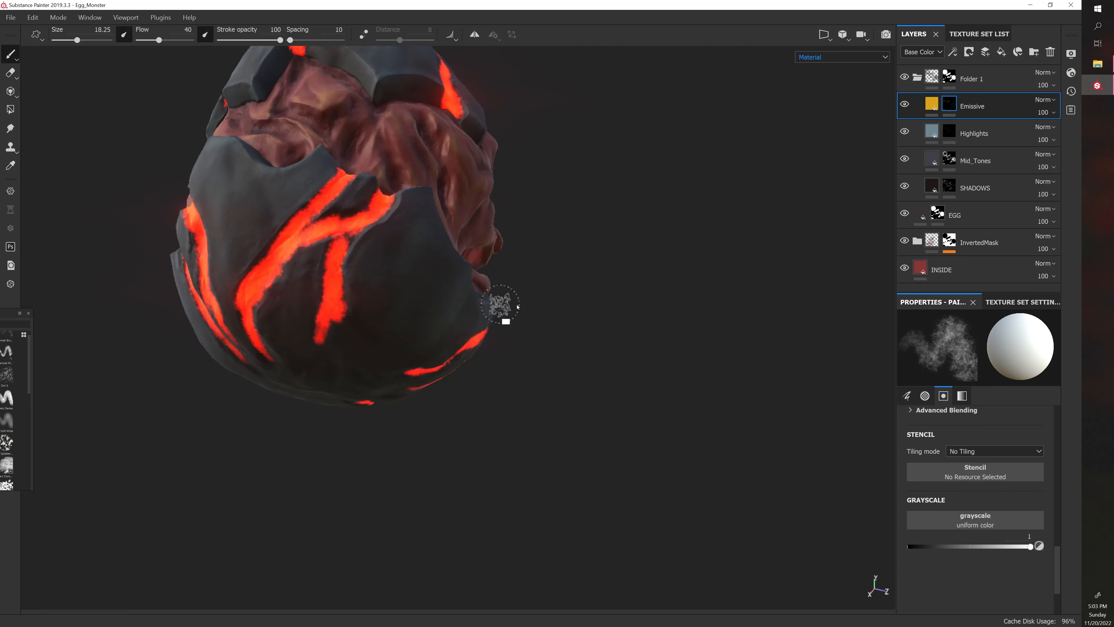
{"action": "left_click_drag", "start_coordinate": [504, 303], "coordinate": [579, 287], "text": "alt"}
{"action": "right_click_drag", "start_coordinate": [294, 283], "coordinate": [283, 284], "text": "ctrl"}
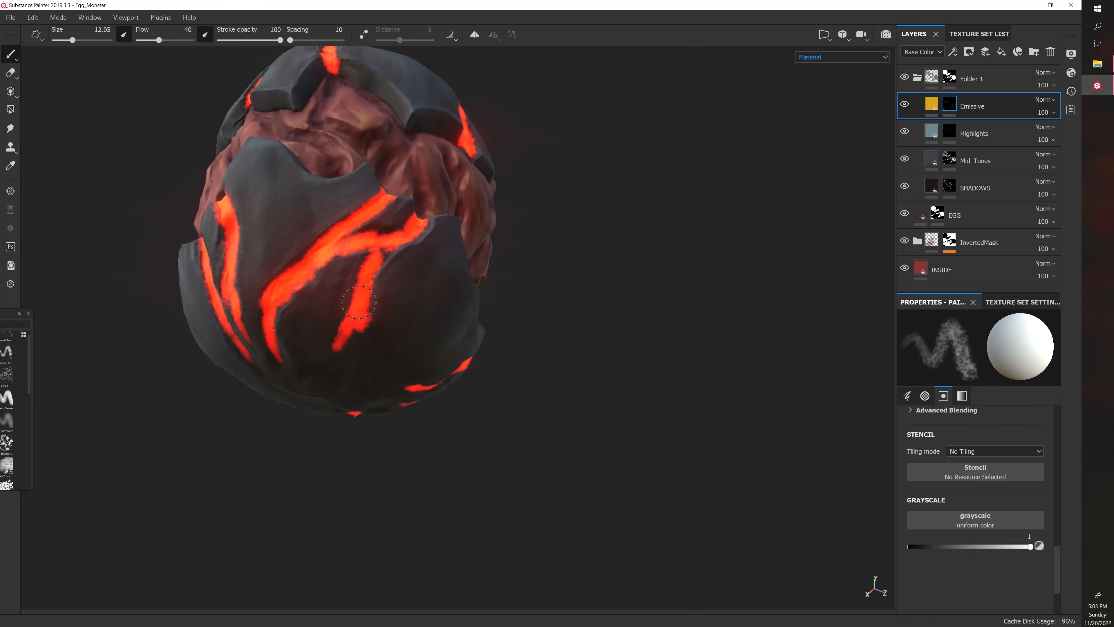
Inspect the glowing cracks around the whole egg and save the project
{"action": "mouse_move", "coordinate": [540, 326]}
{"action": "left_mouse_down", "text": "alt"}
{"action": "mouse_move", "coordinate": [353, 386]}
{"action": "mouse_move", "coordinate": [331, 378]}
{"action": "mouse_move", "coordinate": [379, 391]}
{"action": "left_mouse_up", "text": "alt"}
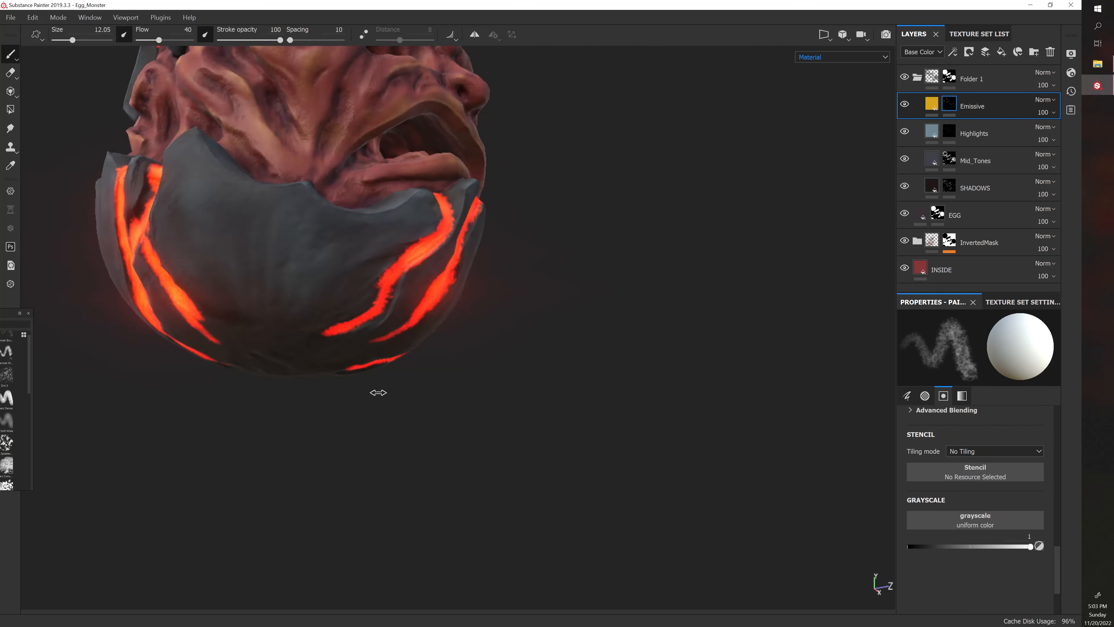
{"action": "left_click_drag", "start_coordinate": [434, 414], "coordinate": [349, 440], "text": "alt"}
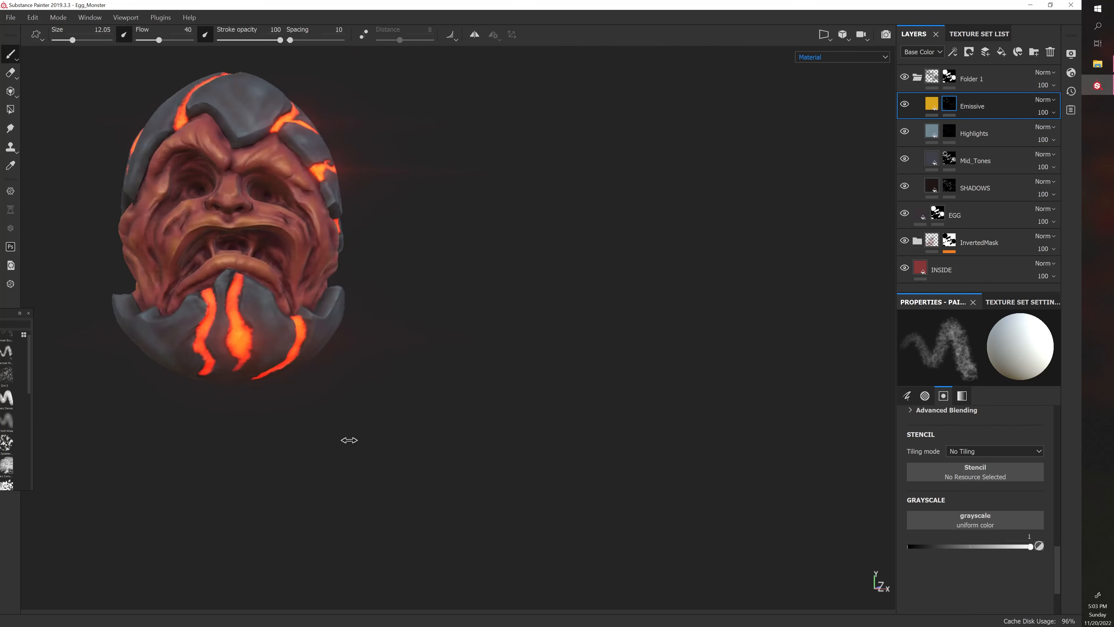
{"action": "left_click_drag", "start_coordinate": [387, 398], "coordinate": [434, 422], "text": "alt"}
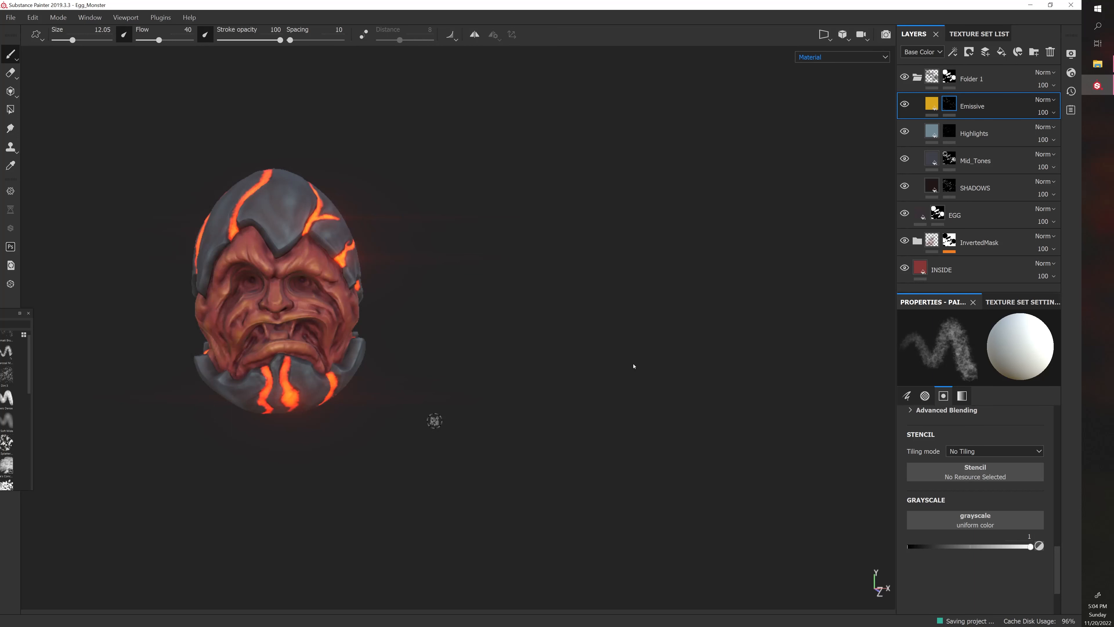
Set the brush's grayscale value to 0 for erasing from the mask and its flow to 25
{"action": "left_click_drag", "start_coordinate": [1031, 546], "coordinate": [891, 538]}
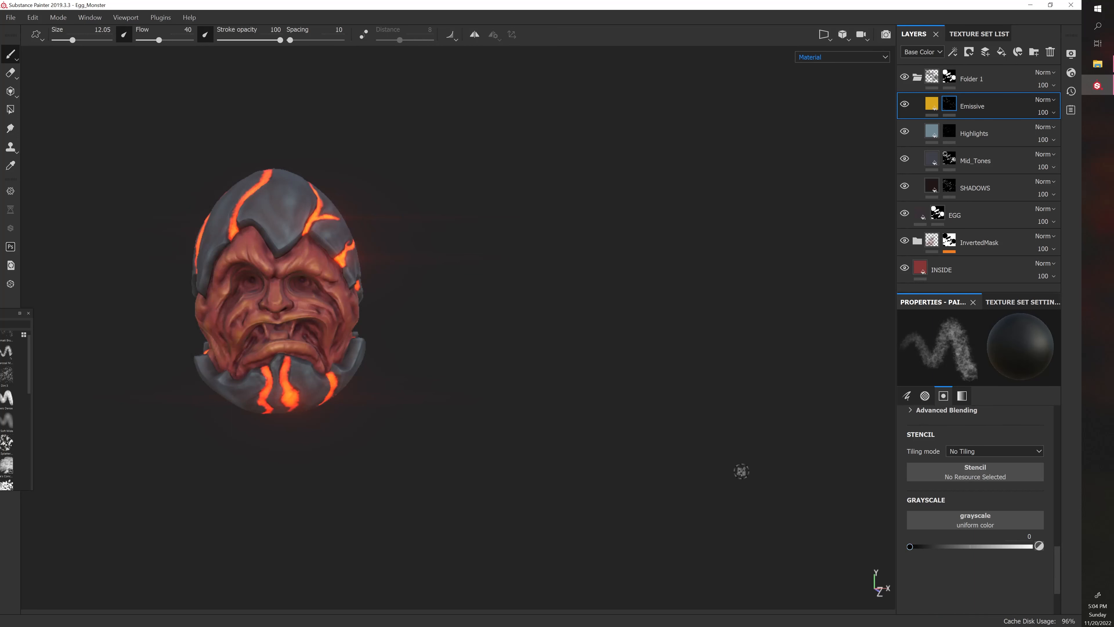
{"action": "scroll", "coordinate": [512, 305], "scroll_direction": "up", "scroll_amount": 5}
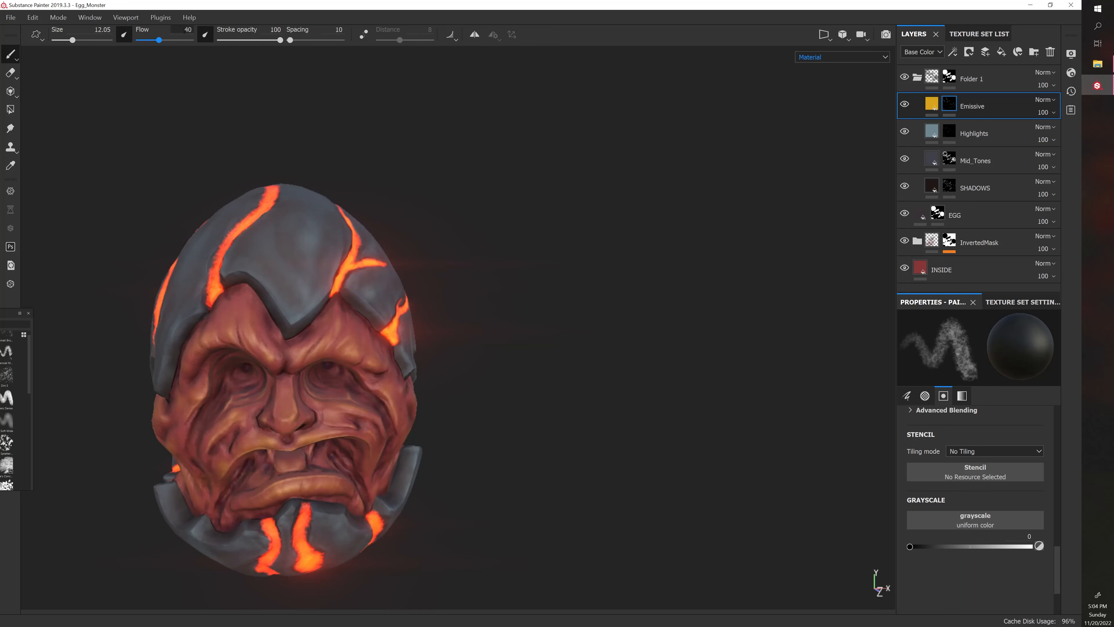
{"action": "type", "text": "25"}
{"action": "key", "text": "Return"}
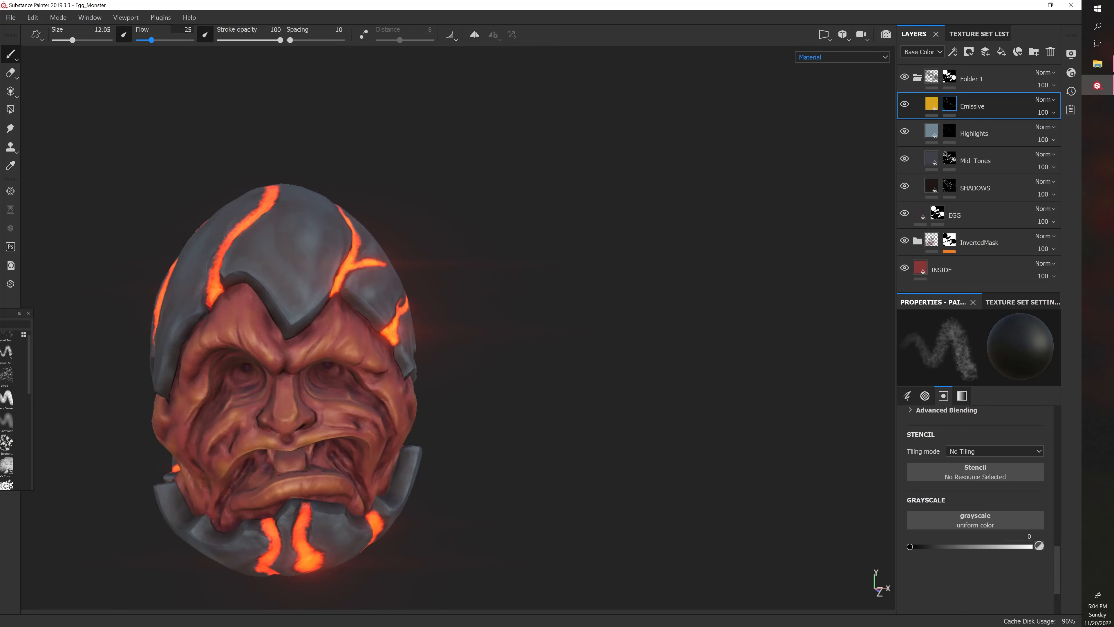
{"action": "mouse_move", "coordinate": [421, 147]}
{"action": "left_mouse_down", "text": "alt"}
{"action": "mouse_move", "coordinate": [490, 304]}
{"action": "mouse_move", "coordinate": [490, 252]}
{"action": "mouse_move", "coordinate": [574, 252]}
{"action": "mouse_move", "coordinate": [612, 268]}
{"action": "mouse_move", "coordinate": [601, 254]}
{"action": "mouse_move", "coordinate": [552, 304]}
{"action": "mouse_move", "coordinate": [613, 282]}
{"action": "left_mouse_up", "text": "alt"}
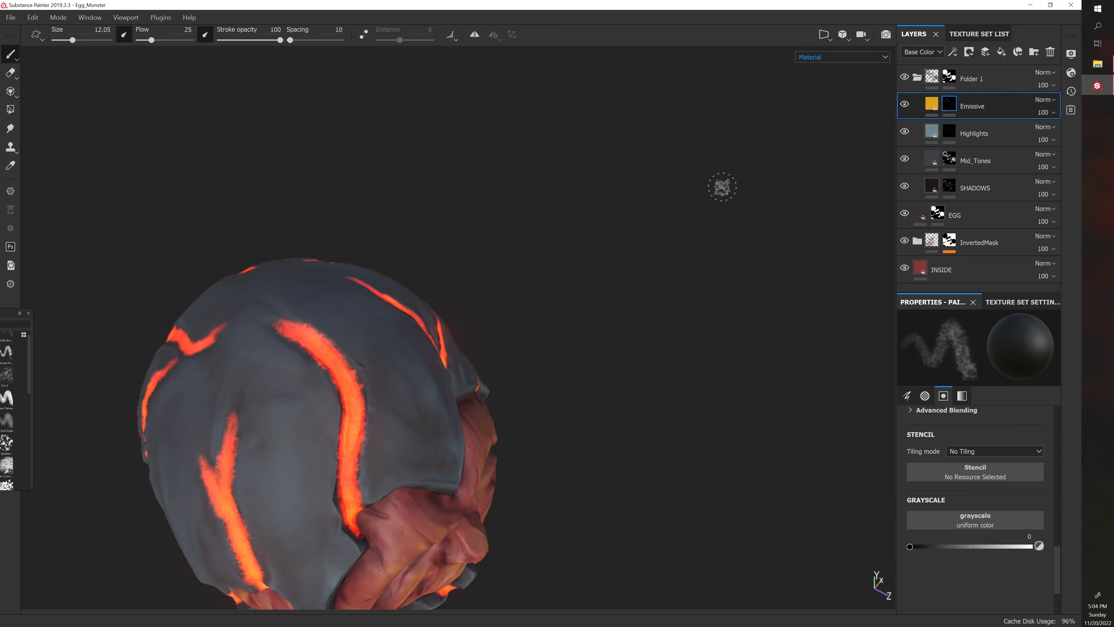
Compare height values of -0.6837 and 0.5349 on the Emissive layer's fill and set the height to 0.5
{"action": "left_click", "coordinate": [931, 106]}
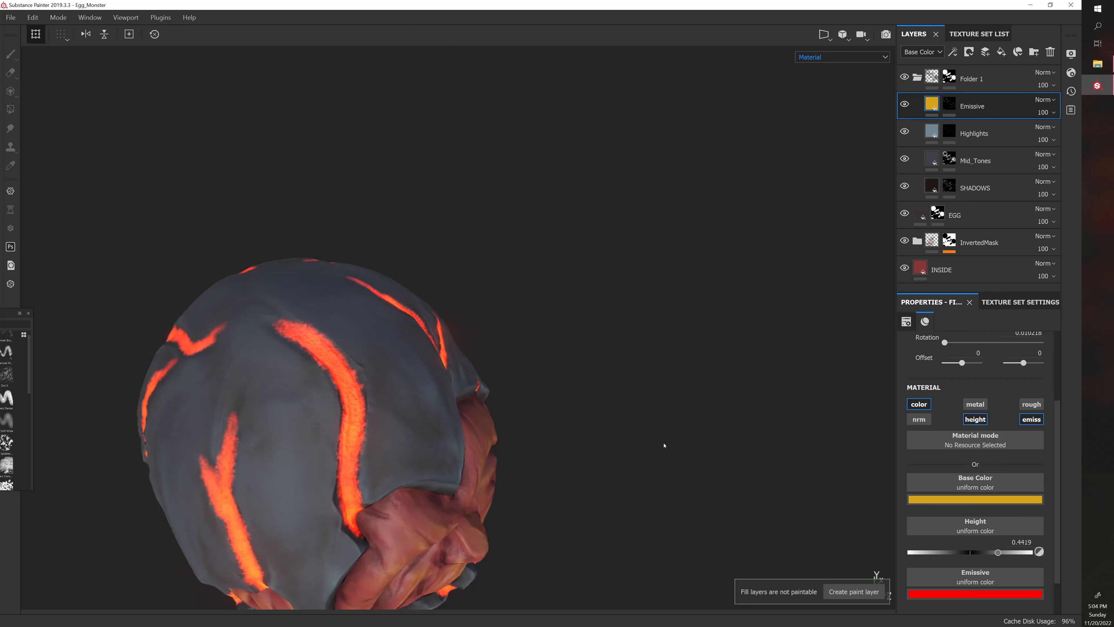
{"action": "mouse_move", "coordinate": [664, 446]}
{"action": "left_mouse_down", "text": "alt"}
{"action": "mouse_move", "coordinate": [602, 341]}
{"action": "mouse_move", "coordinate": [637, 316]}
{"action": "mouse_move", "coordinate": [592, 316]}
{"action": "mouse_move", "coordinate": [590, 358]}
{"action": "mouse_move", "coordinate": [575, 371]}
{"action": "mouse_move", "coordinate": [595, 373]}
{"action": "mouse_move", "coordinate": [570, 381]}
{"action": "left_mouse_up", "text": "alt"}
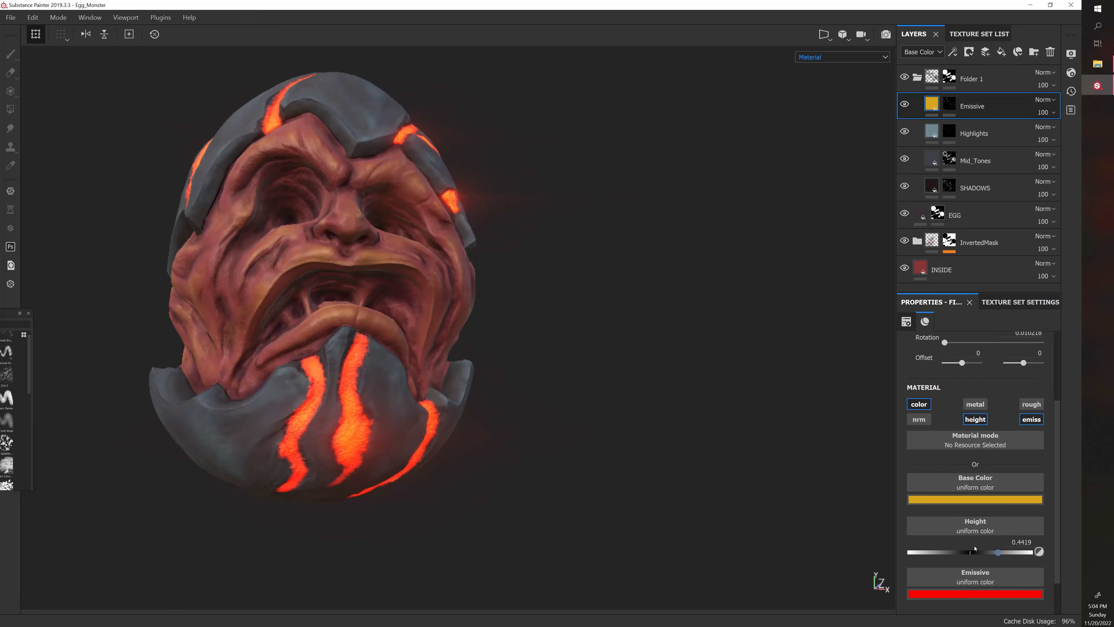
{"action": "left_click_drag", "start_coordinate": [994, 554], "coordinate": [949, 545]}
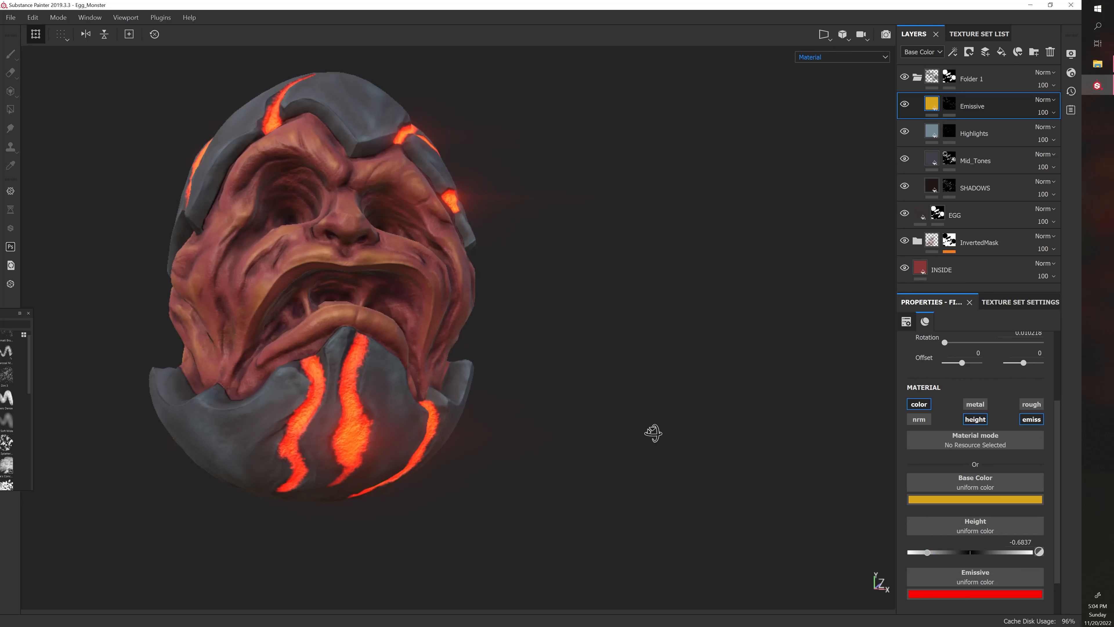
{"action": "left_click_drag", "start_coordinate": [653, 433], "coordinate": [687, 446], "text": "alt"}
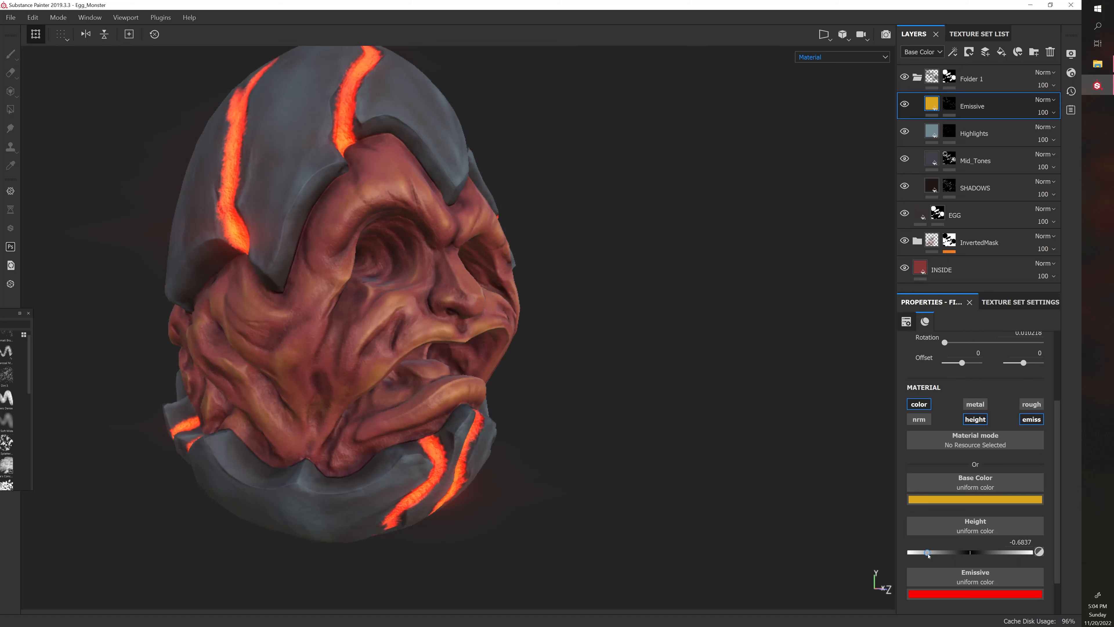
{"action": "left_click_drag", "start_coordinate": [981, 556], "coordinate": [1004, 554]}
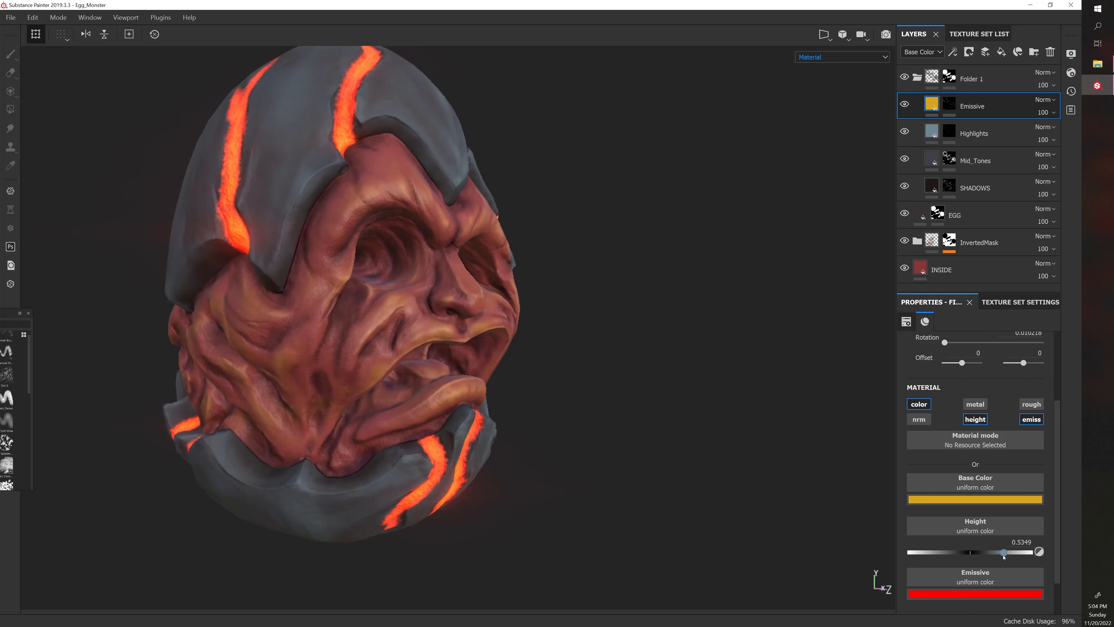
{"action": "left_click_drag", "start_coordinate": [772, 439], "coordinate": [832, 446], "text": "alt"}
{"action": "right_click_drag", "start_coordinate": [775, 423], "coordinate": [723, 438], "text": "alt"}
{"action": "left_click_drag", "start_coordinate": [721, 439], "coordinate": [547, 402], "text": "alt"}
{"action": "right_click_drag", "start_coordinate": [563, 398], "coordinate": [590, 324], "text": "alt"}
{"action": "left_click_drag", "start_coordinate": [589, 325], "coordinate": [592, 369], "text": "alt"}
{"action": "middle_click_drag", "start_coordinate": [597, 308], "coordinate": [607, 409], "text": "alt"}
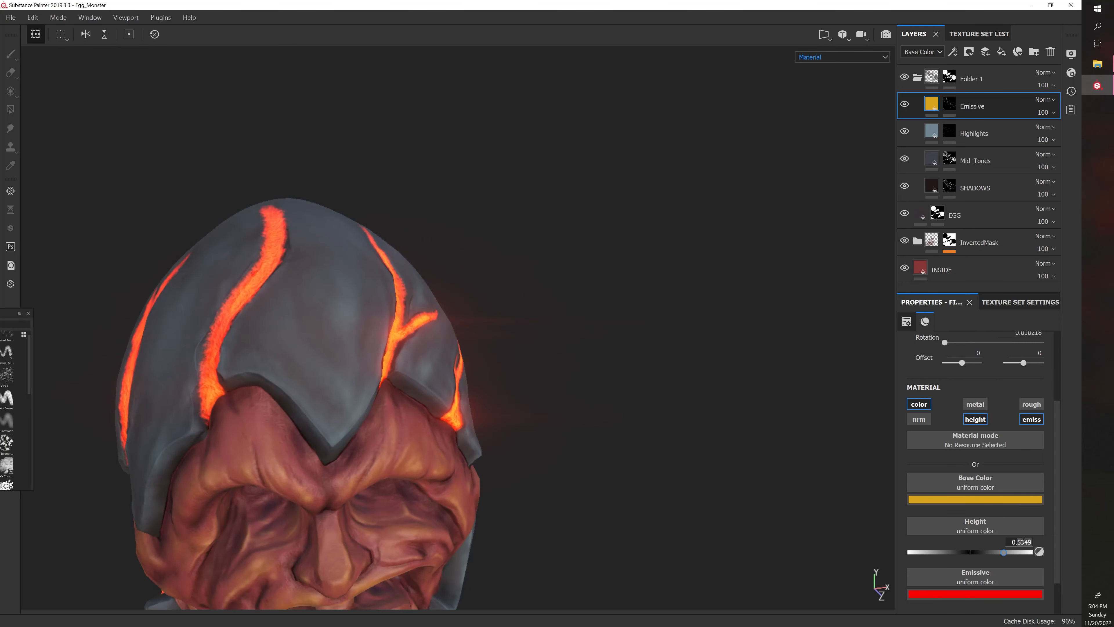
{"action": "left_click_drag", "start_coordinate": [689, 414], "coordinate": [678, 361], "text": "alt"}
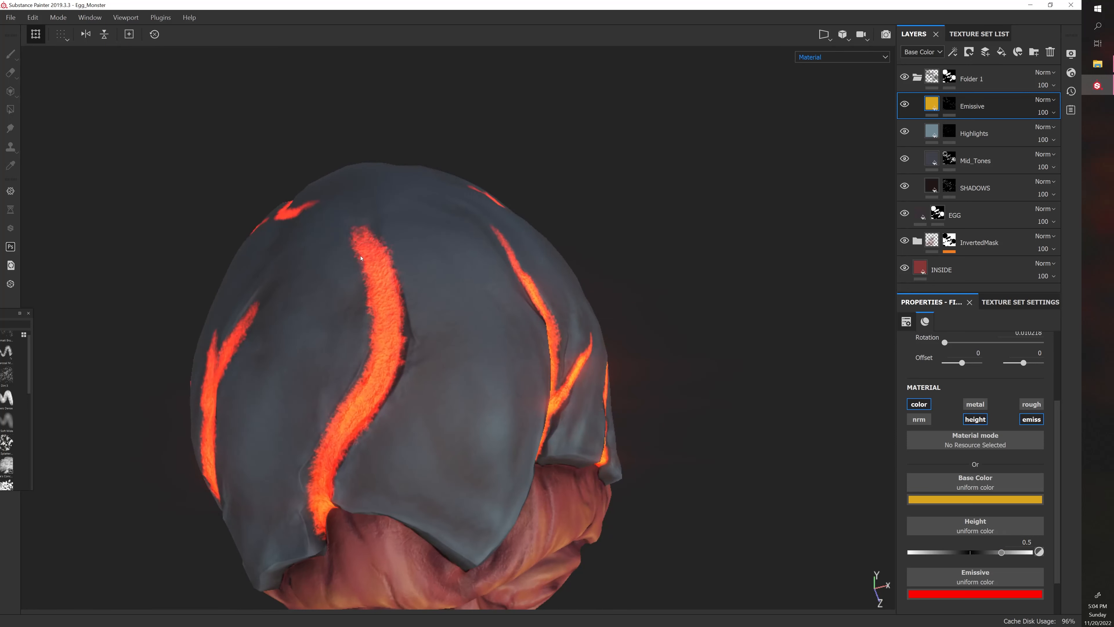
Return to the Emissive layer's mask and fade the upper tip of the large front crack with brush sizes 21.83 and 16.58
{"action": "left_click", "coordinate": [361, 258]}
{"action": "left_click", "coordinate": [949, 104]}
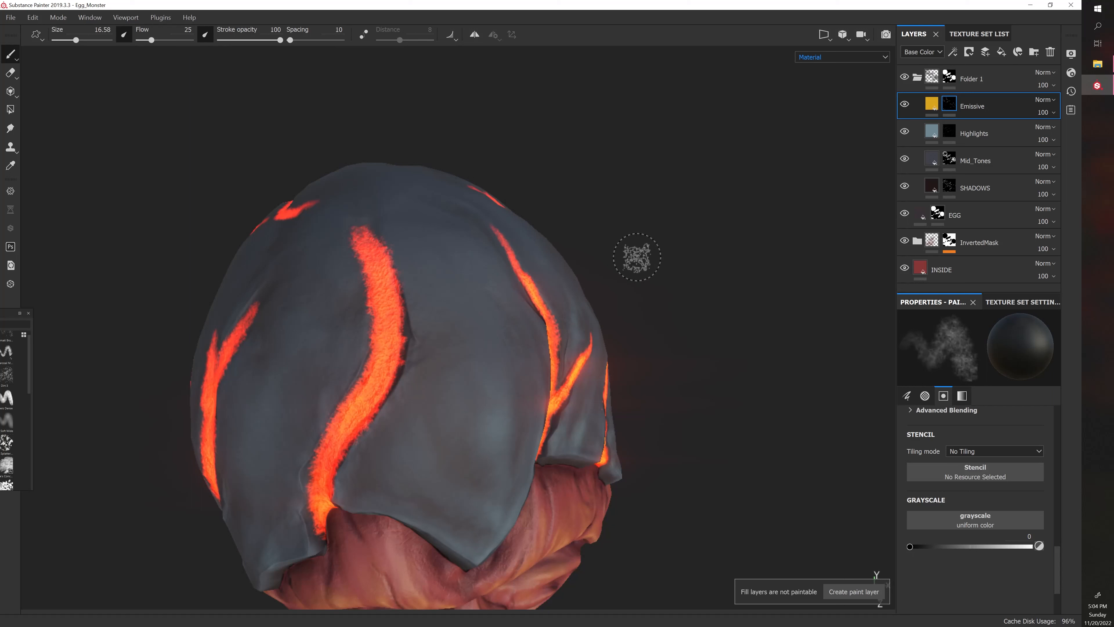
{"action": "right_click_drag", "start_coordinate": [637, 257], "coordinate": [661, 268], "text": "ctrl"}
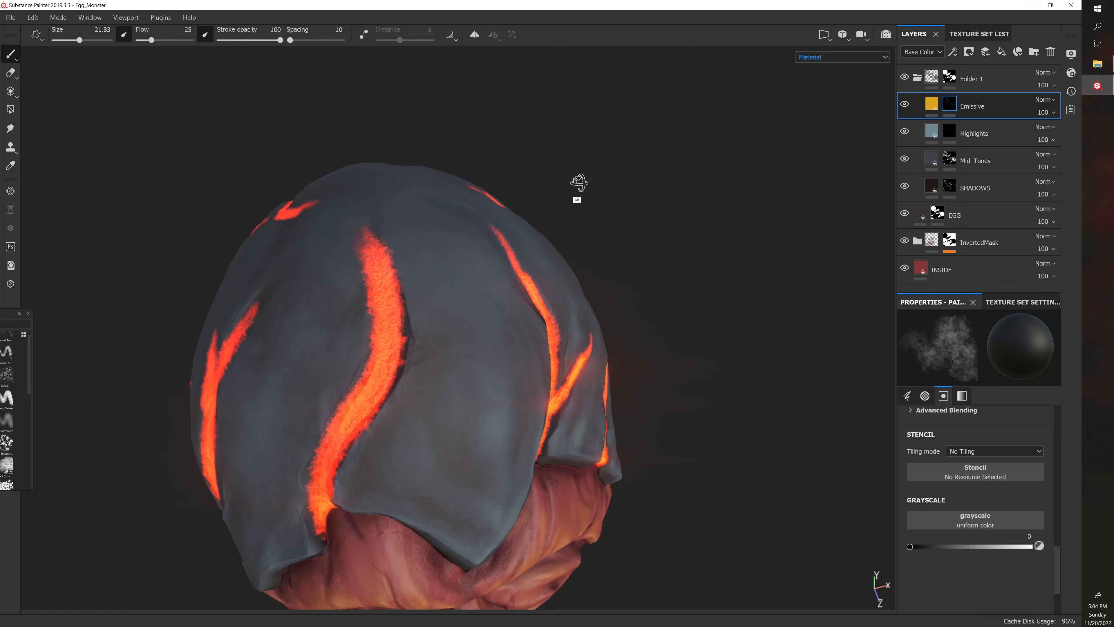
{"action": "left_click_drag", "start_coordinate": [580, 186], "coordinate": [373, 286], "text": "alt"}
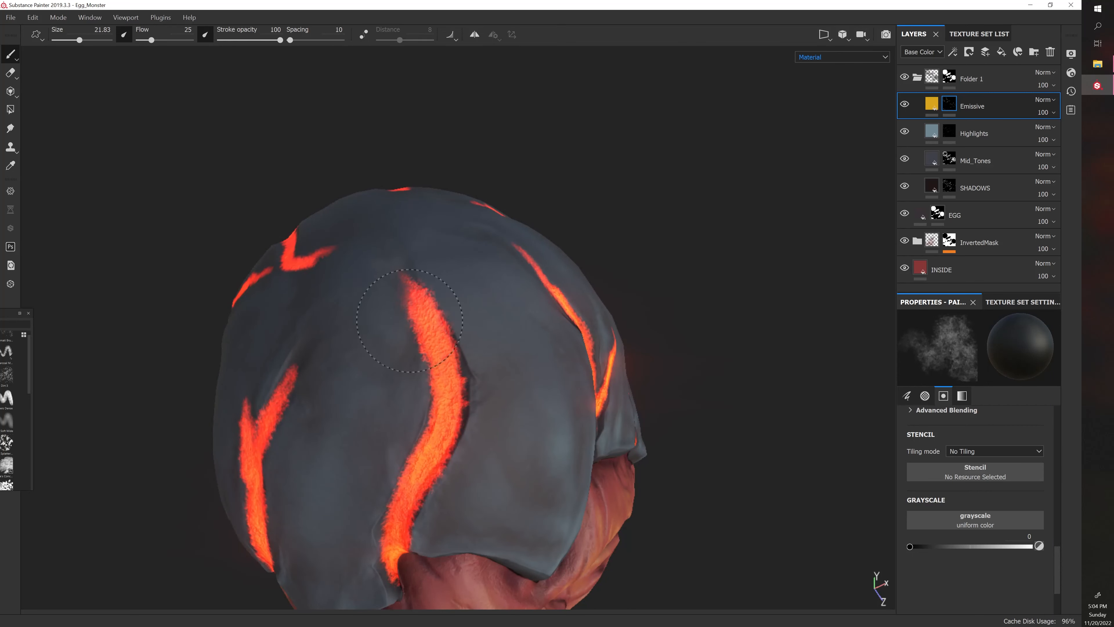
{"action": "right_click_drag", "start_coordinate": [409, 321], "coordinate": [383, 322], "text": "ctrl"}
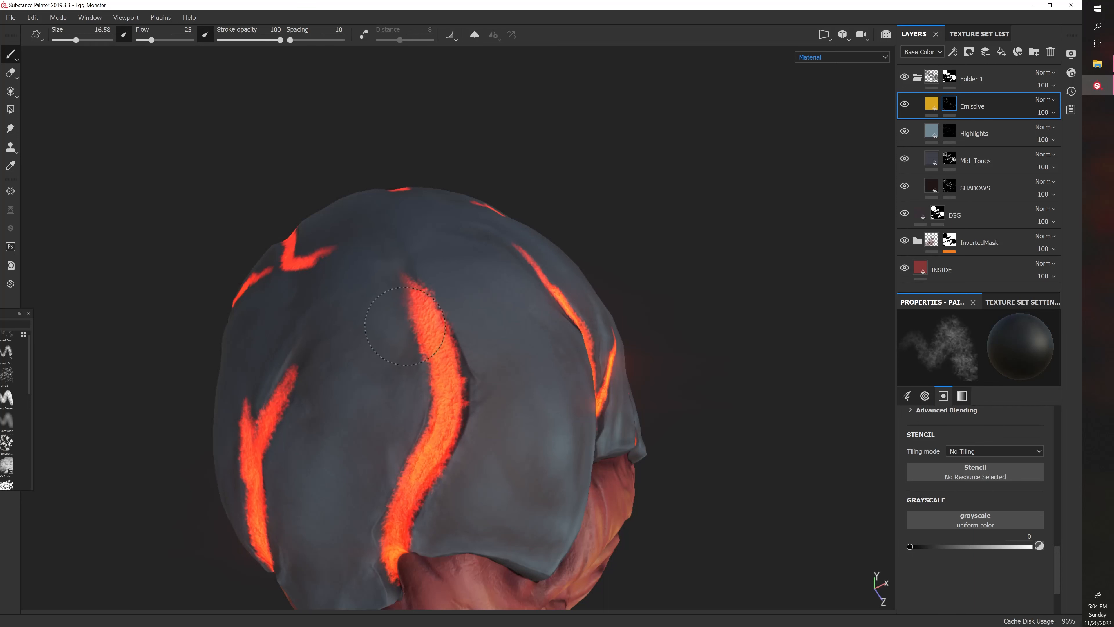
{"action": "mouse_move", "coordinate": [404, 325]}
{"action": "left_mouse_down", "text": "alt"}
{"action": "mouse_move", "coordinate": [450, 274]}
{"action": "mouse_move", "coordinate": [405, 271]}
{"action": "left_mouse_up", "text": "alt"}
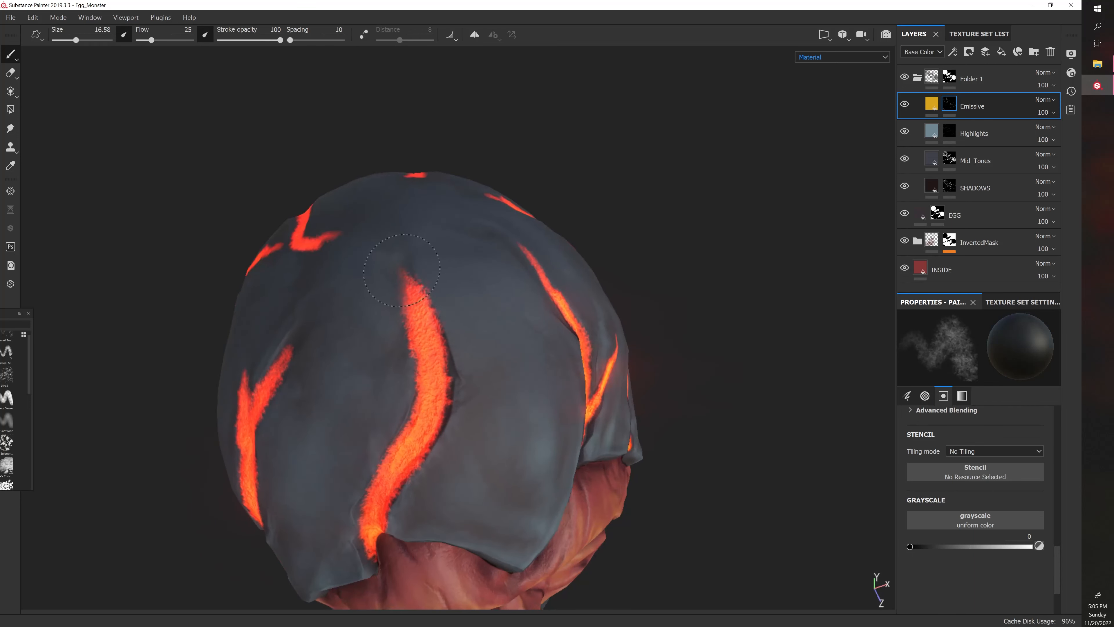
Taper the large front crack's upper tip with brush size 12.05 and trim its edges with a brush reduced to 6.1
{"action": "right_click_drag", "start_coordinate": [418, 275], "coordinate": [398, 275], "text": "ctrl"}
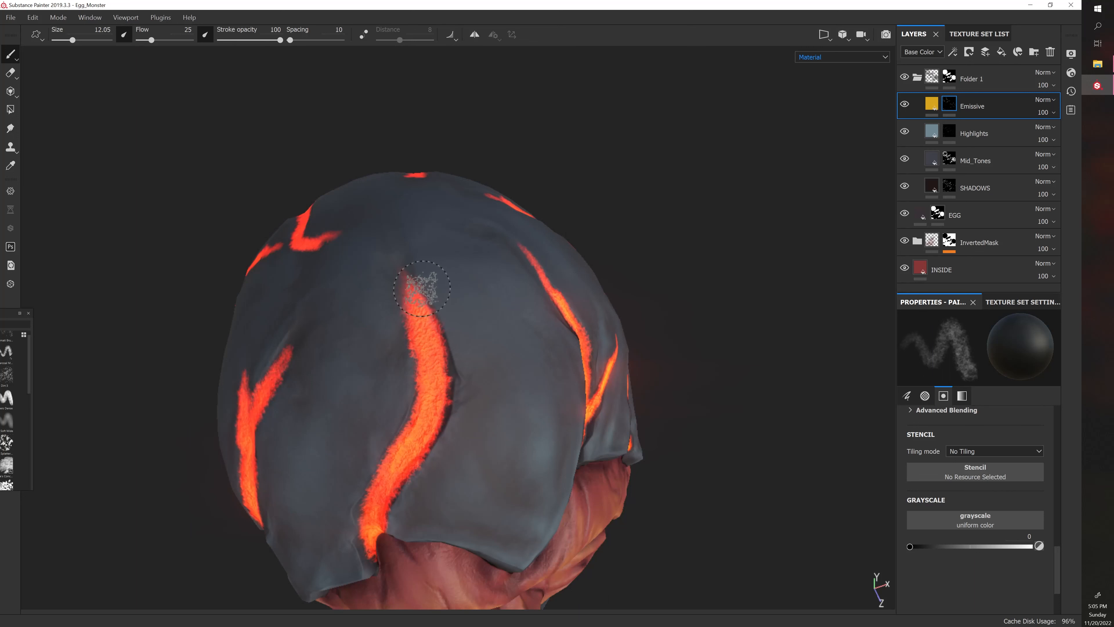
{"action": "right_click_drag", "start_coordinate": [422, 282], "coordinate": [396, 282], "text": "ctrl"}
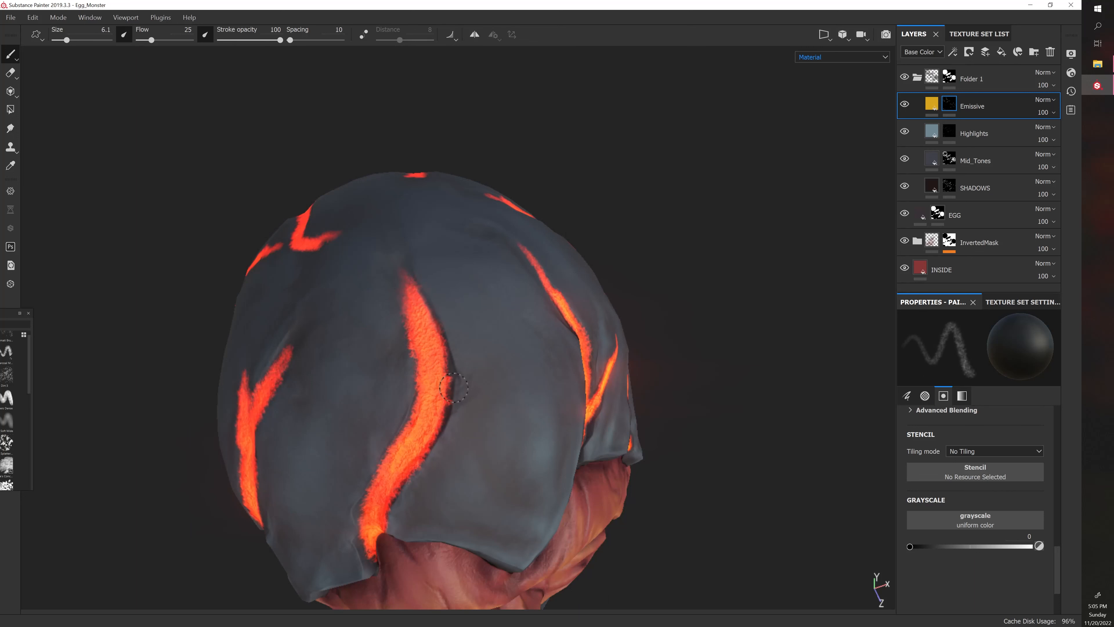
{"action": "mouse_move", "coordinate": [387, 365]}
{"action": "left_mouse_down", "text": "alt"}
{"action": "mouse_move", "coordinate": [361, 366]}
{"action": "mouse_move", "coordinate": [403, 304]}
{"action": "mouse_move", "coordinate": [393, 312]}
{"action": "left_mouse_up", "text": "alt"}
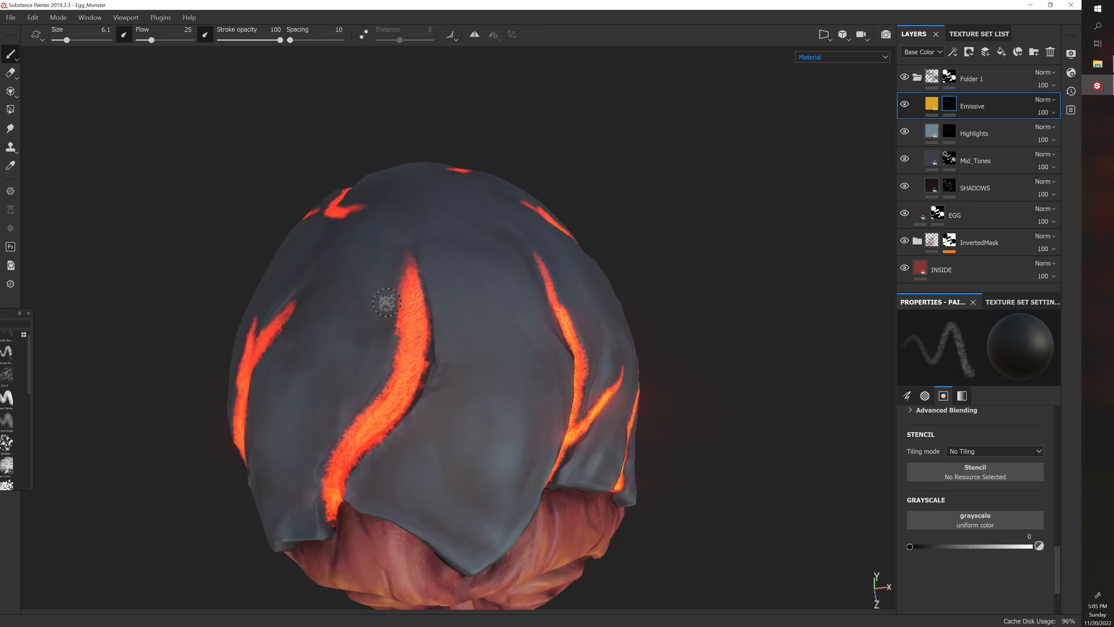
{"action": "right_click_drag", "start_coordinate": [386, 302], "coordinate": [385, 304], "text": "ctrl"}
Erase around the upper tip of the forked crack on the upper shell's side with brush size 9.43
{"action": "left_click_drag", "start_coordinate": [396, 344], "coordinate": [386, 268], "text": "alt"}
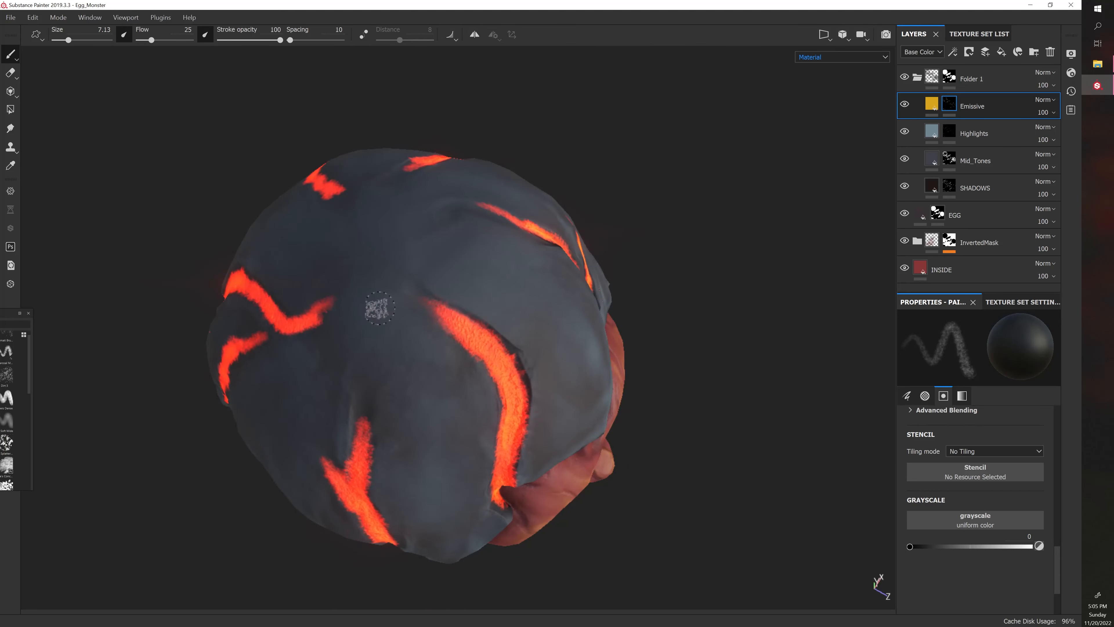
{"action": "left_click_drag", "start_coordinate": [414, 391], "coordinate": [436, 344], "text": "alt"}
{"action": "key", "text": "bracketright"}
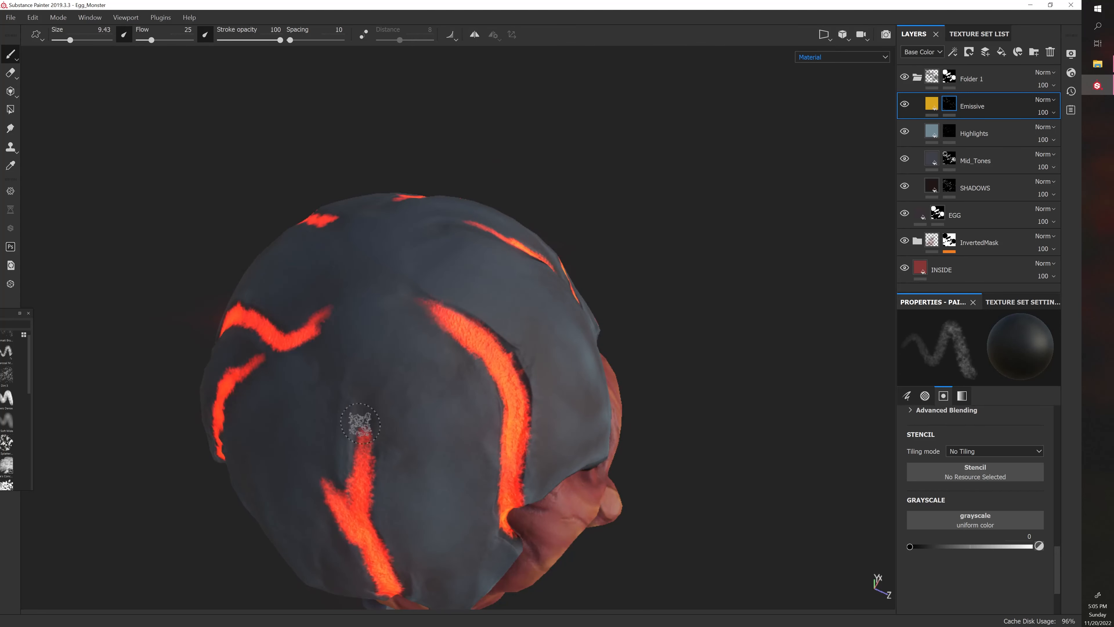
{"action": "key", "text": "bracketright"}
{"action": "mouse_move", "coordinate": [364, 428]}
{"action": "left_mouse_down"}
{"action": "mouse_move", "coordinate": [372, 445]}
{"action": "mouse_move", "coordinate": [370, 436]}
{"action": "left_mouse_up"}
{"action": "key", "text": "bracketleft"}
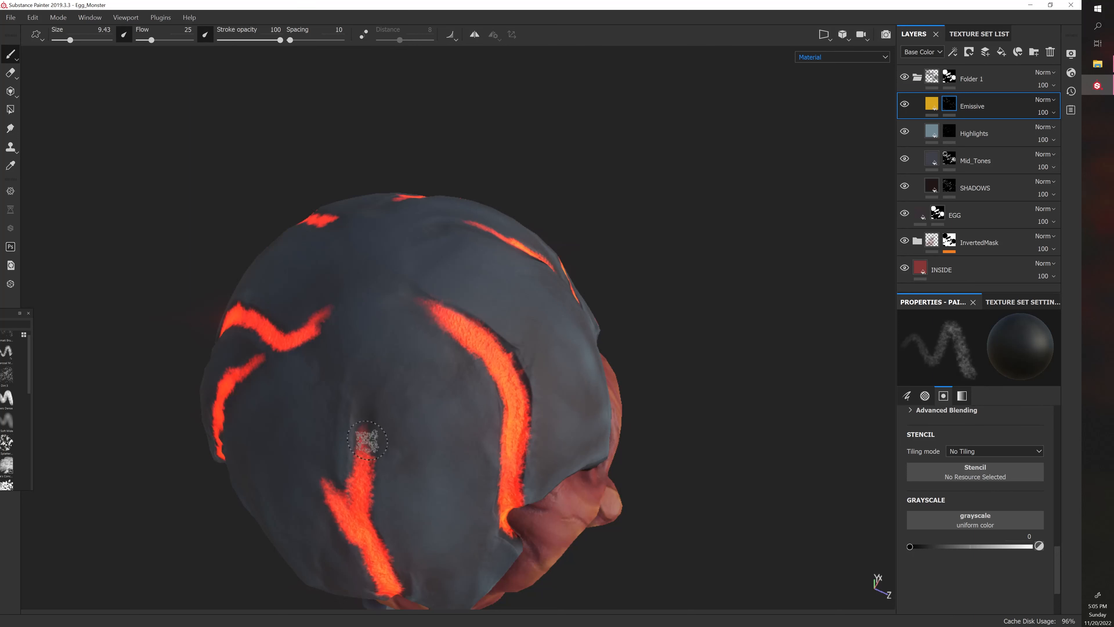
Trim the forked crack's shorter branch, and fade the longer branch's tip with the brush enlarged to 20
{"action": "left_click_drag", "start_coordinate": [348, 473], "coordinate": [317, 503], "text": "alt"}
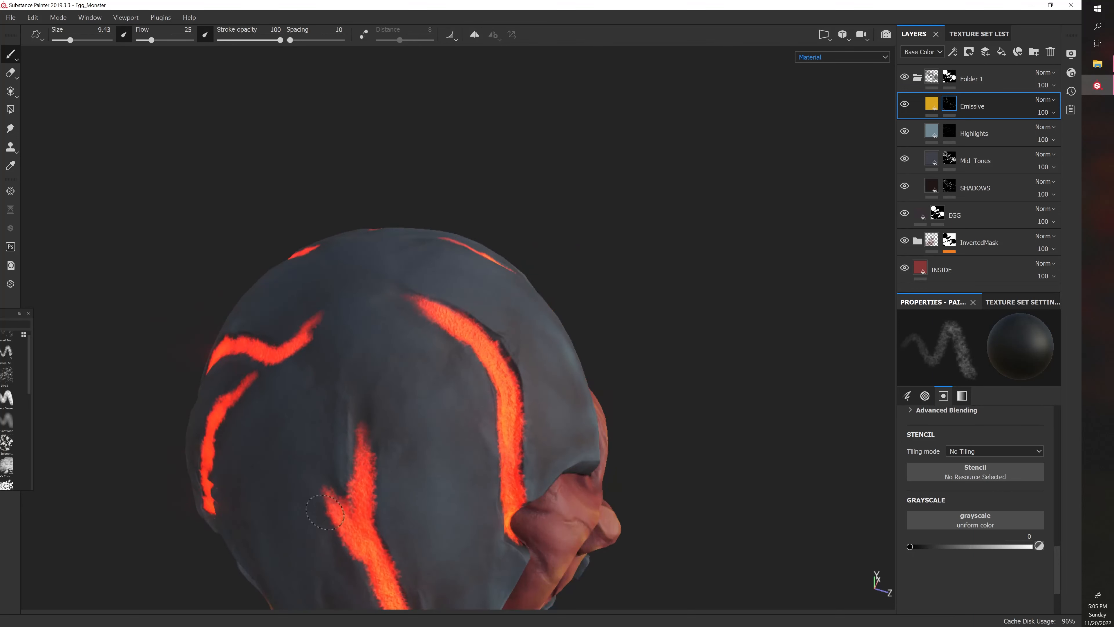
{"action": "left_click_drag", "start_coordinate": [321, 492], "coordinate": [365, 447], "text": "alt"}
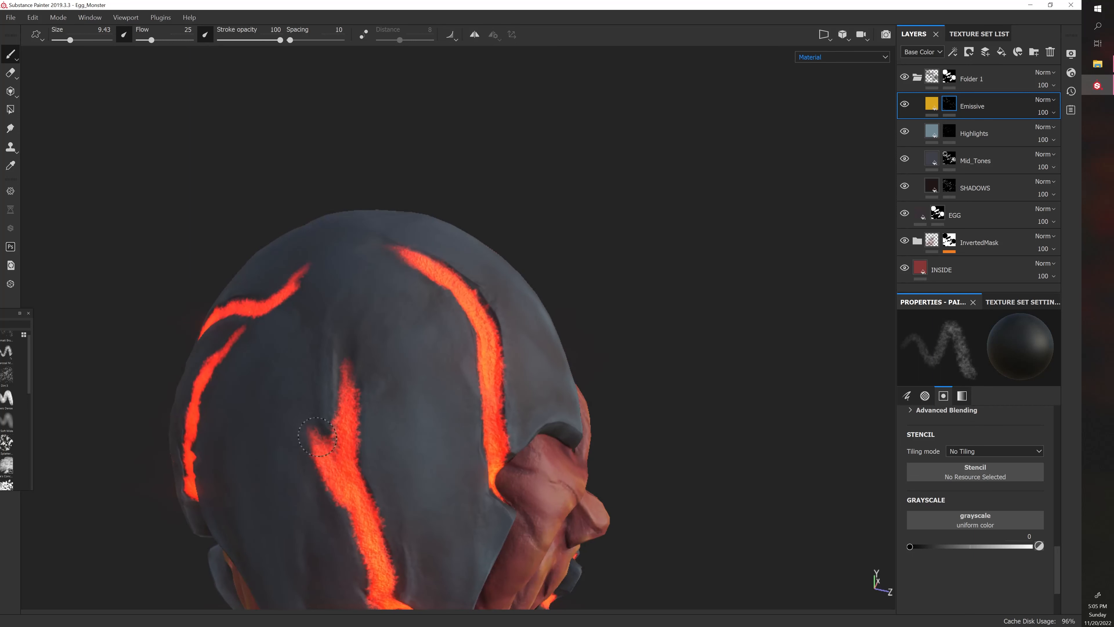
{"action": "left_click_drag", "start_coordinate": [307, 447], "coordinate": [302, 430]}
{"action": "key", "text": "bracketright"}
{"action": "key", "text": "bracketright"}
{"action": "key", "text": "bracketright"}
{"action": "key", "text": "bracketright"}
{"action": "key", "text": "bracketright"}
{"action": "key", "text": "bracketright"}
{"action": "key", "text": "bracketright"}
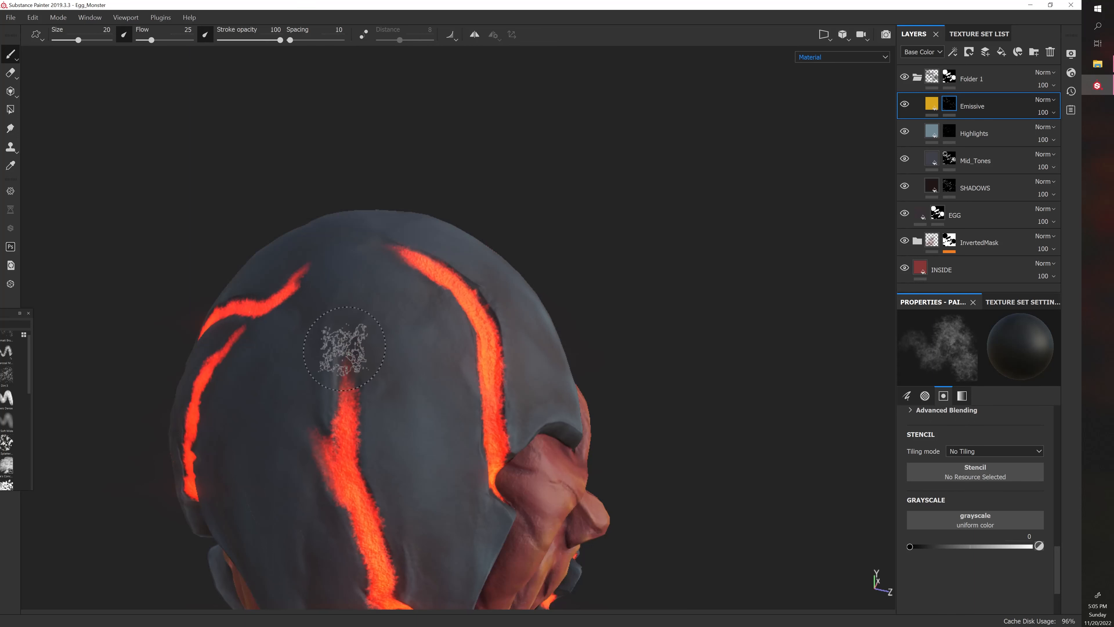
Fade the forked crack's shorter branch and refine the gap between both branches with brush sizes 13.48 and 10.7
{"action": "mouse_move", "coordinate": [358, 394]}
{"action": "left_mouse_down", "text": "alt"}
{"action": "mouse_move", "coordinate": [383, 398]}
{"action": "mouse_move", "coordinate": [355, 444]}
{"action": "mouse_move", "coordinate": [342, 424]}
{"action": "left_mouse_up", "text": "alt"}
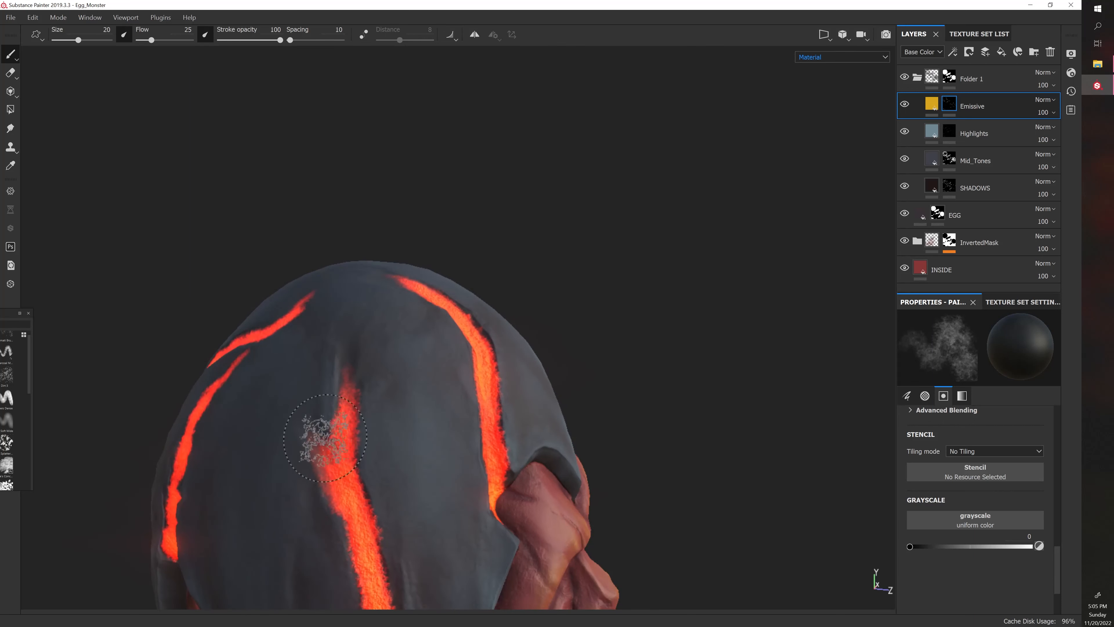
{"action": "key", "text": "bracketleft"}
{"action": "key", "text": "bracketleft"}
{"action": "key", "text": "bracketleft"}
{"action": "key", "text": "bracketleft"}
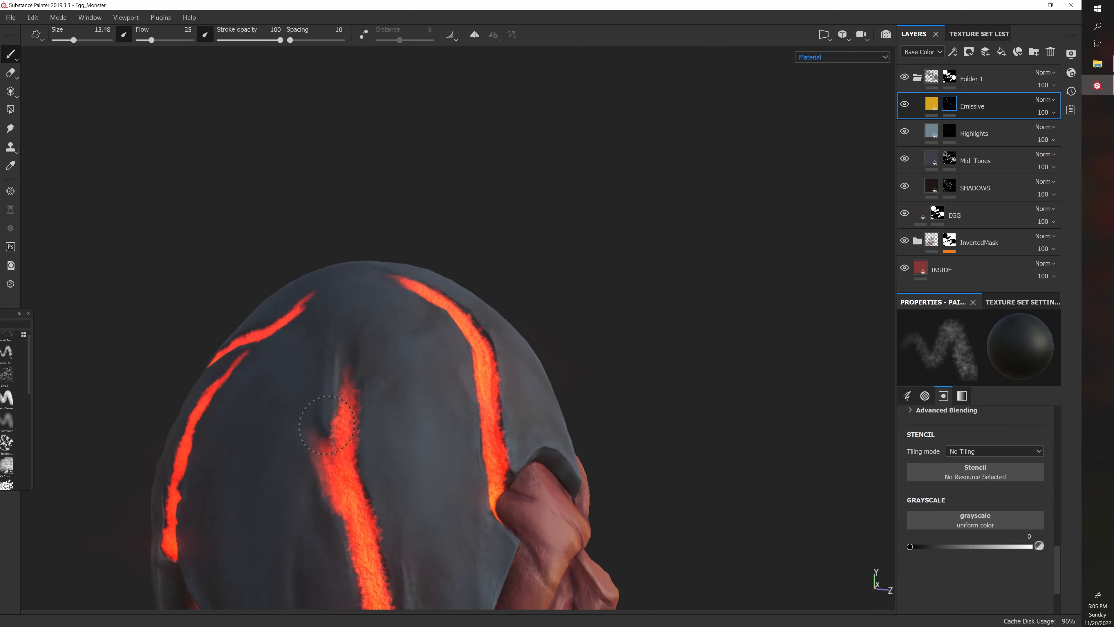
{"action": "key", "text": "bracketleft"}
{"action": "key", "text": "bracketleft"}
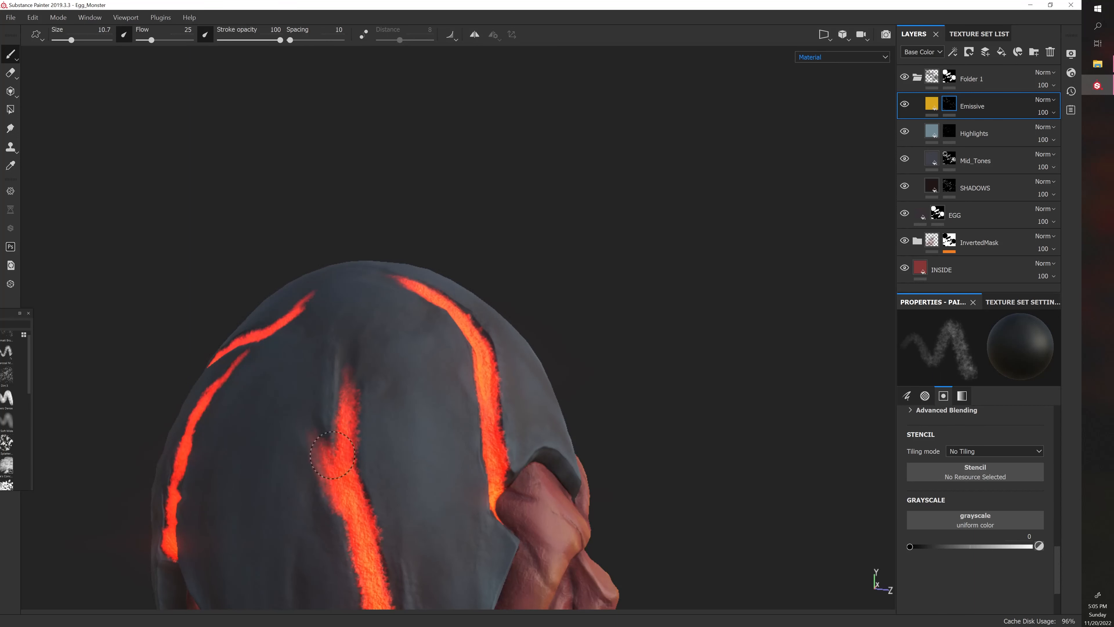
Trim the gap between the forked crack's two branches, adjusting the brush through sizes 8.24 and 9.43 down to 5.15
{"action": "key", "text": "bracketleft"}
{"action": "key", "text": "bracketleft"}
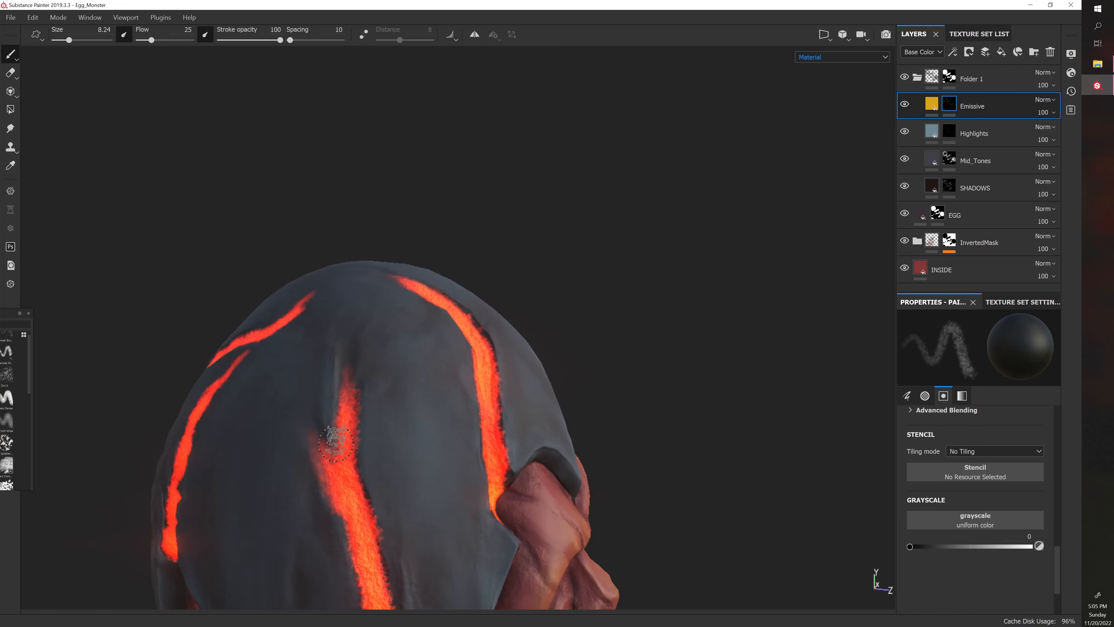
{"action": "key", "text": "bracketright"}
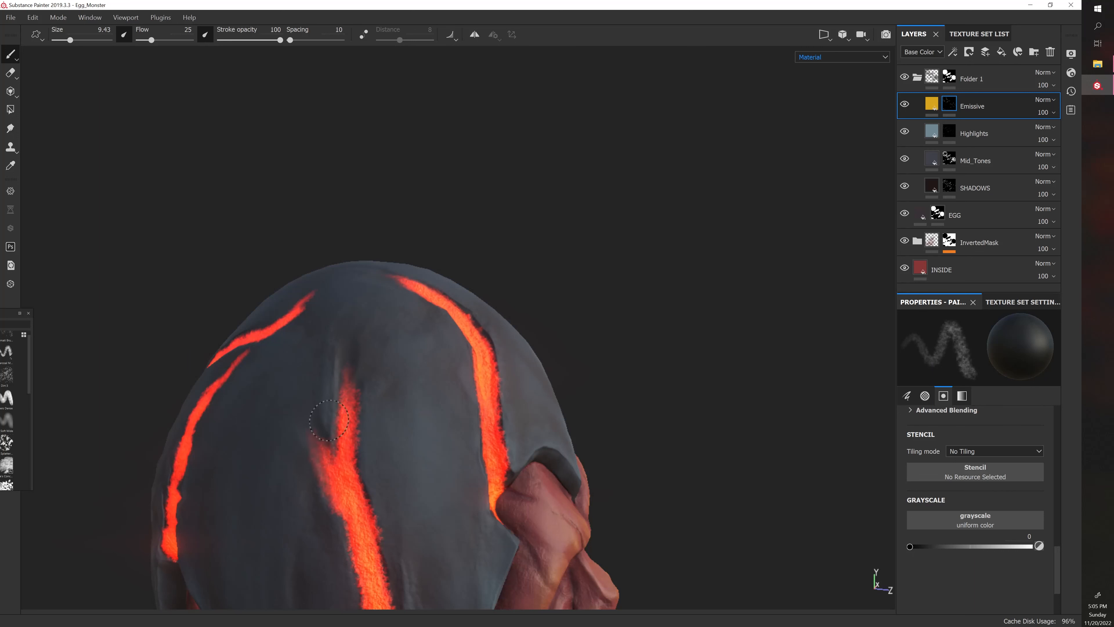
{"action": "key", "text": "bracketright"}
{"action": "key", "text": "bracketleft"}
{"action": "key", "text": "bracketleft"}
{"action": "left_click_drag", "start_coordinate": [334, 446], "coordinate": [345, 462]}
{"action": "key", "text": "bracketleft"}
{"action": "key", "text": "bracketleft"}
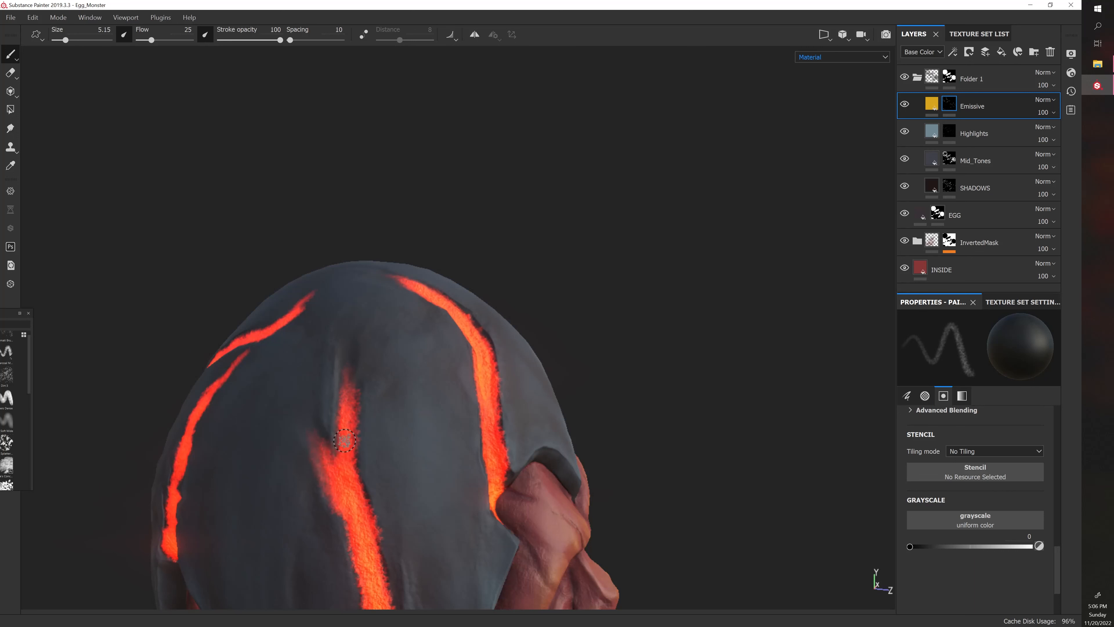
Fade the upper tip of the shorter crack beside the long curved crack with brush size 12.05
{"action": "left_click_drag", "start_coordinate": [398, 393], "coordinate": [433, 368], "text": "alt"}
{"action": "right_click_drag", "start_coordinate": [433, 368], "coordinate": [442, 375], "text": "alt"}
{"action": "left_click_drag", "start_coordinate": [442, 376], "coordinate": [438, 389], "text": "alt"}
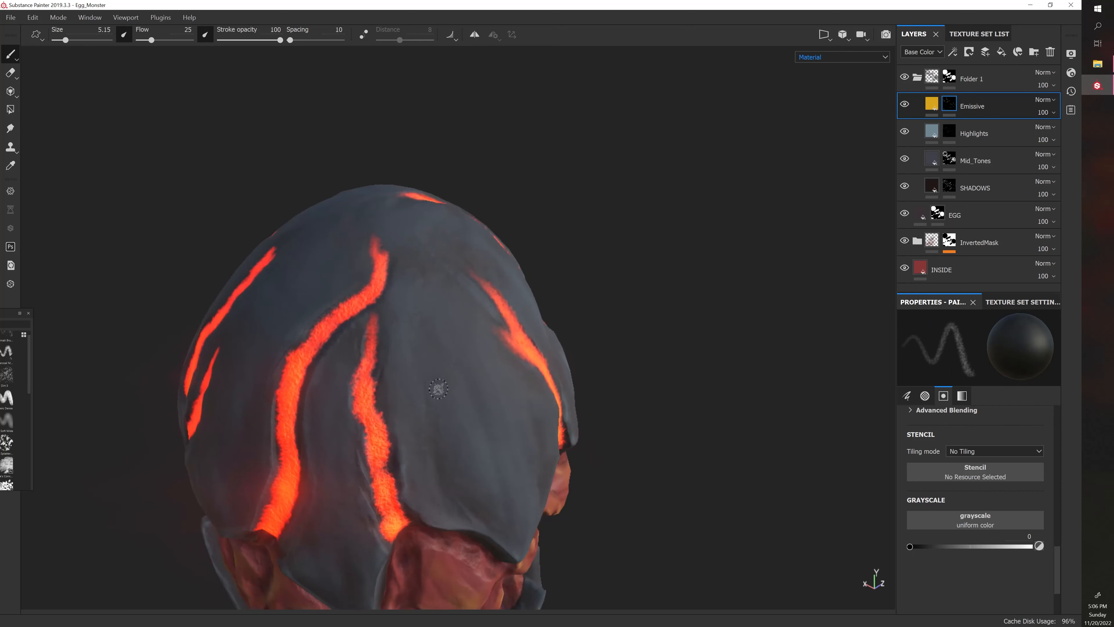
{"action": "right_click_drag", "start_coordinate": [376, 311], "coordinate": [385, 310], "text": "ctrl"}
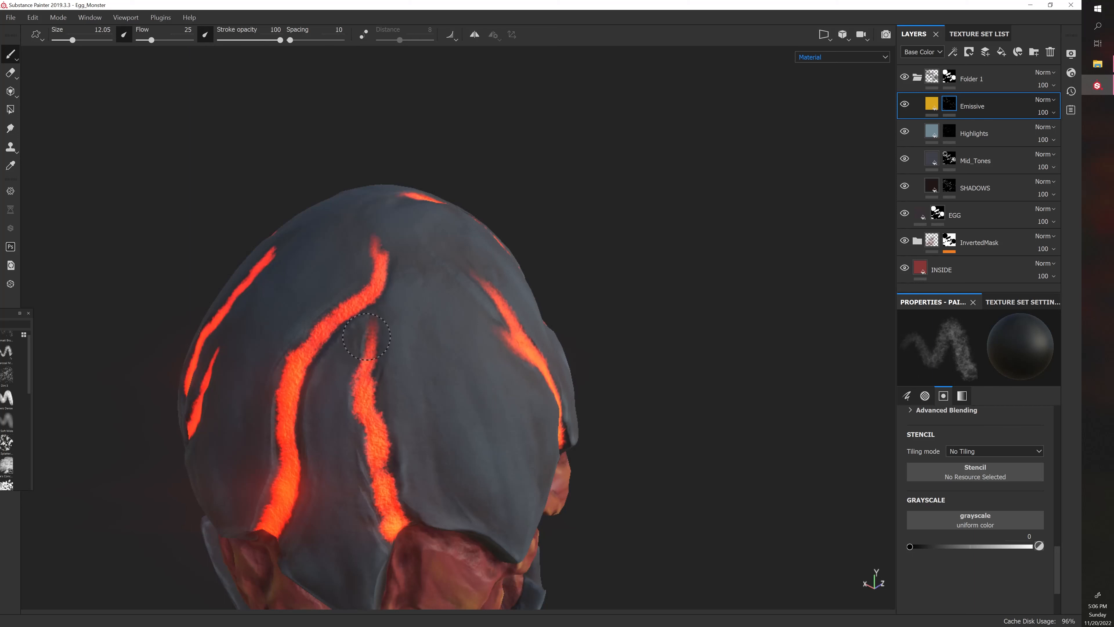
Fade the long curved crack's upper tip with brush sizes 18.25, 25.73 and 16.58
{"action": "mouse_move", "coordinate": [394, 249]}
{"action": "left_mouse_down", "text": "alt"}
{"action": "mouse_move", "coordinate": [378, 237]}
{"action": "mouse_move", "coordinate": [375, 347]}
{"action": "left_mouse_up", "text": "alt"}
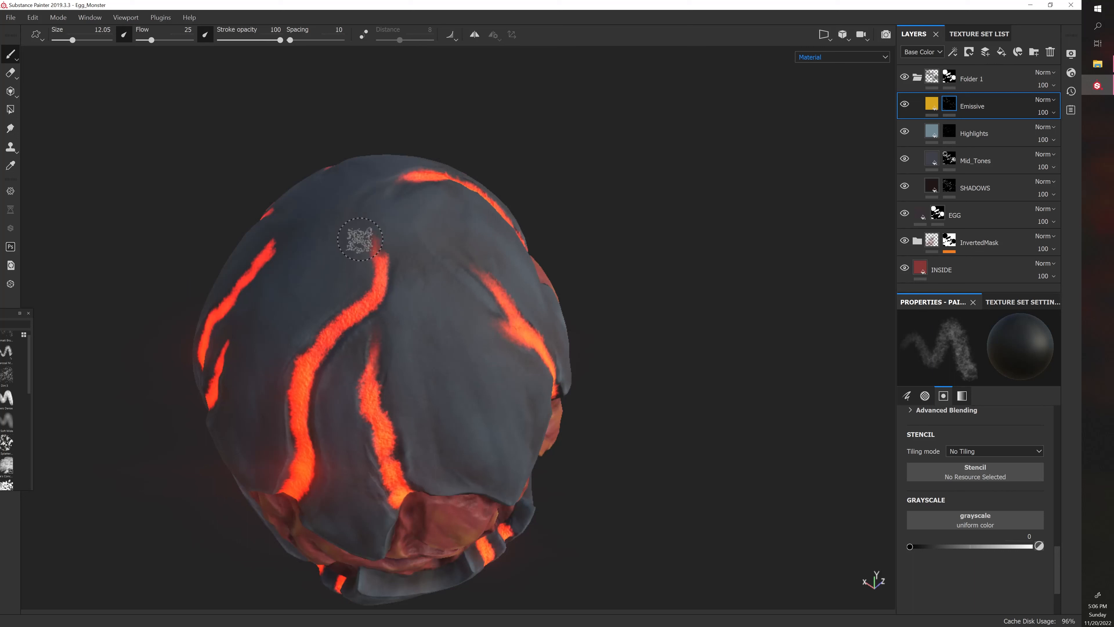
{"action": "right_click_drag", "start_coordinate": [359, 240], "coordinate": [370, 248], "text": "ctrl"}
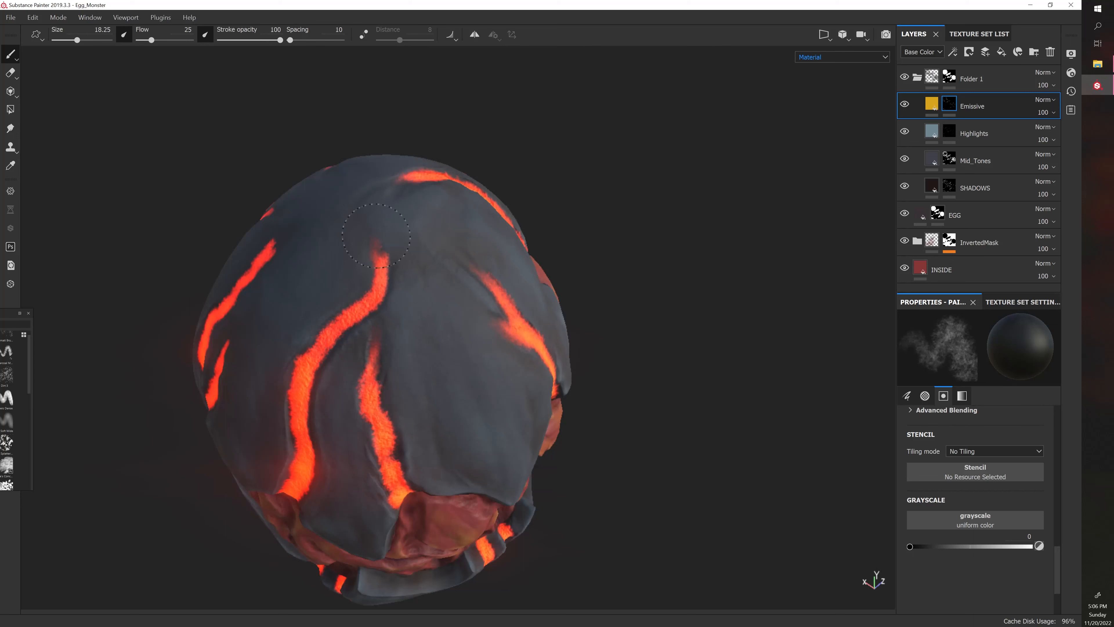
{"action": "left_click_drag", "start_coordinate": [393, 258], "coordinate": [416, 281], "text": "alt"}
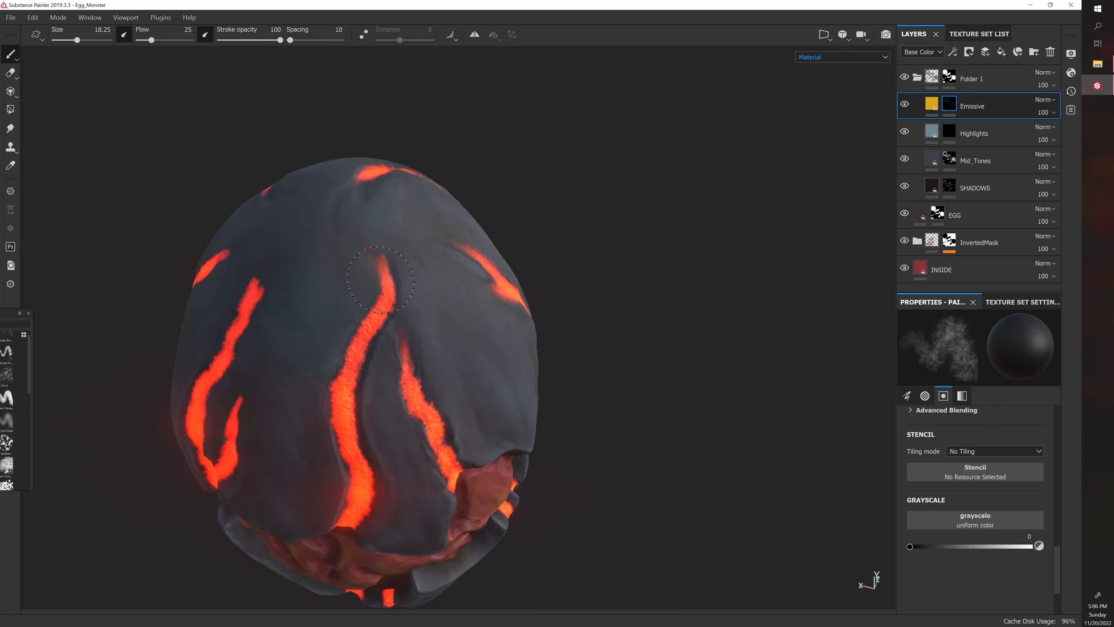
{"action": "right_click_drag", "start_coordinate": [380, 279], "coordinate": [379, 255], "text": "ctrl"}
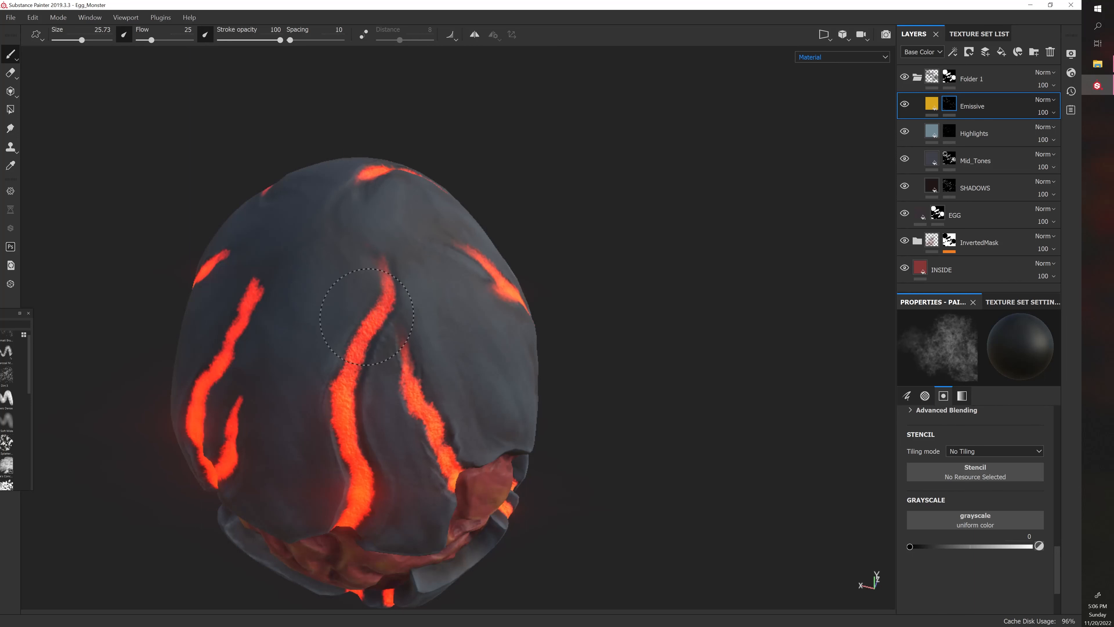
{"action": "right_click_drag", "start_coordinate": [325, 384], "coordinate": [323, 385], "text": "ctrl"}
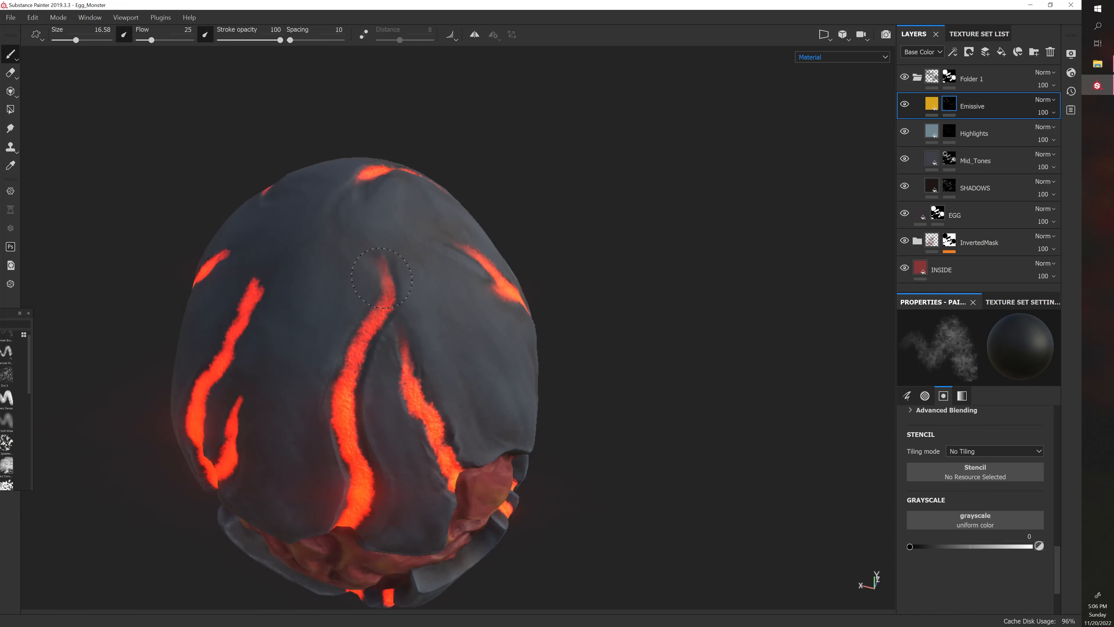
Soften the upper tips of the U-shaped crack's branches with brush size 21.83, and save the project
{"action": "mouse_move", "coordinate": [335, 304]}
{"action": "left_mouse_down", "text": "alt"}
{"action": "mouse_move", "coordinate": [427, 304]}
{"action": "mouse_move", "coordinate": [318, 287]}
{"action": "left_mouse_up", "text": "alt"}
{"action": "right_click_drag", "start_coordinate": [253, 307], "coordinate": [236, 327], "text": "ctrl"}
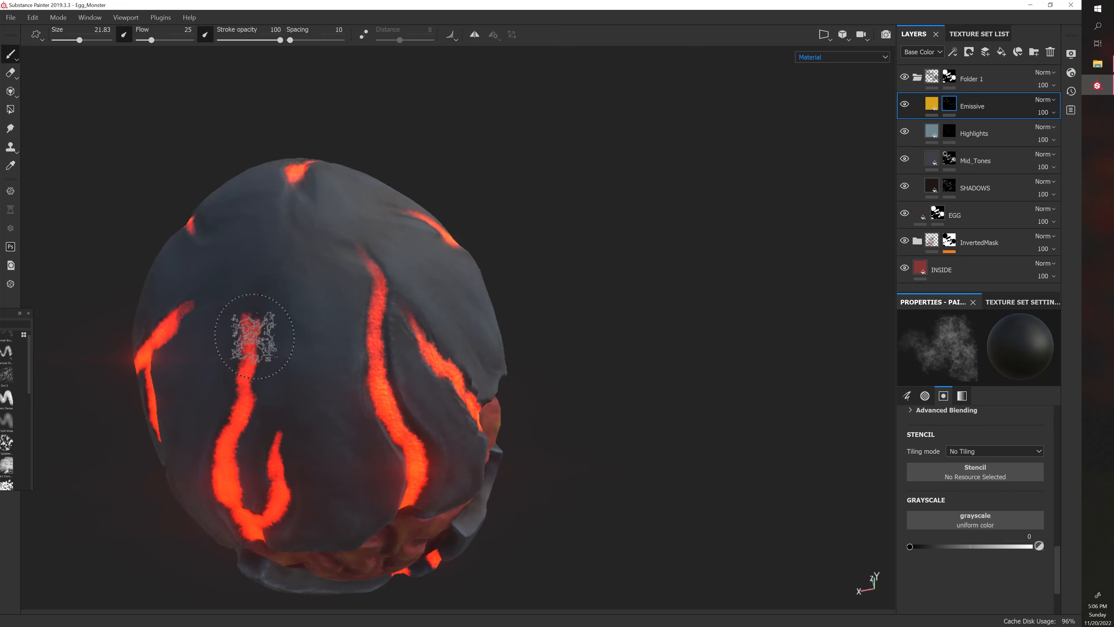
{"action": "left_click_drag", "start_coordinate": [254, 336], "coordinate": [281, 299], "text": "alt"}
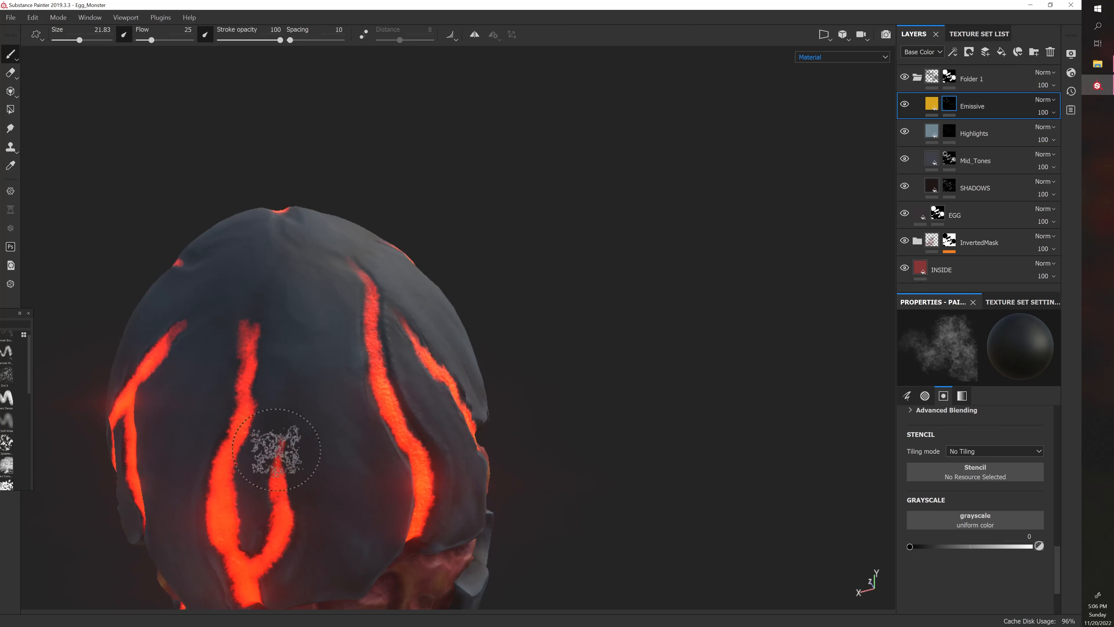
{"action": "key", "text": "ctrl+s"}
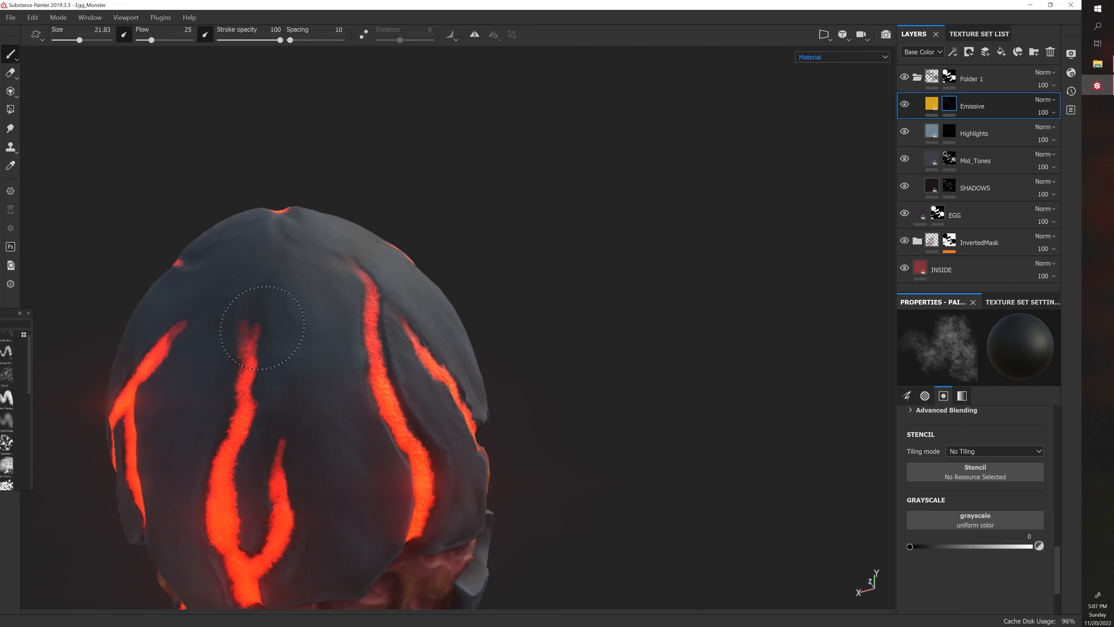
Fade the upper tip of the forked crack next to the U-shaped one, raising the brush flow to 35
{"action": "left_click_drag", "start_coordinate": [151, 389], "coordinate": [164, 379], "text": "alt"}
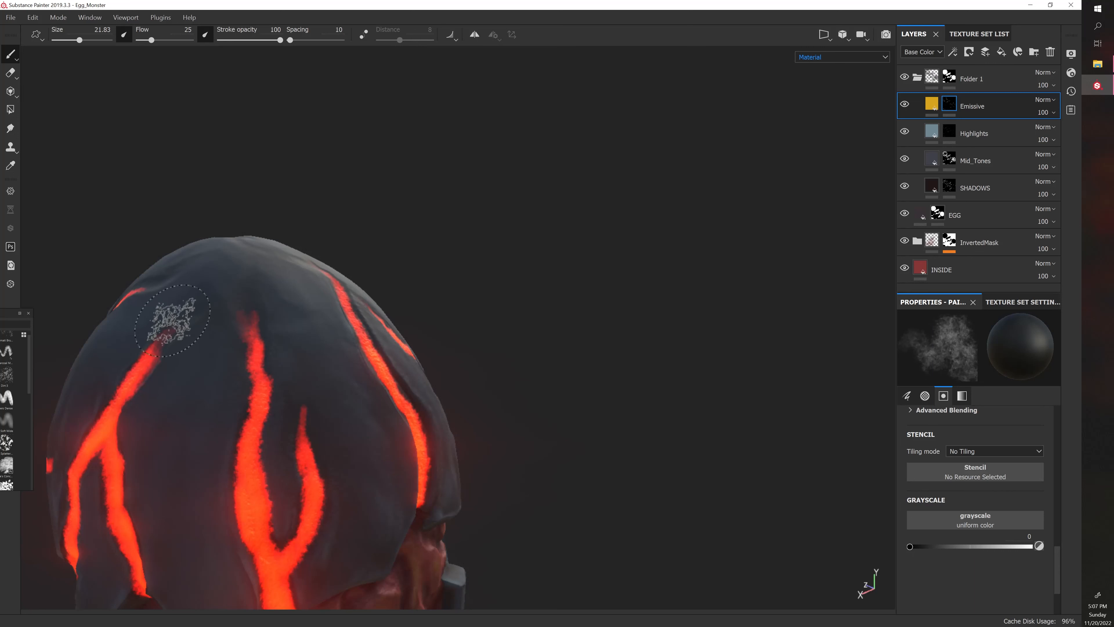
{"action": "left_click", "coordinate": [187, 30]}
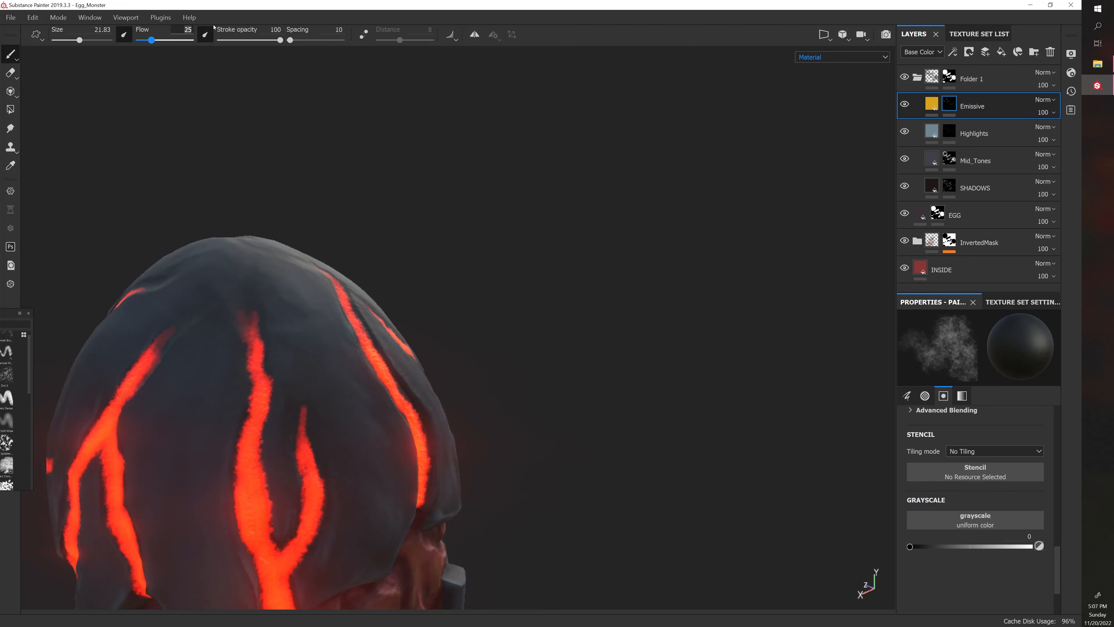
{"action": "key", "text": "Return"}
{"action": "left_click_drag", "start_coordinate": [584, 420], "coordinate": [544, 439], "text": "alt"}
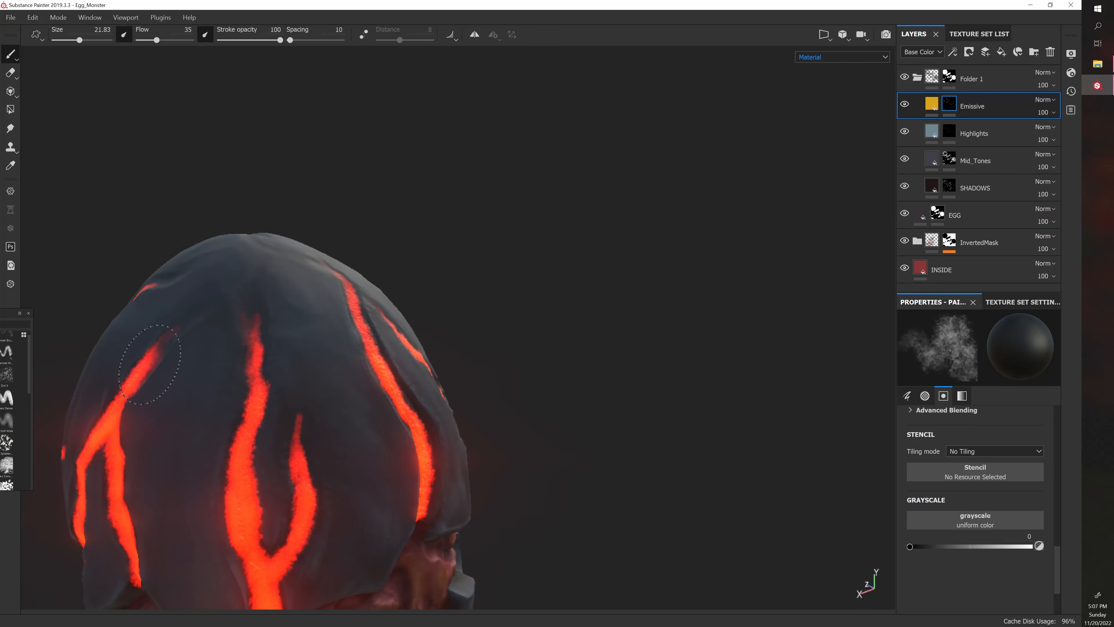
Taper the tip of the U-shaped crack's shorter branch and touch up the neighbouring forked crack's tip at flow 35
{"action": "left_click_drag", "start_coordinate": [307, 339], "coordinate": [287, 365], "text": "alt"}
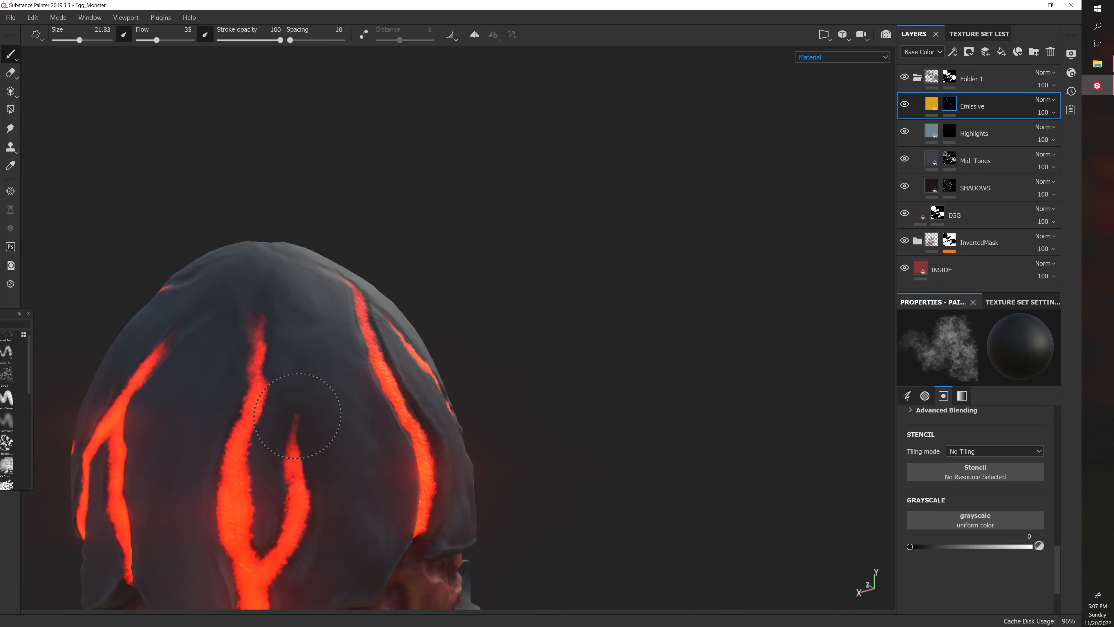
{"action": "left_click_drag", "start_coordinate": [296, 413], "coordinate": [301, 453], "text": "alt"}
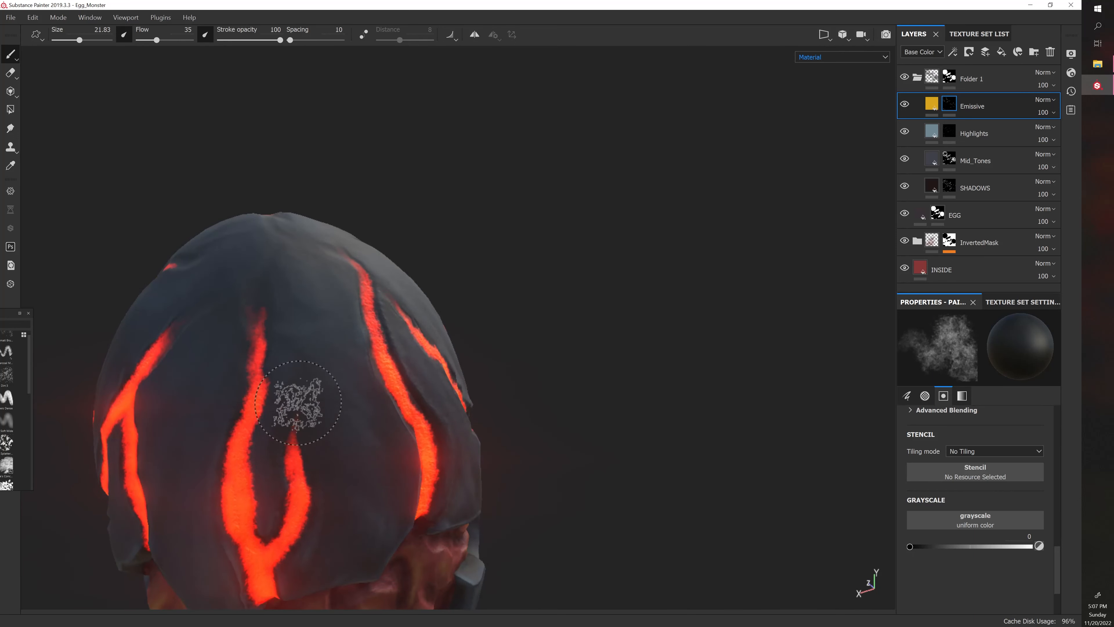
{"action": "left_click_drag", "start_coordinate": [304, 398], "coordinate": [285, 326], "text": "alt"}
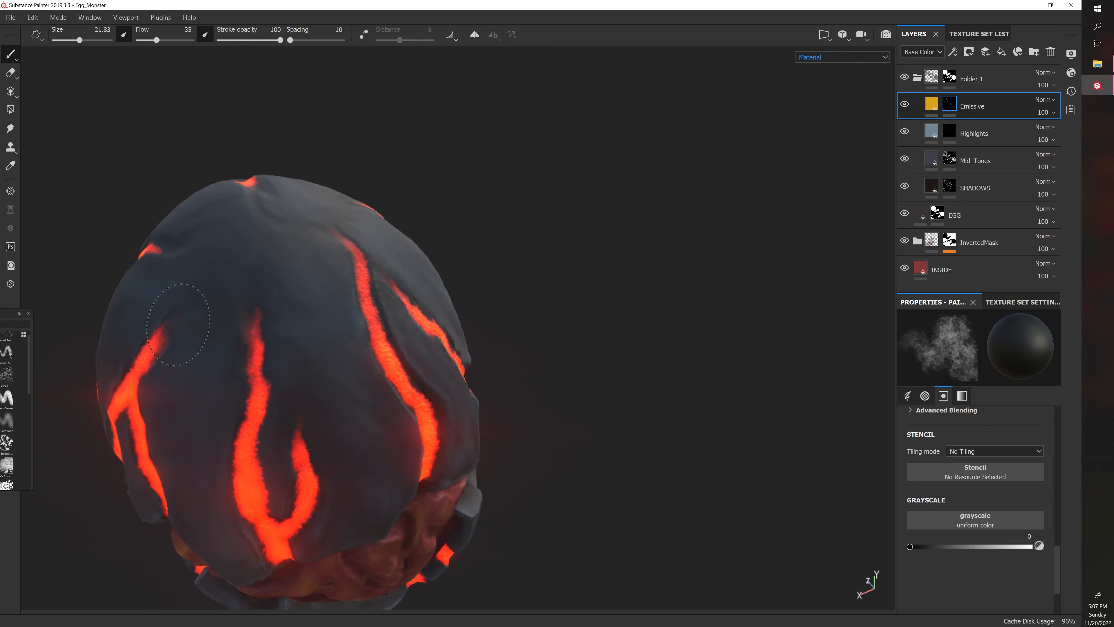
{"action": "mouse_move", "coordinate": [166, 351]}
{"action": "left_mouse_down", "text": "alt"}
{"action": "mouse_move", "coordinate": [154, 384]}
{"action": "mouse_move", "coordinate": [241, 323]}
{"action": "mouse_move", "coordinate": [331, 373]}
{"action": "mouse_move", "coordinate": [291, 361]}
{"action": "mouse_move", "coordinate": [263, 297]}
{"action": "left_mouse_up", "text": "alt"}
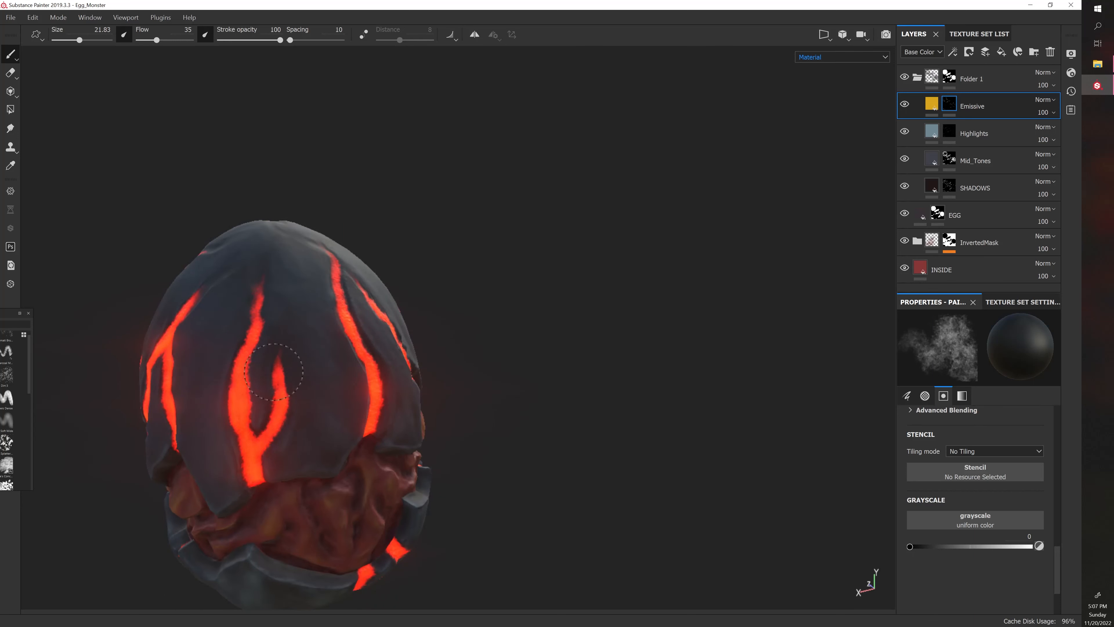
Fade the upper tips and side-branch ends of the branching cracks around the upper shell's other side
{"action": "left_click_drag", "start_coordinate": [273, 372], "coordinate": [138, 324], "text": "alt"}
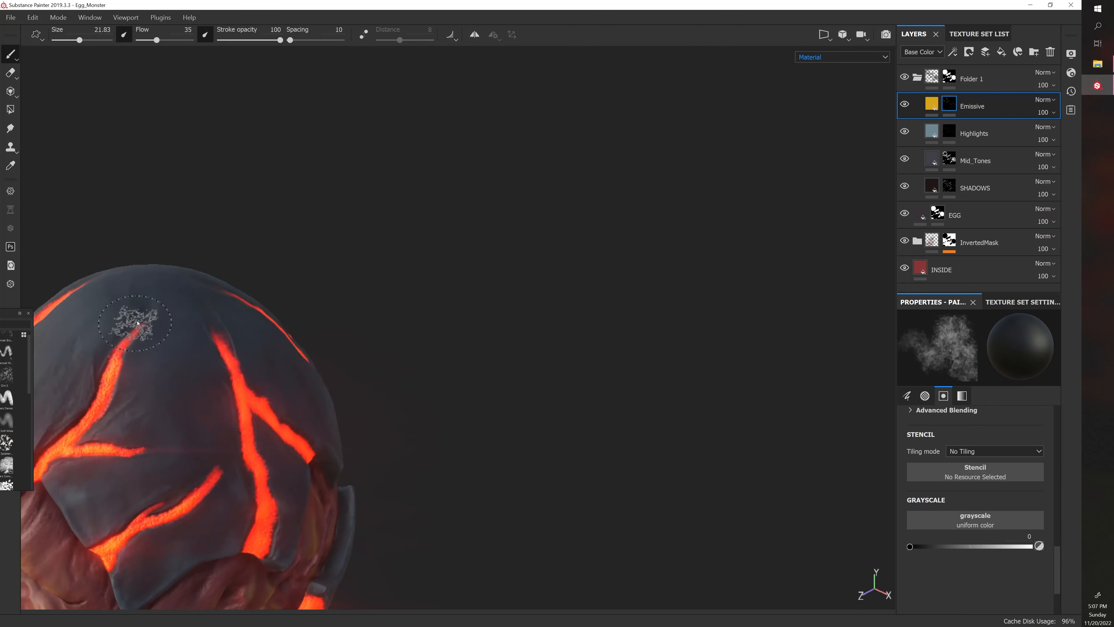
{"action": "mouse_move", "coordinate": [162, 360]}
{"action": "left_mouse_down", "text": "alt"}
{"action": "mouse_move", "coordinate": [188, 428]}
{"action": "mouse_move", "coordinate": [148, 448]}
{"action": "left_mouse_up", "text": "alt"}
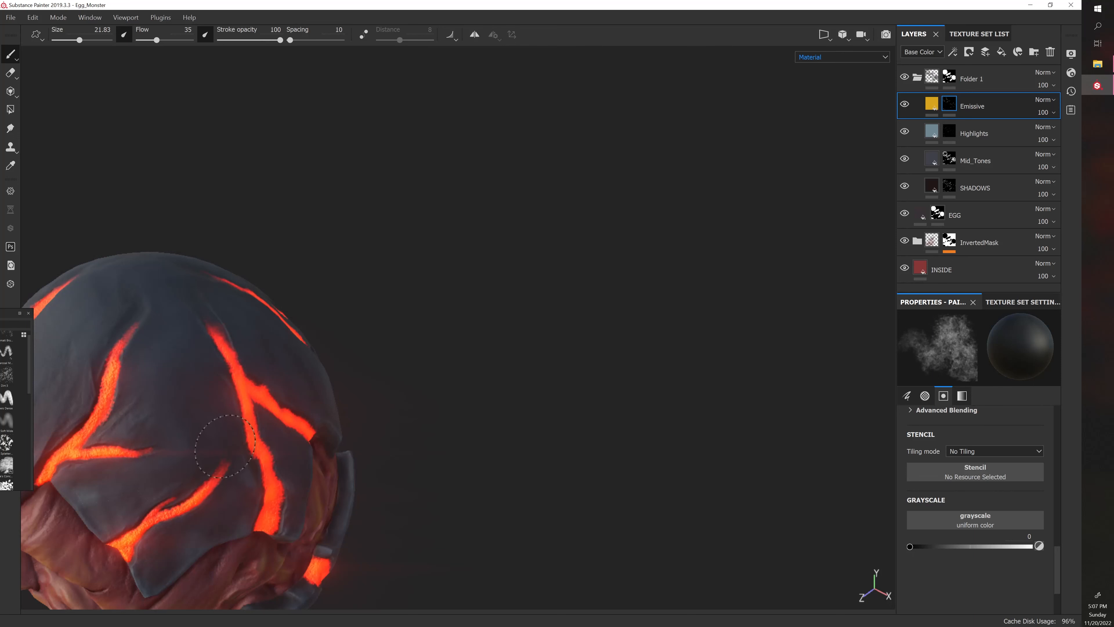
{"action": "left_click_drag", "start_coordinate": [241, 319], "coordinate": [199, 311], "text": "alt"}
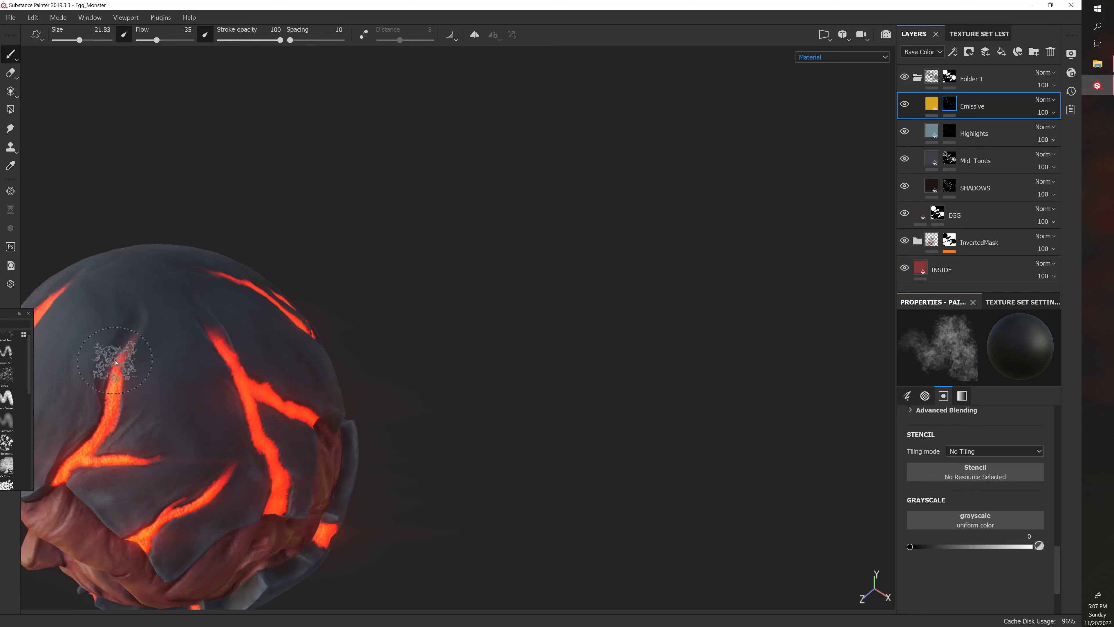
{"action": "left_click_drag", "start_coordinate": [318, 388], "coordinate": [386, 396], "text": "ctrl+alt"}
{"action": "left_click_drag", "start_coordinate": [385, 396], "coordinate": [427, 389], "text": "alt"}
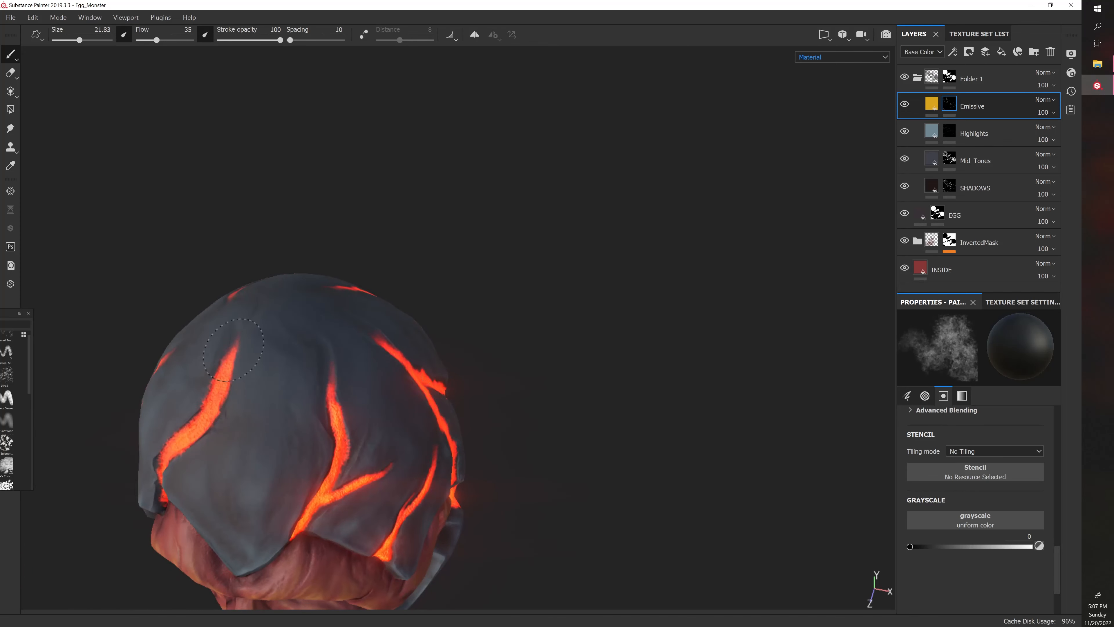
Fade the inner tips of the glowing cracks on the underside of the lower shell
{"action": "left_click_drag", "start_coordinate": [237, 366], "coordinate": [404, 434], "text": "alt"}
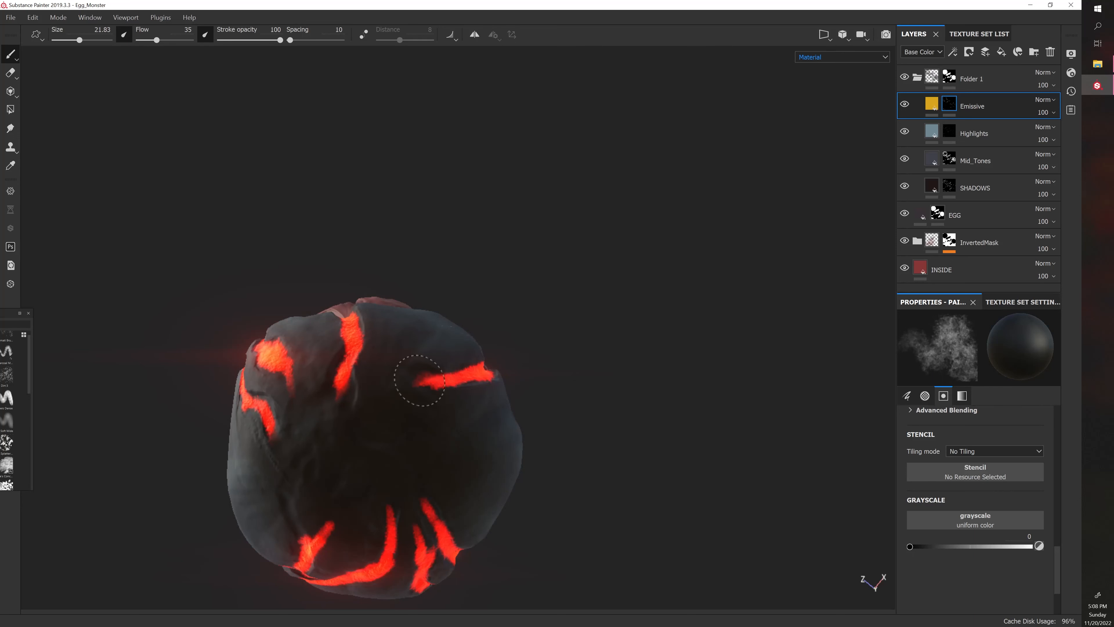
{"action": "mouse_move", "coordinate": [419, 381]}
{"action": "left_mouse_down", "text": "alt"}
{"action": "mouse_move", "coordinate": [373, 484]}
{"action": "mouse_move", "coordinate": [380, 390]}
{"action": "left_mouse_up", "text": "alt"}
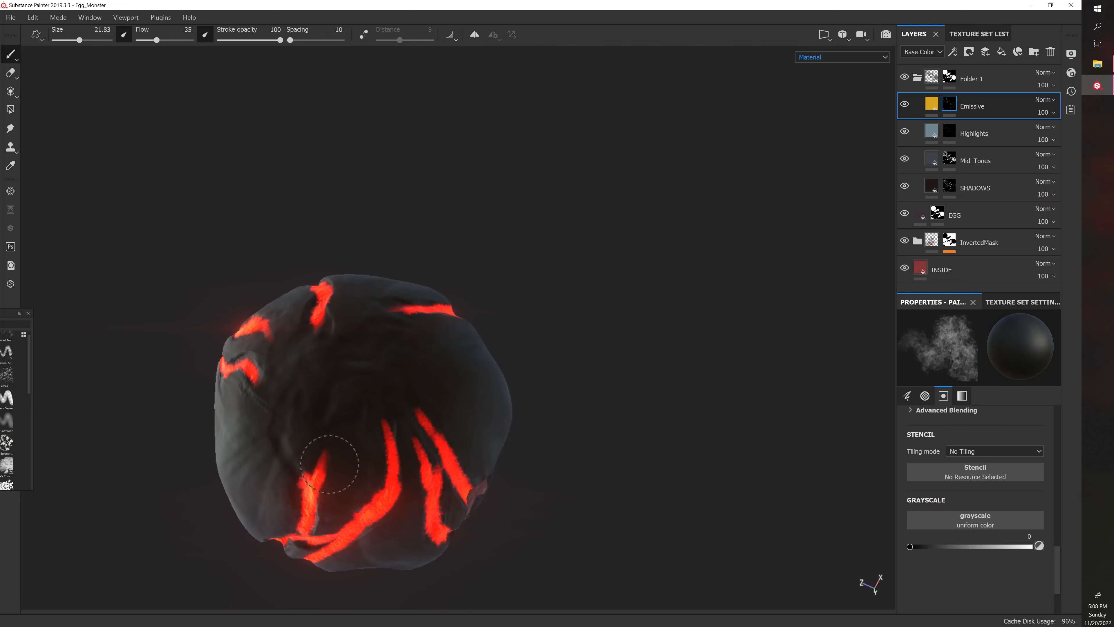
{"action": "left_click_drag", "start_coordinate": [333, 441], "coordinate": [300, 502], "text": "alt"}
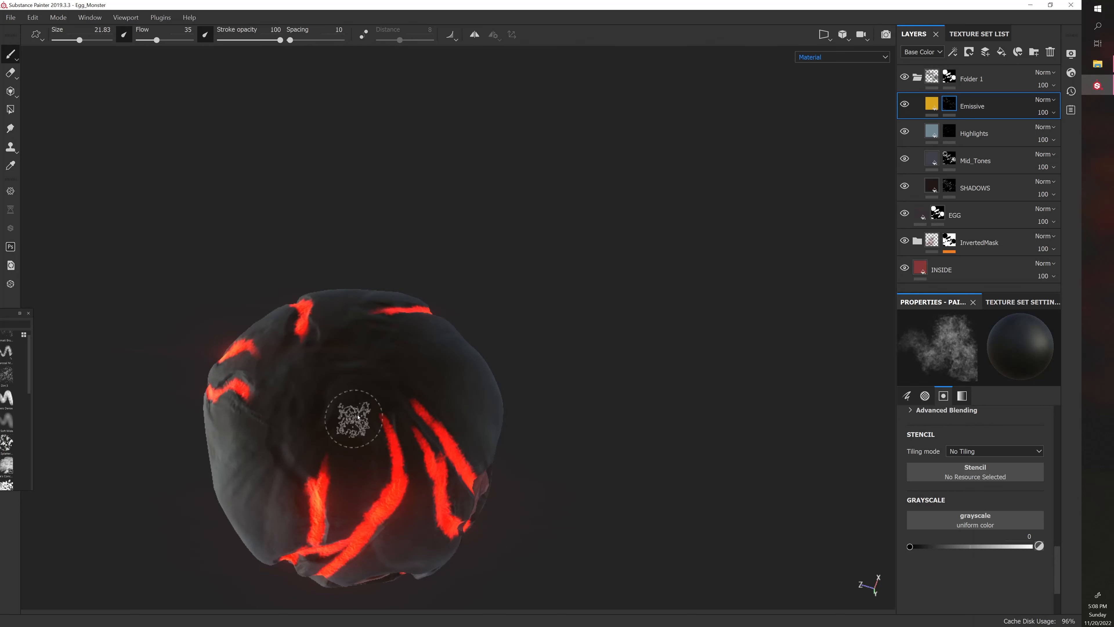
{"action": "left_click_drag", "start_coordinate": [385, 393], "coordinate": [385, 403], "text": "alt"}
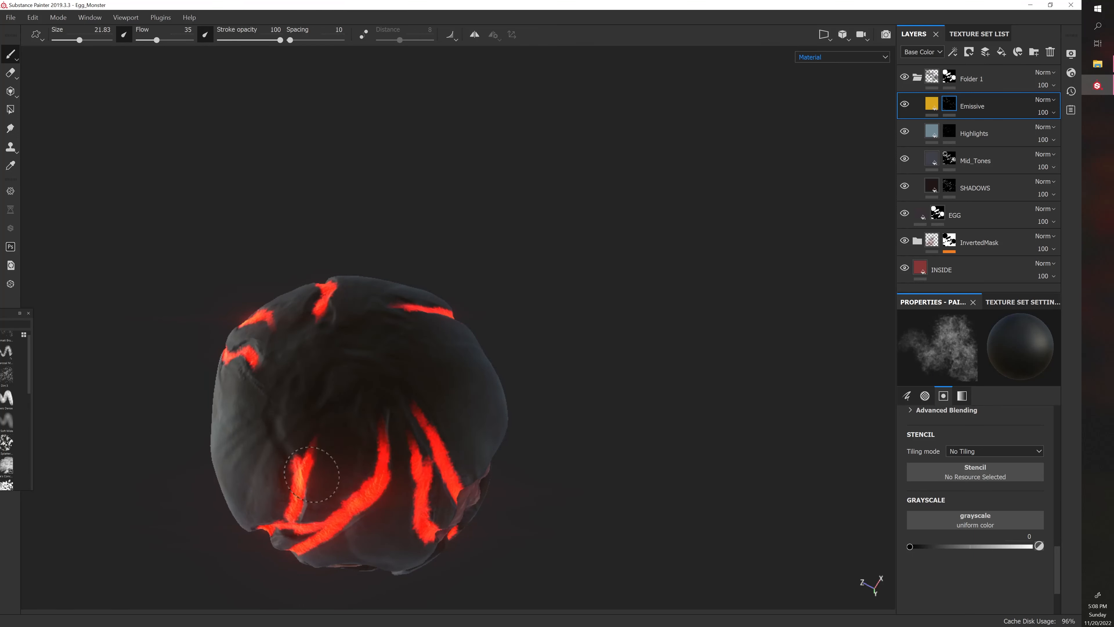
{"action": "left_click_drag", "start_coordinate": [349, 406], "coordinate": [399, 398], "text": "alt"}
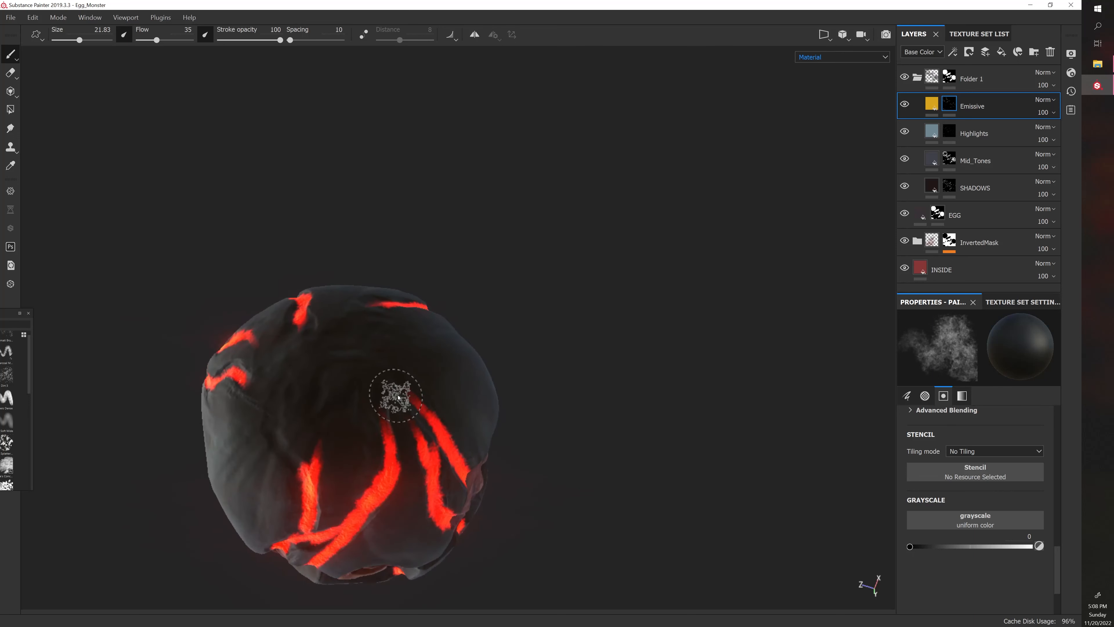
Paint a new curved branch onto the short crack on the underside with grayscale 1 and brush size 20
{"action": "left_click_drag", "start_coordinate": [911, 547], "coordinate": [1031, 546]}
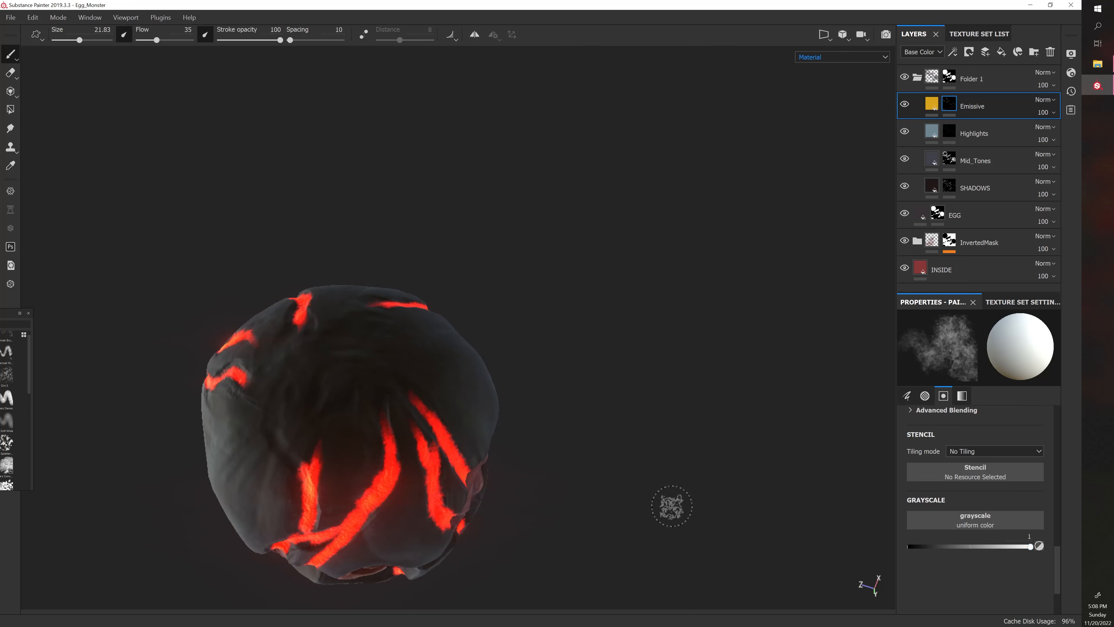
{"action": "left_click_drag", "start_coordinate": [666, 505], "coordinate": [622, 466], "text": "alt"}
{"action": "key", "text": "["}
{"action": "key", "text": "["}
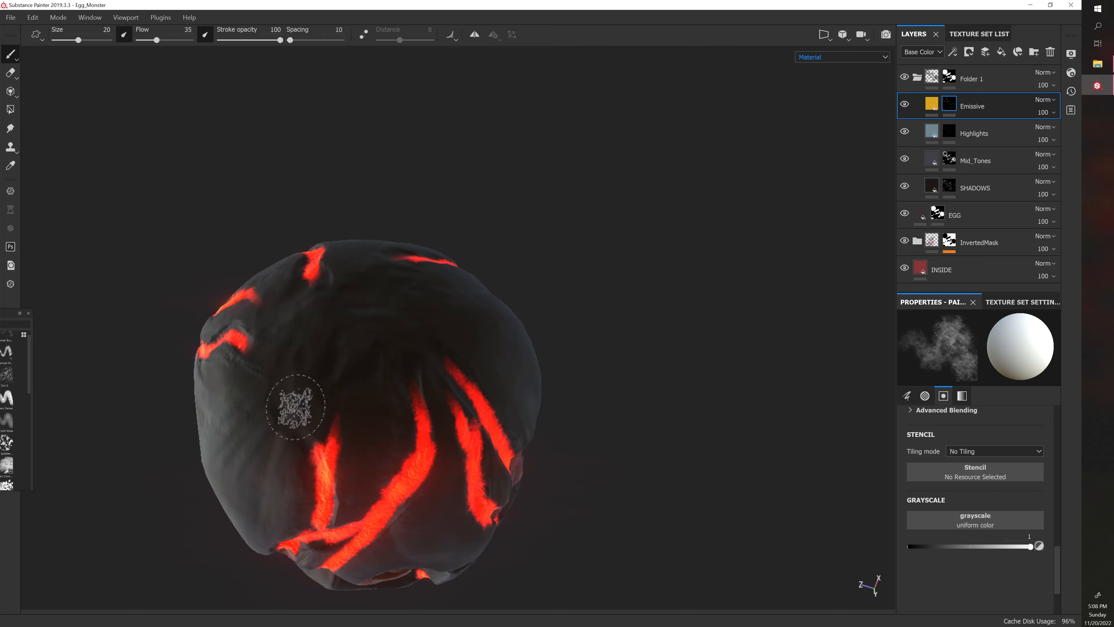
{"action": "key", "text": "]"}
{"action": "mouse_move", "coordinate": [281, 383]}
{"action": "left_mouse_down"}
{"action": "mouse_move", "coordinate": [294, 436]}
{"action": "mouse_move", "coordinate": [313, 448]}
{"action": "mouse_move", "coordinate": [288, 409]}
{"action": "left_mouse_up"}
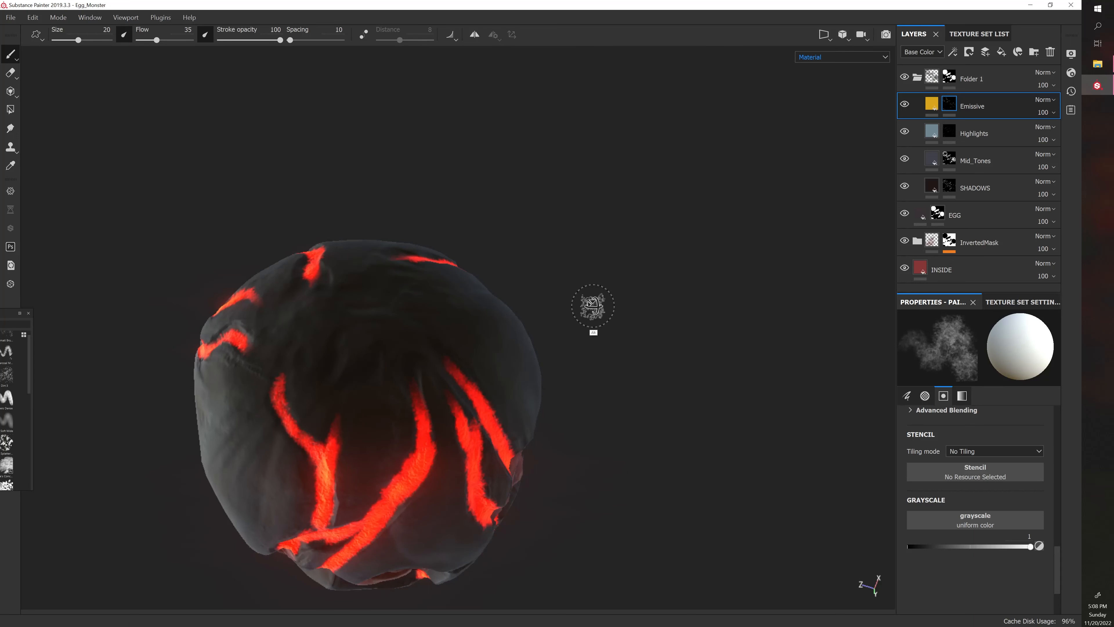
Set the grayscale to 0 and taper the end of the new branch on the underside
{"action": "mouse_move", "coordinate": [592, 303]}
{"action": "left_mouse_down", "text": "alt"}
{"action": "mouse_move", "coordinate": [584, 294]}
{"action": "mouse_move", "coordinate": [268, 323]}
{"action": "left_mouse_up", "text": "alt"}
{"action": "left_click_drag", "start_coordinate": [505, 243], "coordinate": [553, 253], "text": "alt"}
{"action": "left_click_drag", "start_coordinate": [547, 239], "coordinate": [552, 326], "text": "alt"}
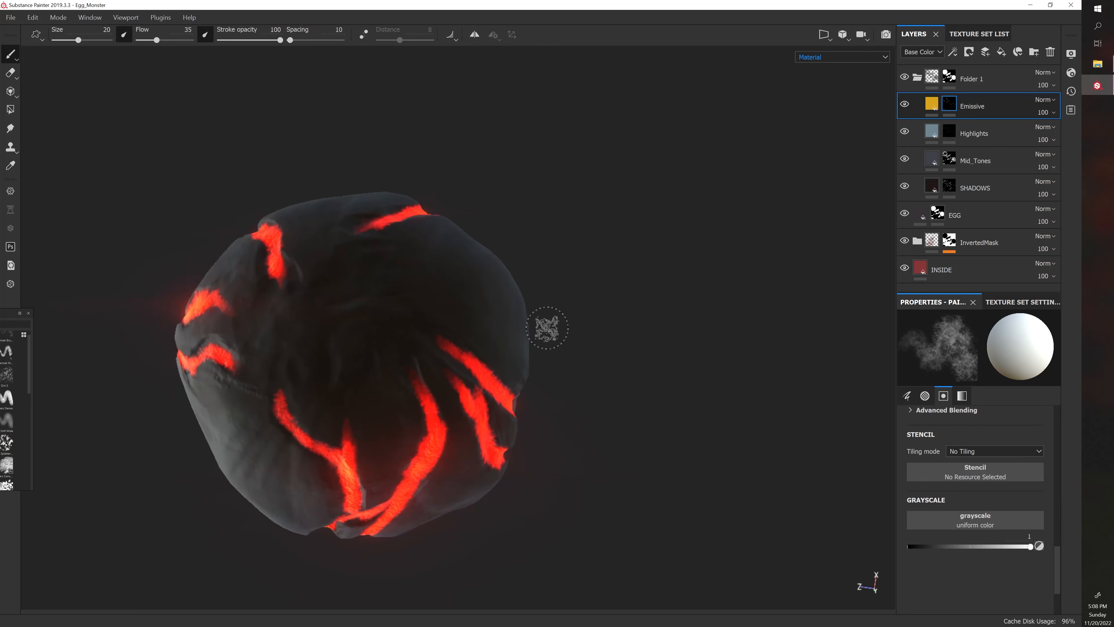
{"action": "left_click_drag", "start_coordinate": [1030, 546], "coordinate": [909, 546]}
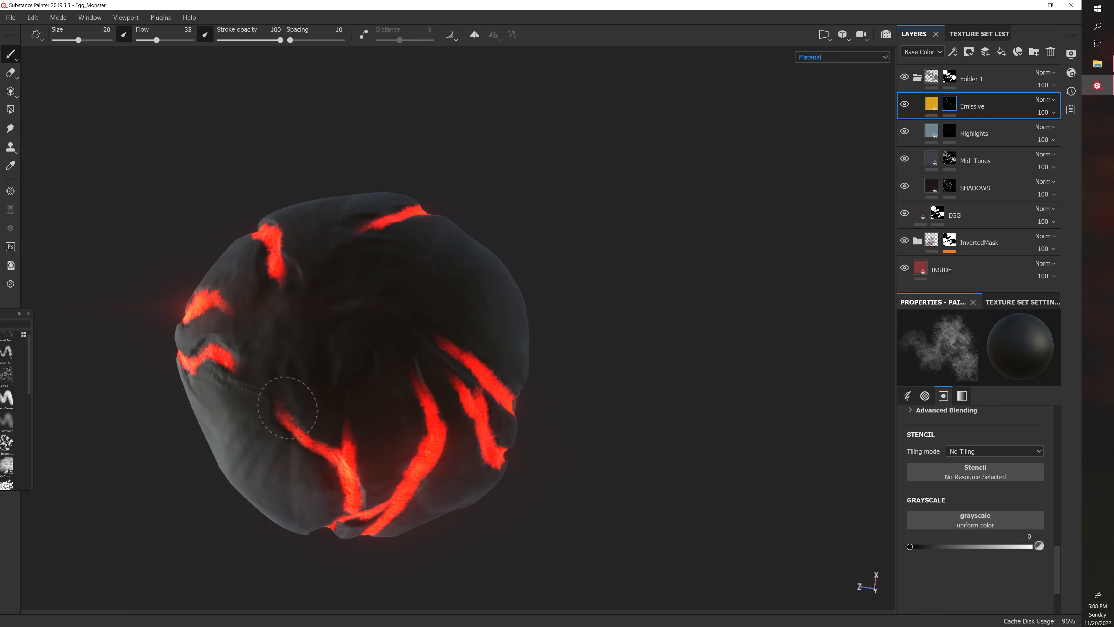
{"action": "mouse_move", "coordinate": [314, 416]}
{"action": "left_mouse_down"}
{"action": "mouse_move", "coordinate": [287, 387]}
{"action": "mouse_move", "coordinate": [344, 346]}
{"action": "mouse_move", "coordinate": [338, 289]}
{"action": "left_mouse_up"}
{"action": "scroll", "coordinate": [303, 383], "scroll_direction": "down", "scroll_amount": 4}
{"action": "scroll", "coordinate": [368, 406], "scroll_direction": "up", "scroll_amount": 4}
{"action": "middle_click_drag", "start_coordinate": [378, 427], "coordinate": [385, 387], "text": "alt"}
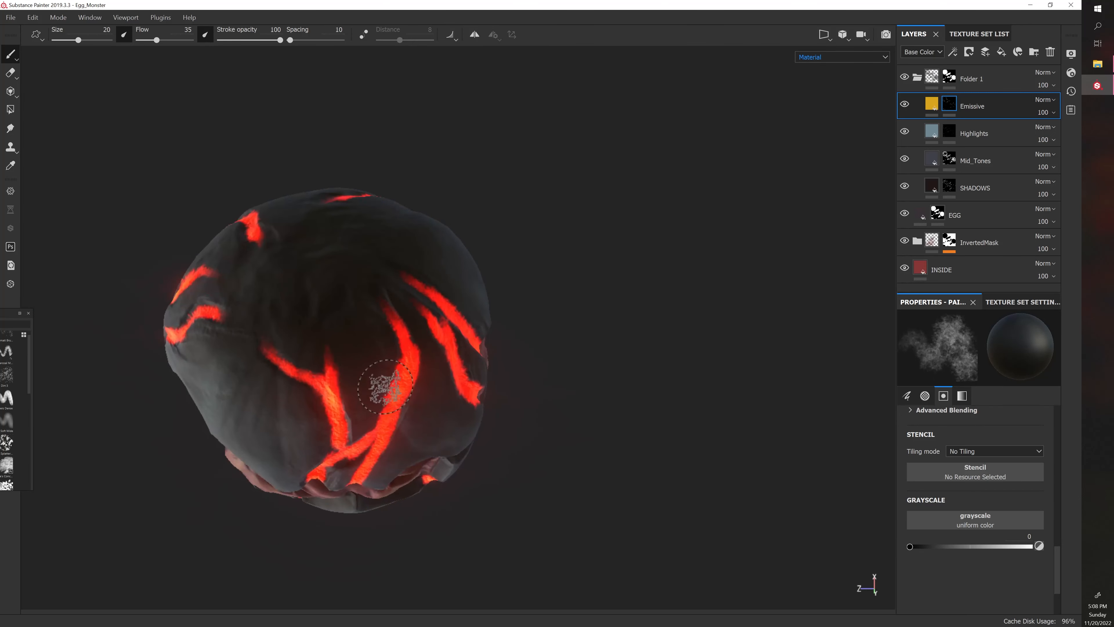
Reduce the brush size to 12.05 and dab grayscale 0 beside the short side branch of the forked crack on the upper shell
{"action": "right_click_drag", "start_coordinate": [385, 387], "coordinate": [344, 372], "text": "ctrl"}
{"action": "mouse_move", "coordinate": [342, 388]}
{"action": "left_mouse_down"}
{"action": "mouse_move", "coordinate": [349, 395]}
{"action": "mouse_move", "coordinate": [344, 386]}
{"action": "left_mouse_up"}
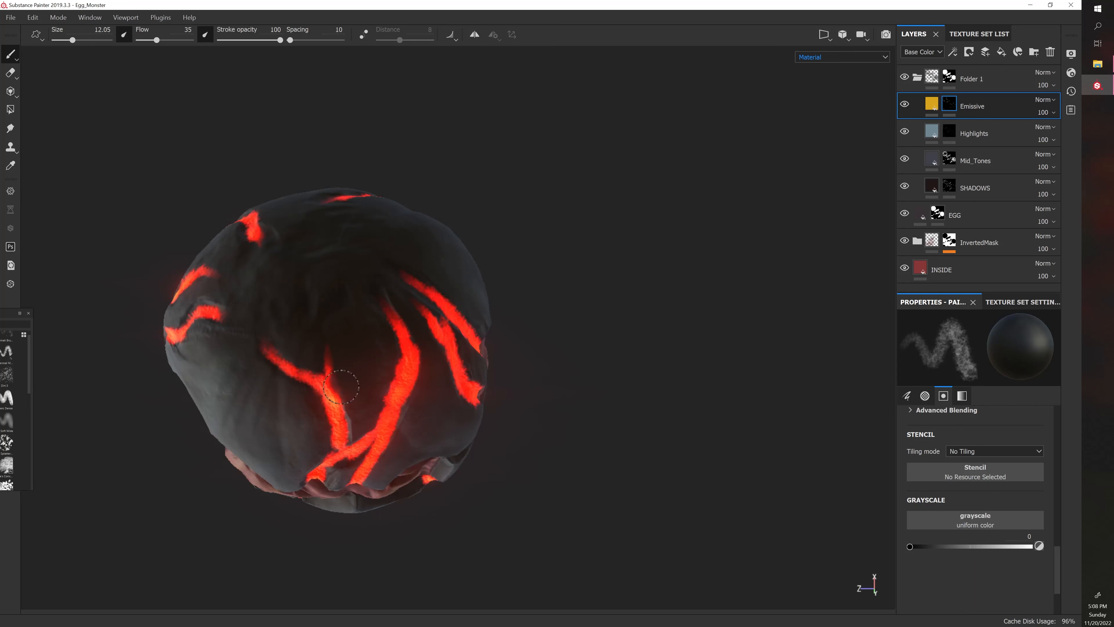
{"action": "left_click_drag", "start_coordinate": [341, 390], "coordinate": [397, 323], "text": "alt"}
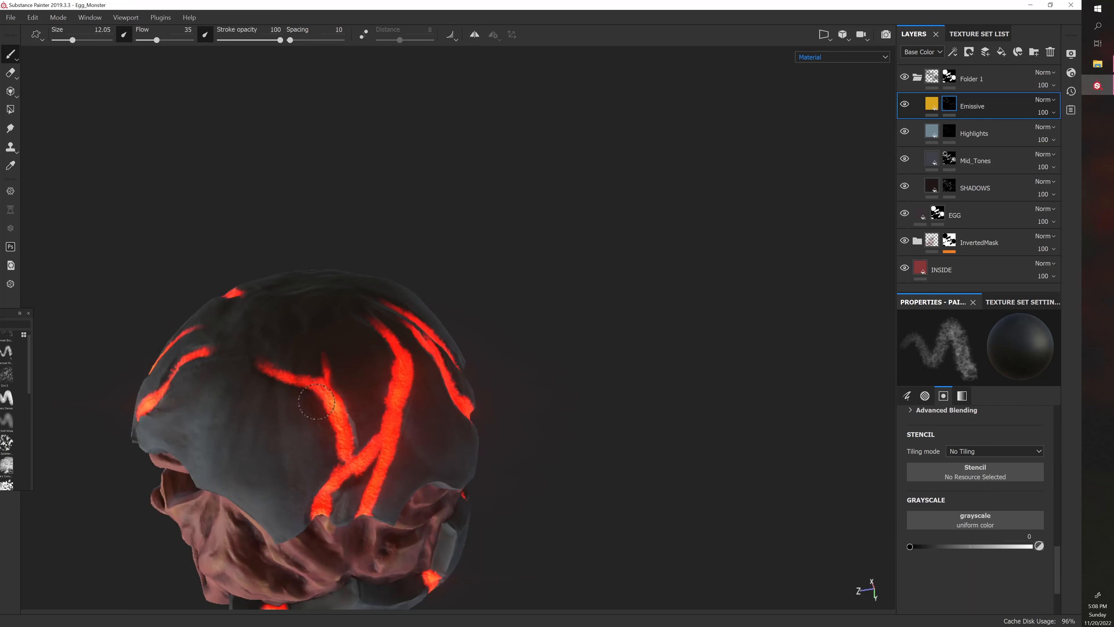
{"action": "mouse_move", "coordinate": [329, 436]}
{"action": "left_mouse_down", "text": "alt"}
{"action": "mouse_move", "coordinate": [378, 393]}
{"action": "mouse_move", "coordinate": [328, 467]}
{"action": "mouse_move", "coordinate": [397, 448]}
{"action": "left_mouse_up", "text": "alt"}
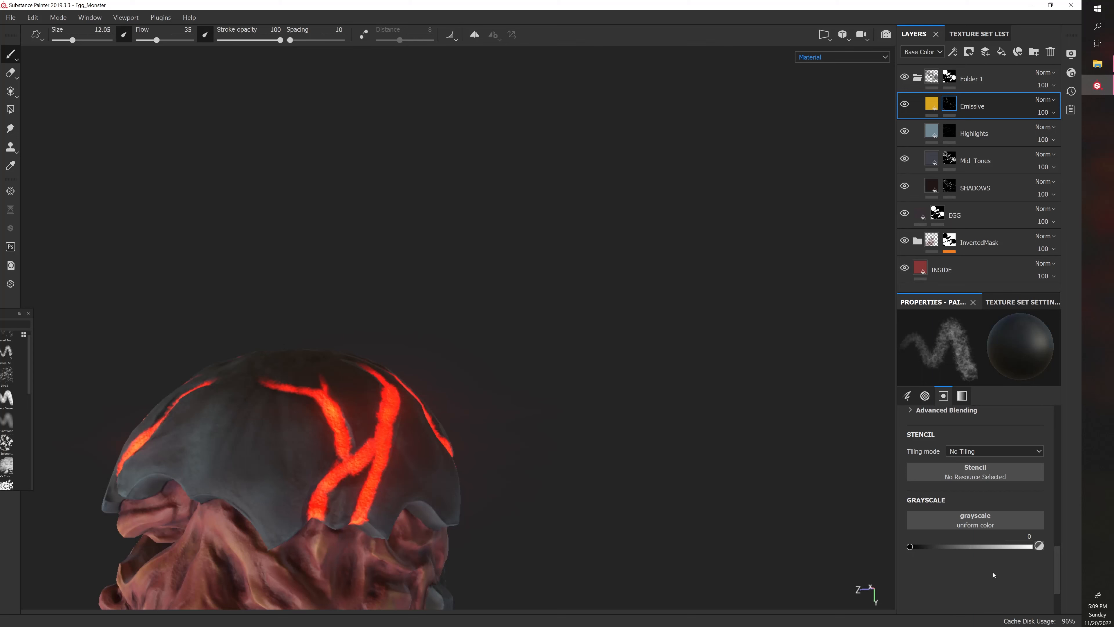
Set the grayscale to 1 and check the merging cracks around the back of the upper shell
{"action": "left_click_drag", "start_coordinate": [910, 546], "coordinate": [1034, 546]}
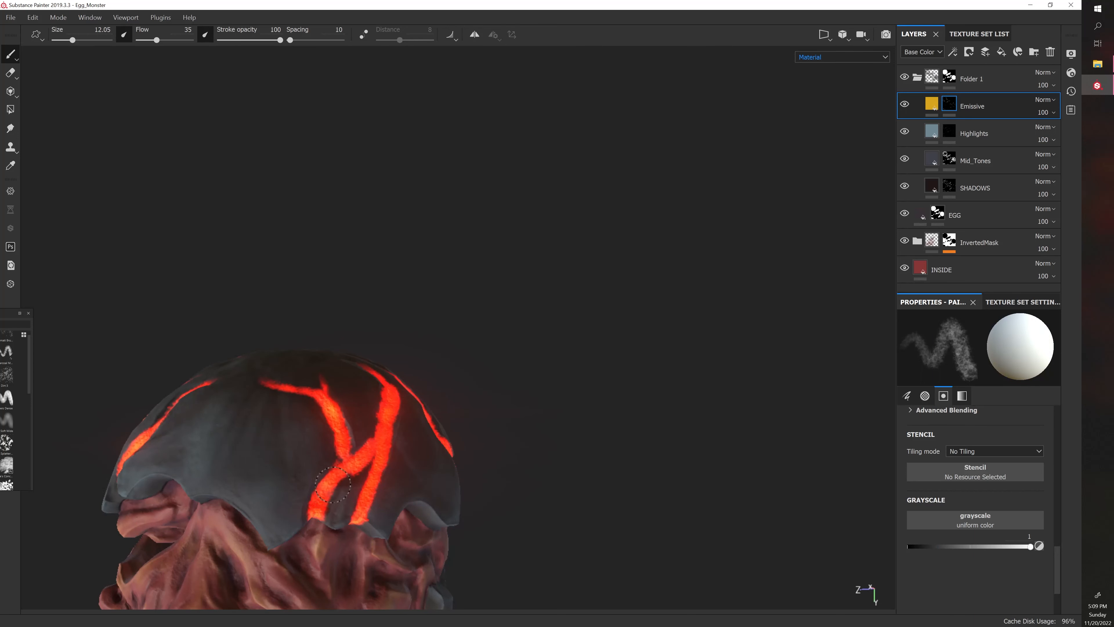
{"action": "left_click_drag", "start_coordinate": [348, 475], "coordinate": [428, 453], "text": "alt"}
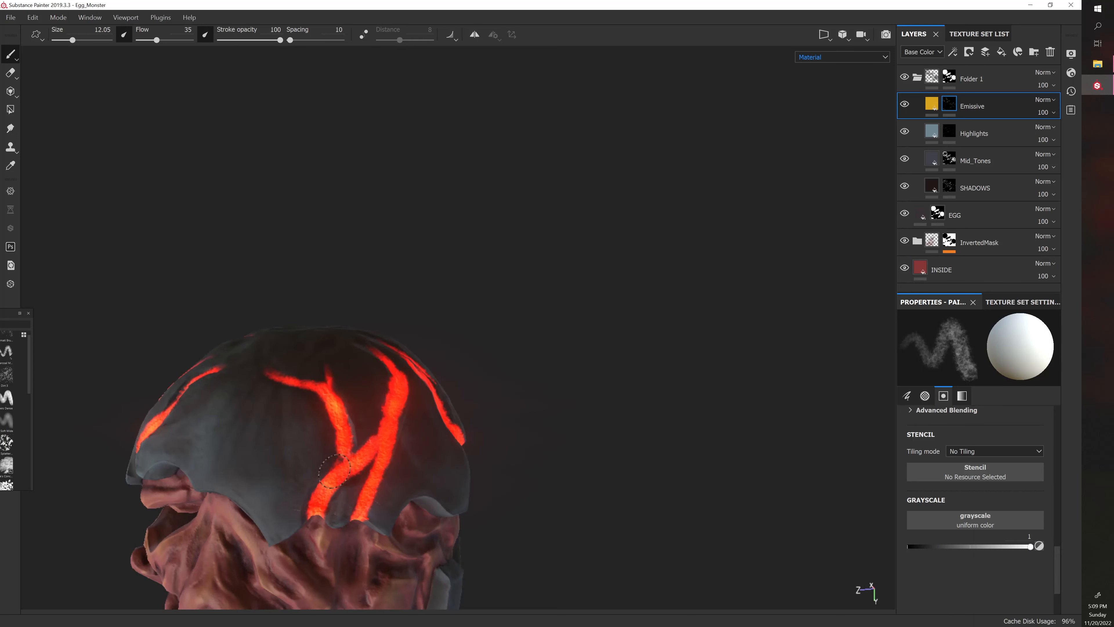
{"action": "mouse_move", "coordinate": [336, 468]}
{"action": "left_mouse_down", "text": "alt"}
{"action": "mouse_move", "coordinate": [516, 416]}
{"action": "mouse_move", "coordinate": [365, 448]}
{"action": "left_mouse_up", "text": "alt"}
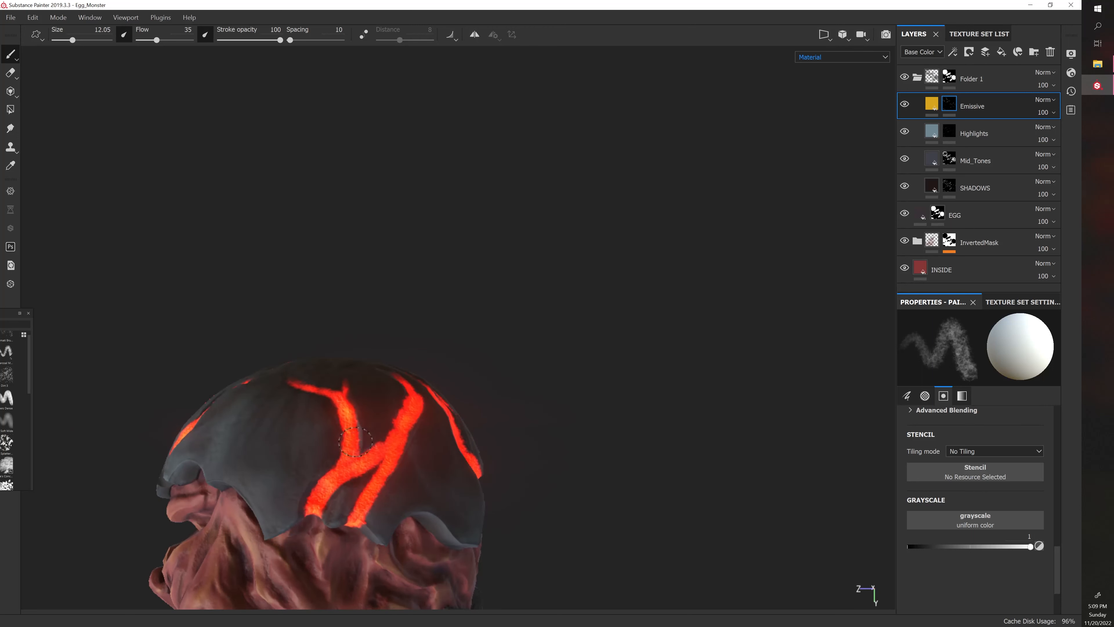
{"action": "left_click_drag", "start_coordinate": [538, 437], "coordinate": [462, 443], "text": "alt"}
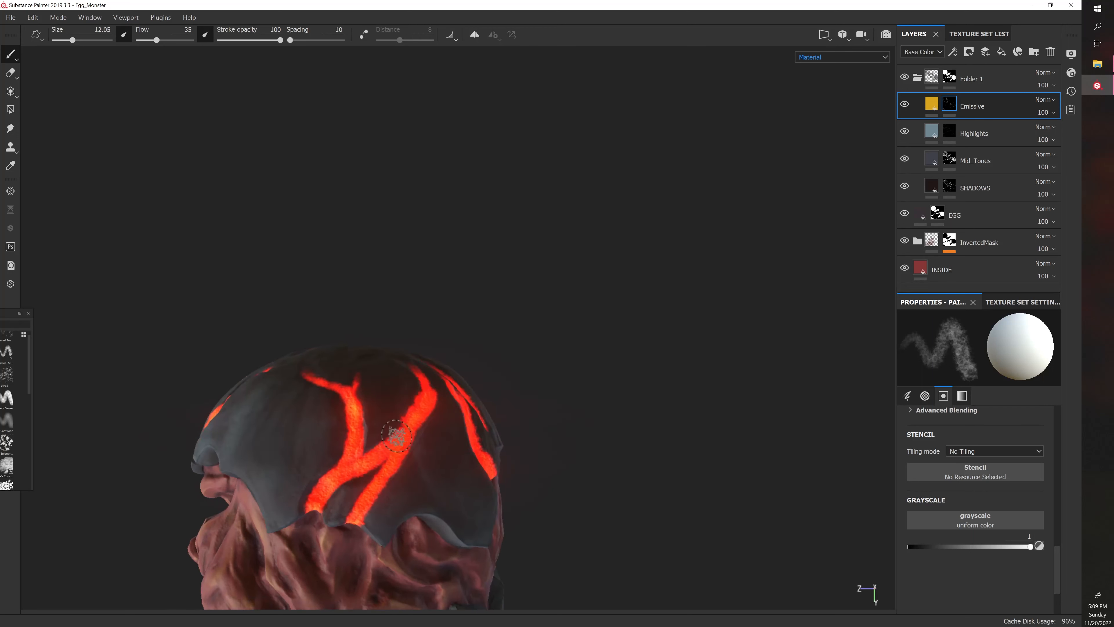
{"action": "left_click_drag", "start_coordinate": [418, 407], "coordinate": [500, 436], "text": "alt"}
{"action": "left_click_drag", "start_coordinate": [543, 368], "coordinate": [442, 398], "text": "alt"}
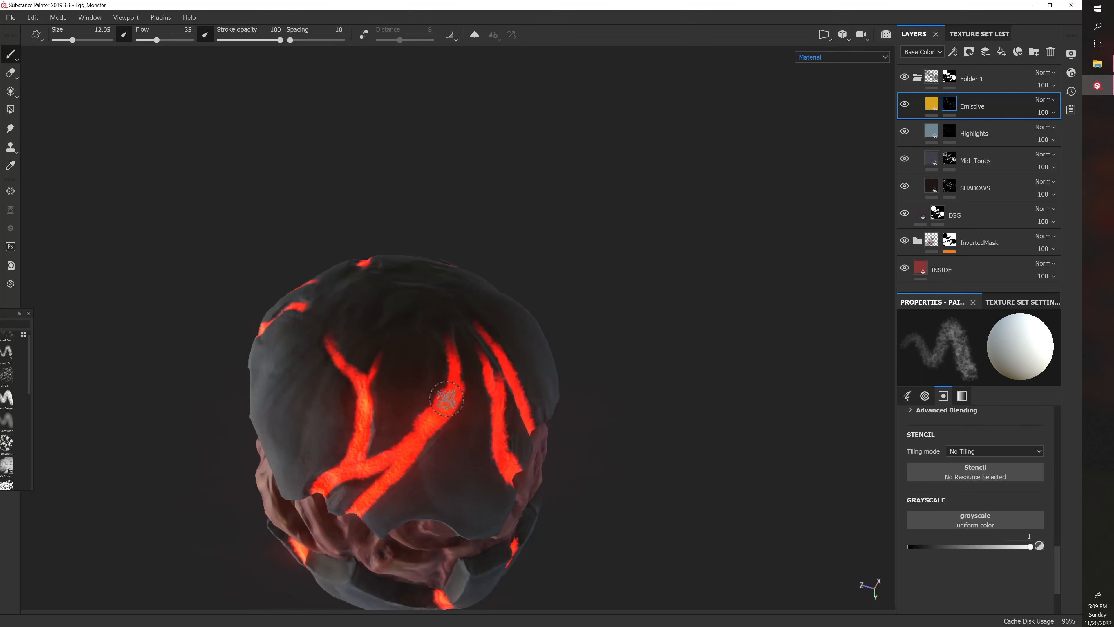
Enlarge the brush to size 16.58 and paint a jagged side bulge onto the crack beside the central chin crack
{"action": "left_click_drag", "start_coordinate": [635, 389], "coordinate": [641, 432], "text": "alt"}
{"action": "scroll", "coordinate": [627, 467], "scroll_direction": "down", "scroll_amount": 3}
{"action": "scroll", "coordinate": [626, 453], "scroll_direction": "up", "scroll_amount": 3}
{"action": "middle_click_drag", "start_coordinate": [641, 432], "coordinate": [584, 399], "text": "alt"}
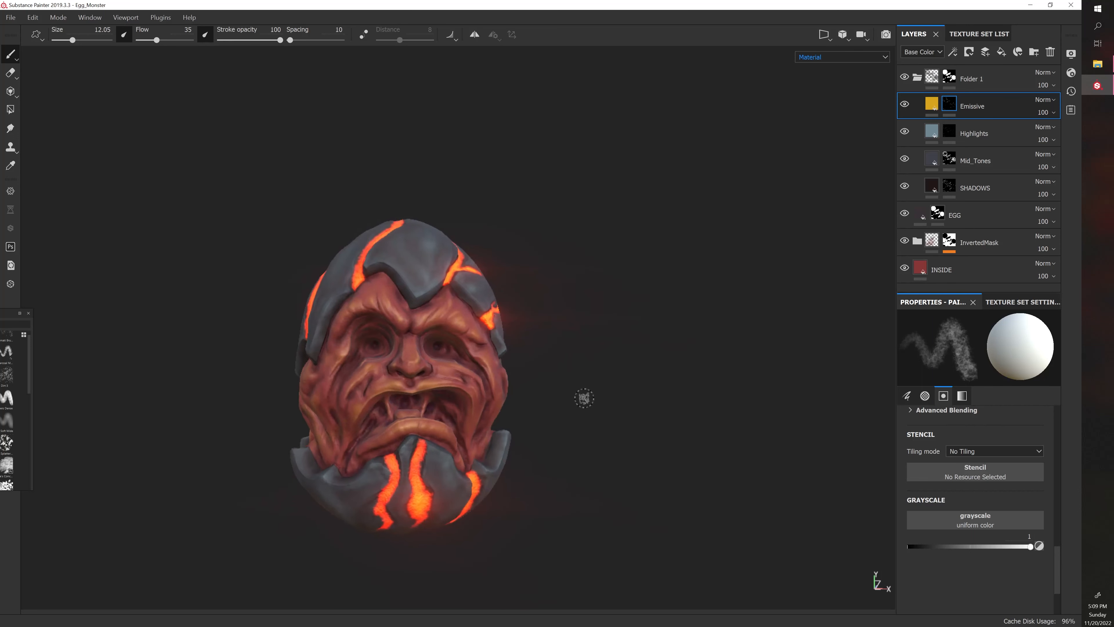
{"action": "left_click_drag", "start_coordinate": [585, 398], "coordinate": [592, 427], "text": "alt"}
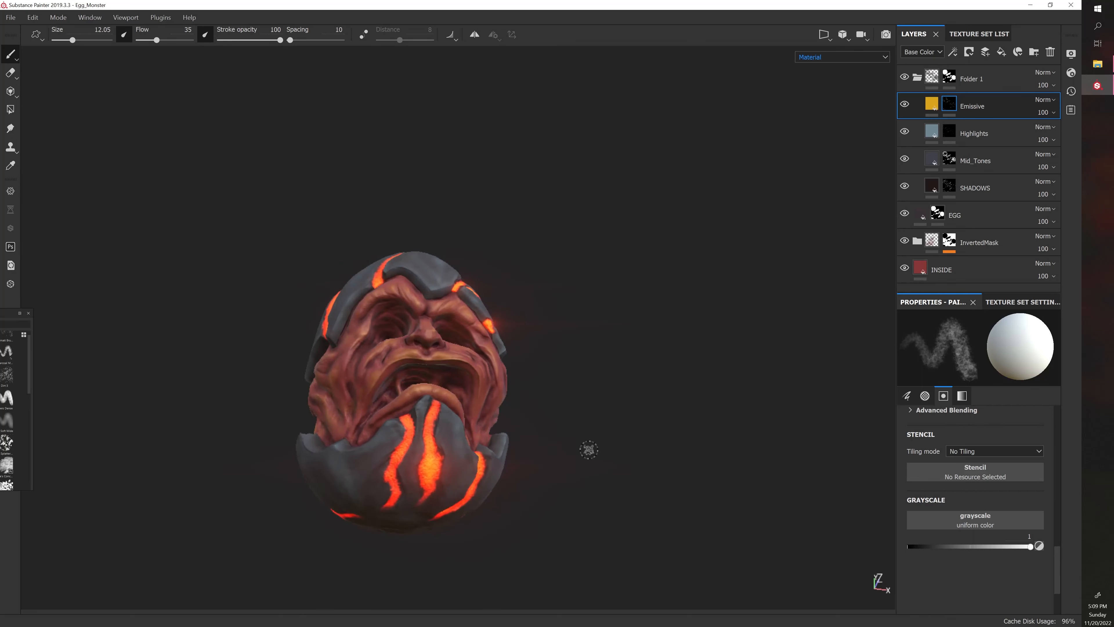
{"action": "key", "text": "bracketright"}
{"action": "key", "text": "bracketright"}
{"action": "key", "text": "bracketright"}
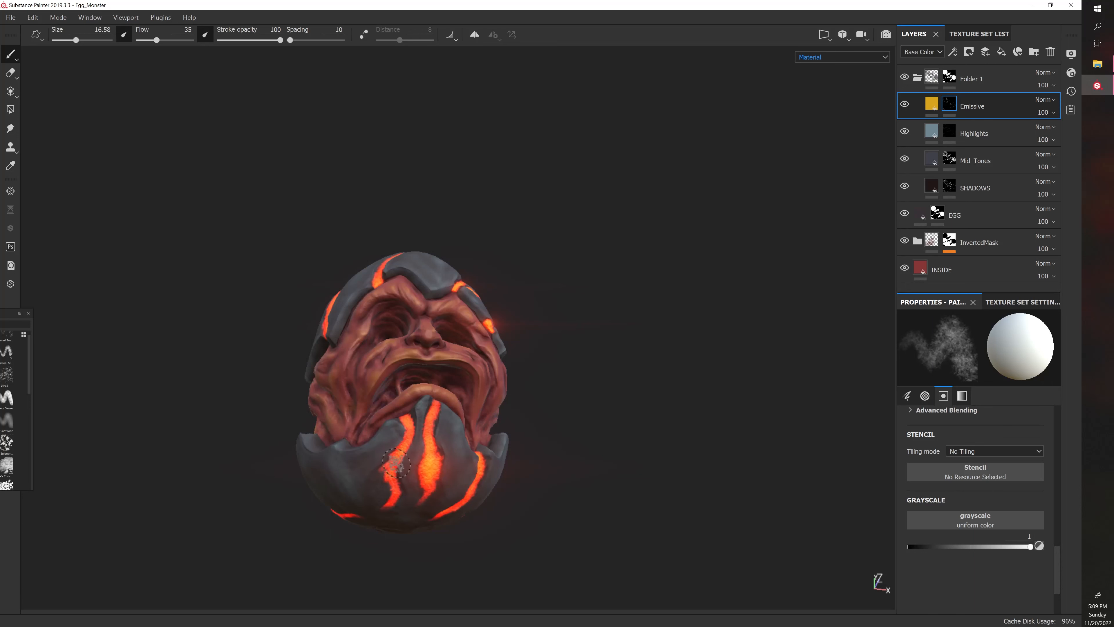
{"action": "left_click_drag", "start_coordinate": [390, 483], "coordinate": [528, 417], "text": "alt"}
{"action": "left_click_drag", "start_coordinate": [412, 460], "coordinate": [654, 445], "text": "alt"}
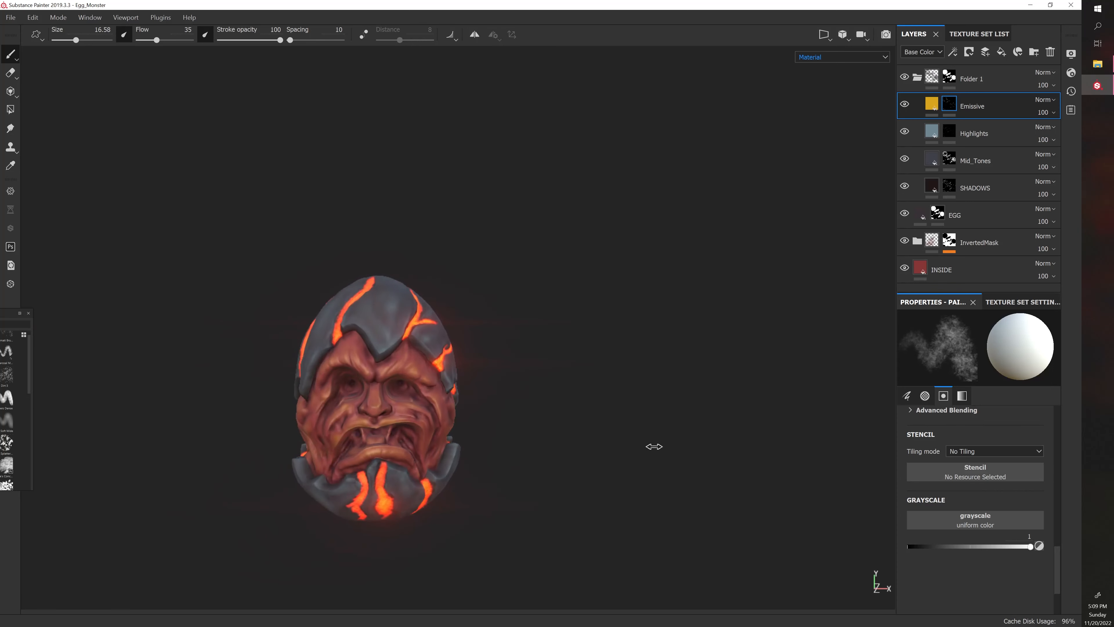
Rotate the environment lighting and examine the widened chin cracks on the lower shell from below
{"action": "scroll", "coordinate": [614, 446], "scroll_direction": "up", "scroll_amount": 5}
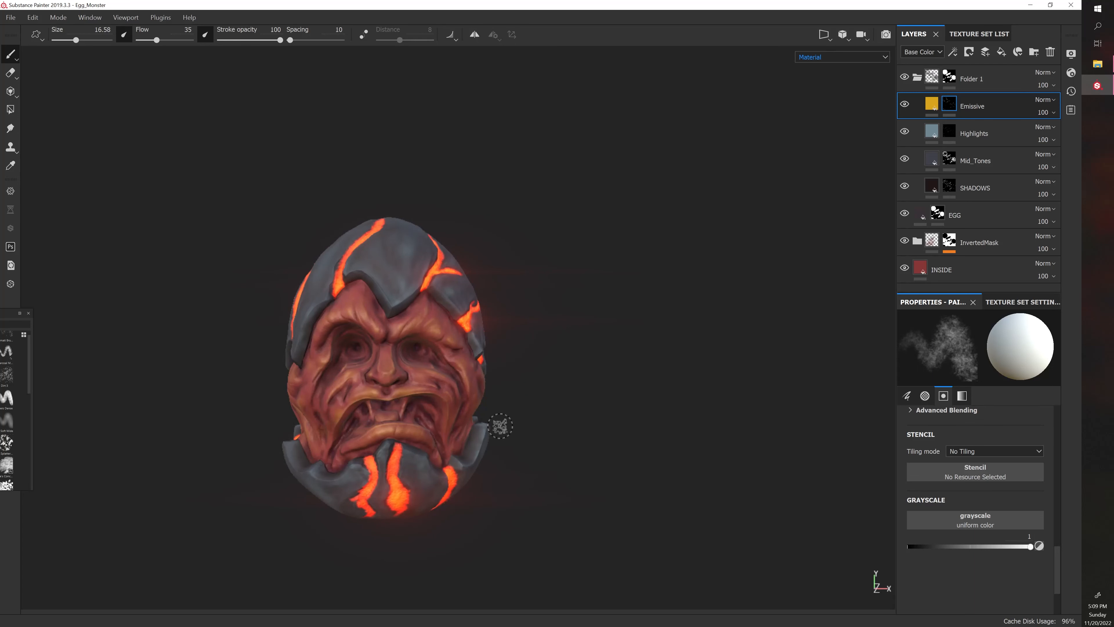
{"action": "middle_click_drag", "start_coordinate": [502, 428], "coordinate": [560, 382], "text": "alt"}
{"action": "scroll", "coordinate": [563, 380], "scroll_direction": "up", "scroll_amount": 4}
{"action": "middle_click_drag", "start_coordinate": [674, 390], "coordinate": [610, 349], "text": "alt"}
{"action": "left_click_drag", "start_coordinate": [624, 414], "coordinate": [667, 358], "text": "alt"}
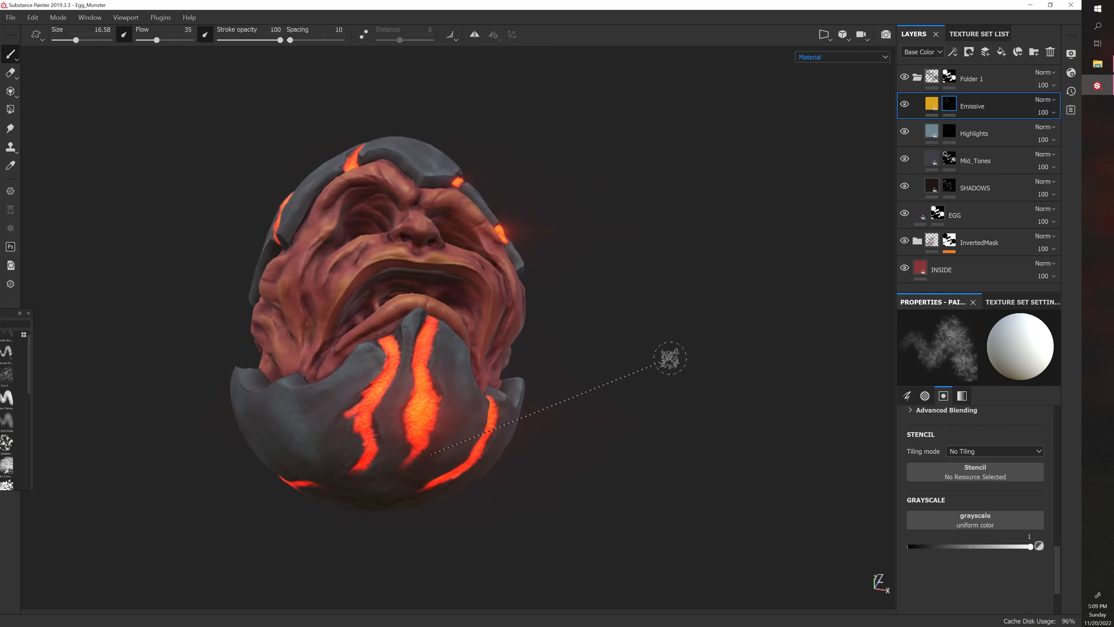
{"action": "right_click_drag", "start_coordinate": [667, 358], "coordinate": [649, 358], "text": "shift"}
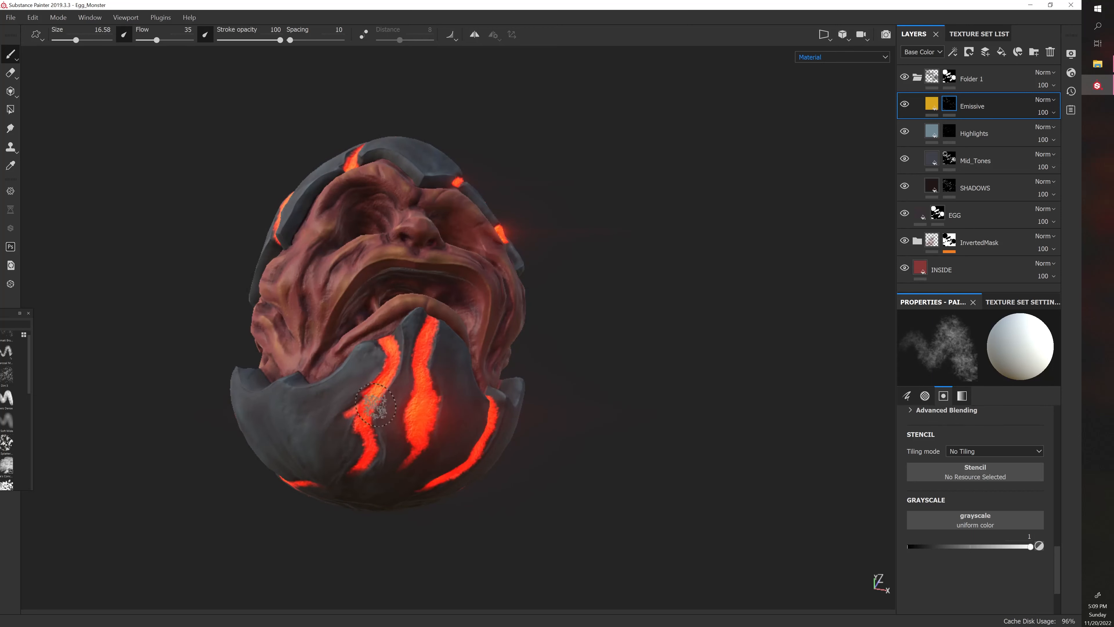
Review the cracks around the top and side of the egg, and save the project
{"action": "left_click_drag", "start_coordinate": [669, 372], "coordinate": [664, 488], "text": "alt"}
{"action": "scroll", "coordinate": [664, 478], "scroll_direction": "down", "scroll_amount": 4}
{"action": "middle_click_drag", "start_coordinate": [713, 414], "coordinate": [647, 441], "text": "alt"}
{"action": "left_click_drag", "start_coordinate": [646, 442], "coordinate": [560, 498], "text": "alt"}
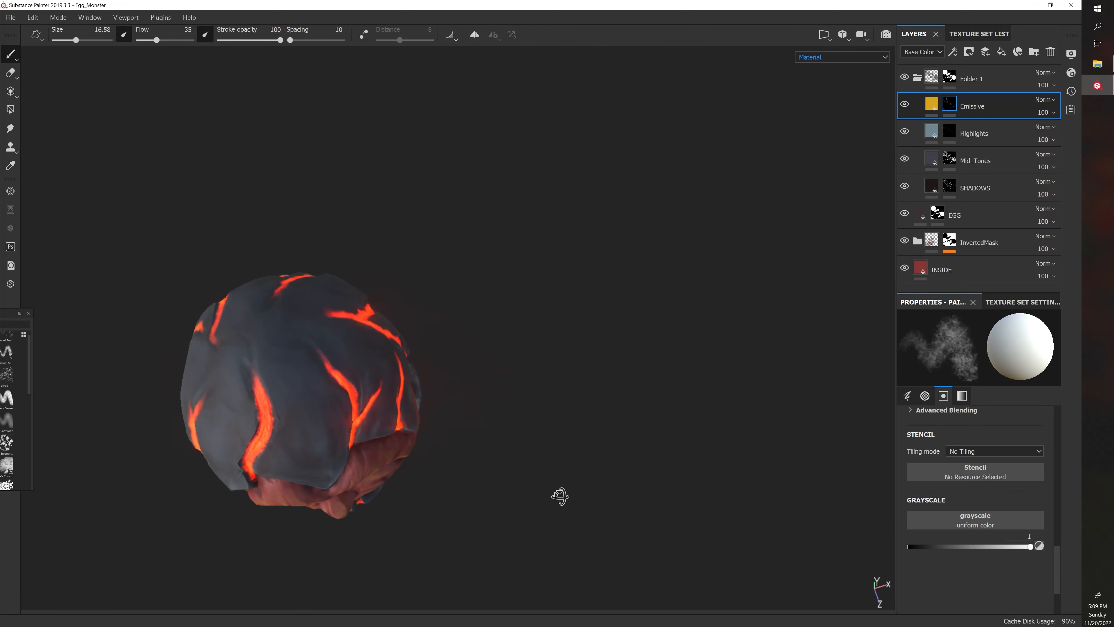
{"action": "left_click_drag", "start_coordinate": [516, 452], "coordinate": [641, 397], "text": "alt"}
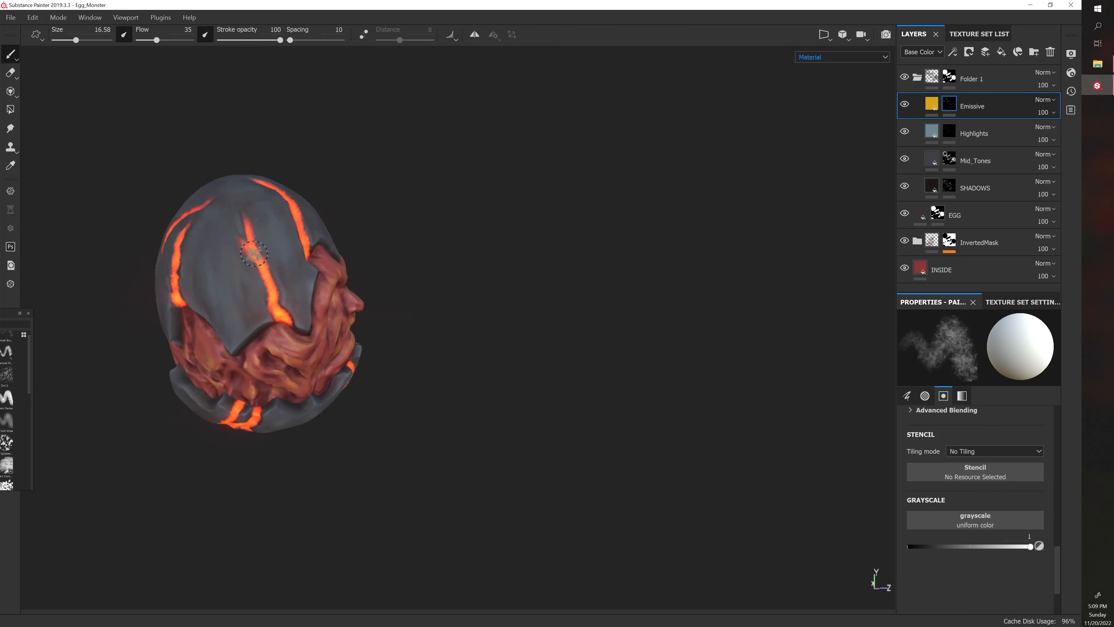
{"action": "left_click_drag", "start_coordinate": [444, 350], "coordinate": [608, 329], "text": "alt"}
{"action": "left_click_drag", "start_coordinate": [455, 385], "coordinate": [562, 368], "text": "alt"}
{"action": "key", "text": "ctrl+s"}
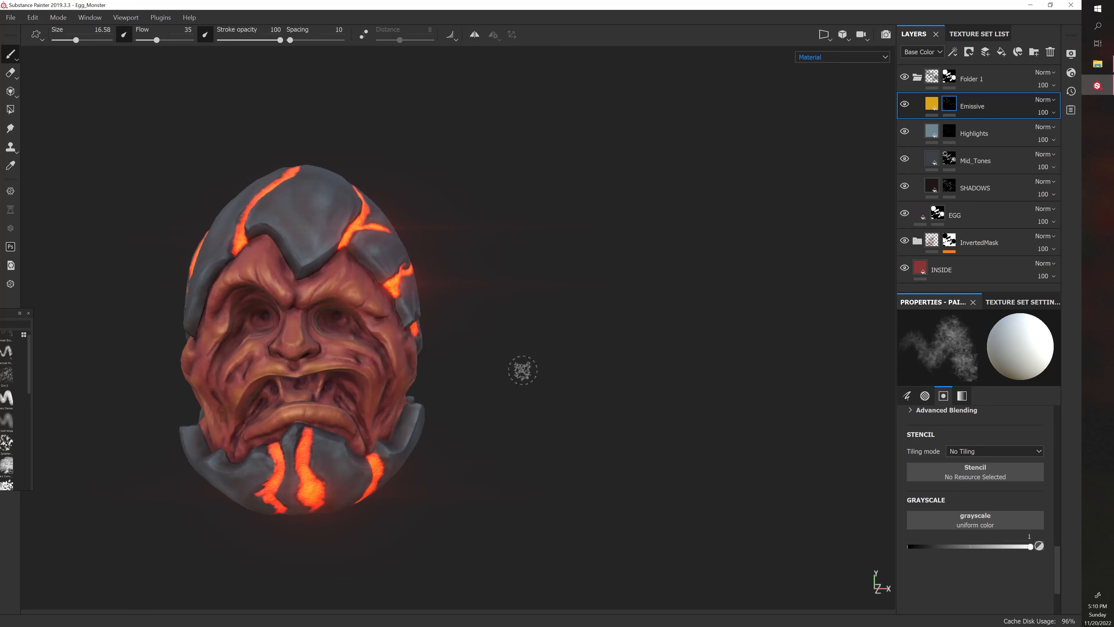
Examine the glowing cracks on both shells up close from the front, the sides and slightly above
{"action": "left_click_drag", "start_coordinate": [523, 370], "coordinate": [569, 363], "text": "alt"}
{"action": "right_click_drag", "start_coordinate": [528, 356], "coordinate": [572, 354], "text": "alt"}
{"action": "left_click_drag", "start_coordinate": [648, 332], "coordinate": [592, 328], "text": "alt"}
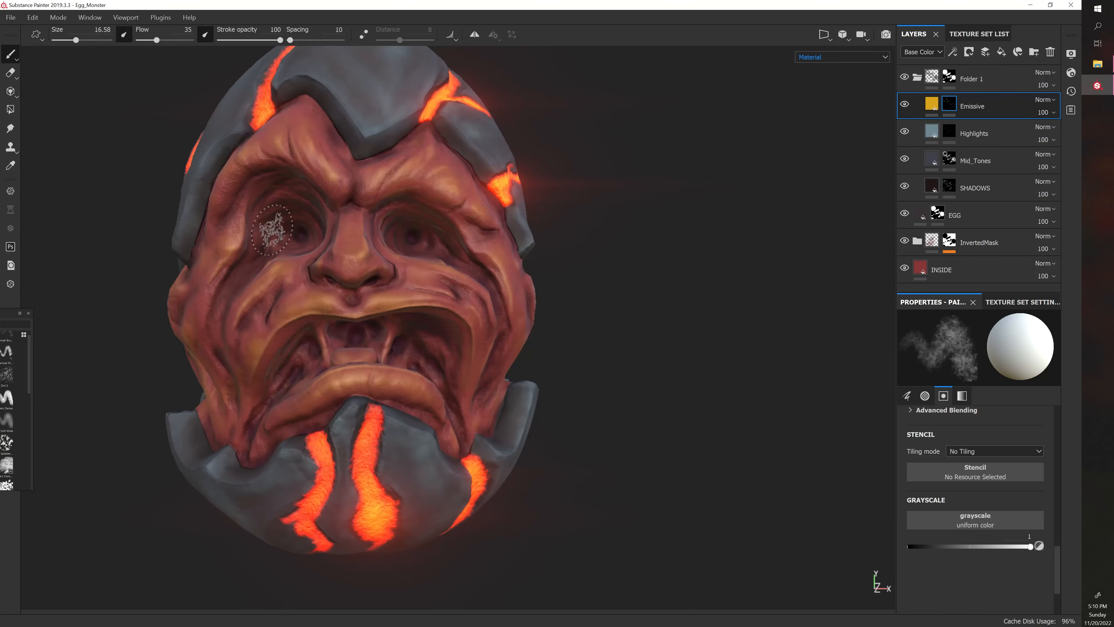
{"action": "mouse_move", "coordinate": [520, 356]}
{"action": "left_mouse_down", "text": "alt"}
{"action": "mouse_move", "coordinate": [714, 368]}
{"action": "mouse_move", "coordinate": [641, 375]}
{"action": "mouse_move", "coordinate": [697, 384]}
{"action": "left_mouse_up", "text": "alt"}
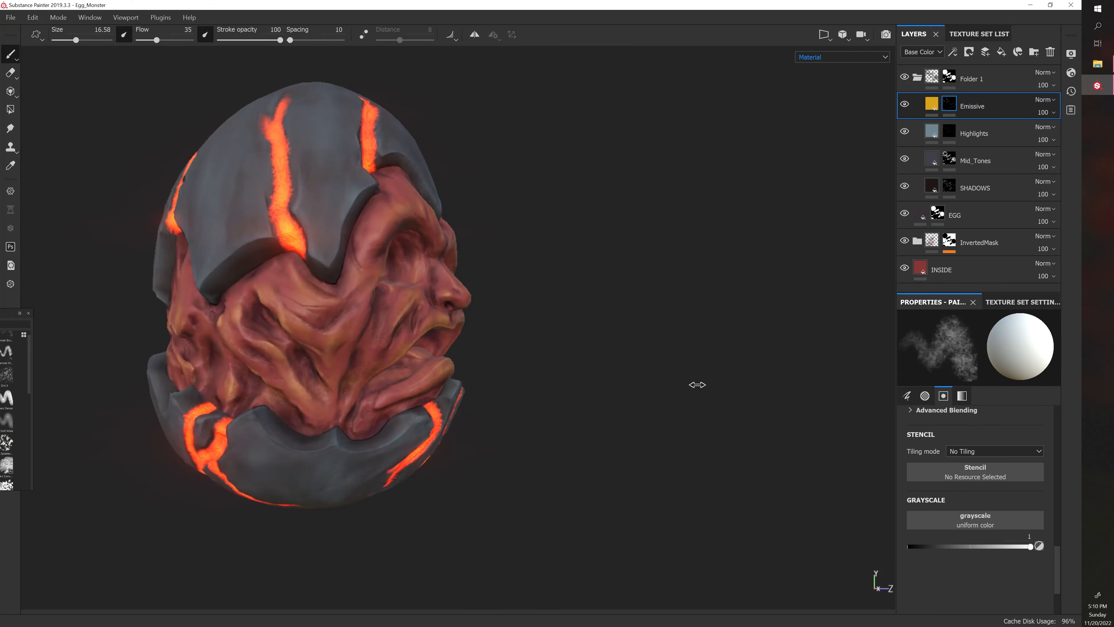
{"action": "mouse_move", "coordinate": [629, 383]}
{"action": "left_mouse_down", "text": "alt"}
{"action": "mouse_move", "coordinate": [770, 379]}
{"action": "mouse_move", "coordinate": [672, 398]}
{"action": "left_mouse_up", "text": "alt"}
{"action": "left_click_drag", "start_coordinate": [349, 297], "coordinate": [397, 299], "text": "alt"}
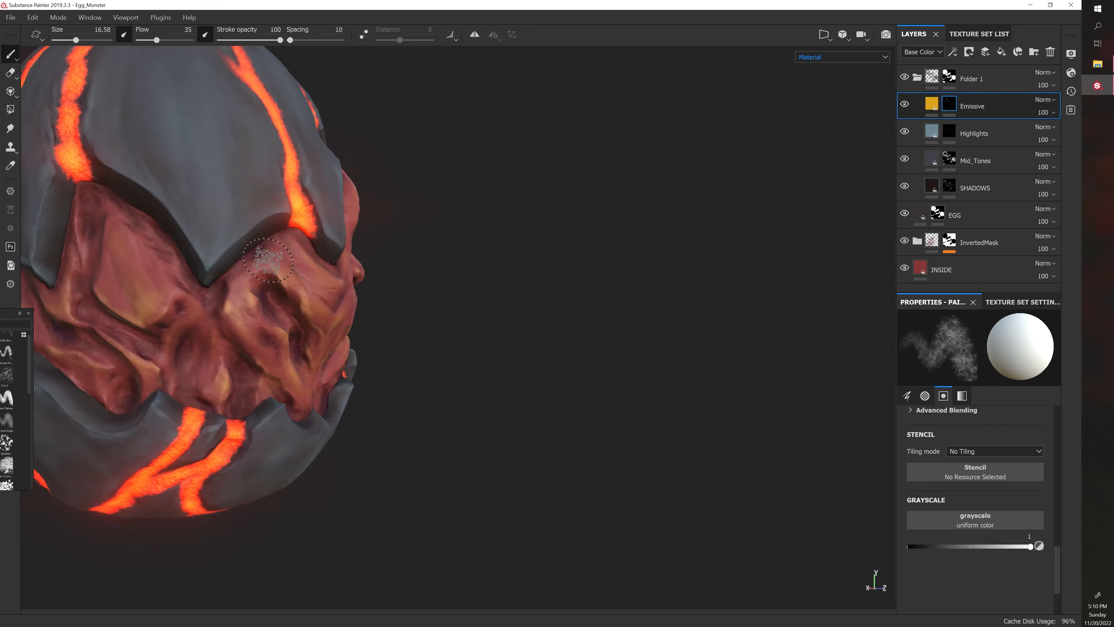
{"action": "left_click_drag", "start_coordinate": [468, 301], "coordinate": [282, 234], "text": "alt"}
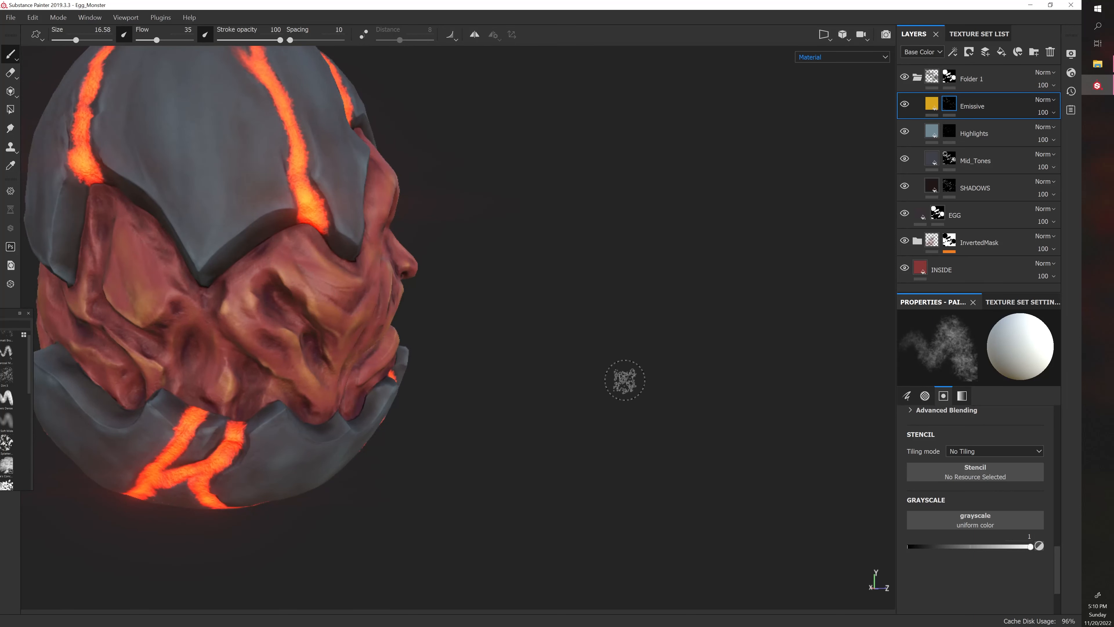
{"action": "mouse_move", "coordinate": [625, 379]}
{"action": "left_mouse_down", "text": "alt"}
{"action": "mouse_move", "coordinate": [542, 374]}
{"action": "mouse_move", "coordinate": [557, 403]}
{"action": "mouse_move", "coordinate": [166, 398]}
{"action": "mouse_move", "coordinate": [657, 458]}
{"action": "mouse_move", "coordinate": [647, 442]}
{"action": "left_mouse_up", "text": "alt"}
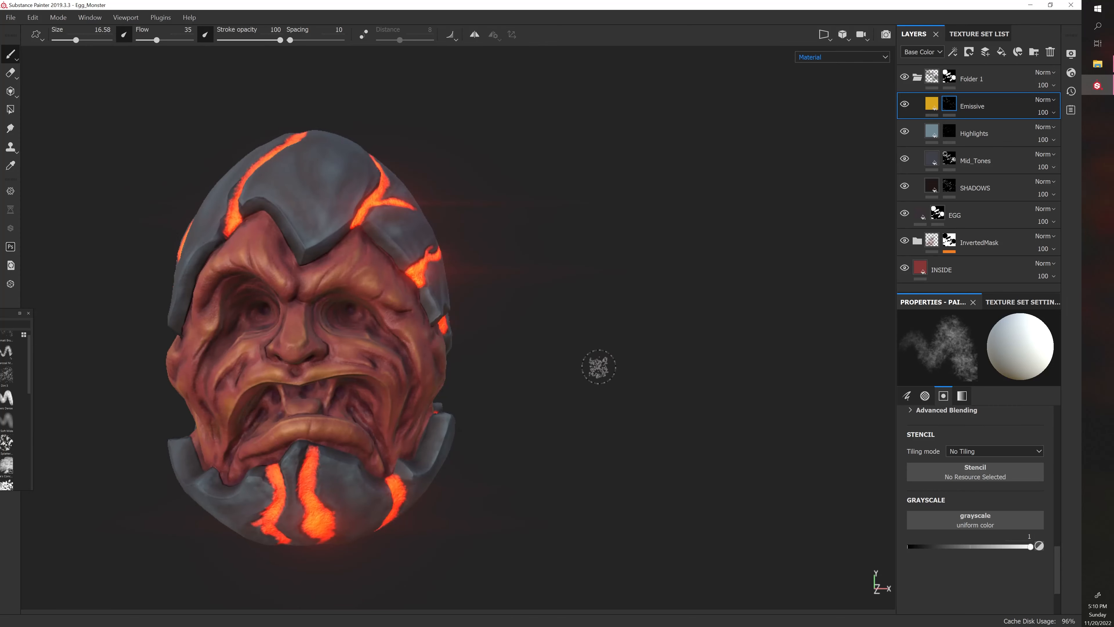
{"action": "left_click_drag", "start_coordinate": [597, 368], "coordinate": [539, 365], "text": "alt"}
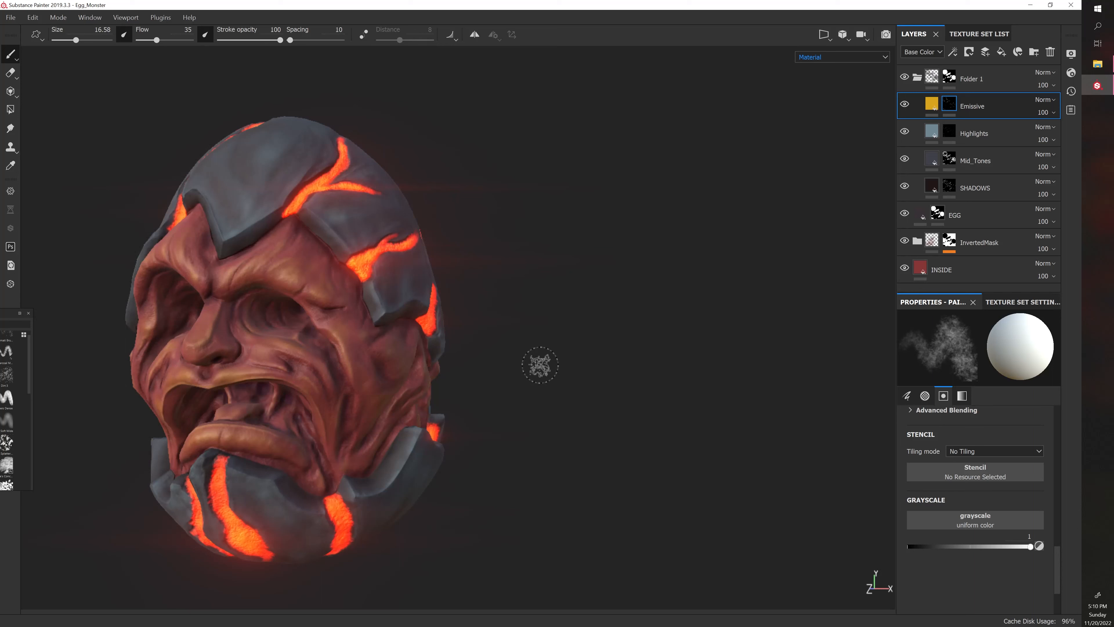
{"action": "mouse_move", "coordinate": [545, 371]}
{"action": "left_mouse_down", "text": "alt"}
{"action": "mouse_move", "coordinate": [599, 406]}
{"action": "mouse_move", "coordinate": [574, 386]}
{"action": "mouse_move", "coordinate": [597, 387]}
{"action": "mouse_move", "coordinate": [609, 406]}
{"action": "left_mouse_up", "text": "alt"}
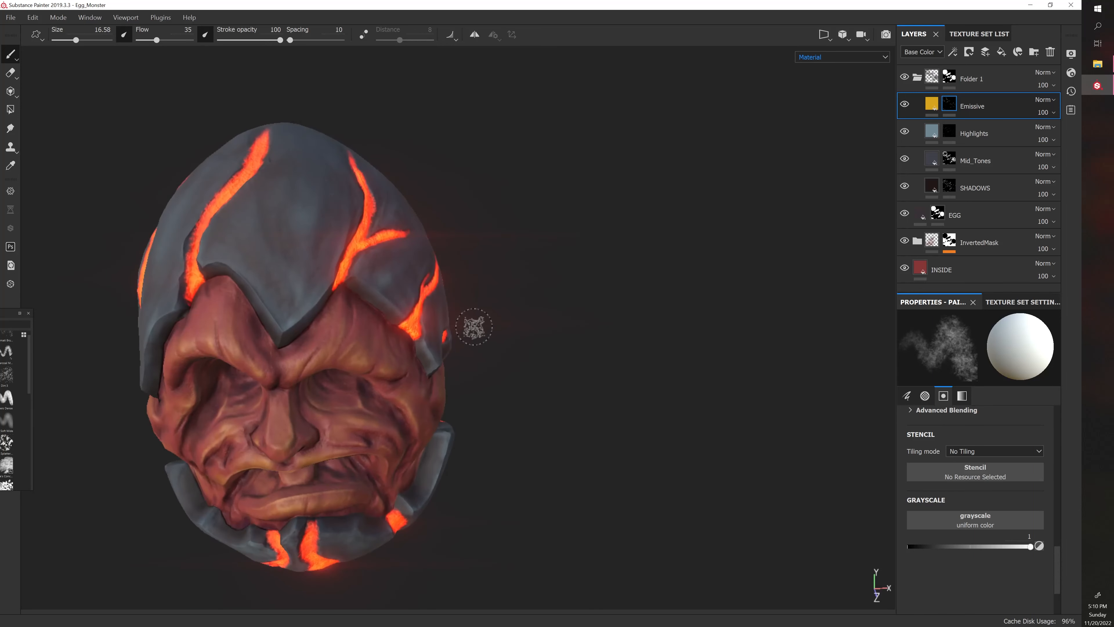
{"action": "mouse_move", "coordinate": [304, 238]}
{"action": "left_mouse_down", "text": "alt"}
{"action": "mouse_move", "coordinate": [594, 304]}
{"action": "mouse_move", "coordinate": [553, 318]}
{"action": "left_mouse_up", "text": "alt"}
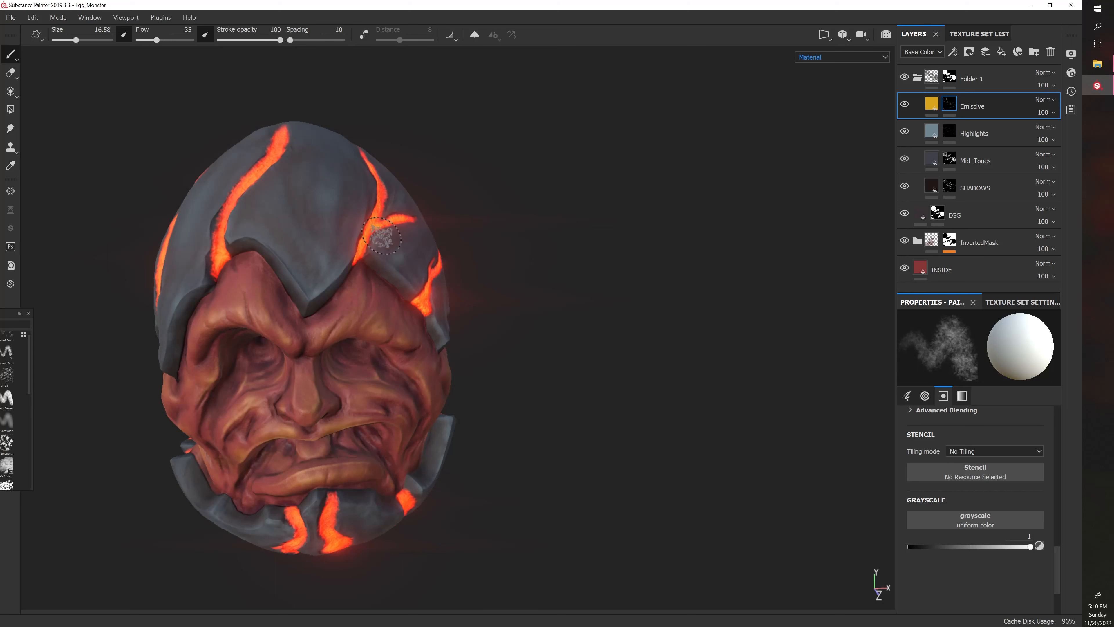
Set up a solid full-flow brush with grayscale 0, size 2.85 and pen pressure controlling the size
{"action": "left_click_drag", "start_coordinate": [575, 285], "coordinate": [499, 269], "text": "alt"}
{"action": "right_click_drag", "start_coordinate": [560, 277], "coordinate": [637, 298], "text": "alt"}
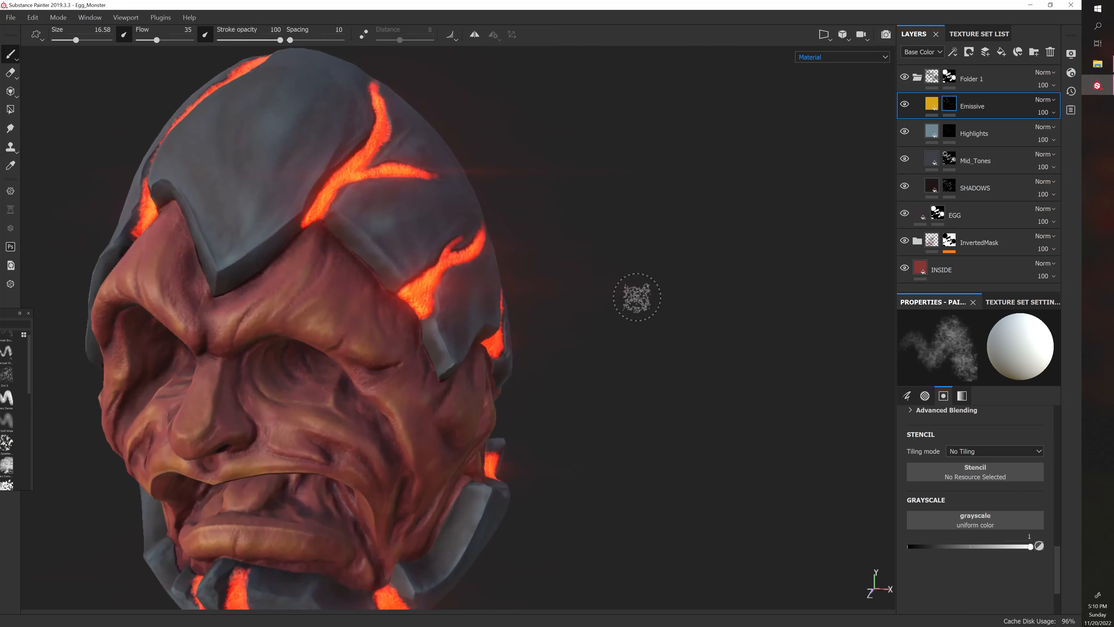
{"action": "left_click_drag", "start_coordinate": [1030, 546], "coordinate": [905, 546]}
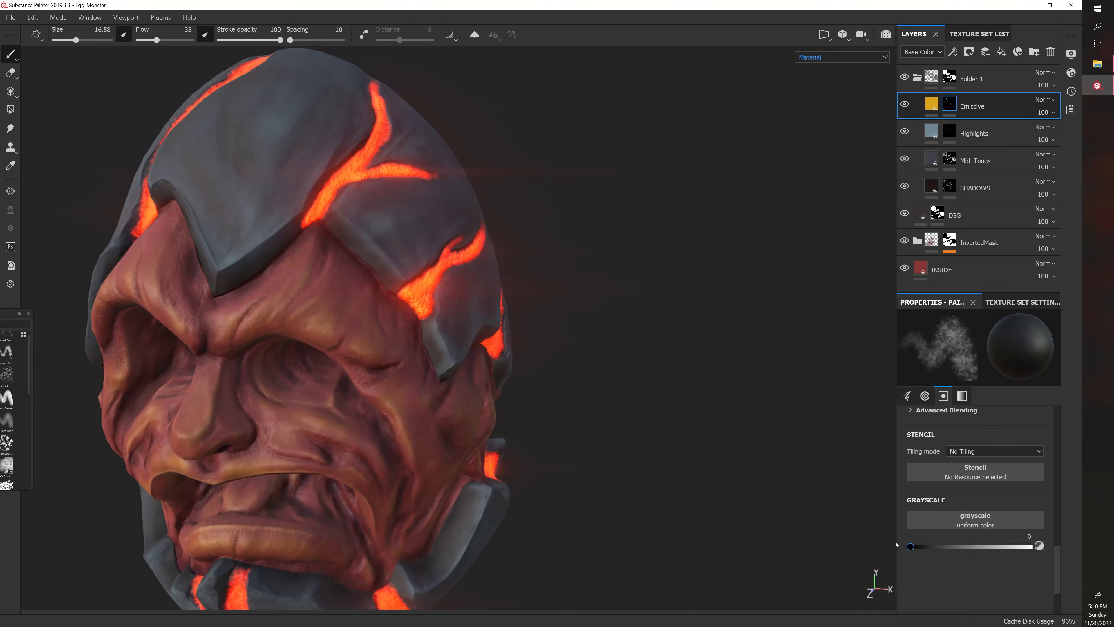
{"action": "scroll", "coordinate": [10, 410], "scroll_direction": "up", "scroll_amount": 1}
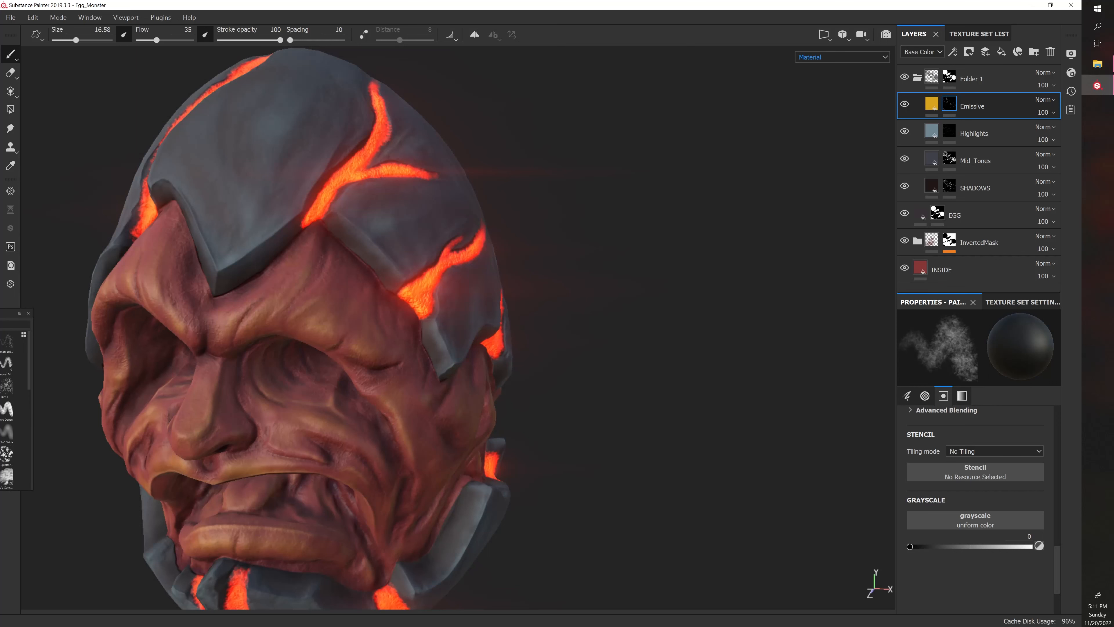
{"action": "left_click", "coordinate": [6, 409]}
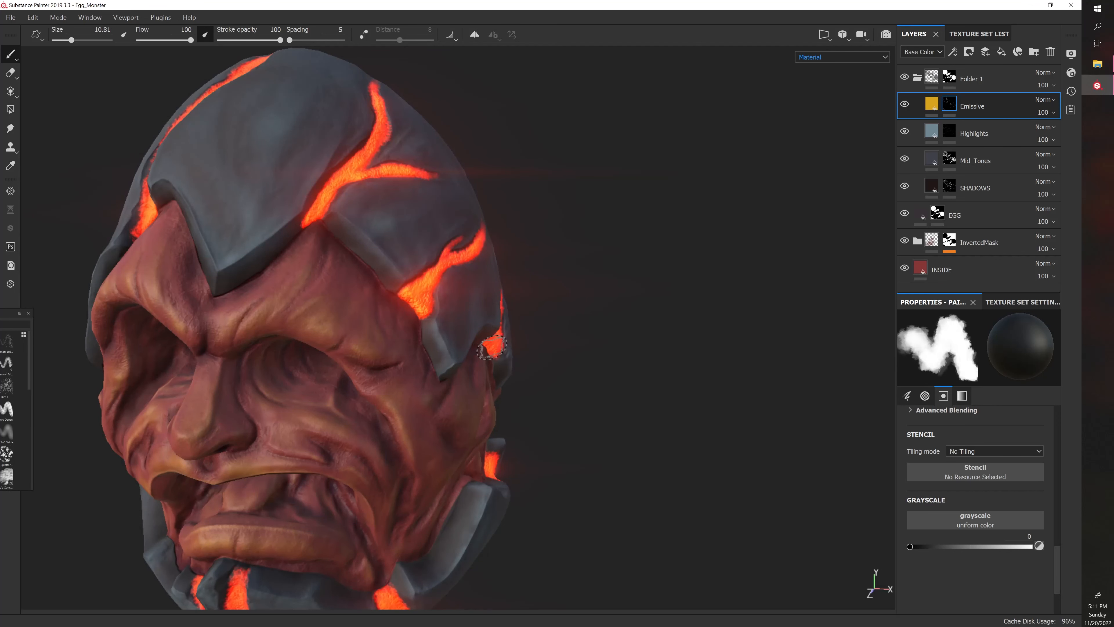
{"action": "key", "text": "bracketleft"}
{"action": "key", "text": "bracketleft"}
{"action": "key", "text": "bracketleft"}
{"action": "key", "text": "bracketleft"}
{"action": "key", "text": "bracketleft"}
{"action": "key", "text": "bracketleft"}
{"action": "key", "text": "bracketleft"}
{"action": "key", "text": "bracketleft"}
{"action": "middle_click_drag", "start_coordinate": [587, 262], "coordinate": [552, 313], "text": "alt"}
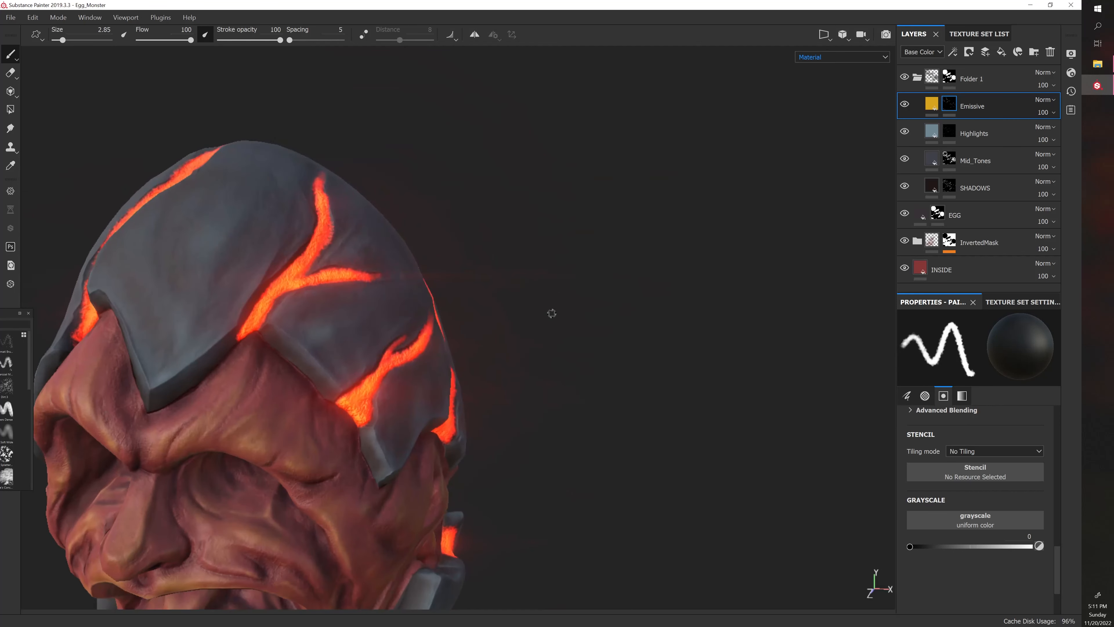
{"action": "left_click", "coordinate": [121, 35]}
Carve a dark gap into the fork of the branching crack on the front upper shell, enlarging the brush to 5.25
{"action": "left_click_drag", "start_coordinate": [558, 244], "coordinate": [559, 268], "text": "alt"}
{"action": "right_click_drag", "start_coordinate": [560, 269], "coordinate": [566, 297], "text": "alt"}
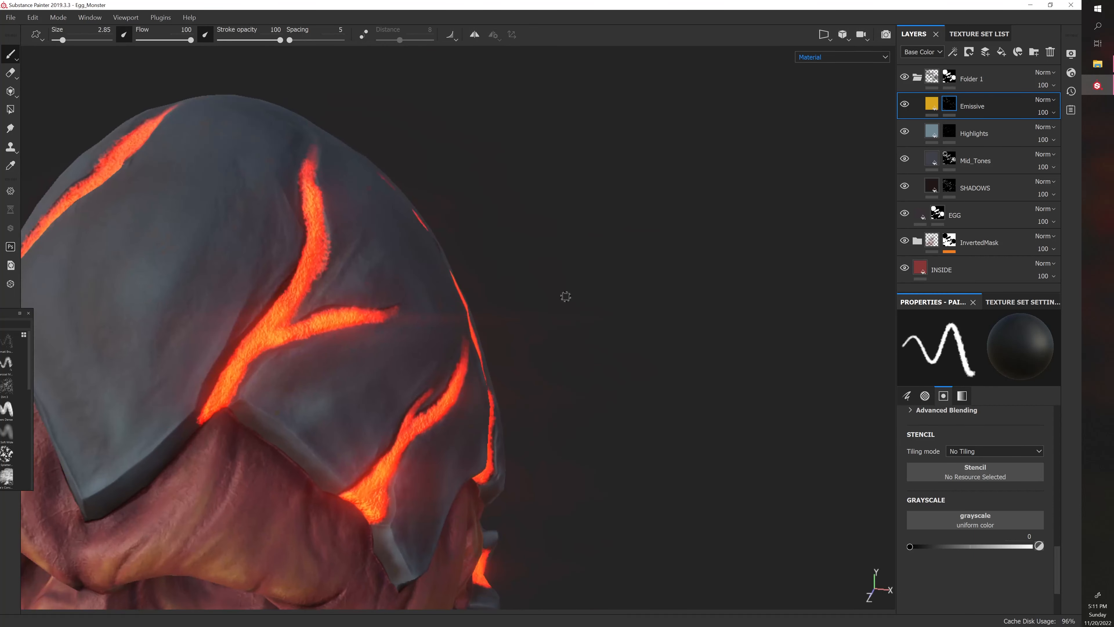
{"action": "left_click_drag", "start_coordinate": [272, 334], "coordinate": [270, 339]}
{"action": "key", "text": "bracketright"}
{"action": "key", "text": "bracketright"}
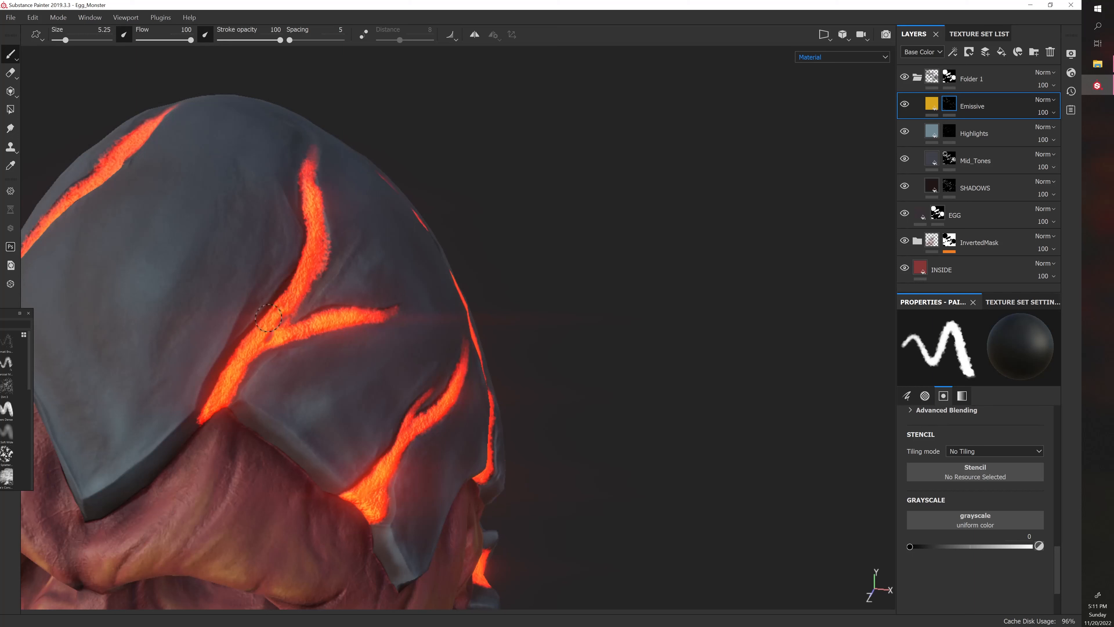
{"action": "mouse_move", "coordinate": [268, 318]}
{"action": "left_mouse_down"}
{"action": "mouse_move", "coordinate": [244, 350]}
{"action": "mouse_move", "coordinate": [286, 340]}
{"action": "mouse_move", "coordinate": [274, 333]}
{"action": "left_mouse_up"}
{"action": "left_click_drag", "start_coordinate": [533, 314], "coordinate": [518, 286], "text": "alt"}
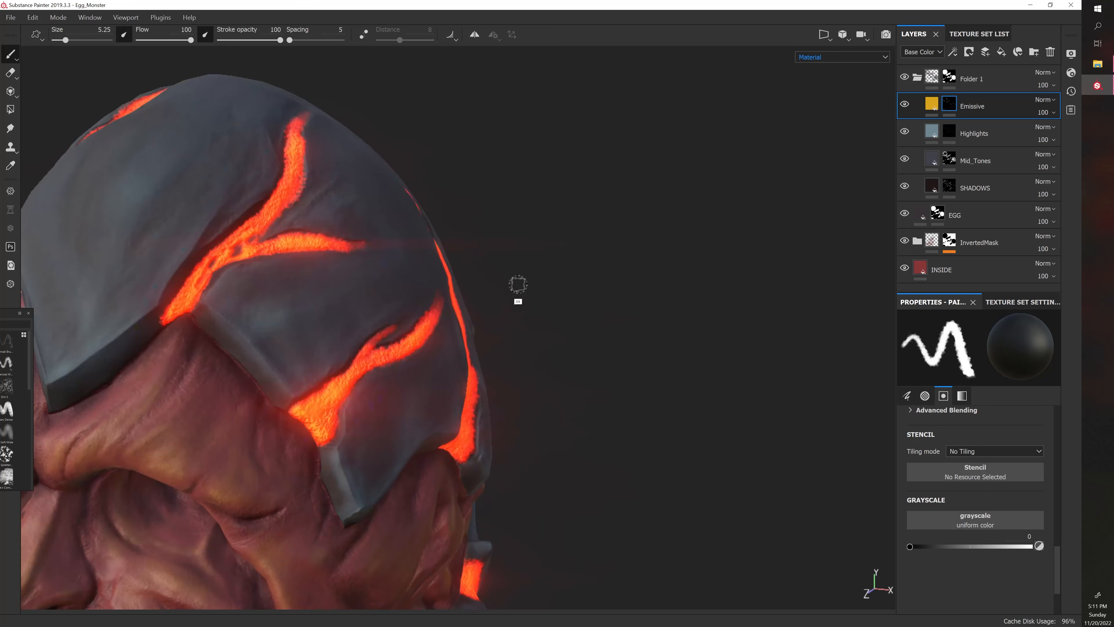
Cut a dark nick into the wide base of the neighbouring crack near the upper shell's broken edge
{"action": "left_click_drag", "start_coordinate": [323, 400], "coordinate": [332, 395]}
{"action": "left_click_drag", "start_coordinate": [410, 386], "coordinate": [368, 381], "text": "alt"}
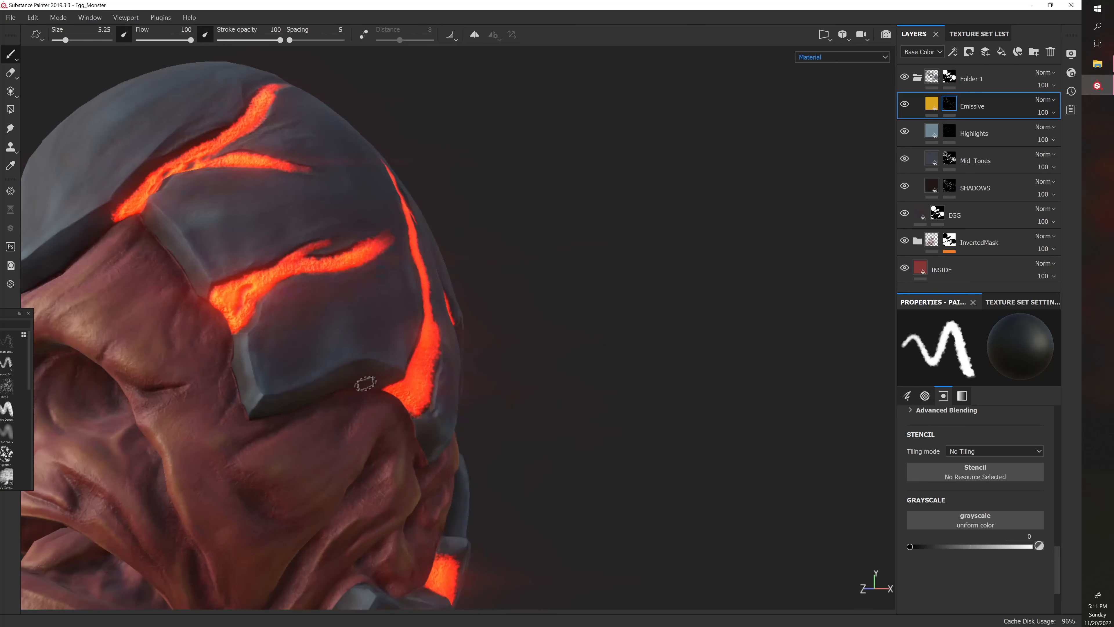
{"action": "right_click_drag", "start_coordinate": [272, 272], "coordinate": [254, 351], "text": "alt"}
{"action": "left_click_drag", "start_coordinate": [443, 246], "coordinate": [566, 289], "text": "alt"}
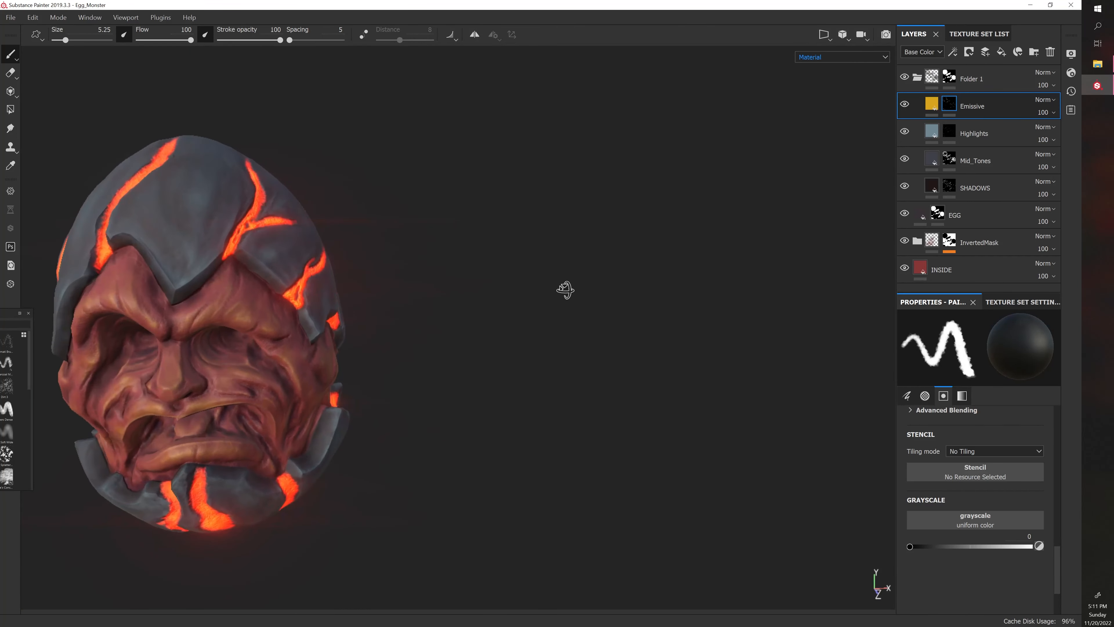
Review the refined cracks on the whole egg from the front and save the project
{"action": "right_click_drag", "start_coordinate": [430, 263], "coordinate": [429, 240], "text": "alt"}
{"action": "middle_click_drag", "start_coordinate": [428, 239], "coordinate": [456, 276], "text": "alt"}
{"action": "key", "text": "ctrl"}
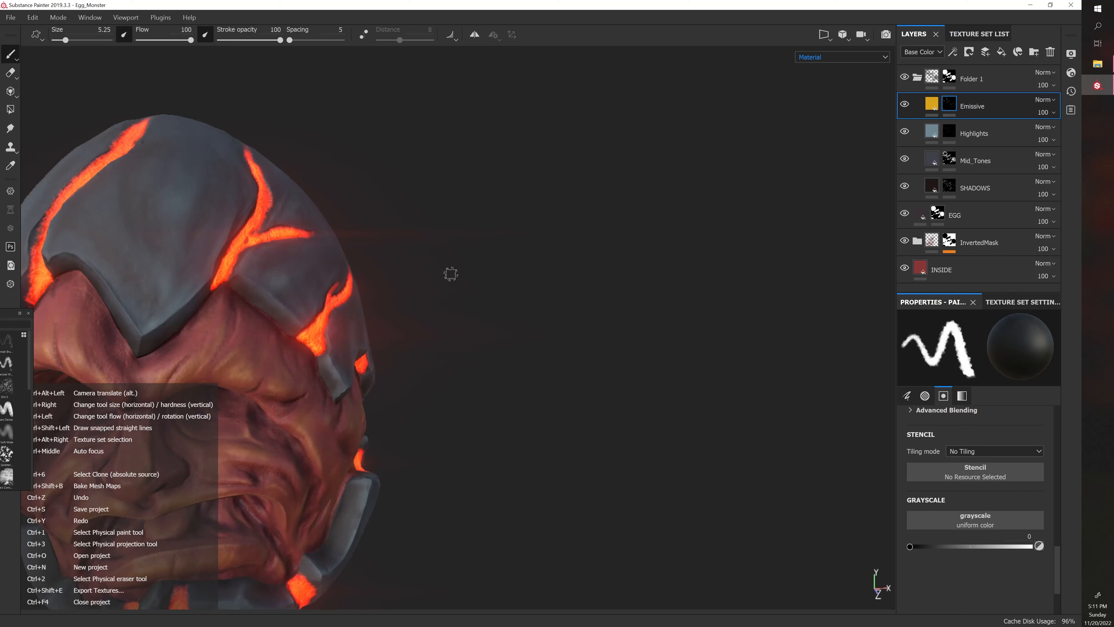
{"action": "right_click_drag", "start_coordinate": [451, 274], "coordinate": [472, 313], "text": "alt"}
{"action": "left_click_drag", "start_coordinate": [472, 314], "coordinate": [480, 307], "text": "alt"}
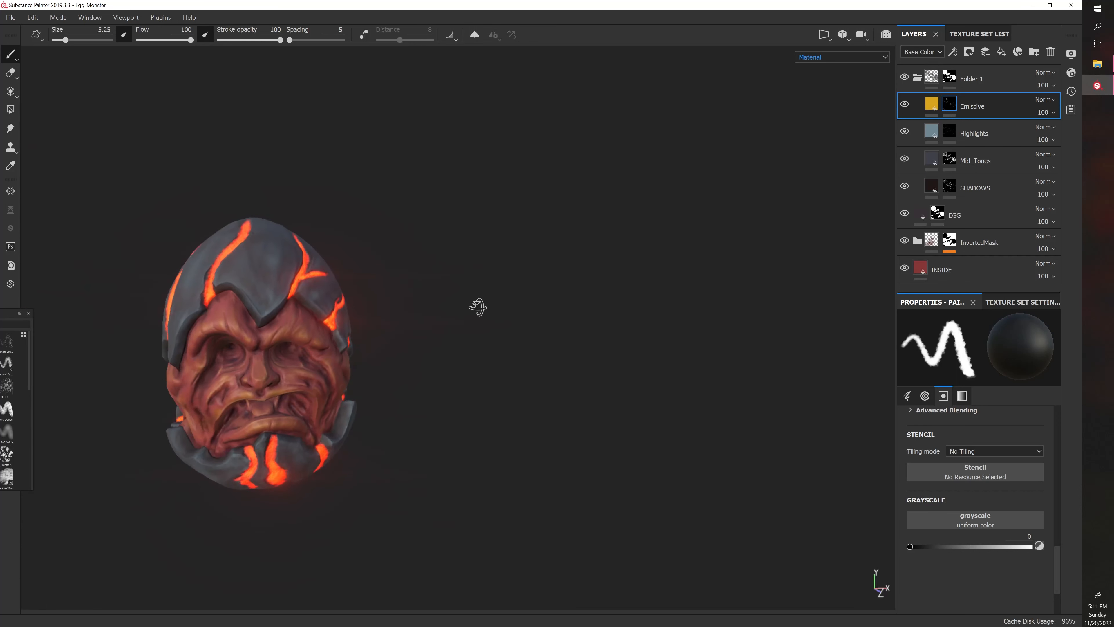
{"action": "right_click_drag", "start_coordinate": [461, 311], "coordinate": [450, 311], "text": "alt"}
{"action": "middle_click_drag", "start_coordinate": [432, 319], "coordinate": [463, 297], "text": "alt"}
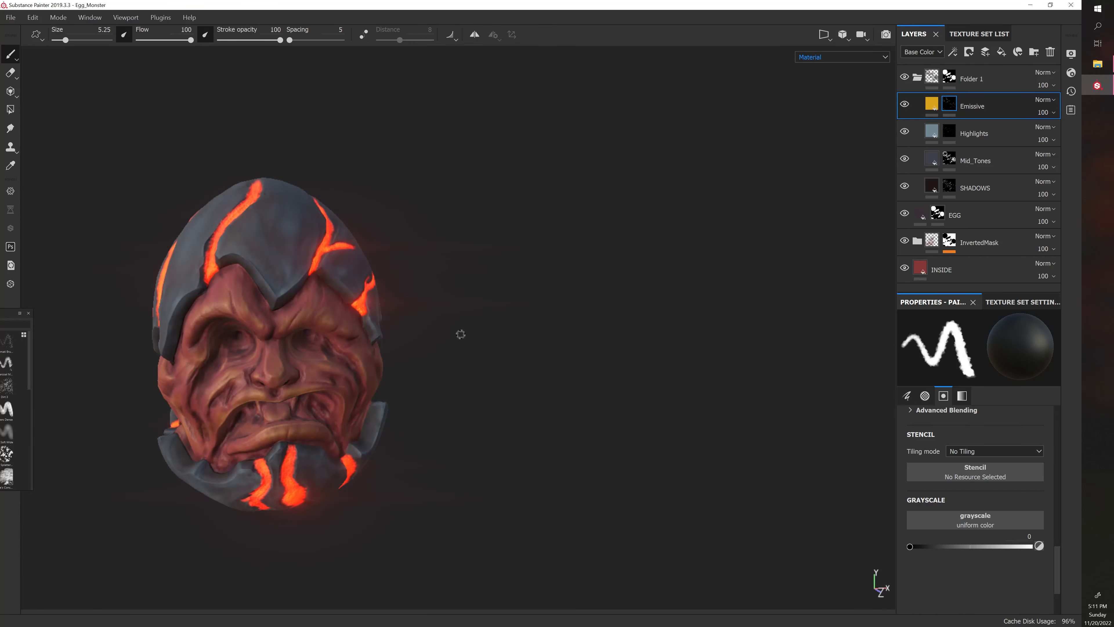
{"action": "left_click_drag", "start_coordinate": [460, 334], "coordinate": [495, 336], "text": "alt"}
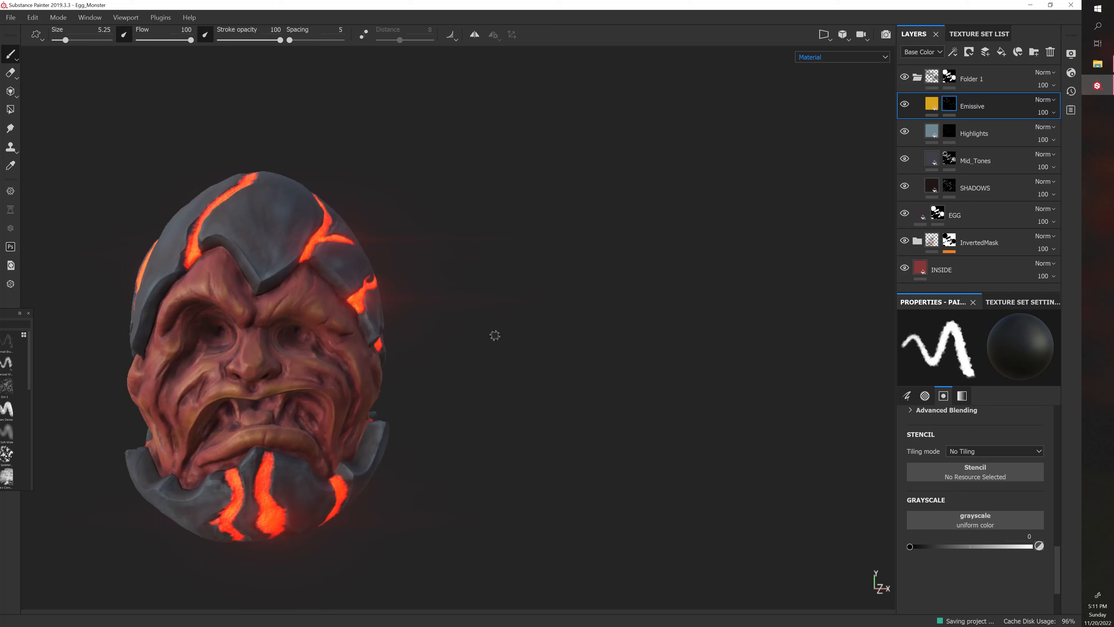